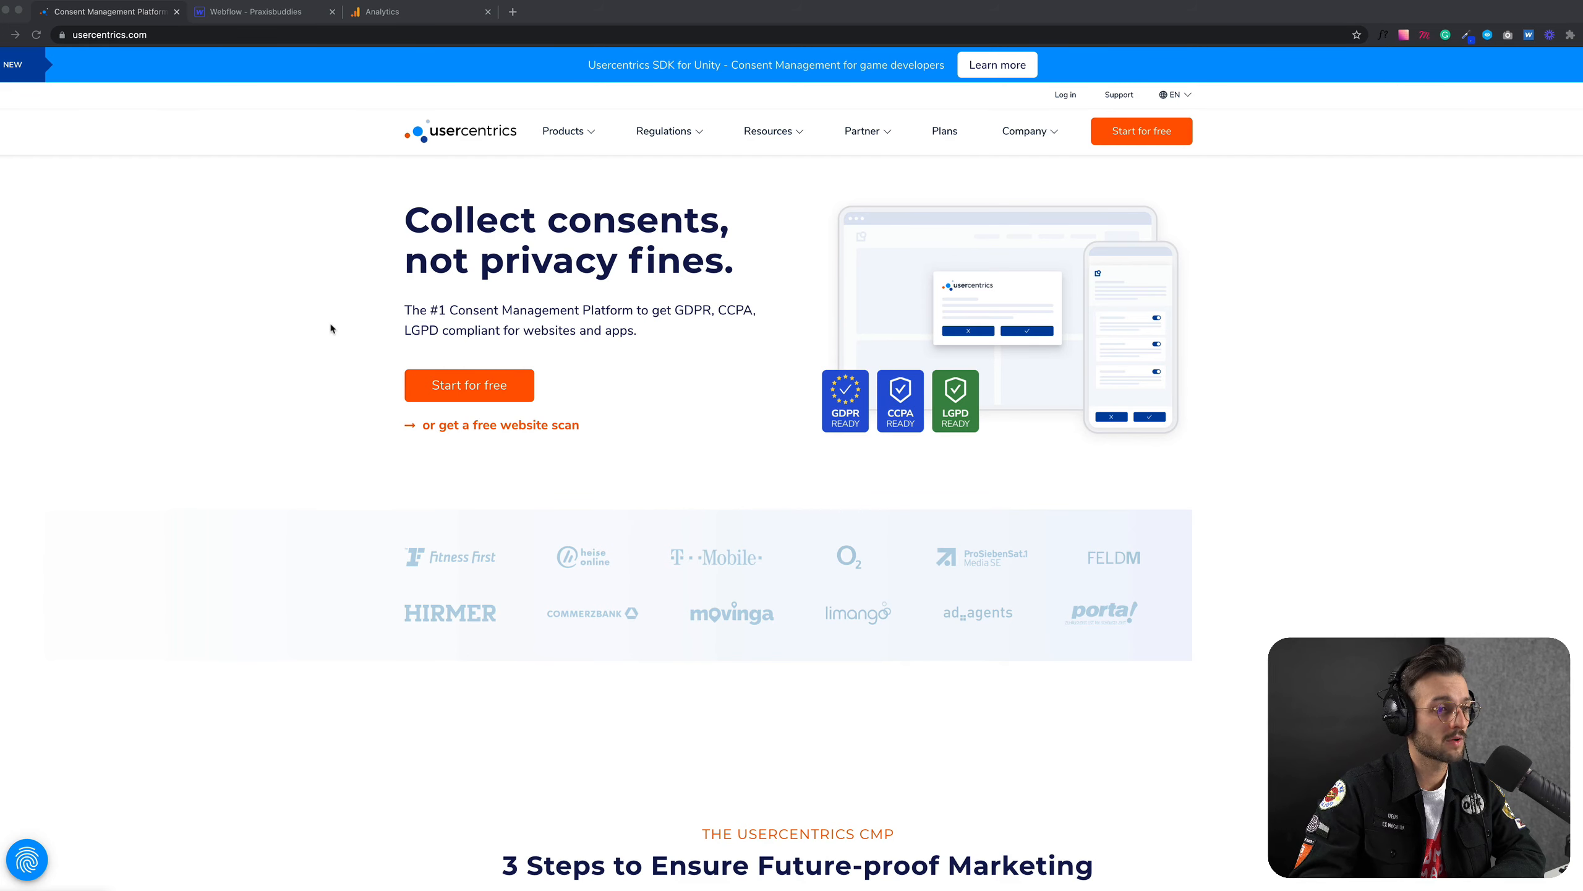
Step: Look through the Usercentrics homepage, including the three-step consent overview and the compatible technologies section
{"action": "scroll", "coordinate": [314, 339], "scroll_direction": "down", "scroll_amount": 4}
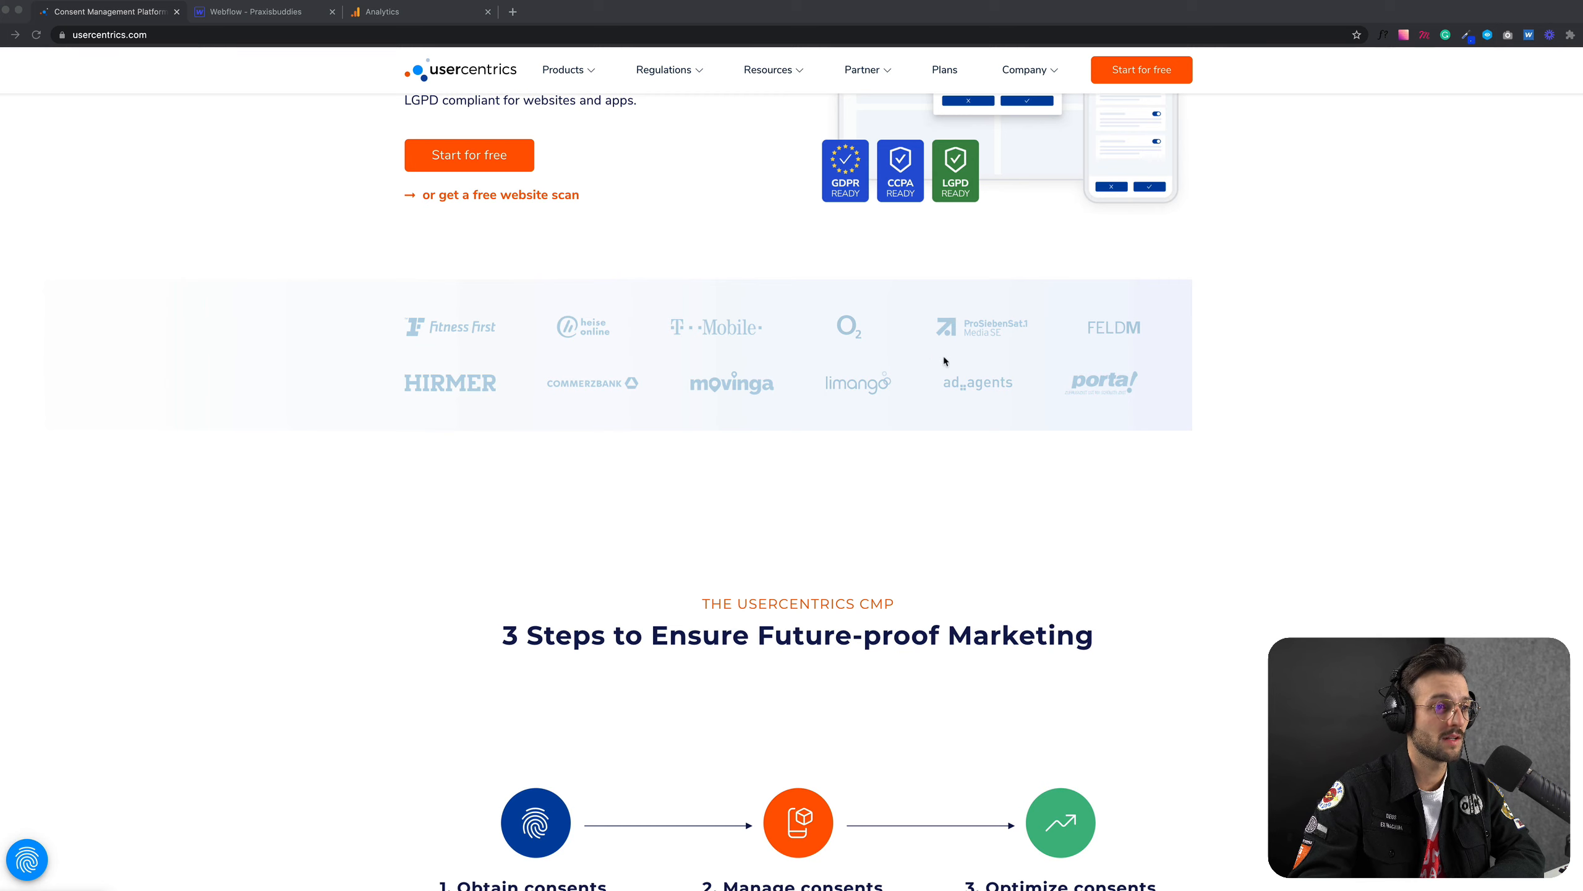
{"action": "scroll", "coordinate": [936, 437], "scroll_direction": "down", "scroll_amount": 5}
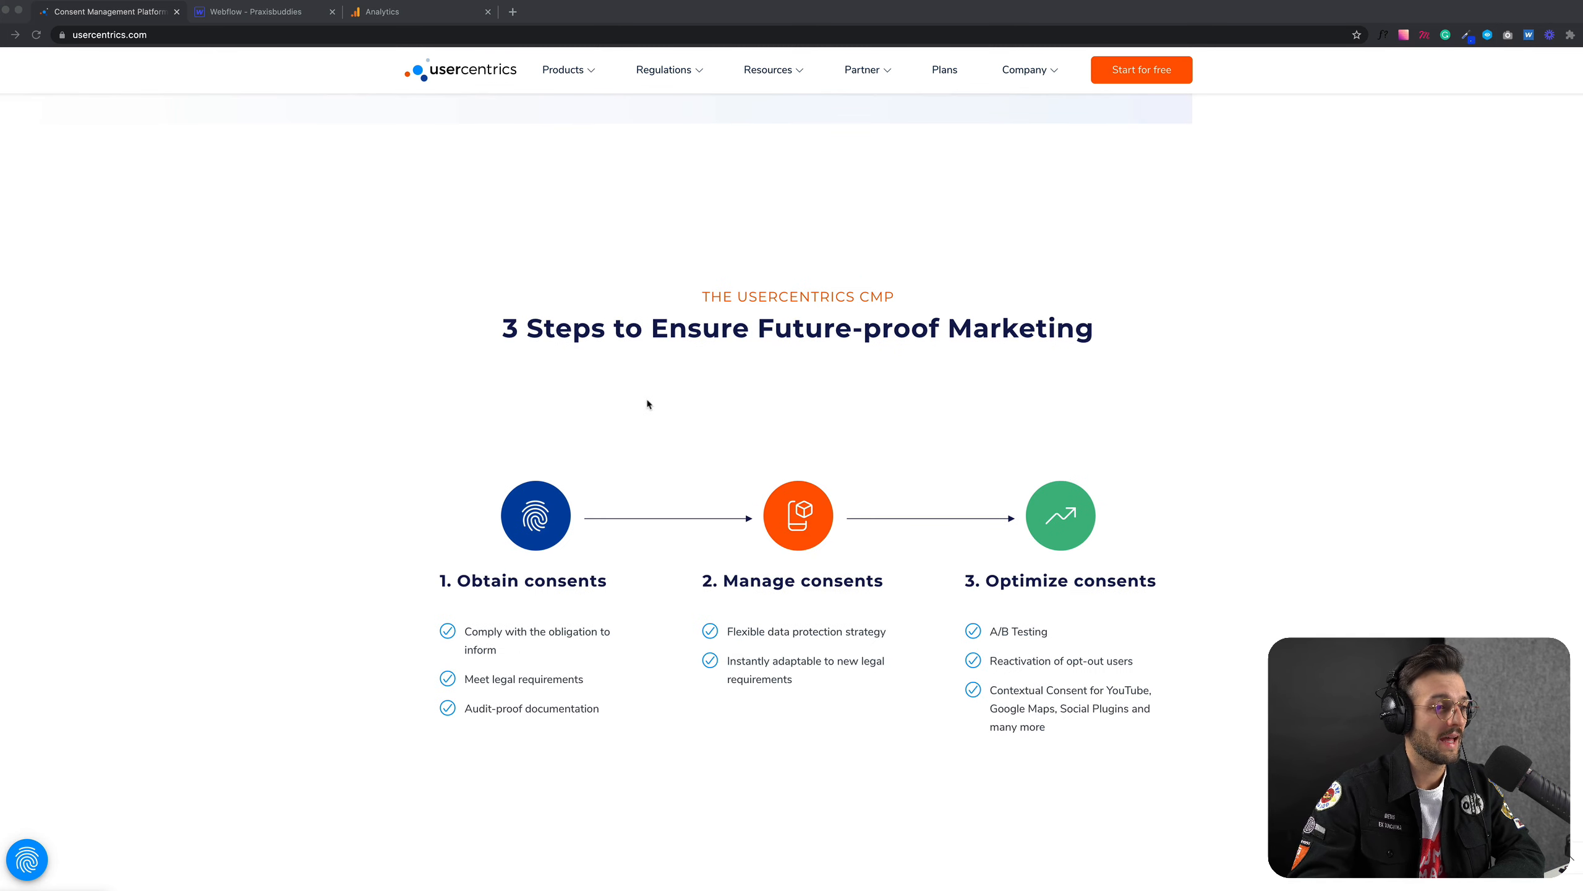
{"action": "scroll", "coordinate": [646, 403], "scroll_direction": "up", "scroll_amount": 3}
{"action": "scroll", "coordinate": [646, 403], "scroll_direction": "down", "scroll_amount": 10}
{"action": "scroll", "coordinate": [646, 405], "scroll_direction": "down", "scroll_amount": 4}
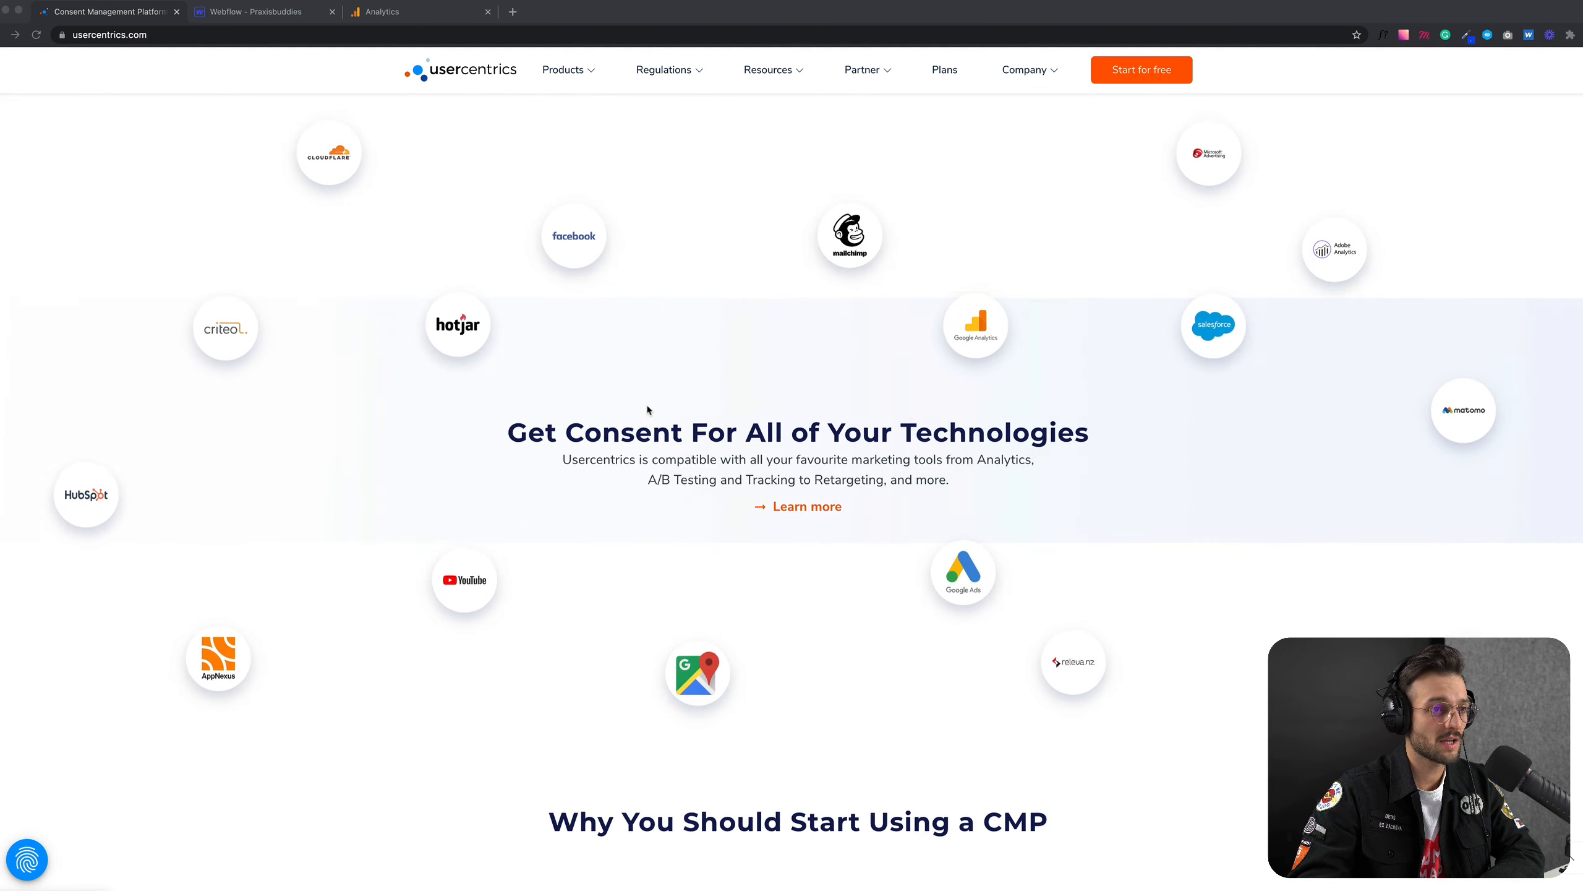
{"action": "scroll", "coordinate": [646, 413], "scroll_direction": "up", "scroll_amount": 2}
{"action": "scroll", "coordinate": [642, 415], "scroll_direction": "down", "scroll_amount": 2}
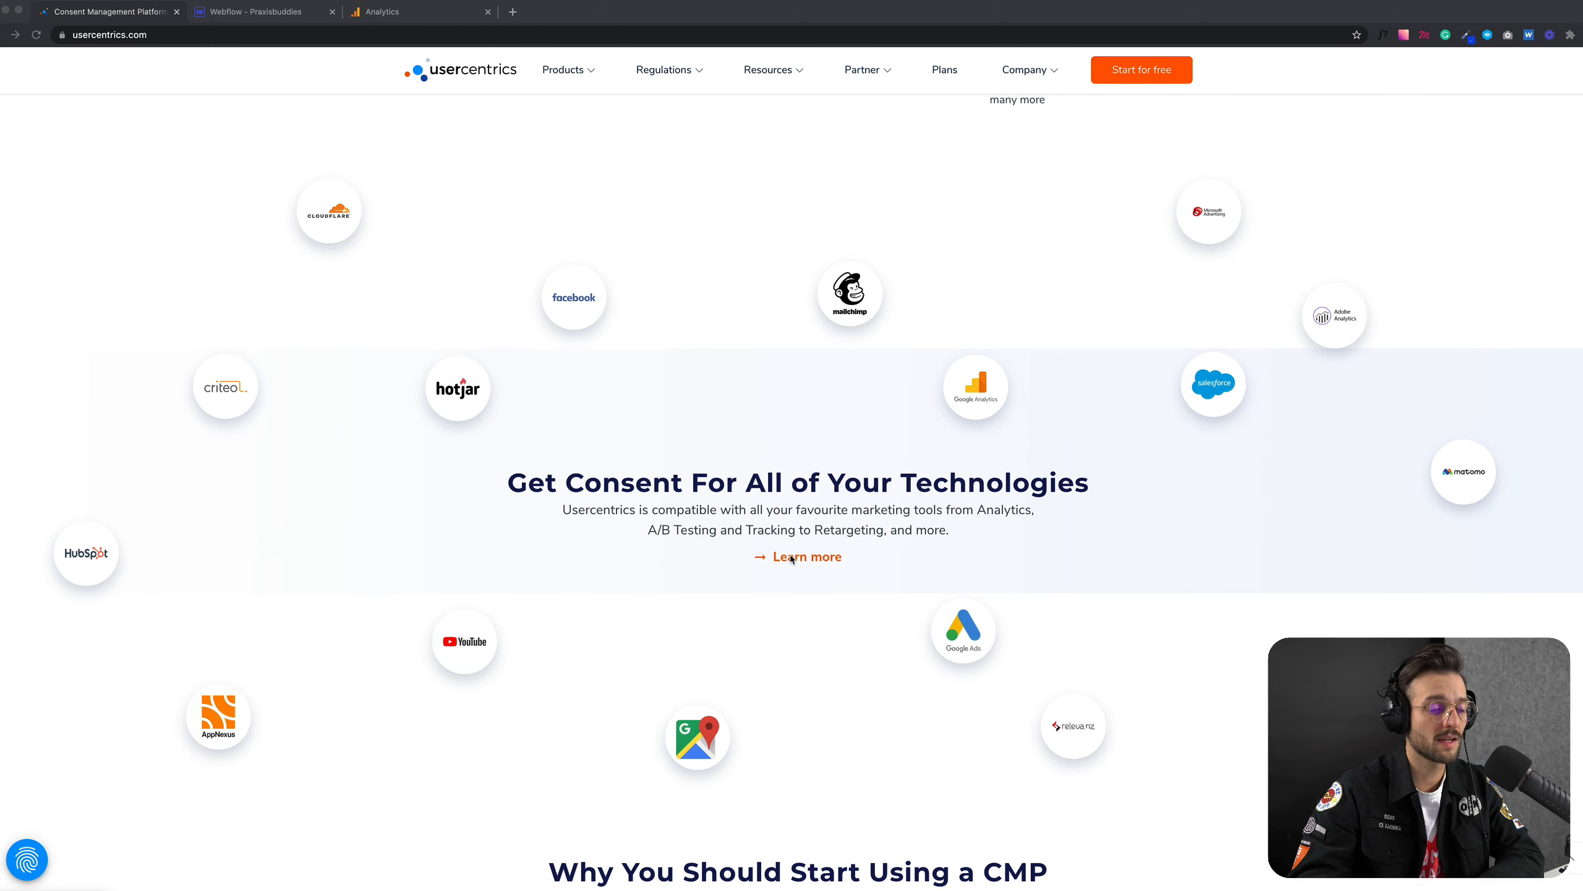
{"action": "scroll", "coordinate": [680, 461], "scroll_direction": "up", "scroll_amount": 15}
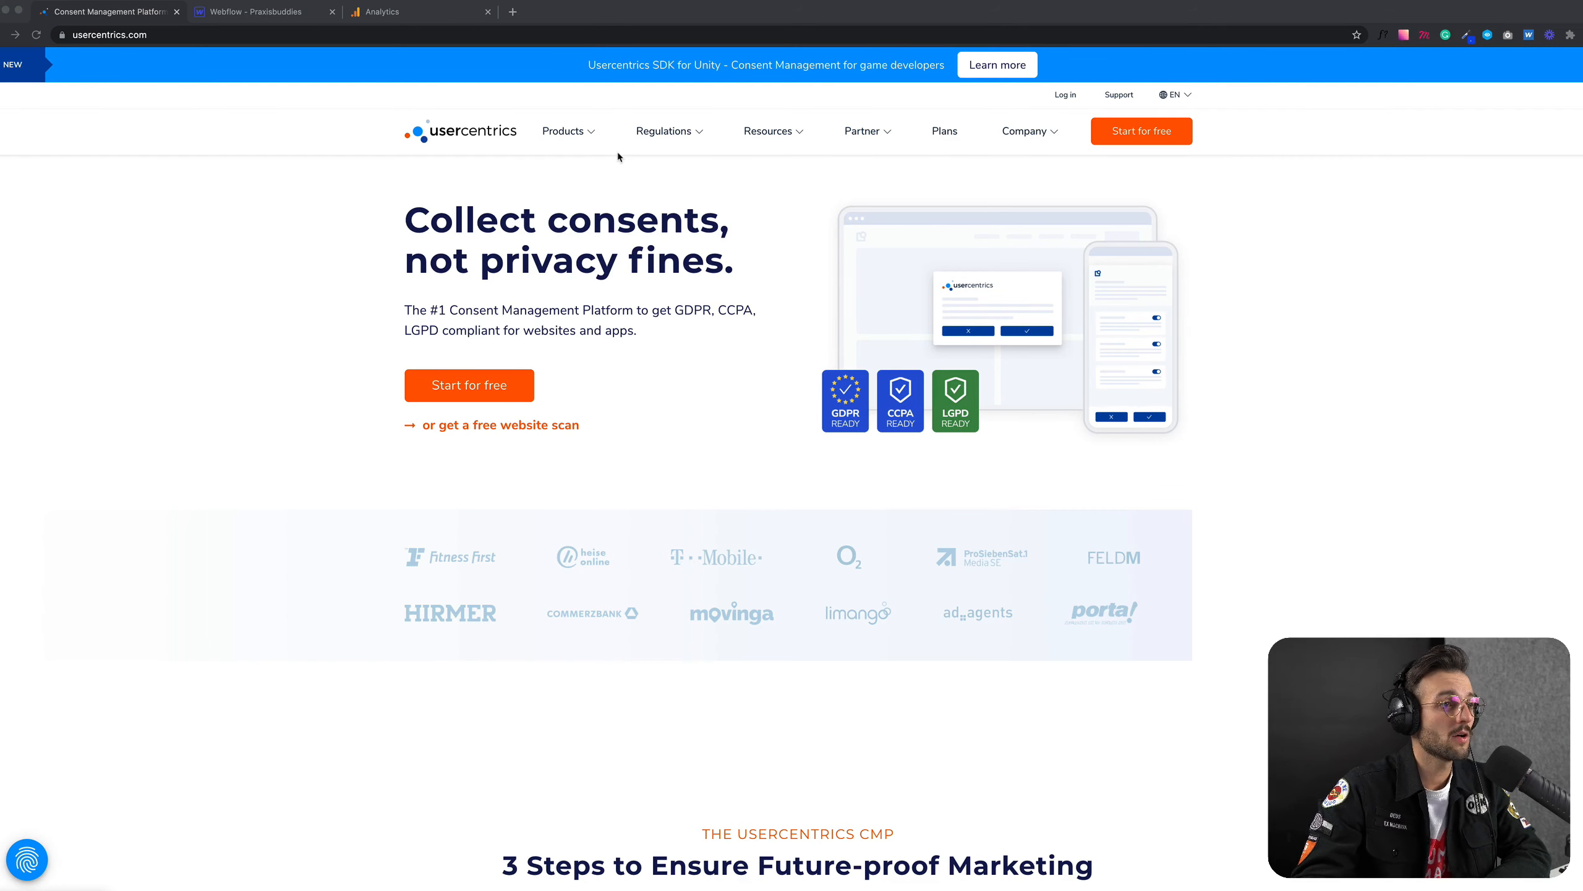
Step: Open the pricing plans and check the Business plan's price at 340,000 monthly sessions, then return it to 20,000 sessions
{"action": "left_click", "coordinate": [605, 169]}
{"action": "mouse_move", "coordinate": [579, 139]}
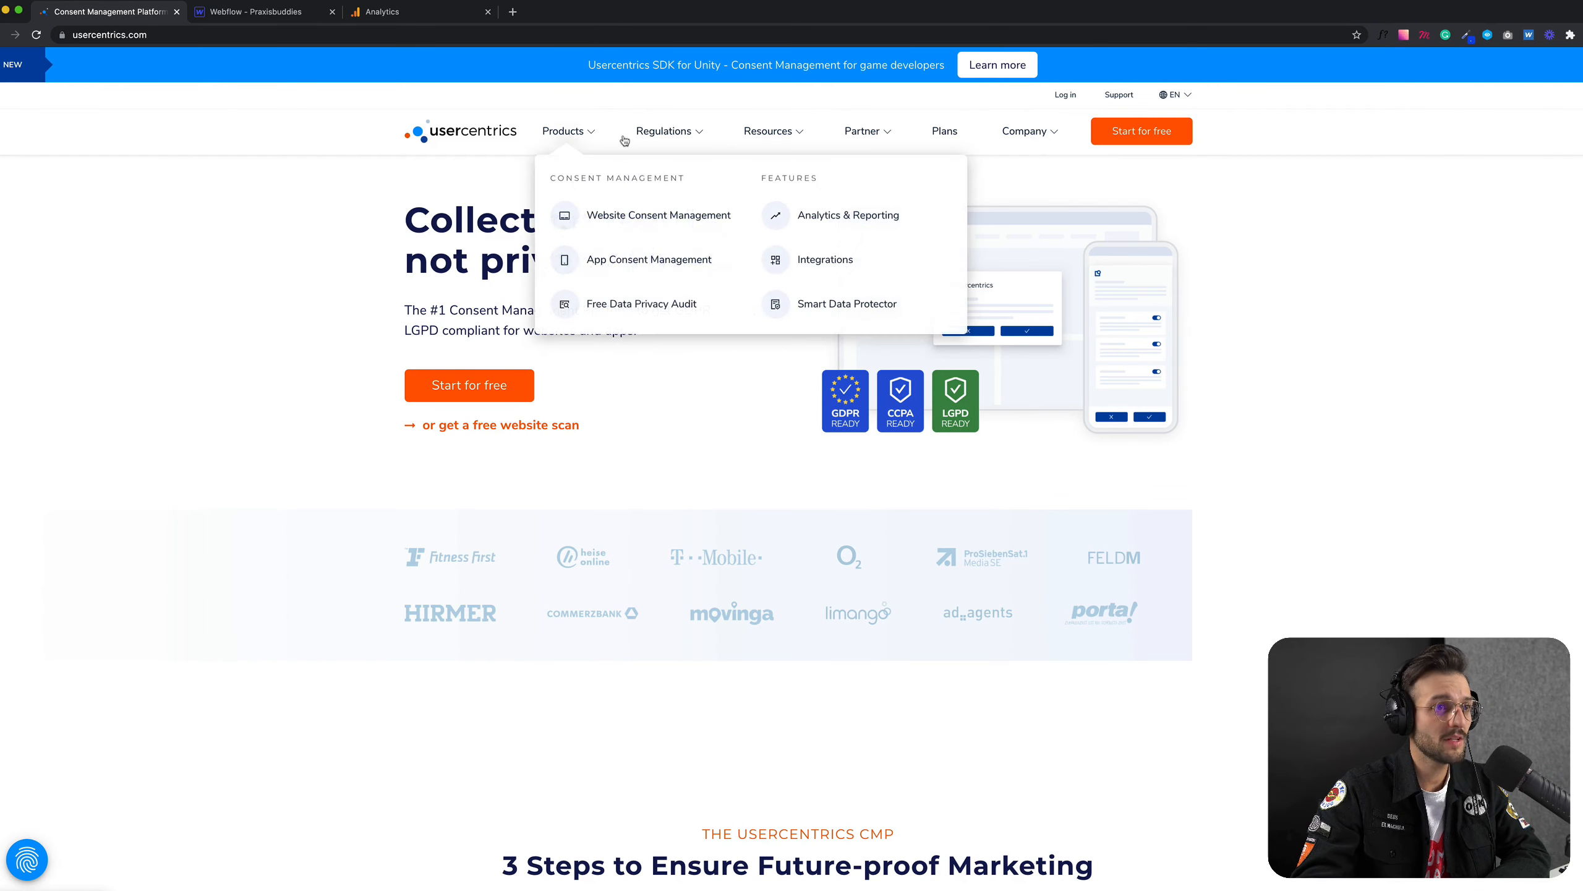
{"action": "left_click", "coordinate": [940, 141]}
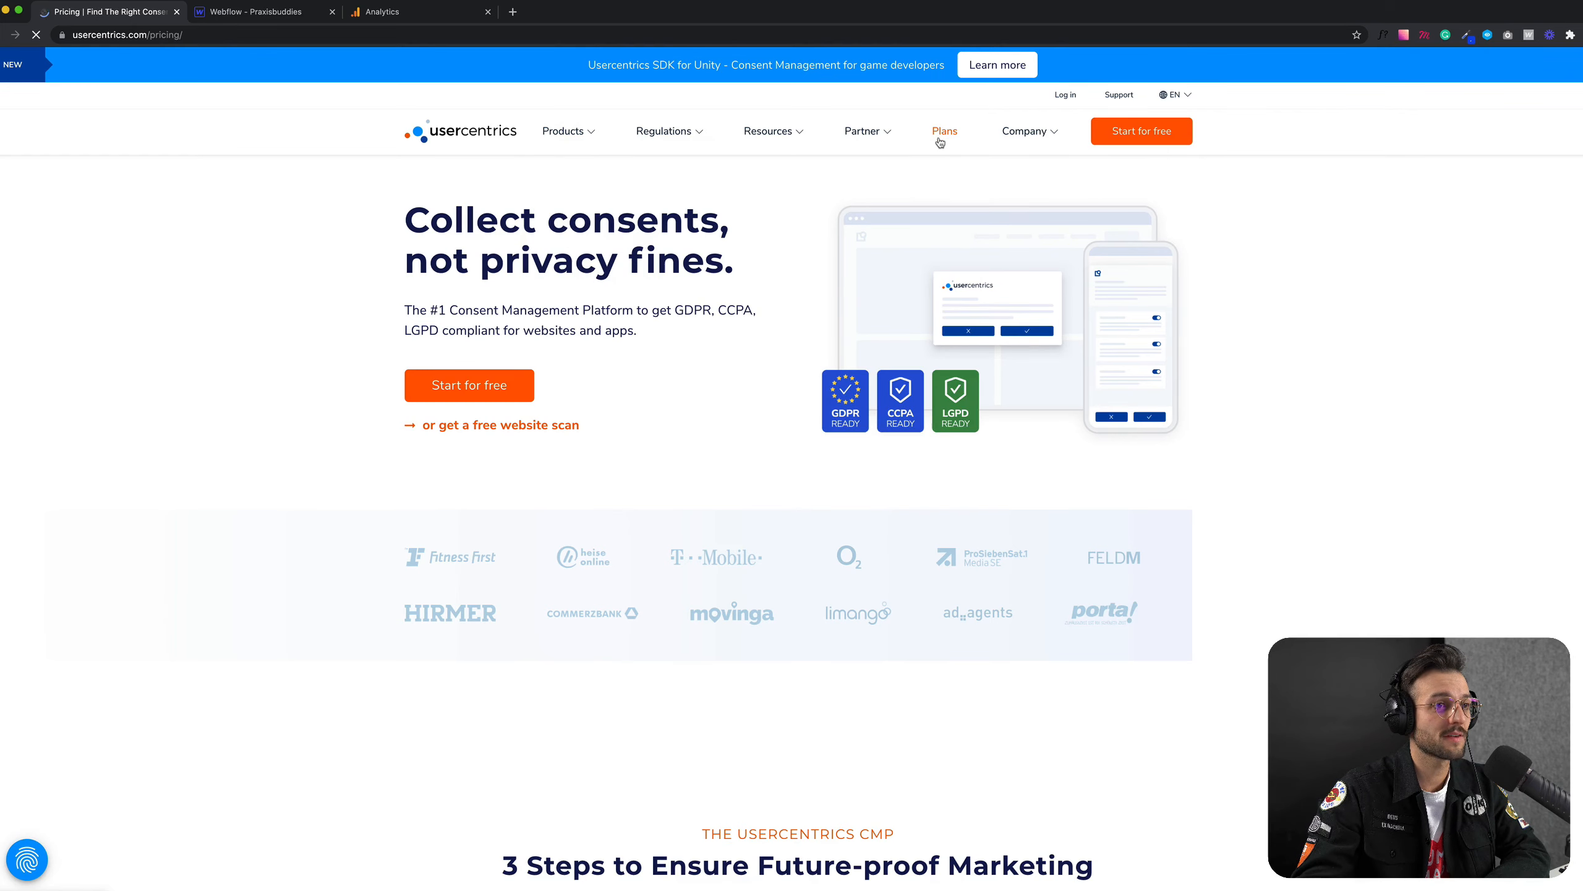
{"action": "scroll", "coordinate": [110, 513], "scroll_direction": "down", "scroll_amount": 5}
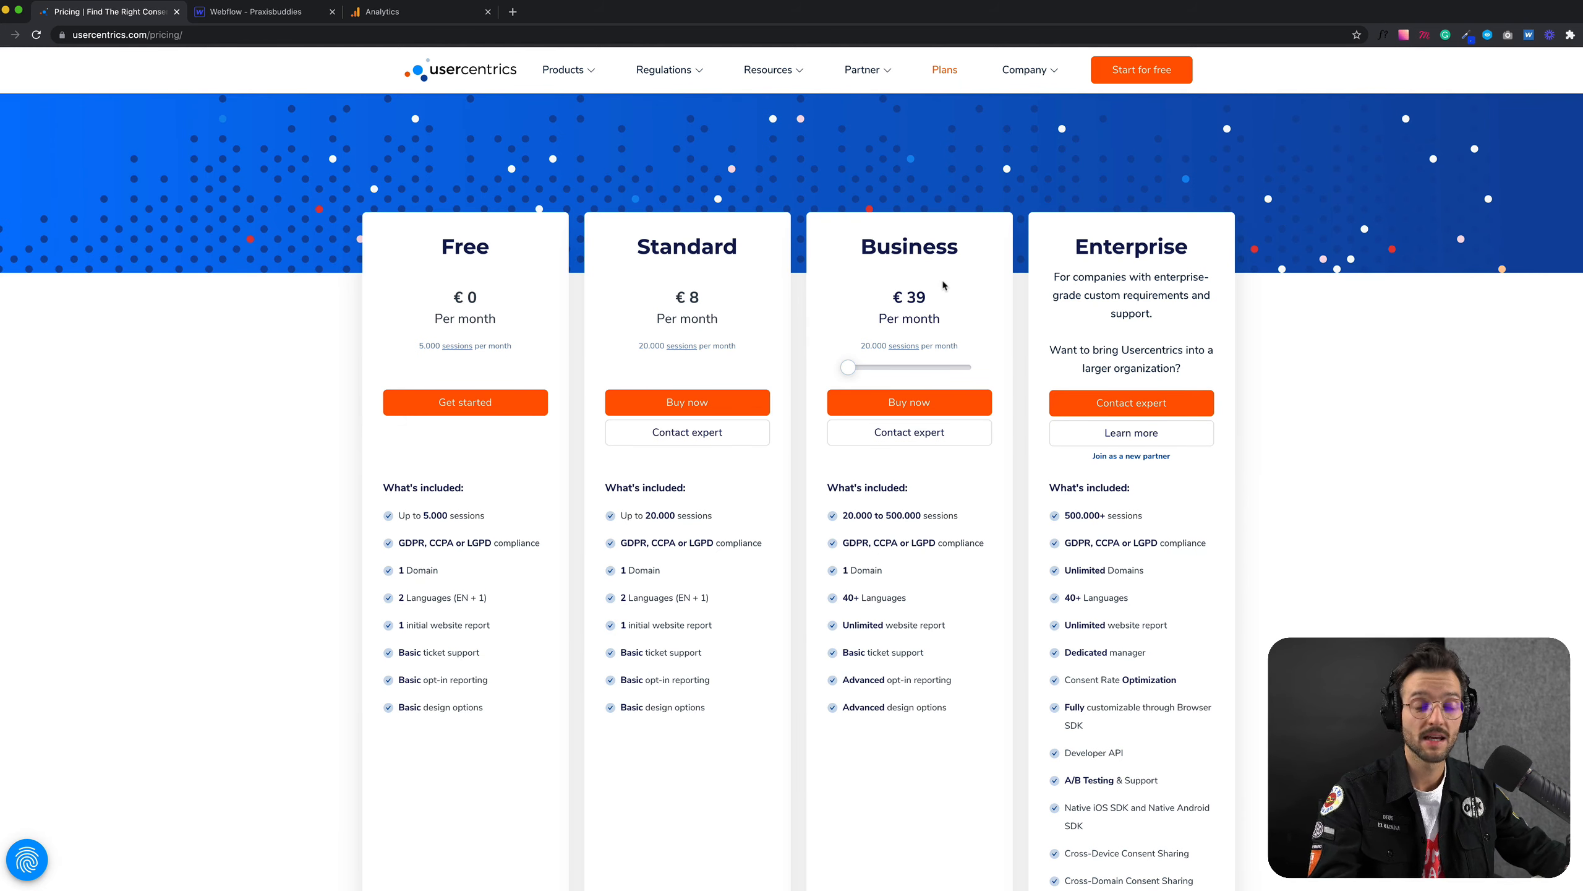
{"action": "scroll", "coordinate": [1186, 496], "scroll_direction": "down", "scroll_amount": 1}
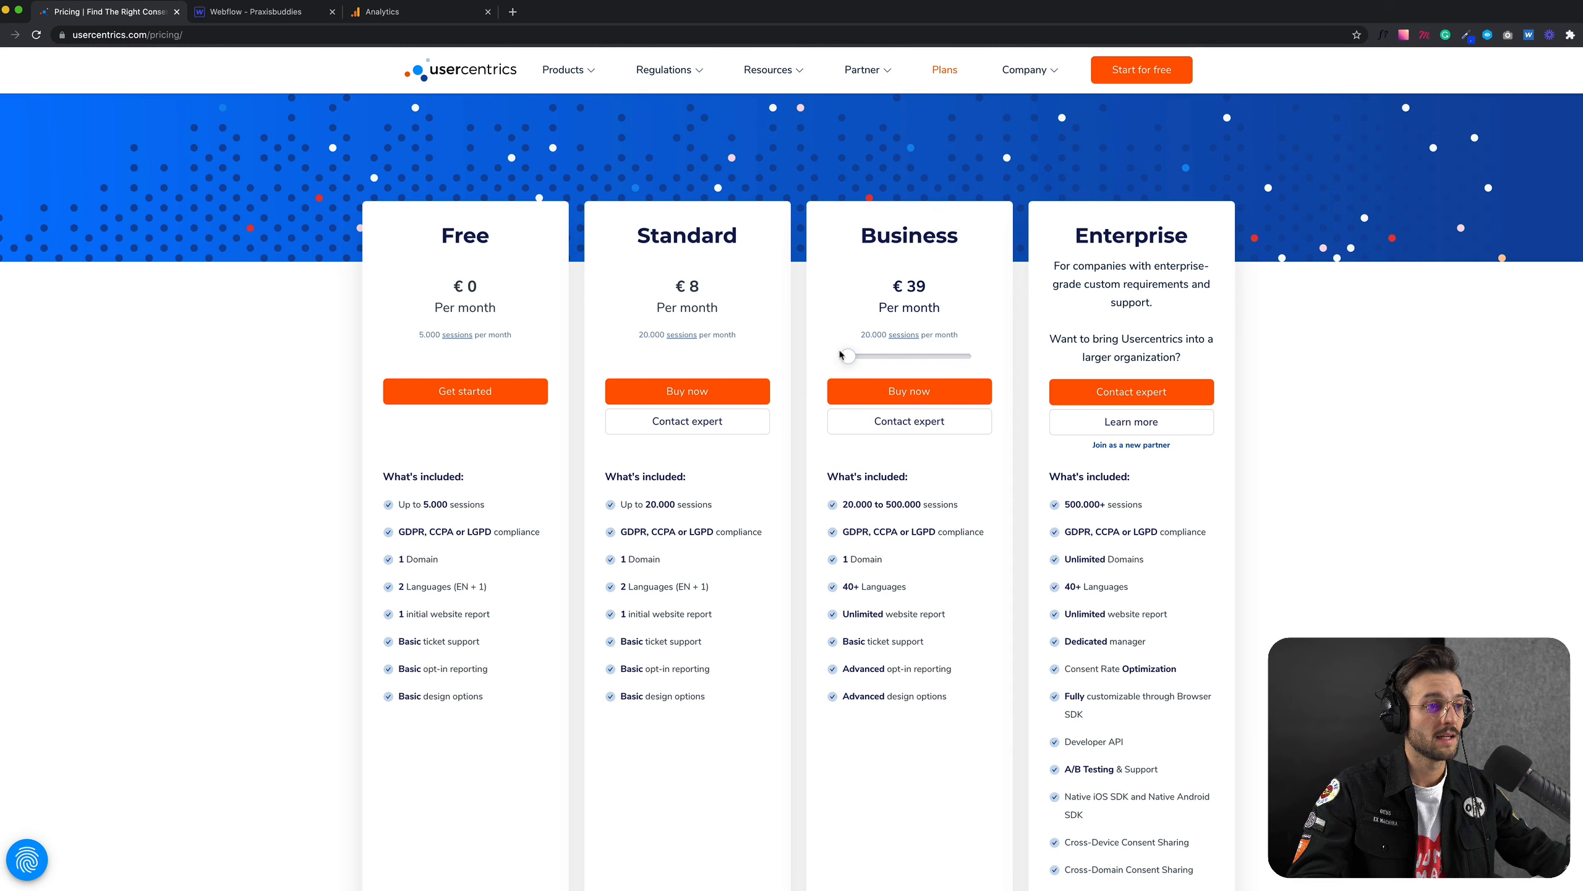
{"action": "left_click_drag", "start_coordinate": [845, 356], "coordinate": [930, 357]}
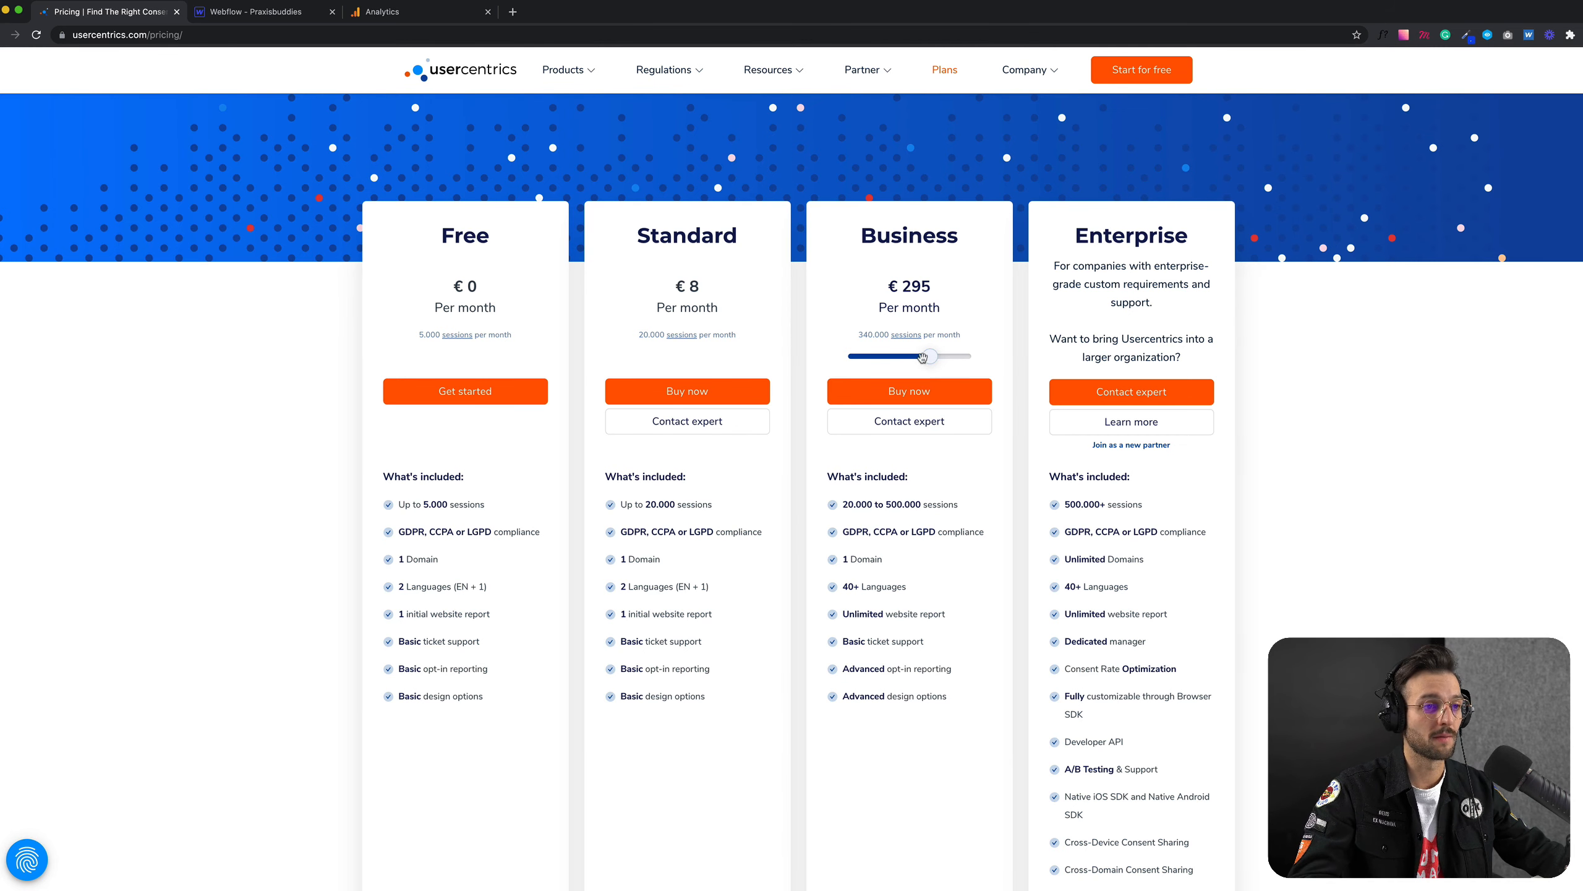
{"action": "left_click_drag", "start_coordinate": [924, 360], "coordinate": [845, 368]}
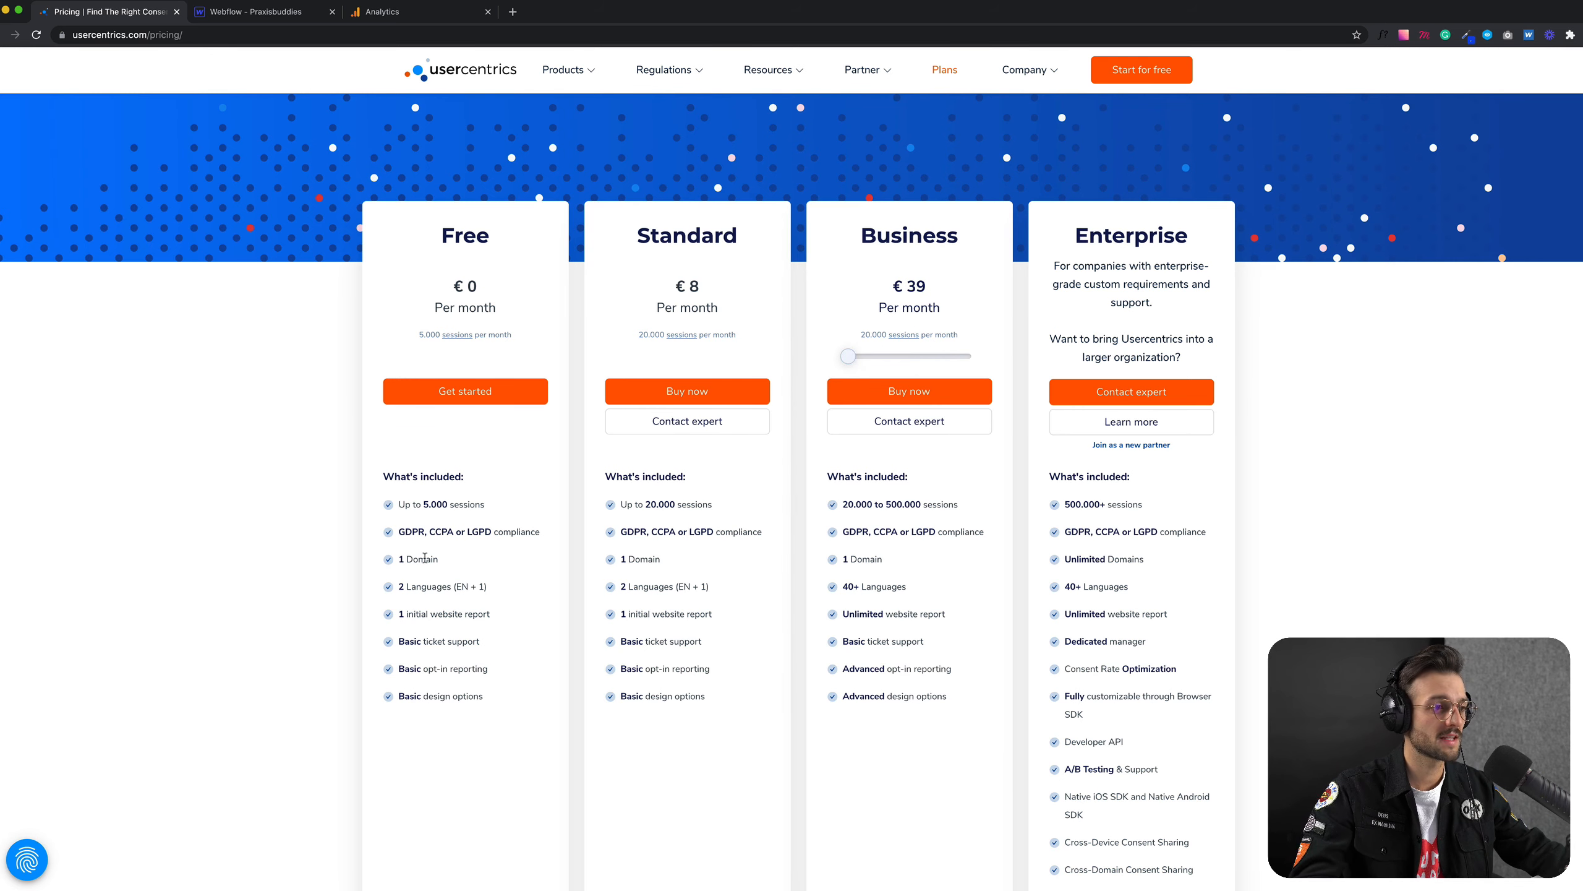
Step: Compare the features included in the pricing plans, especially the language allowances of the Standard and Business plans
{"action": "scroll", "coordinate": [1079, 530], "scroll_direction": "down", "scroll_amount": 2}
{"action": "scroll", "coordinate": [1079, 529], "scroll_direction": "down", "scroll_amount": 2}
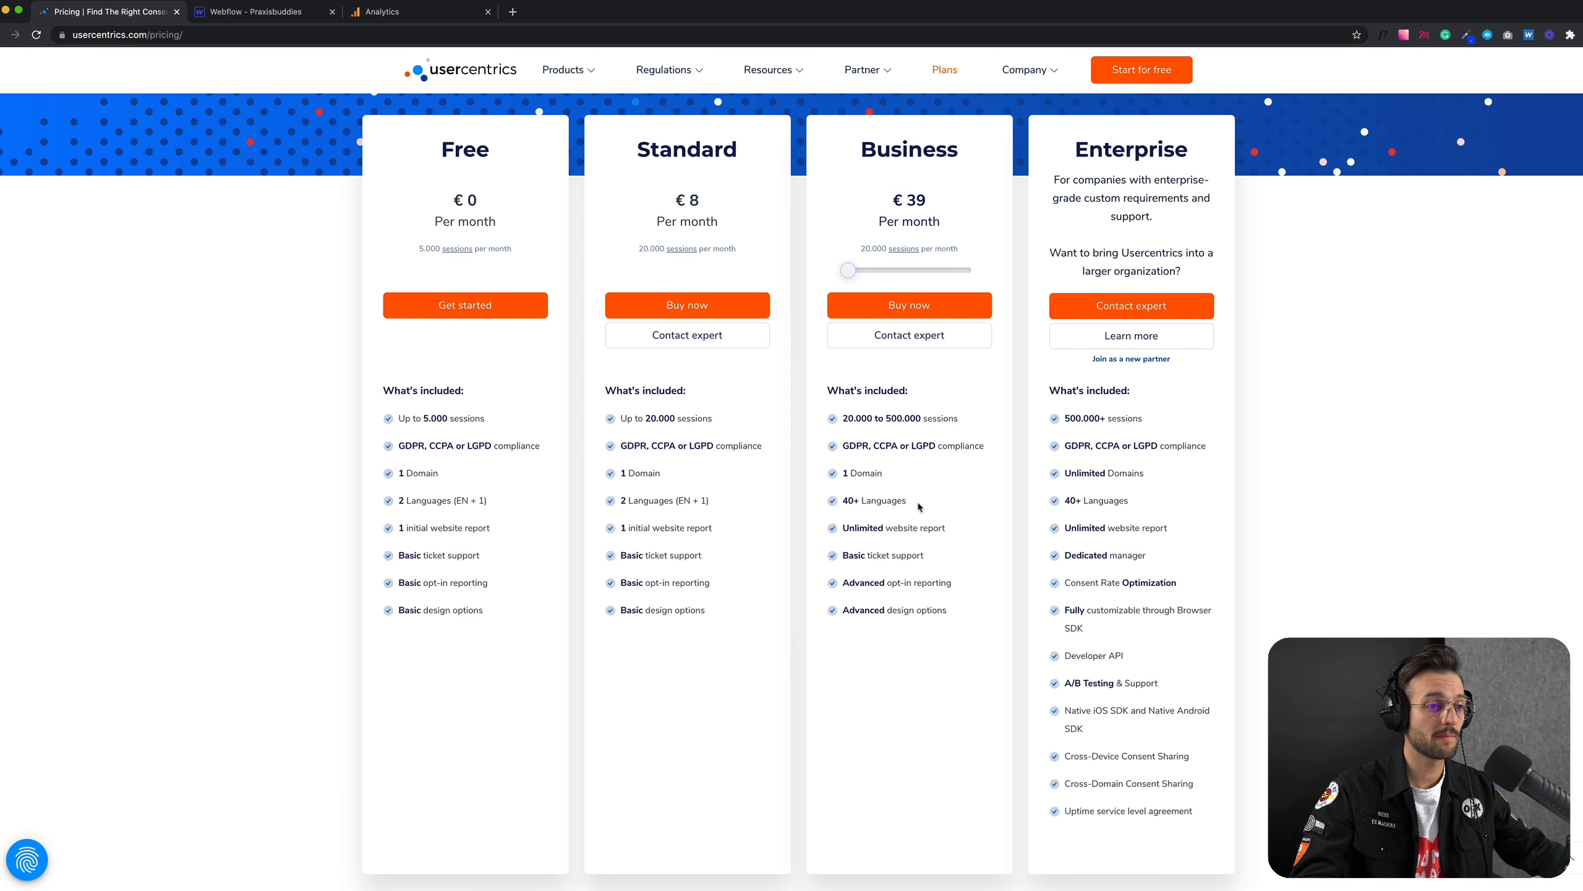
{"action": "left_click_drag", "start_coordinate": [907, 501], "coordinate": [841, 503]}
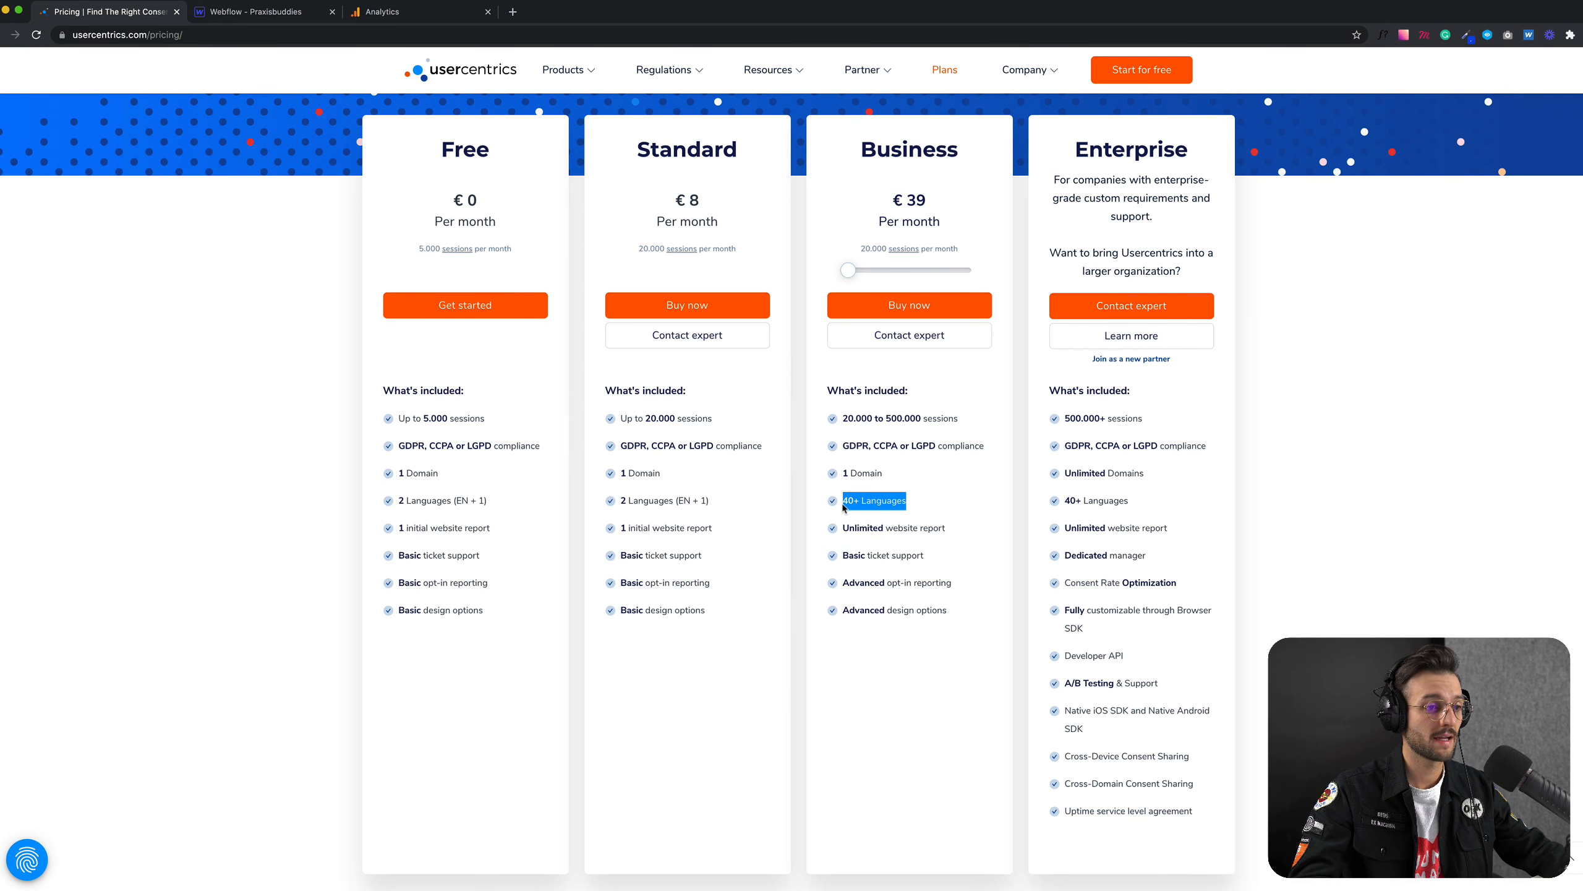
{"action": "left_click", "coordinate": [950, 502]}
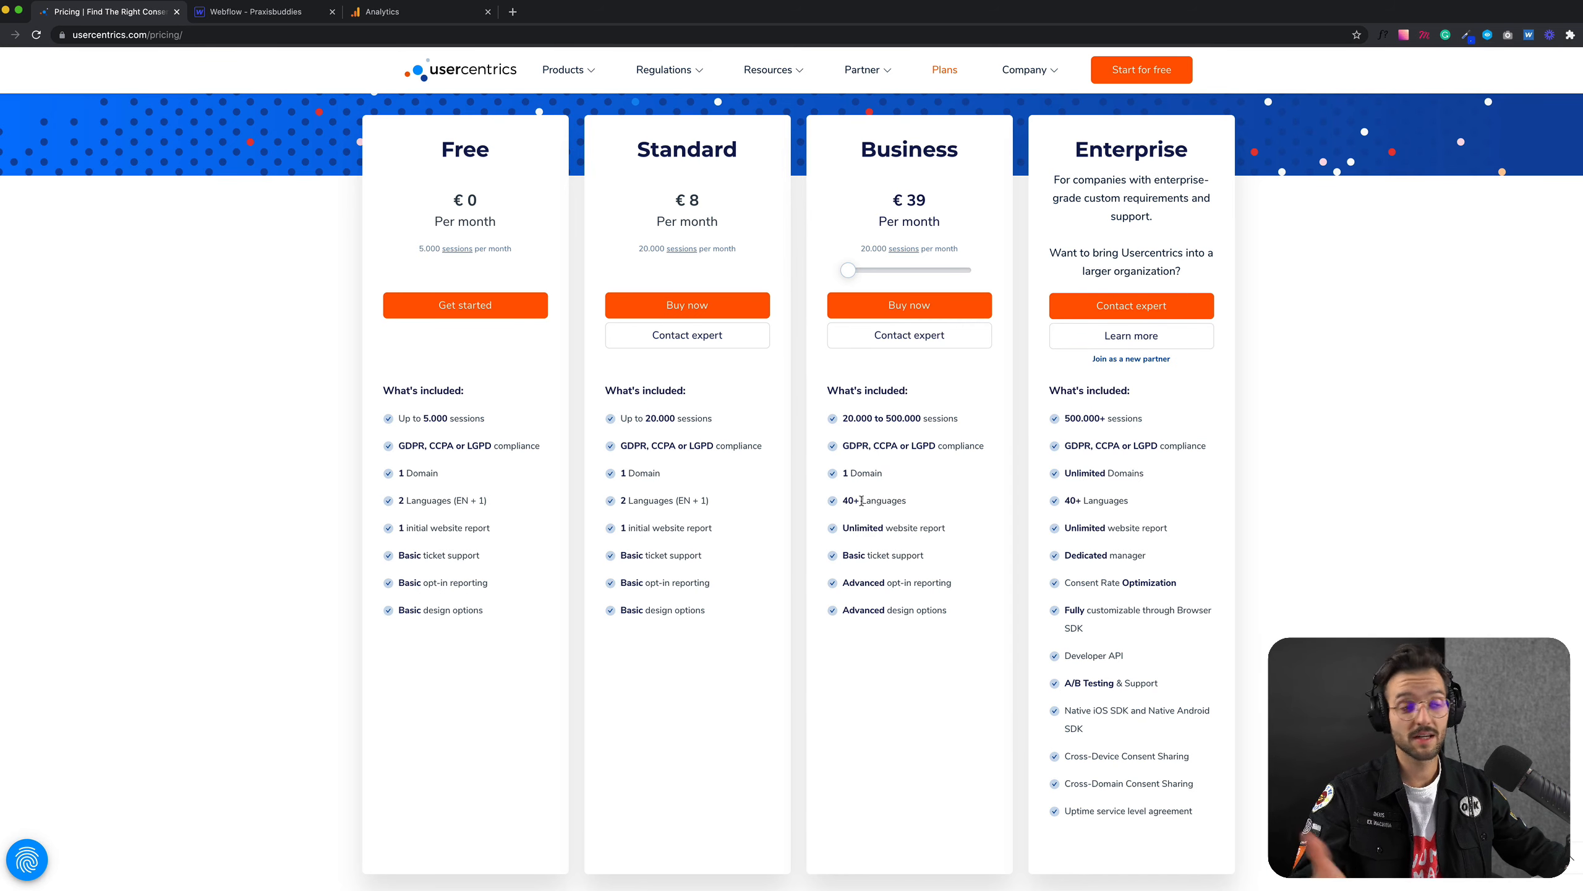
{"action": "scroll", "coordinate": [705, 630], "scroll_direction": "up", "scroll_amount": 2}
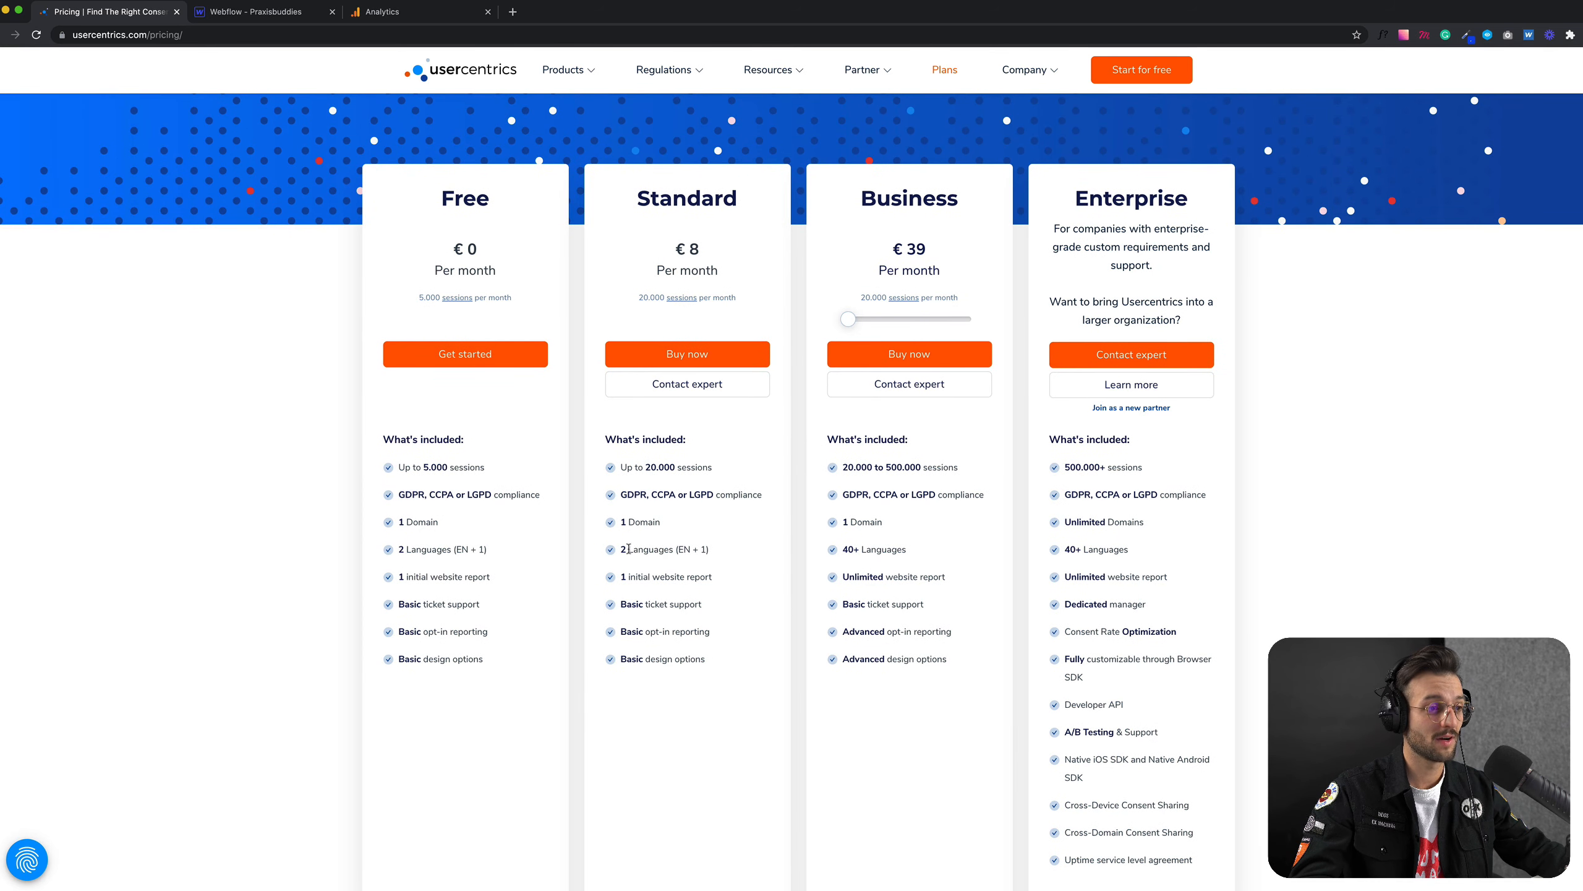
{"action": "left_click_drag", "start_coordinate": [628, 548], "coordinate": [708, 550]}
{"action": "left_click", "coordinate": [729, 560]}
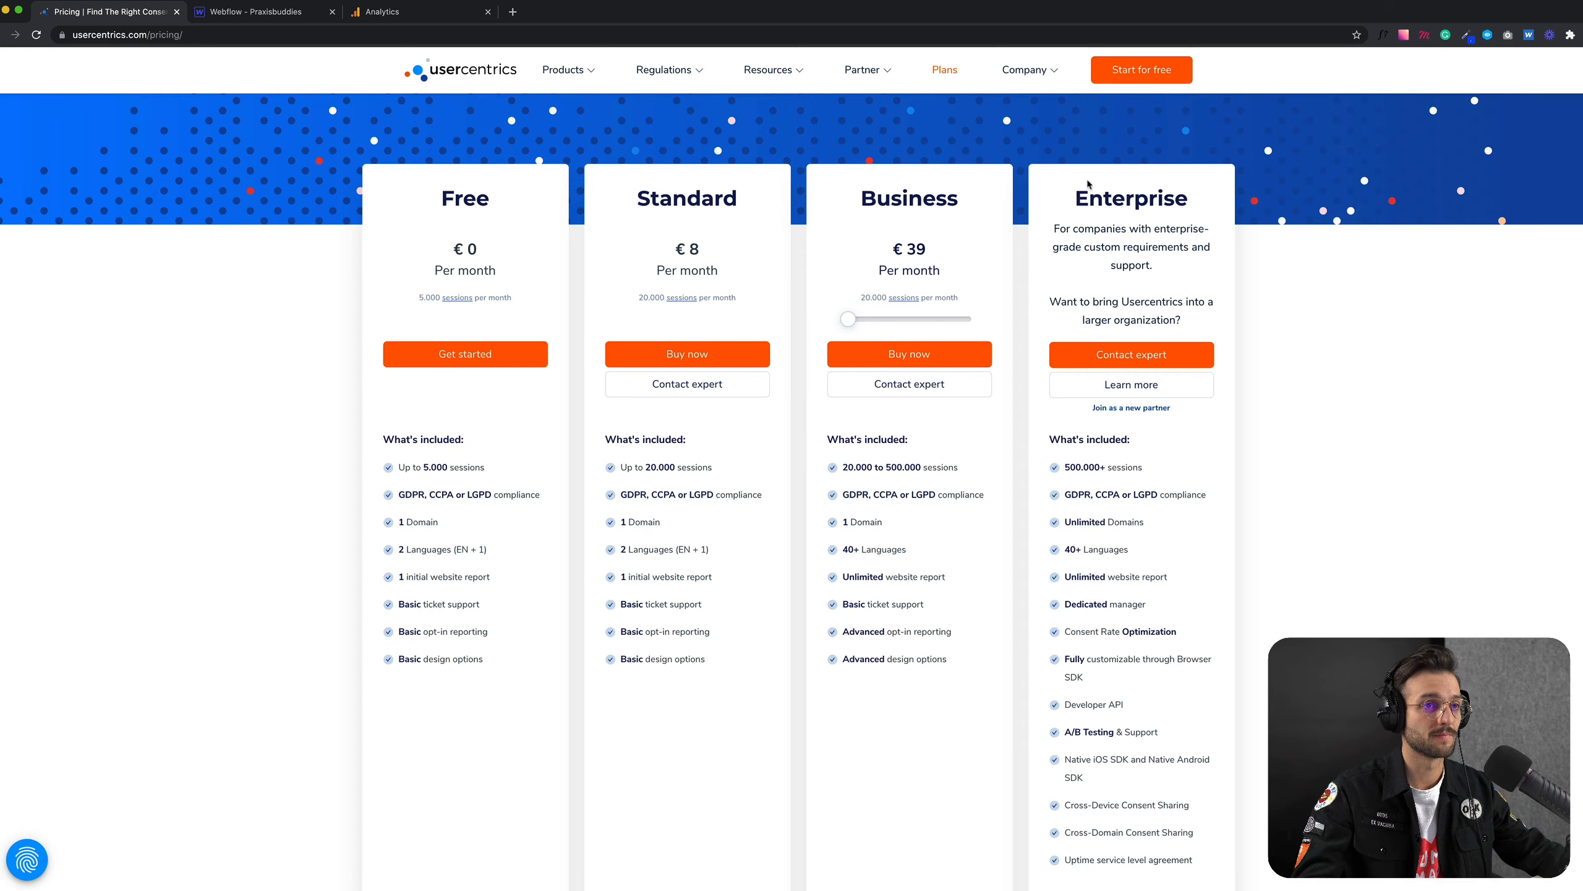
{"action": "scroll", "coordinate": [1077, 201], "scroll_direction": "up", "scroll_amount": 5}
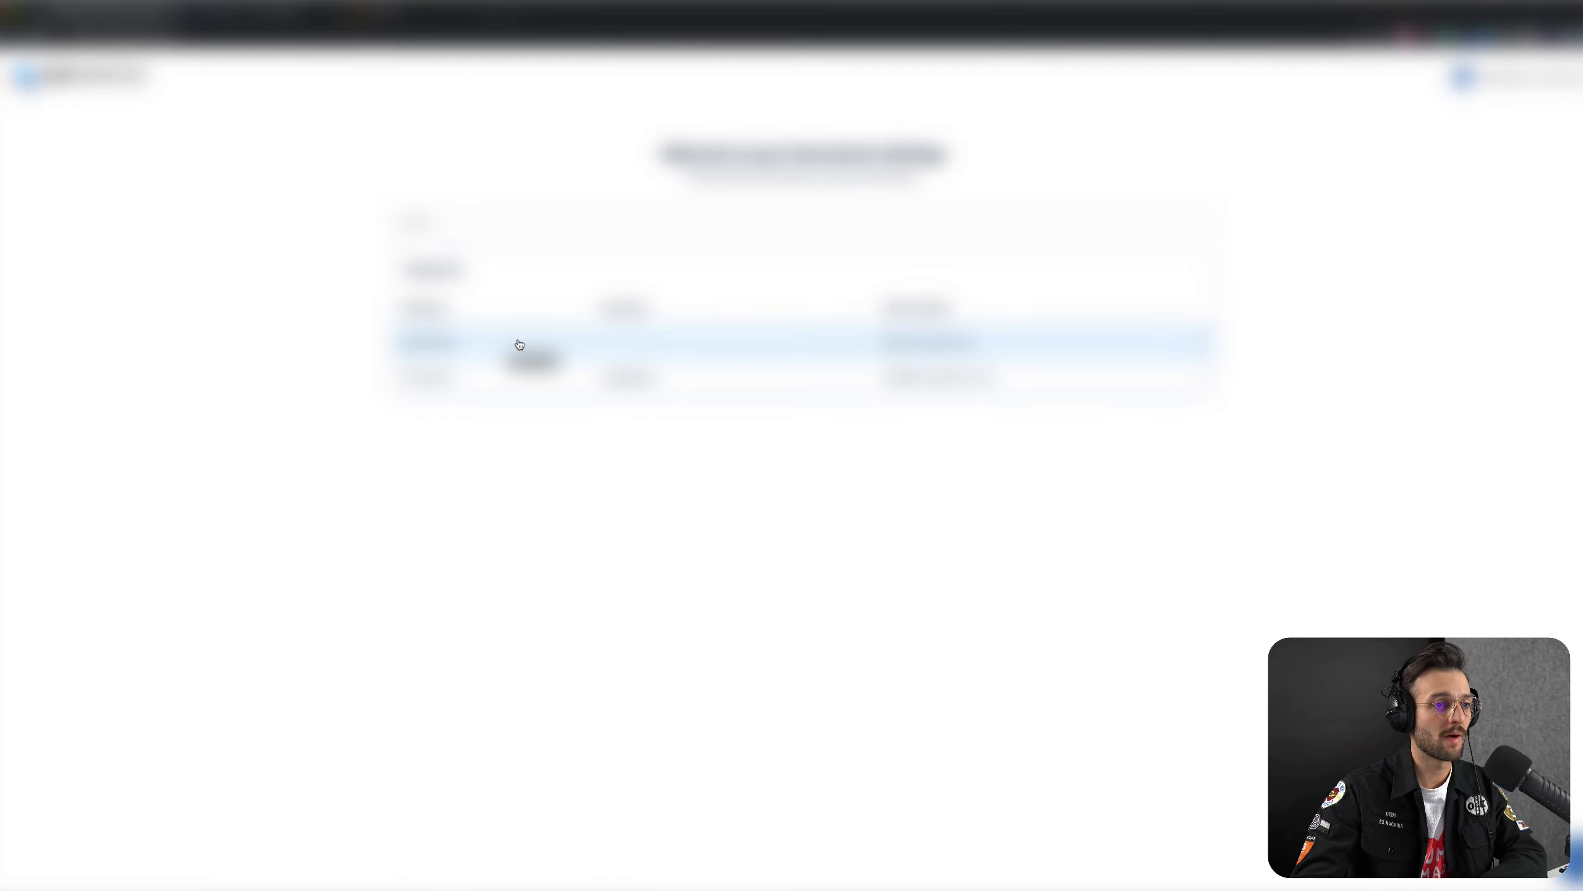
Step: Open the first listed configuration in the Usercentrics admin account, decline notifications, and check the data controller name
{"action": "left_click", "coordinate": [520, 344]}
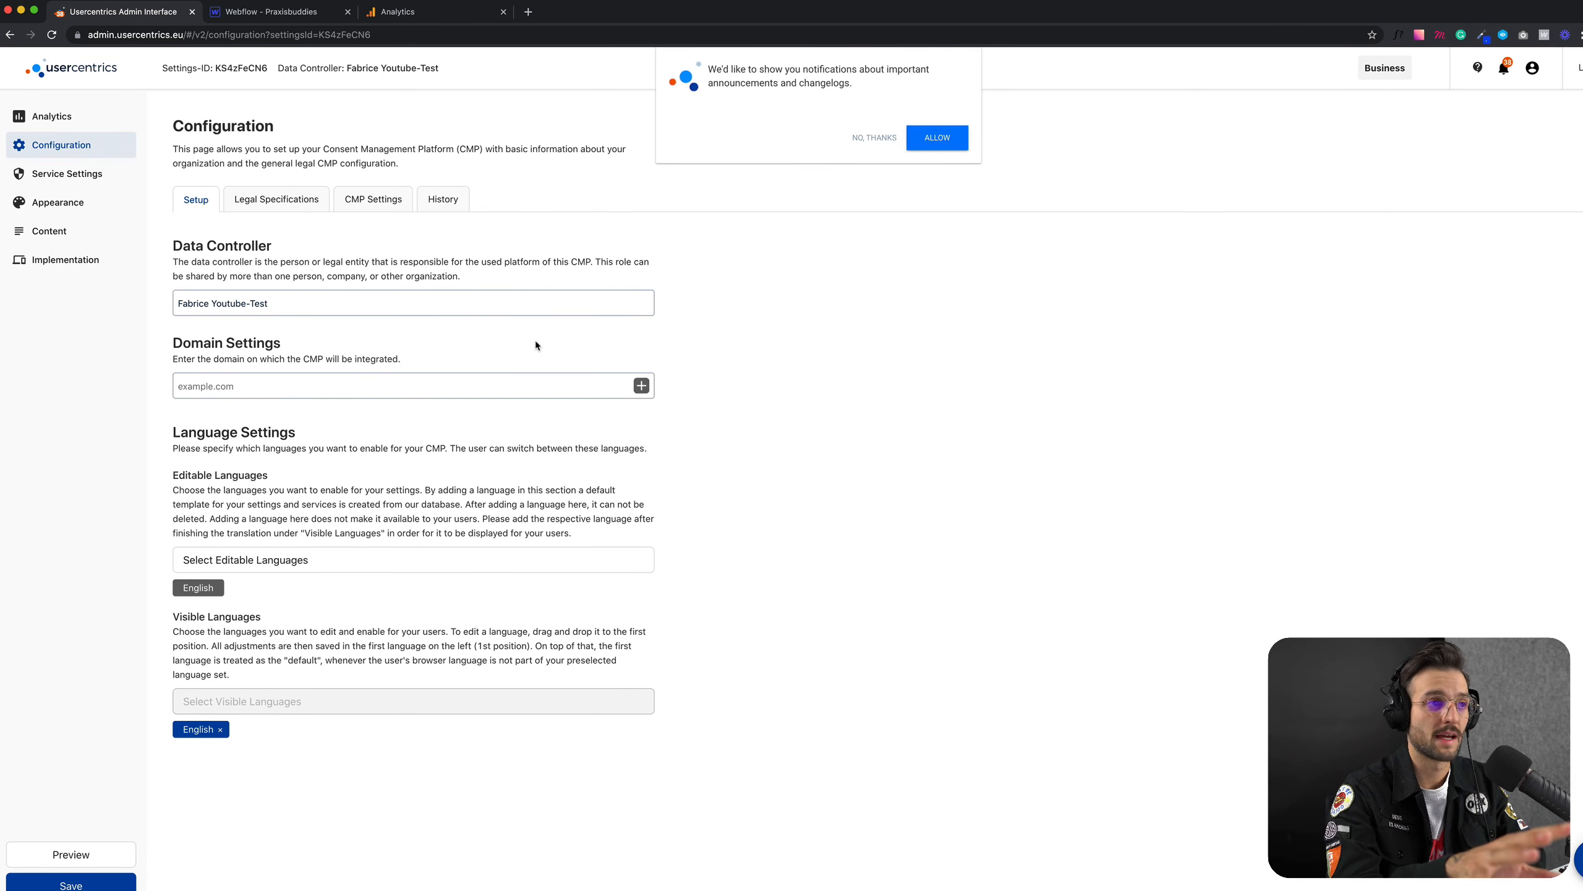
{"action": "left_click", "coordinate": [888, 140]}
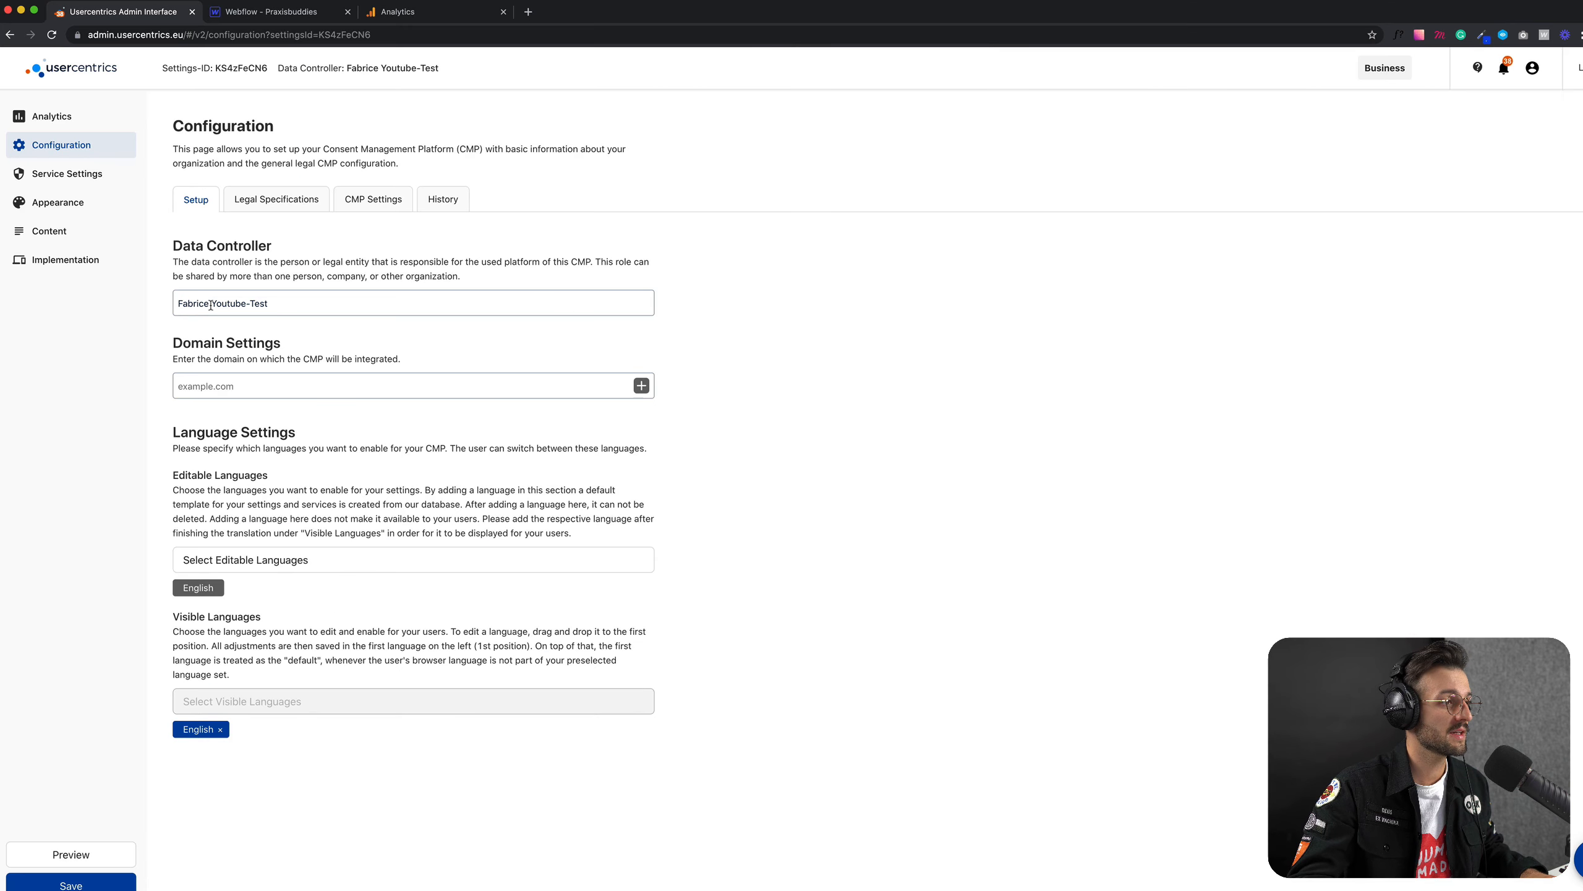
{"action": "left_click_drag", "start_coordinate": [212, 304], "coordinate": [337, 310]}
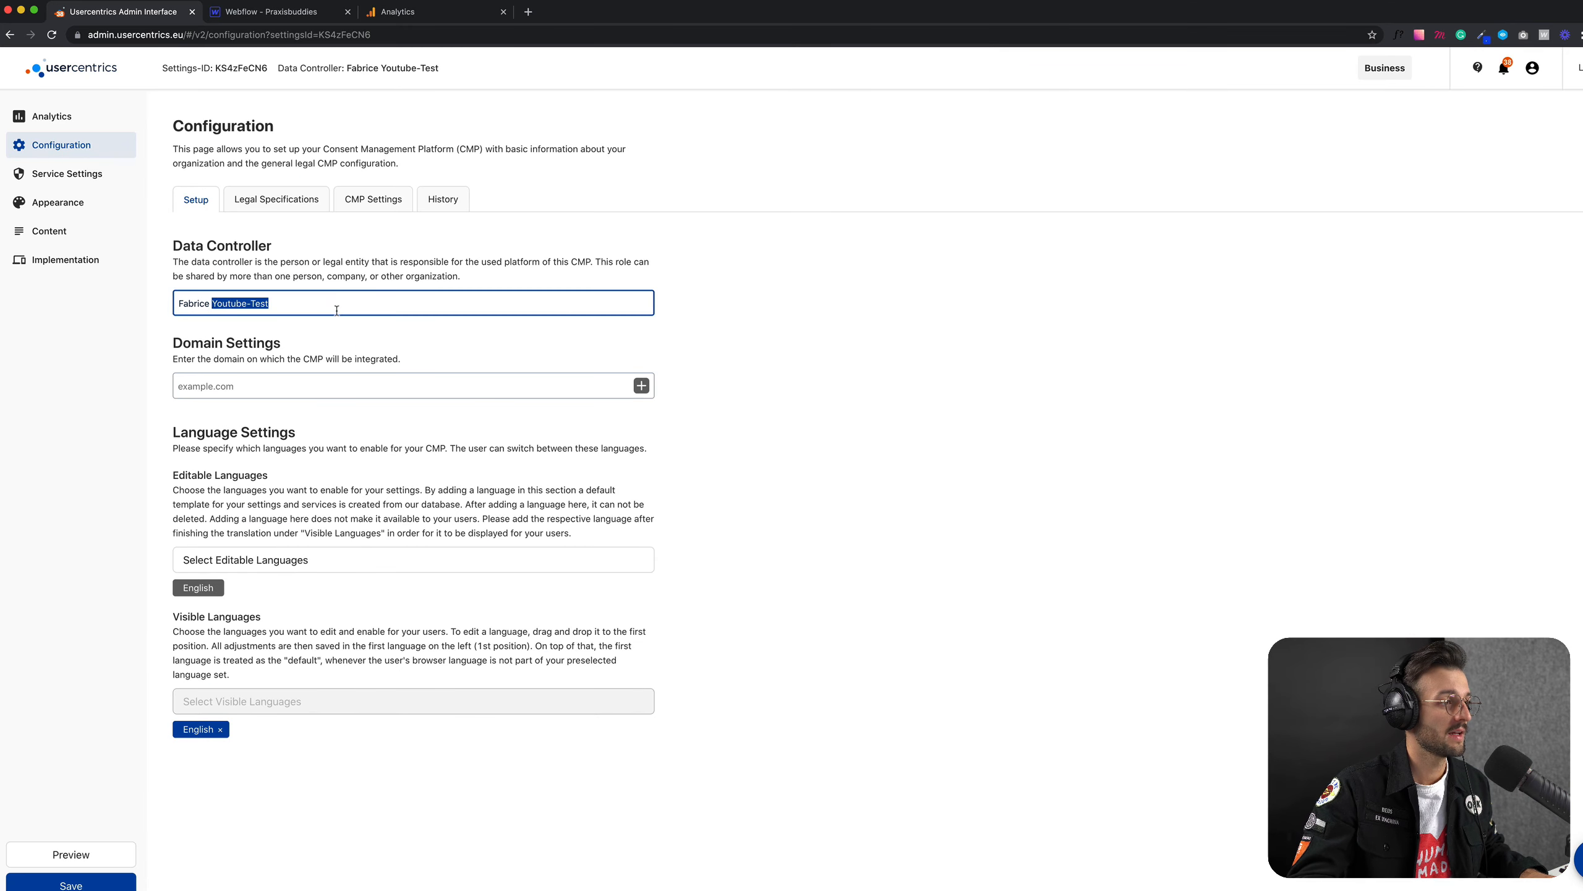
{"action": "left_click", "coordinate": [408, 340]}
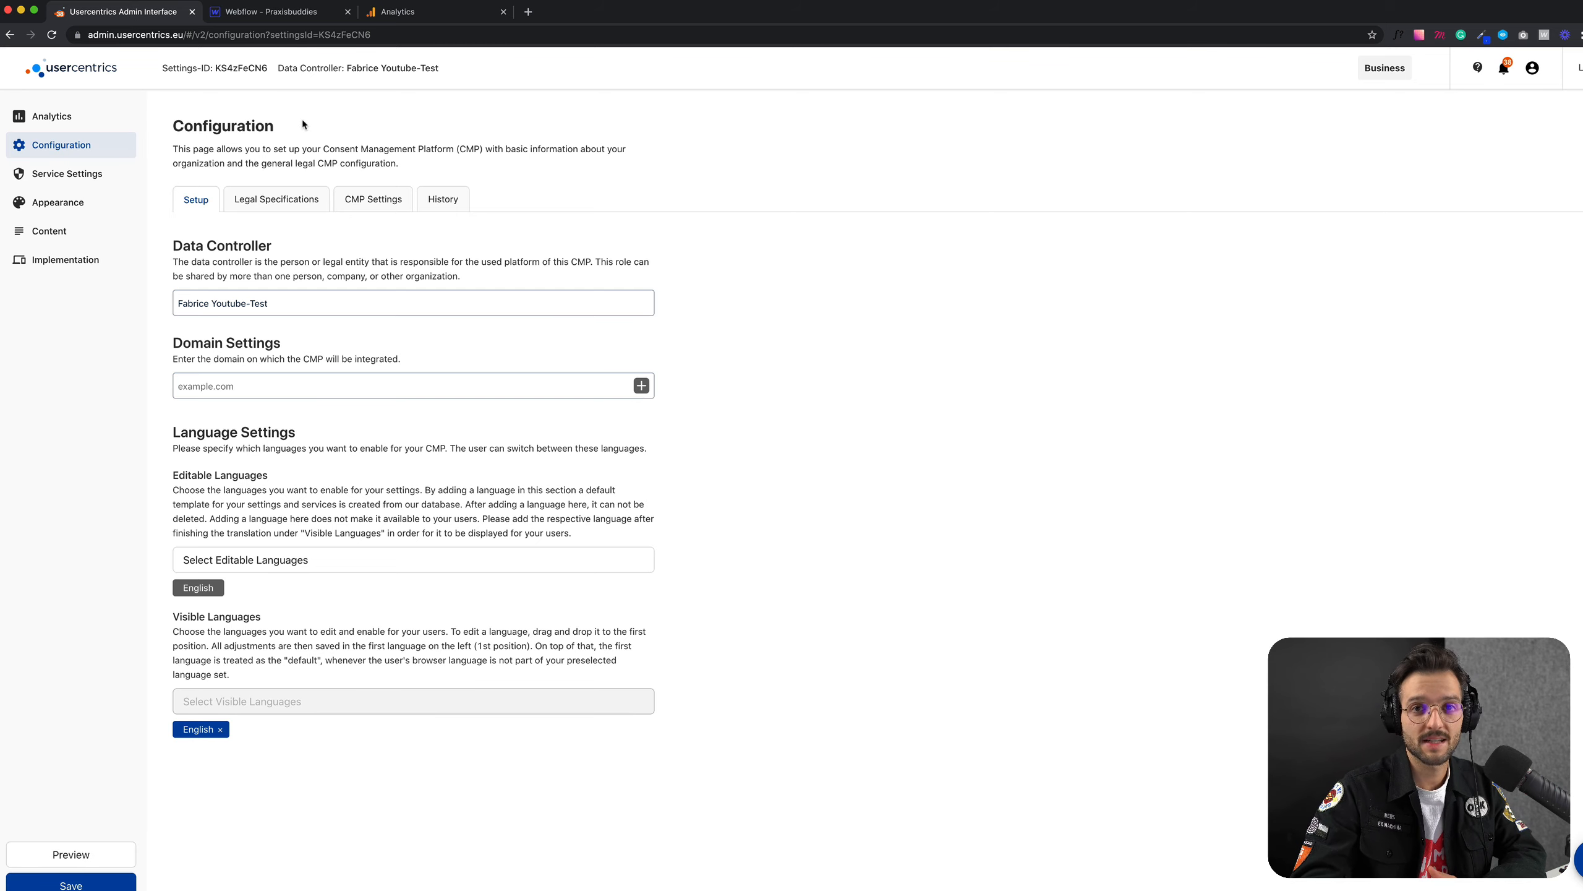
Step: Check the website project in Webflow, return to Usercentrics, and add praxisbuddies.de as the domain for the CMP
{"action": "left_click", "coordinate": [278, 13]}
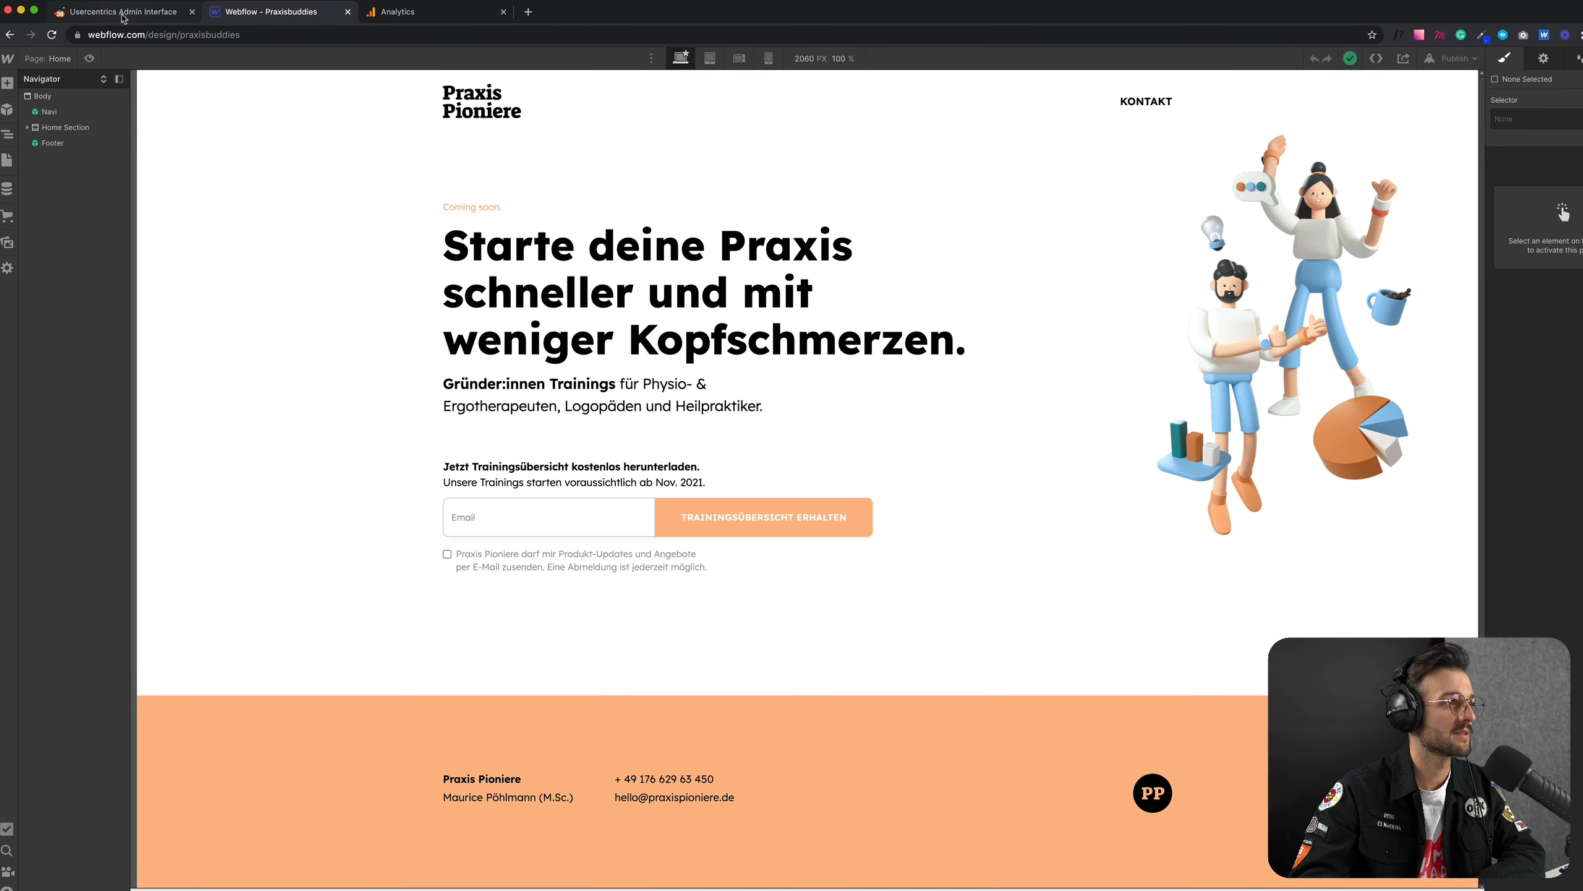
{"action": "left_click", "coordinate": [128, 13]}
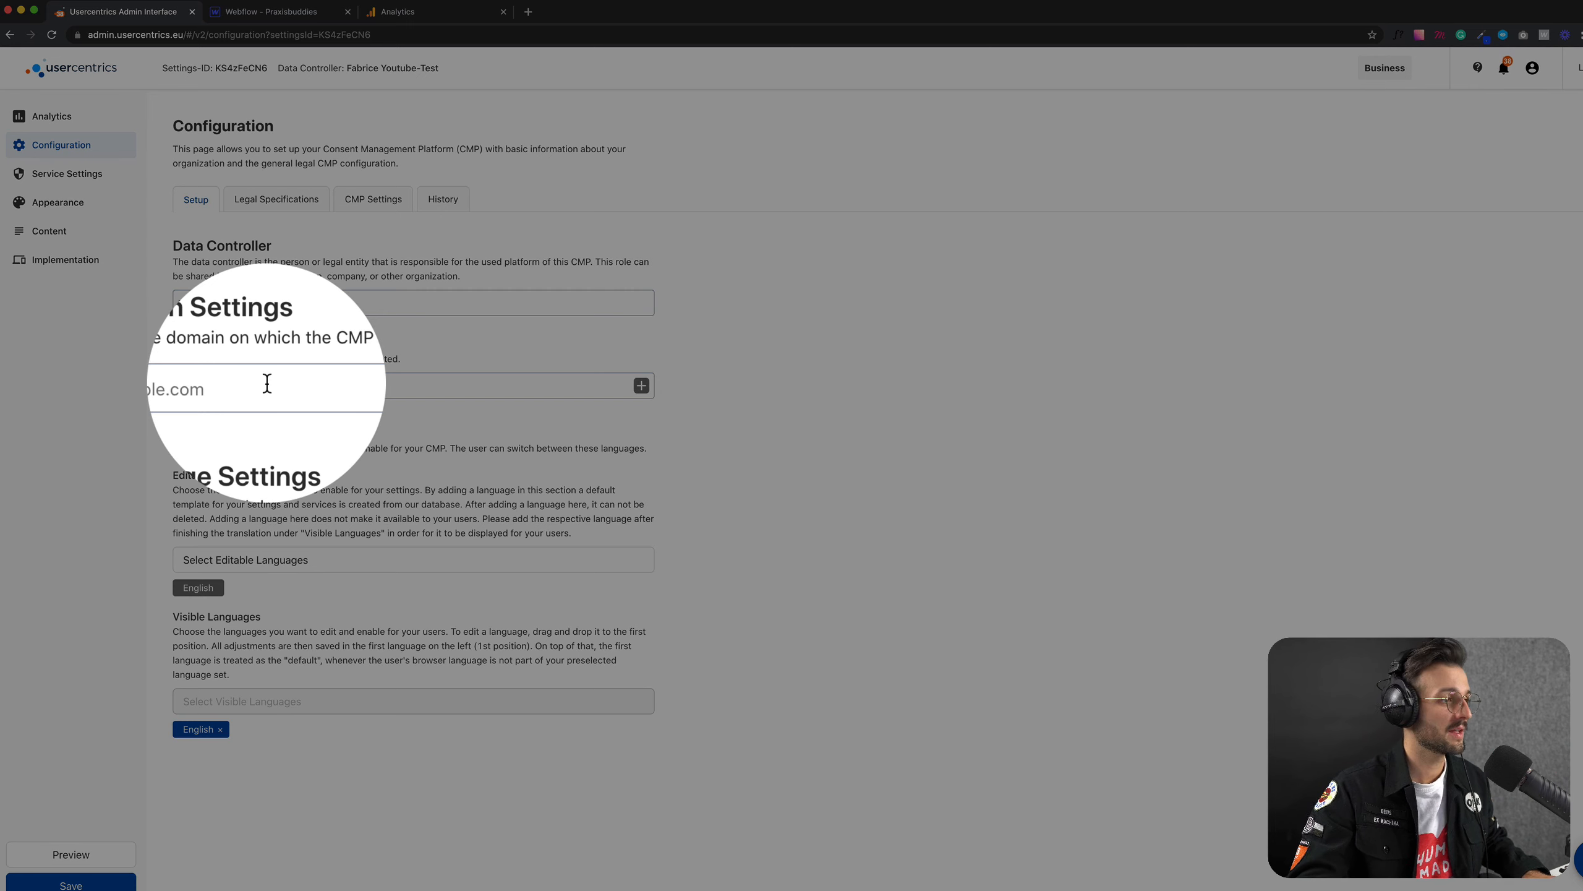
{"action": "left_click", "coordinate": [266, 384]}
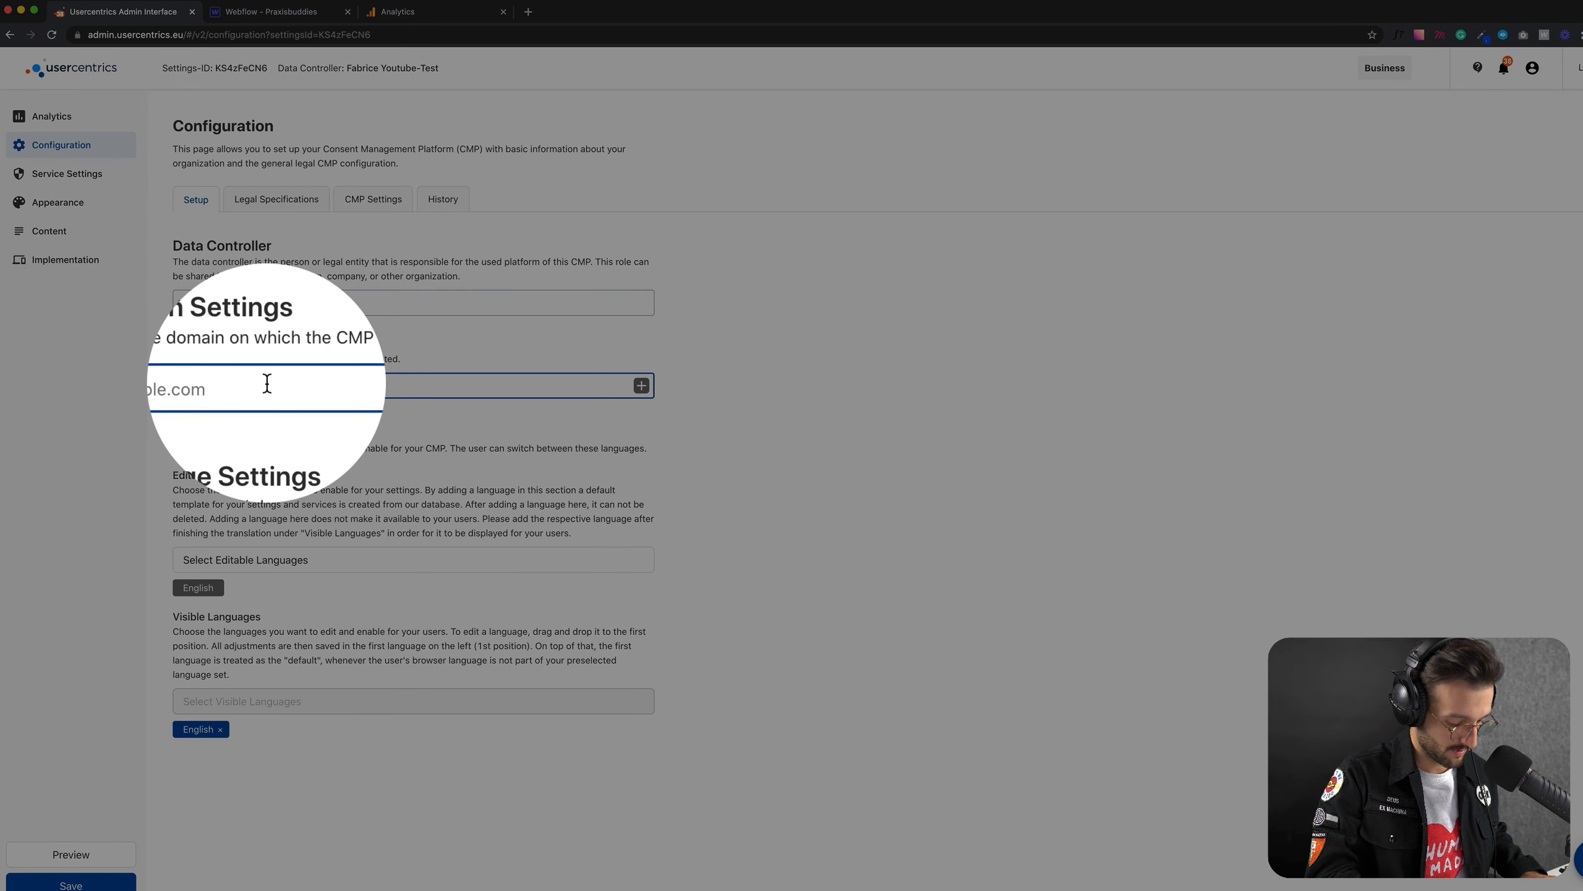
{"action": "type", "text": "praxisbu"}
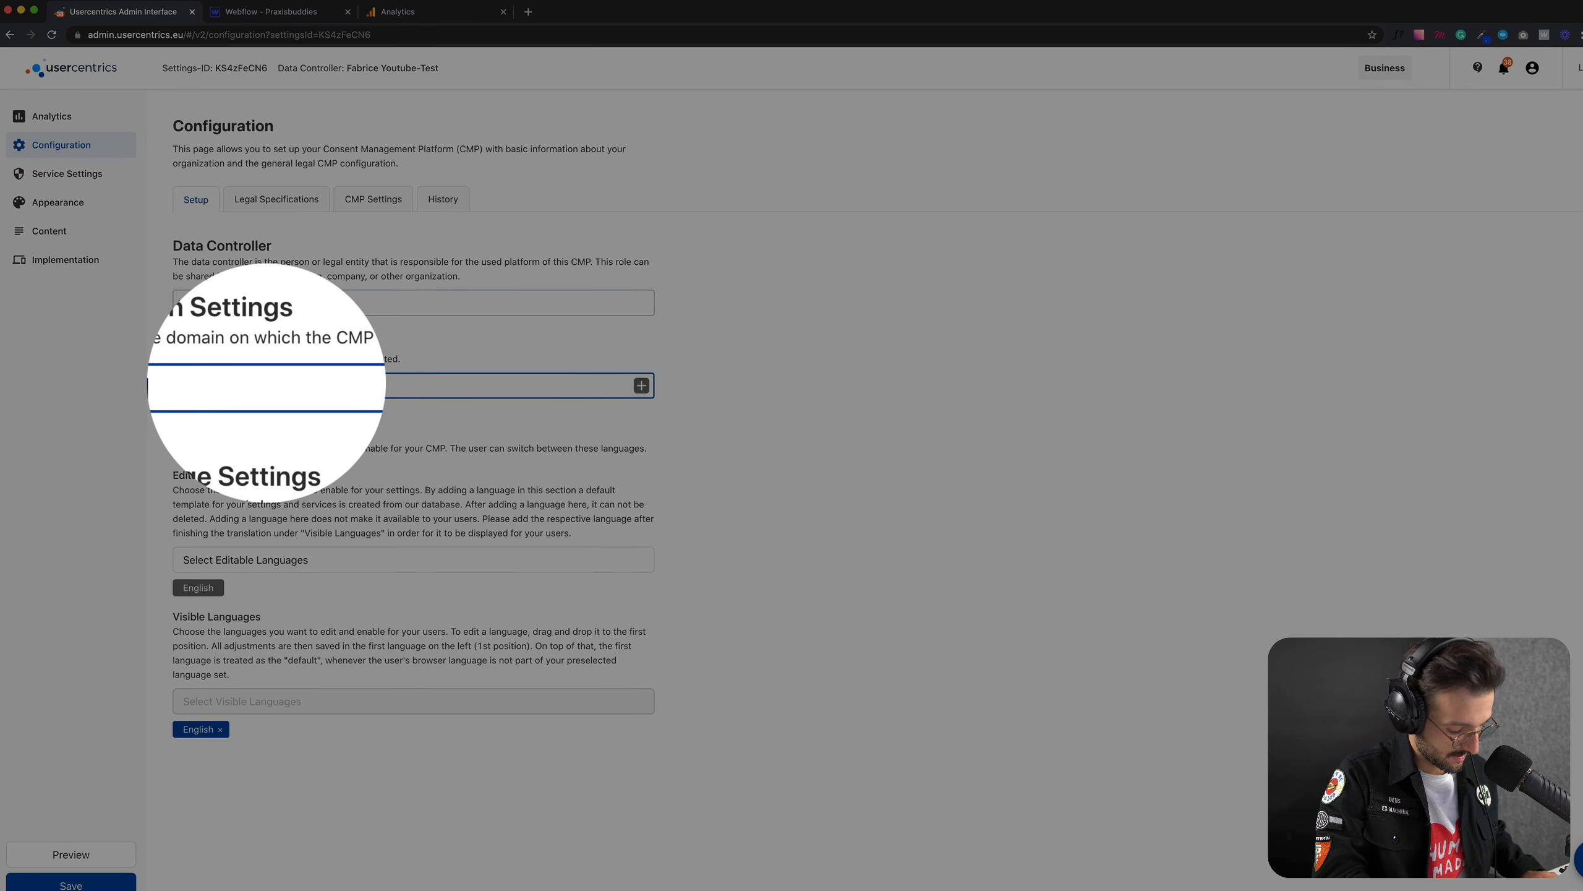
{"action": "type", "text": "ddies.de"}
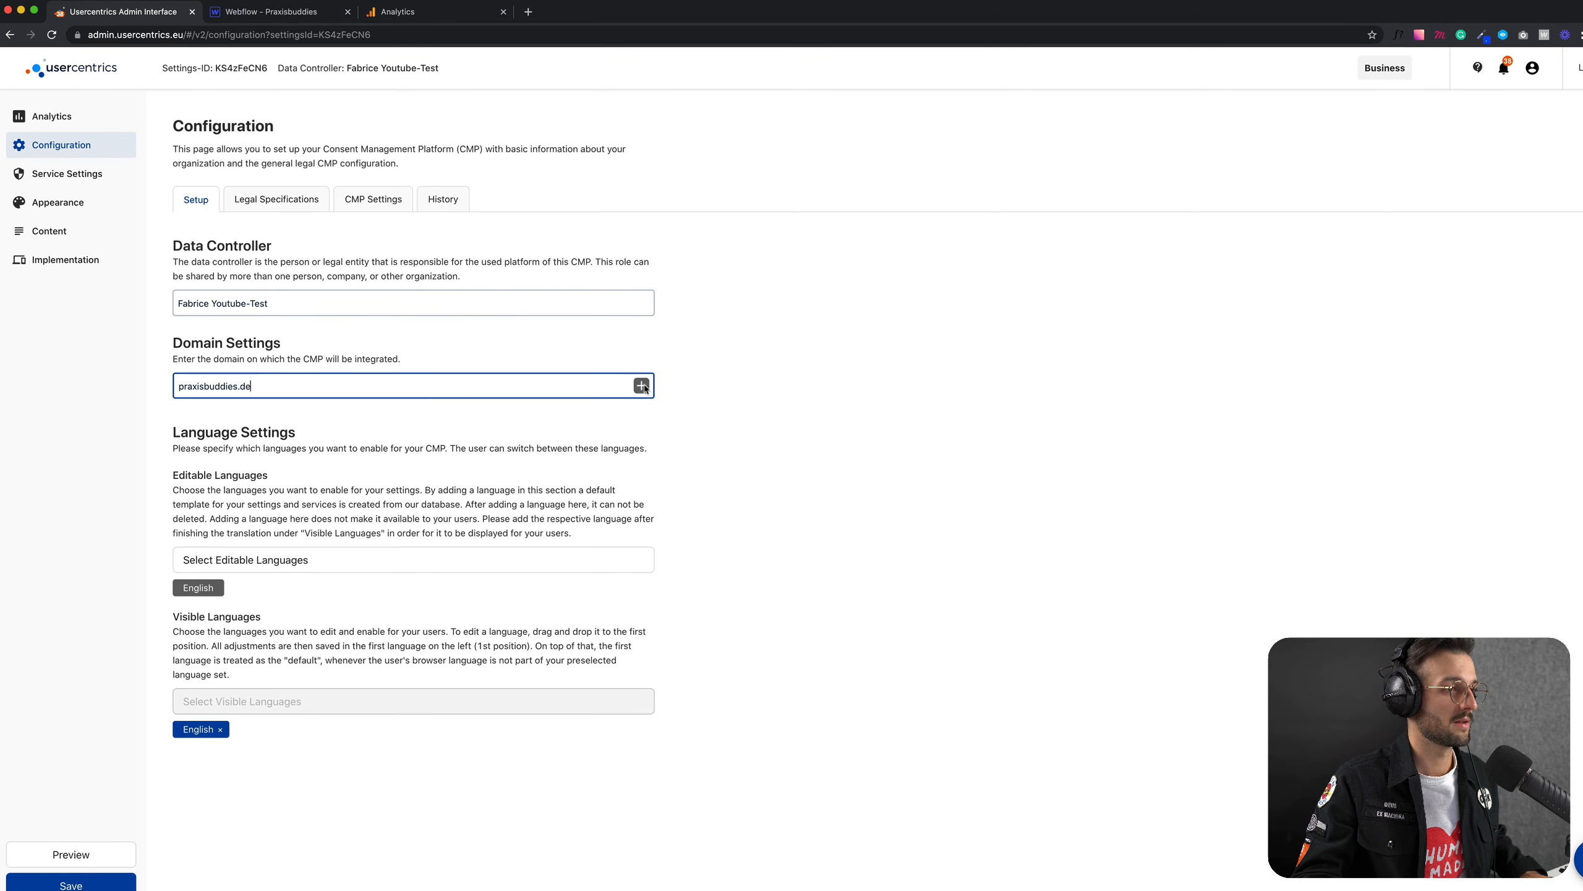
{"action": "left_click", "coordinate": [641, 386]}
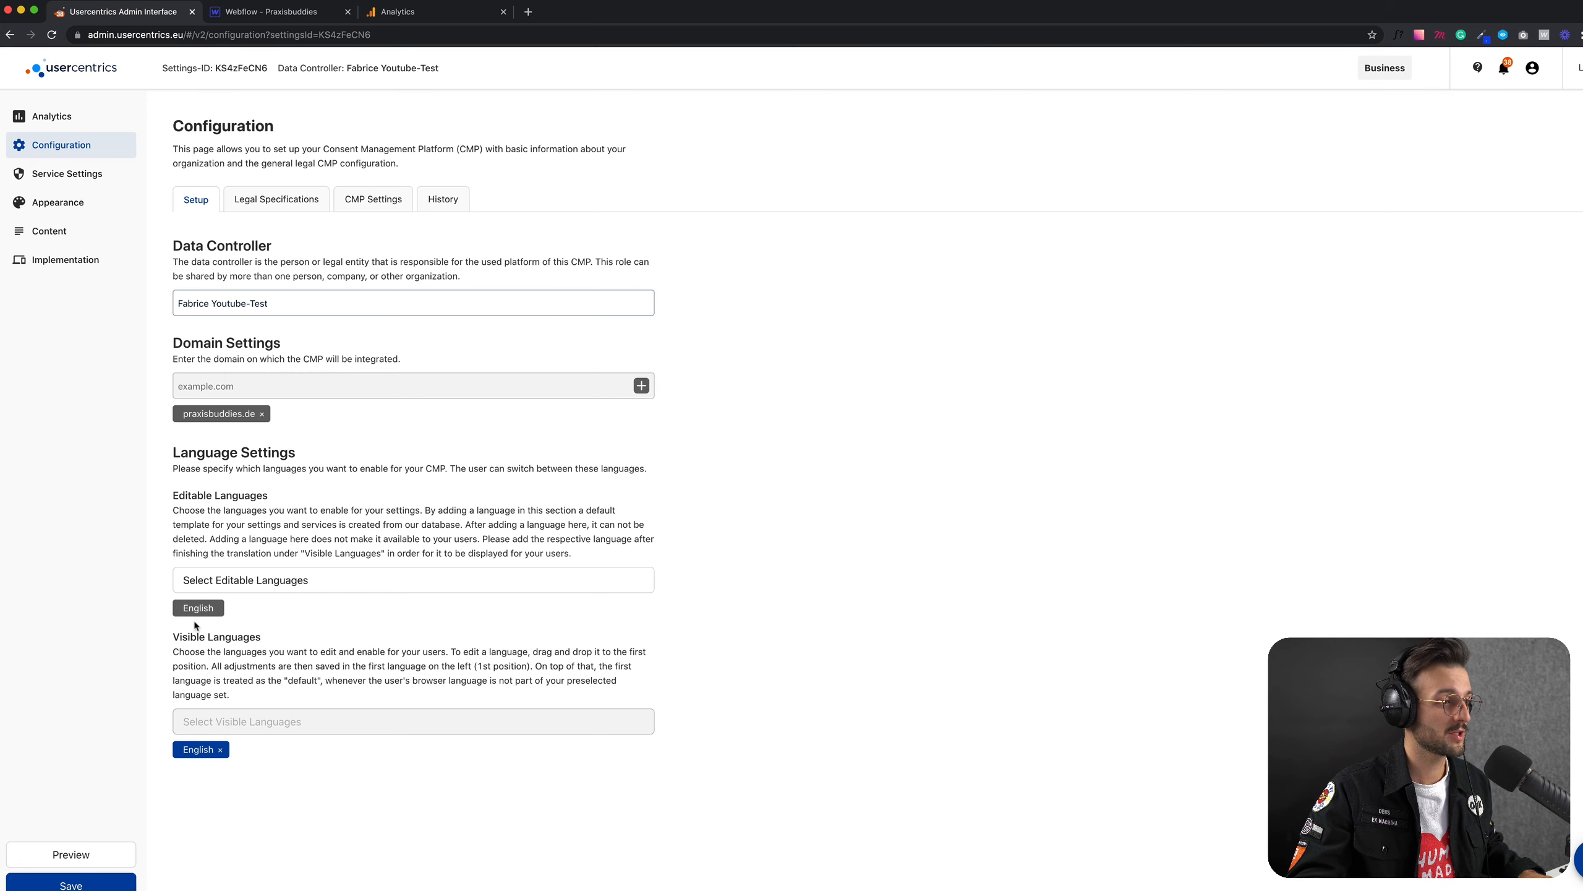
Step: Browse the available editable languages in the language settings and close the list without adding one
{"action": "left_click", "coordinate": [318, 586]}
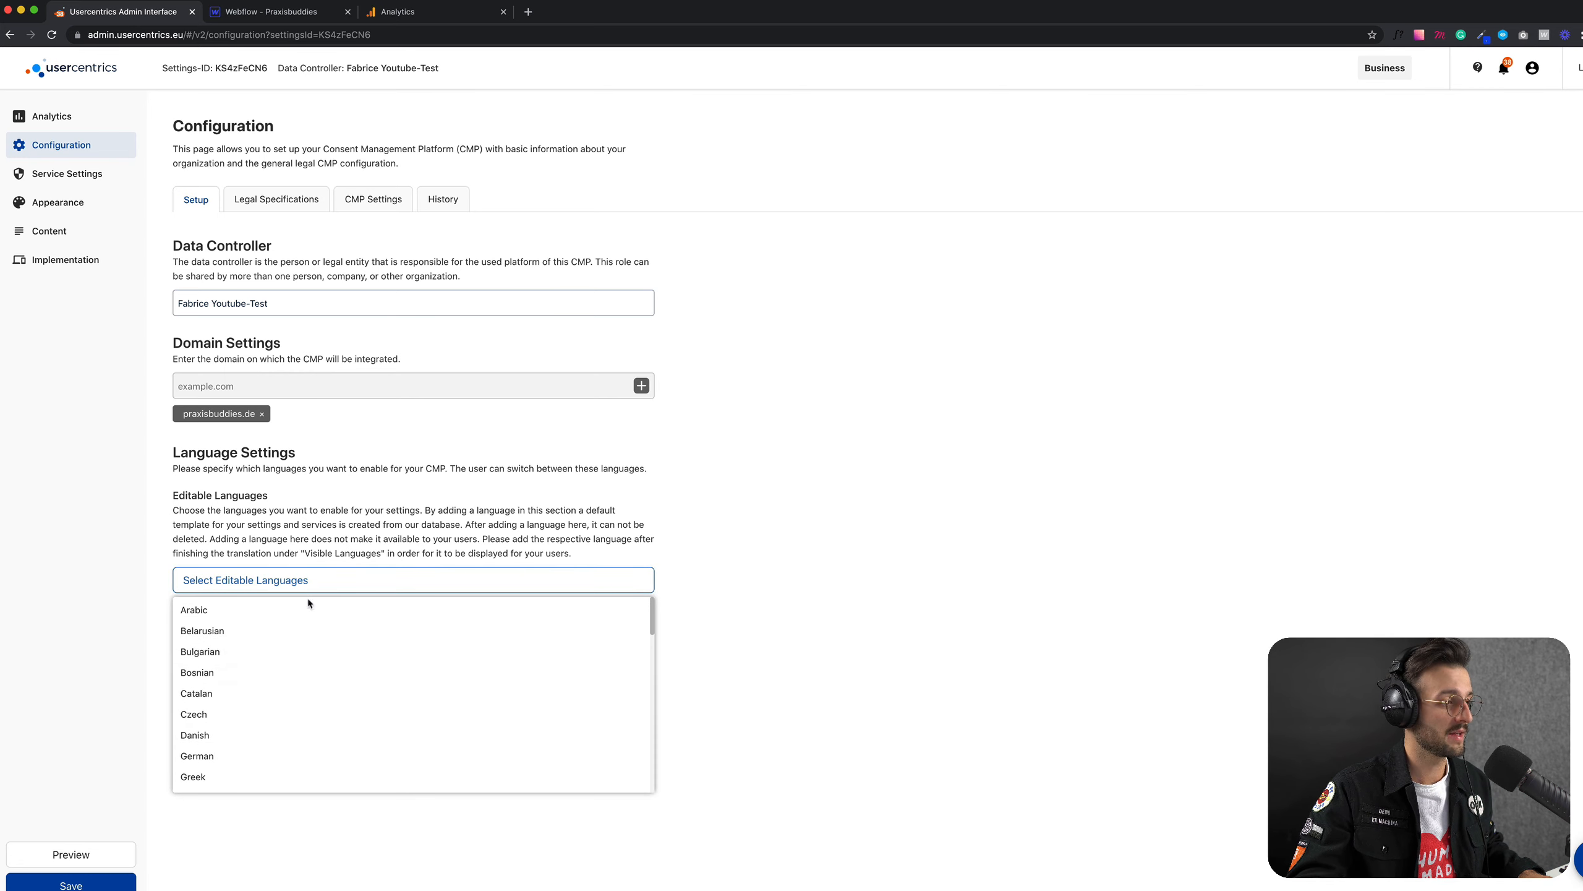
{"action": "scroll", "coordinate": [303, 626], "scroll_direction": "down", "scroll_amount": 1}
{"action": "scroll", "coordinate": [299, 633], "scroll_direction": "down", "scroll_amount": 5}
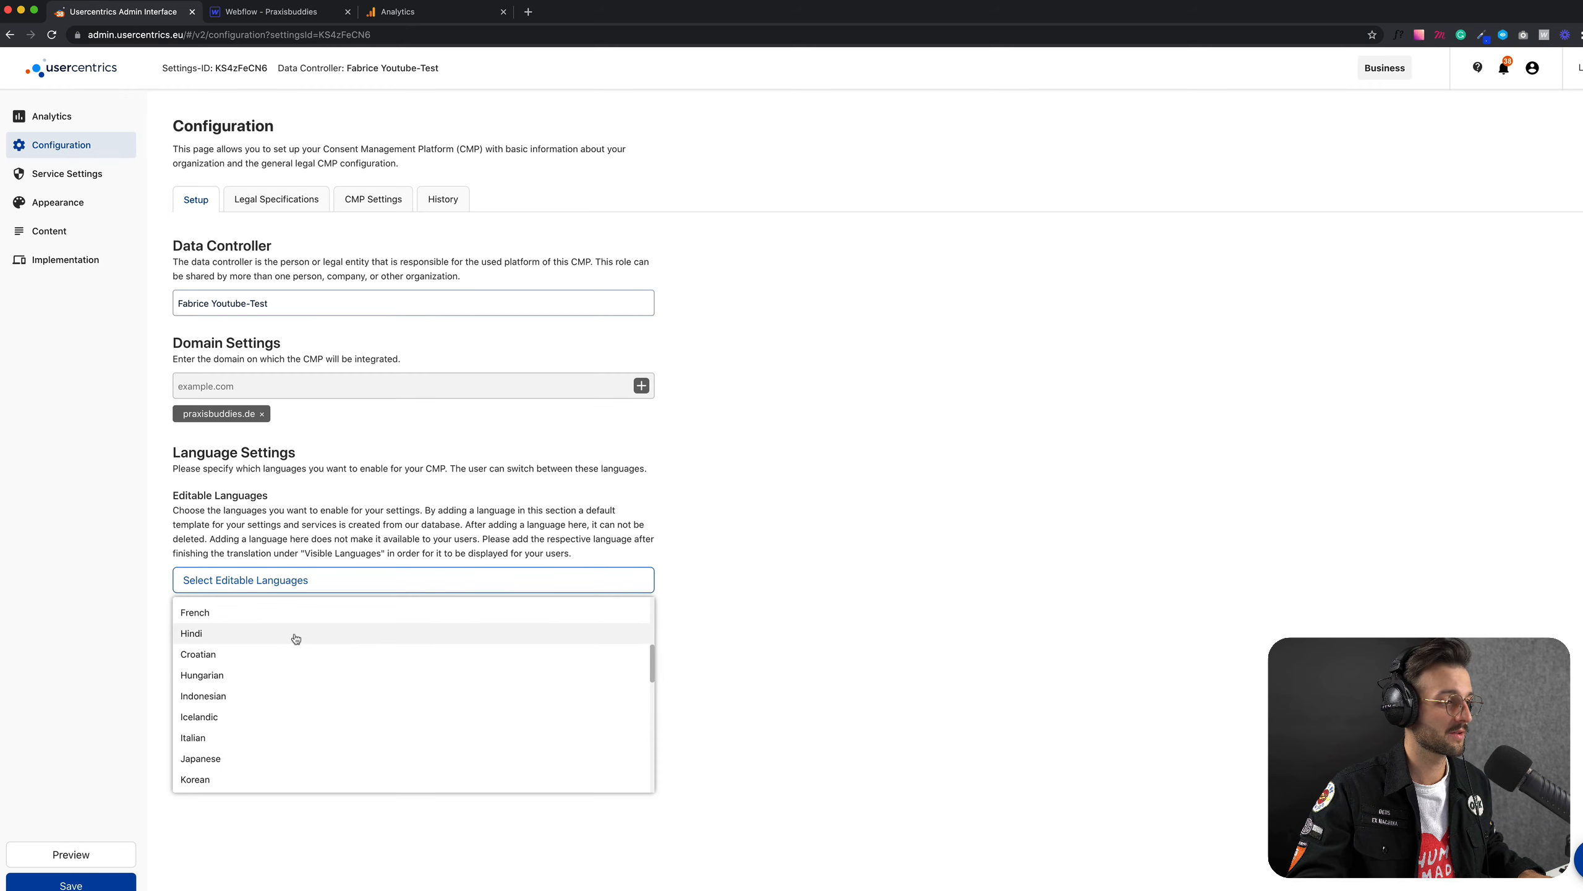
{"action": "scroll", "coordinate": [295, 642], "scroll_direction": "down", "scroll_amount": 3}
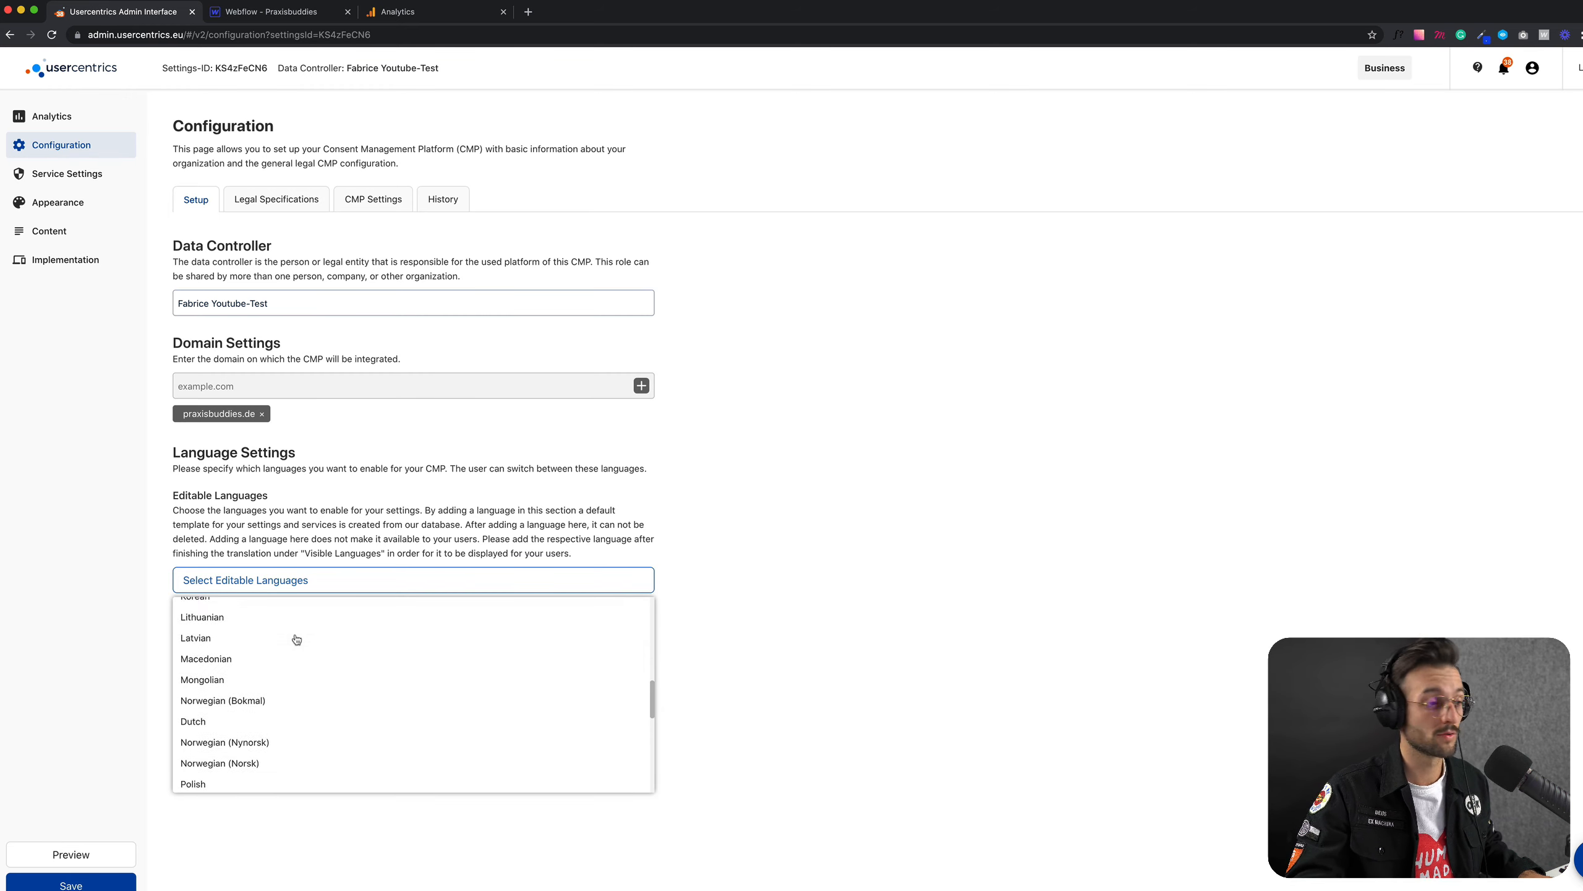
{"action": "scroll", "coordinate": [291, 649], "scroll_direction": "down", "scroll_amount": 1}
{"action": "left_click", "coordinate": [679, 602]}
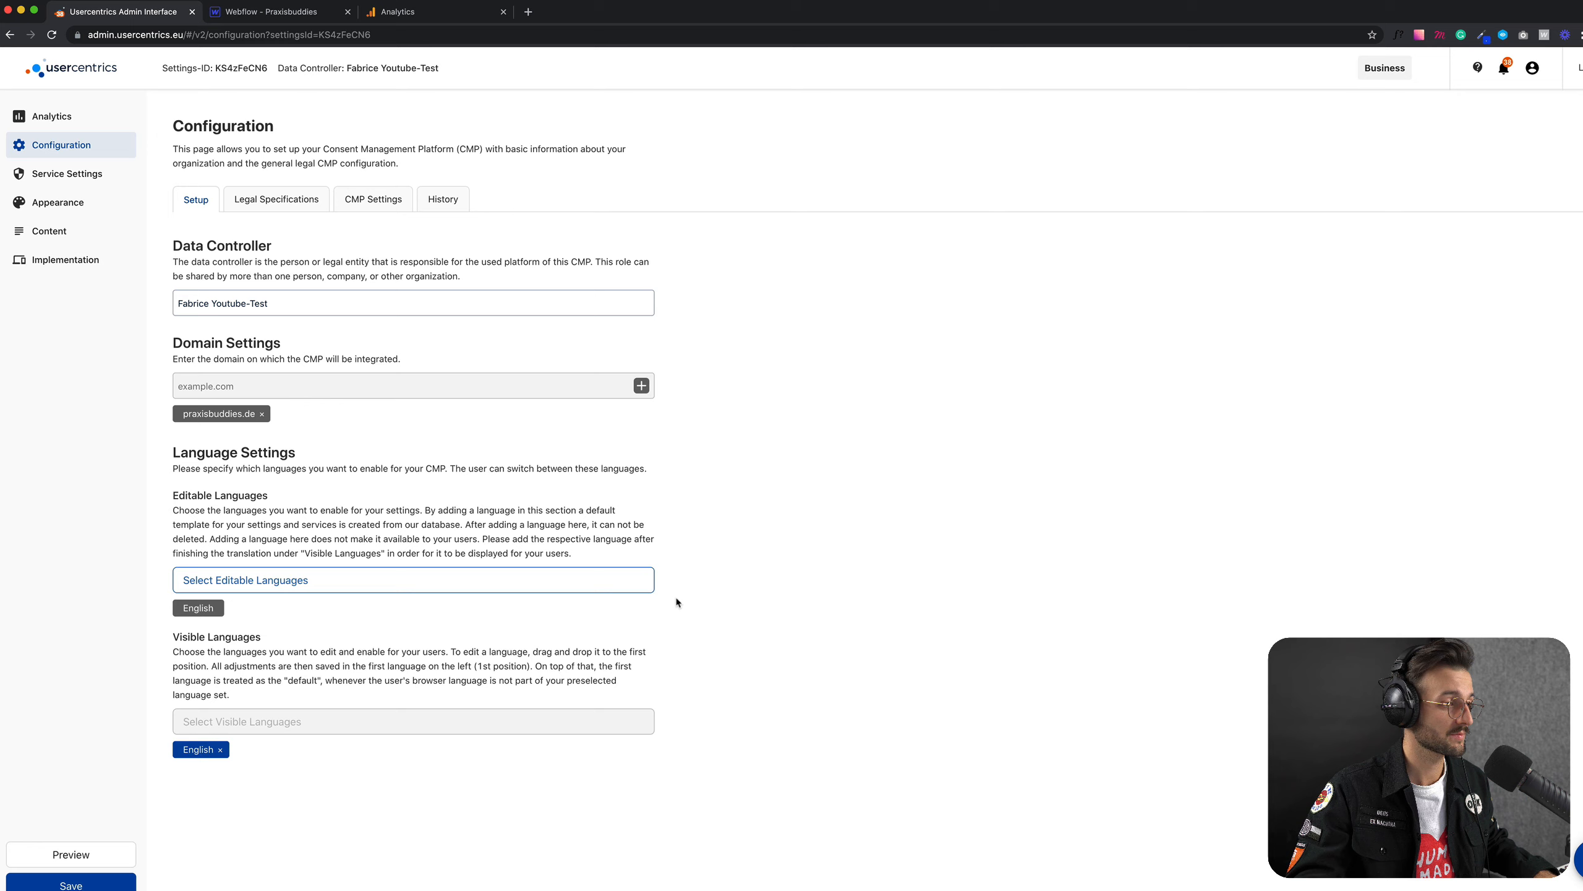
{"action": "left_click", "coordinate": [723, 608]}
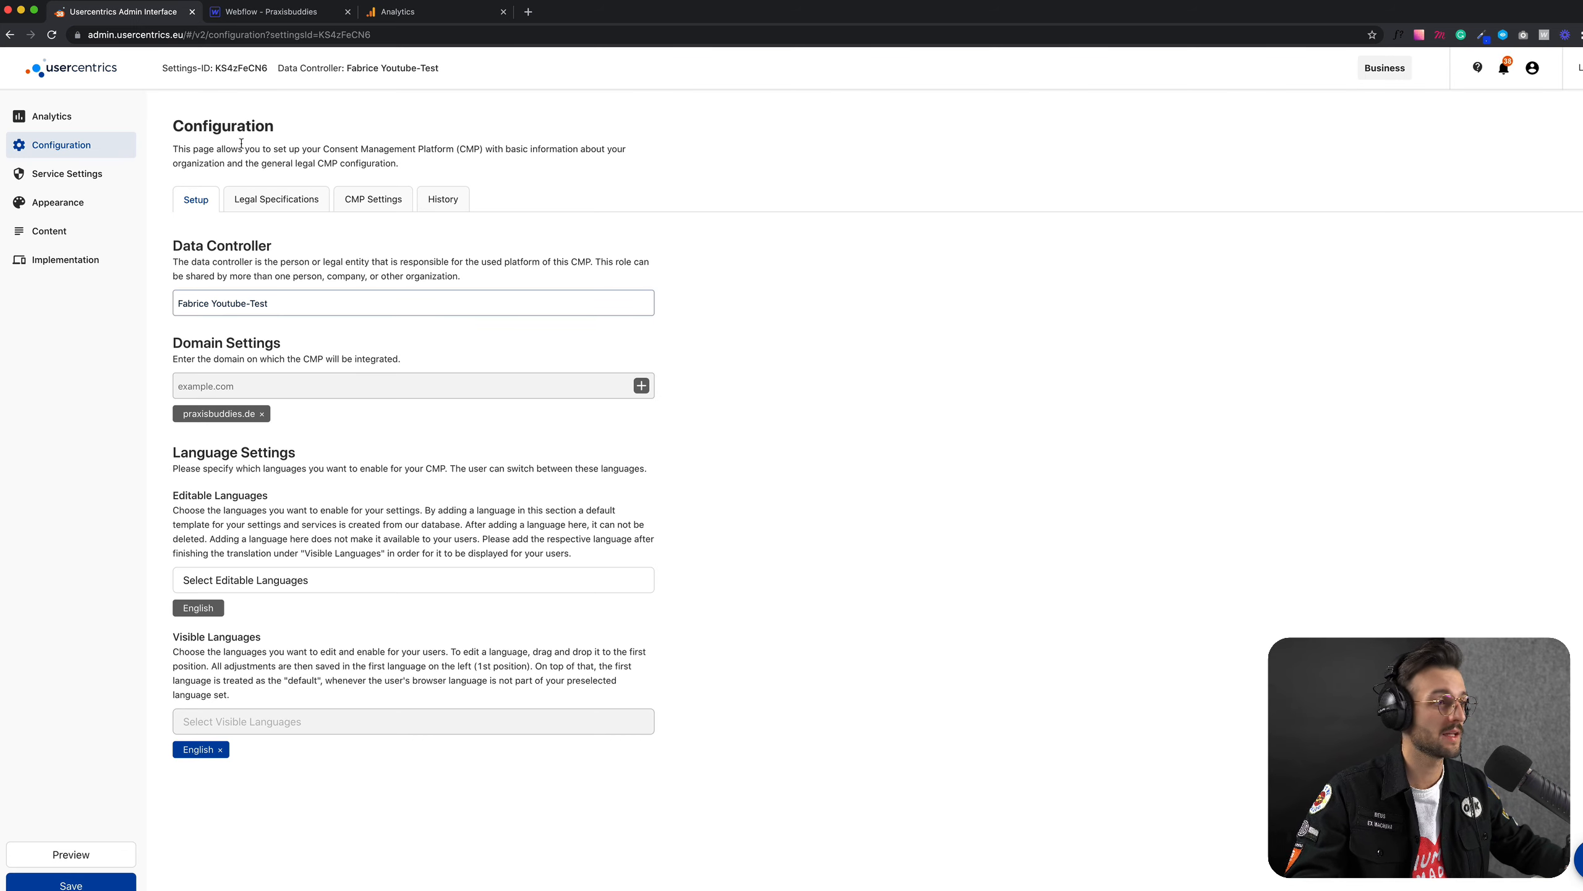
Step: Review the configuration's Legal Specifications, CMP Settings and History sections, then return to Setup
{"action": "left_click", "coordinate": [270, 201]}
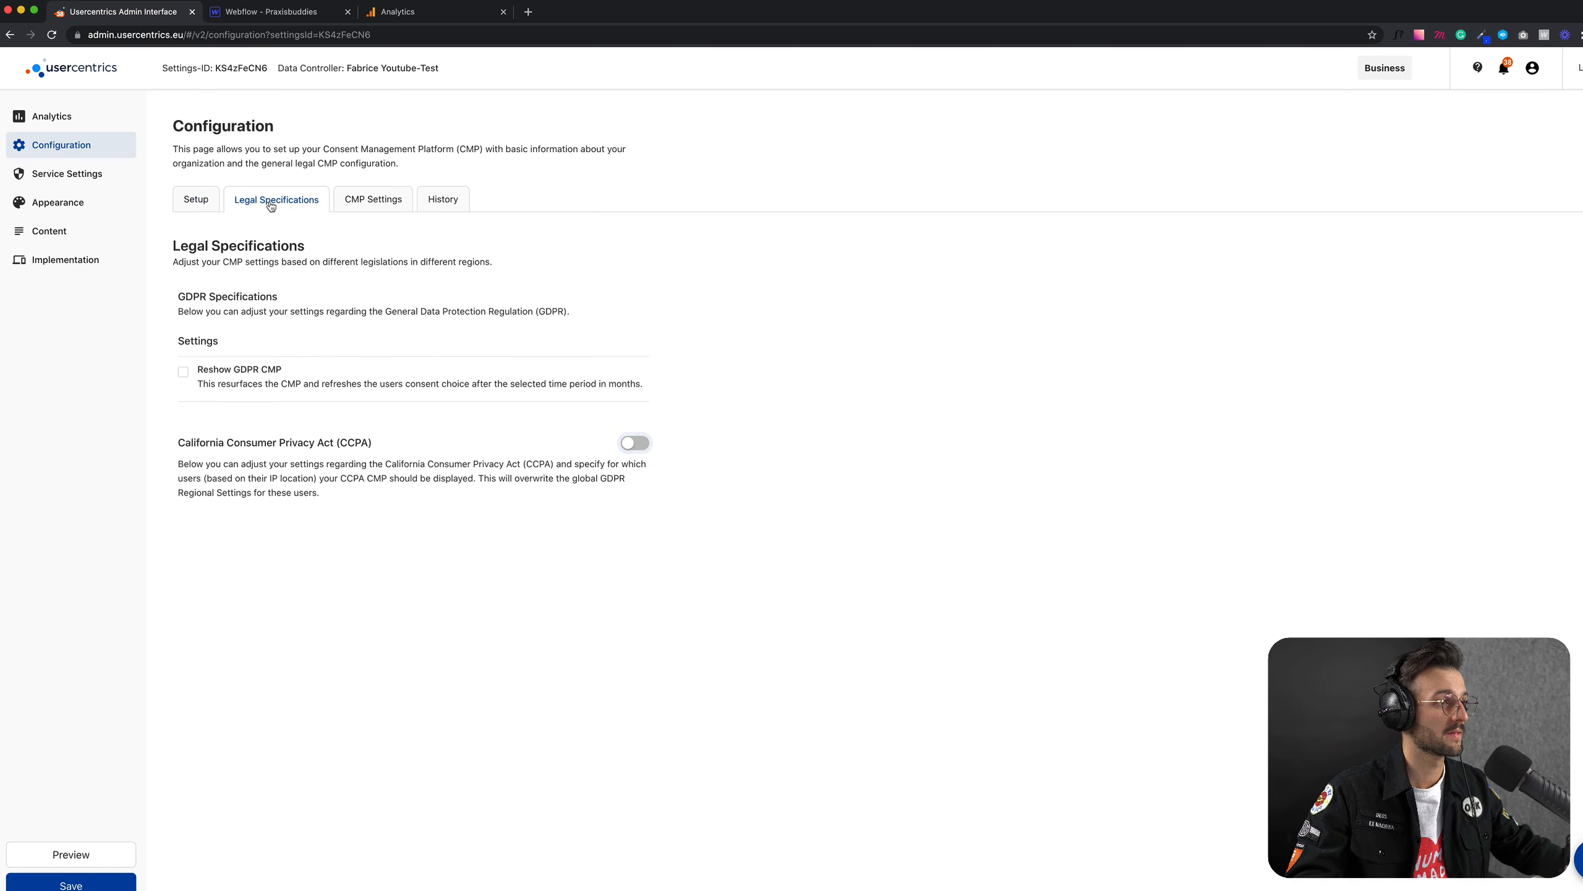
{"action": "left_click", "coordinate": [367, 207]}
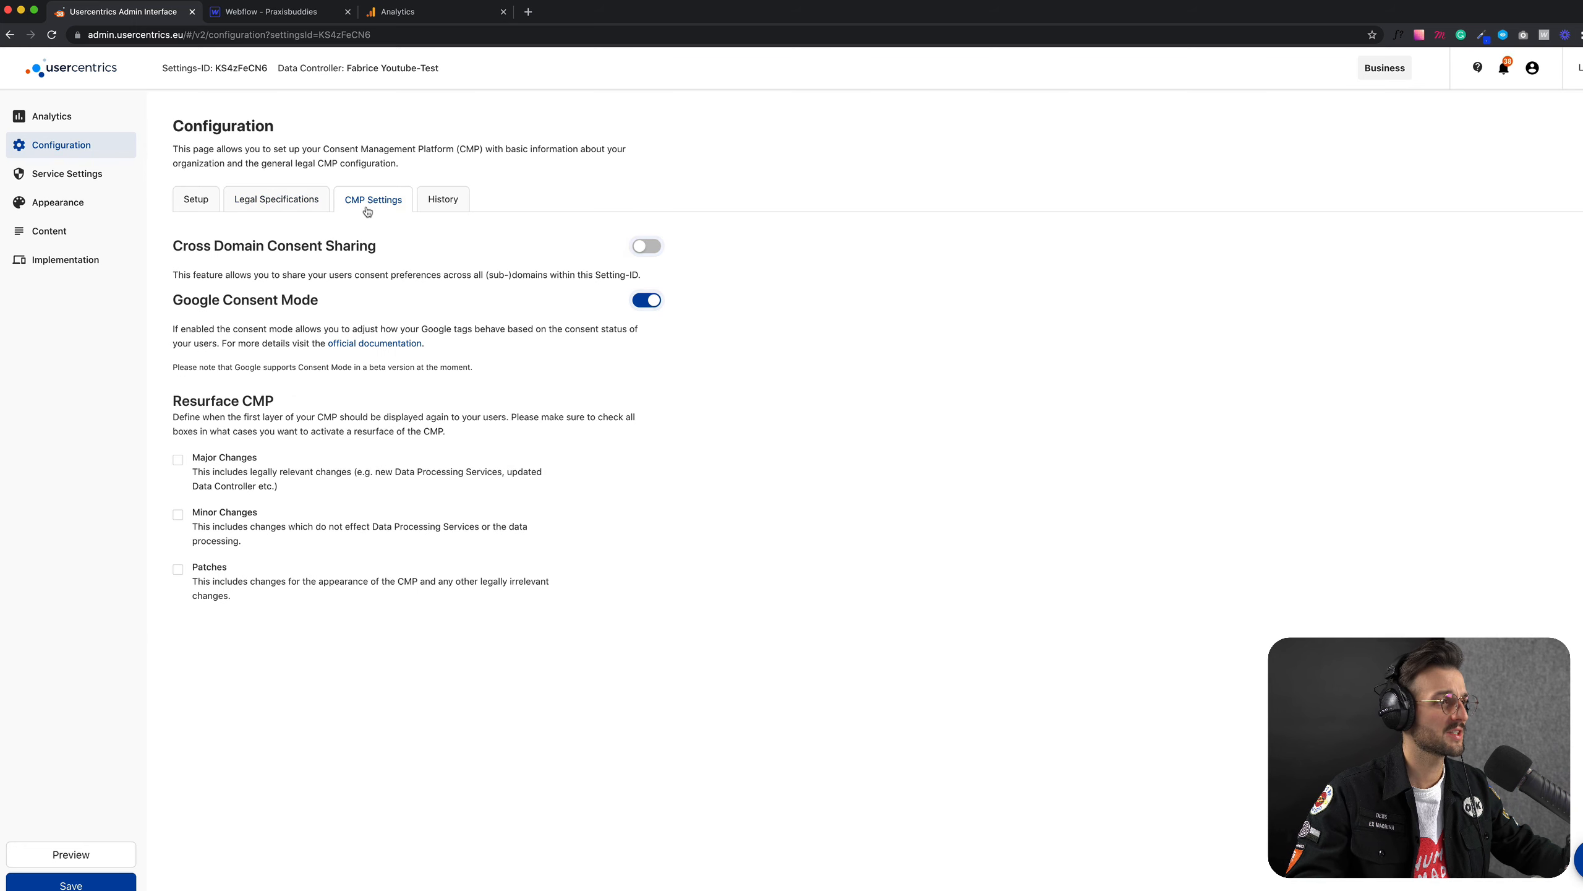
{"action": "left_click", "coordinate": [450, 203]}
{"action": "left_click", "coordinate": [204, 204]}
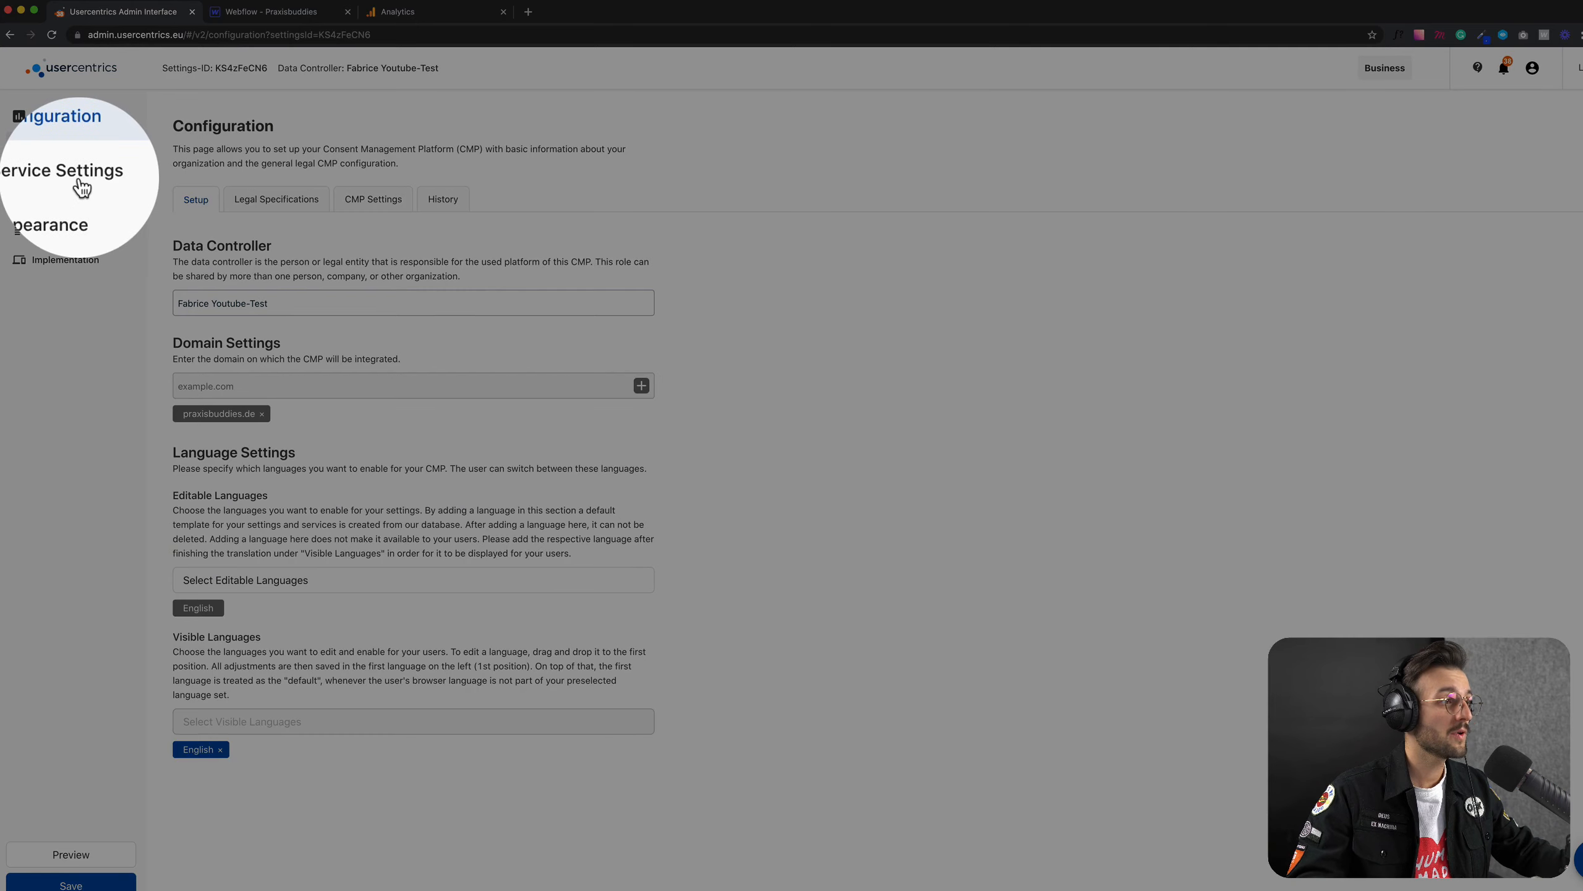
Step: Open the service settings, inspect the initial website scan form with its sitemap URL field, and close it without requesting a scan
{"action": "left_click", "coordinate": [79, 186]}
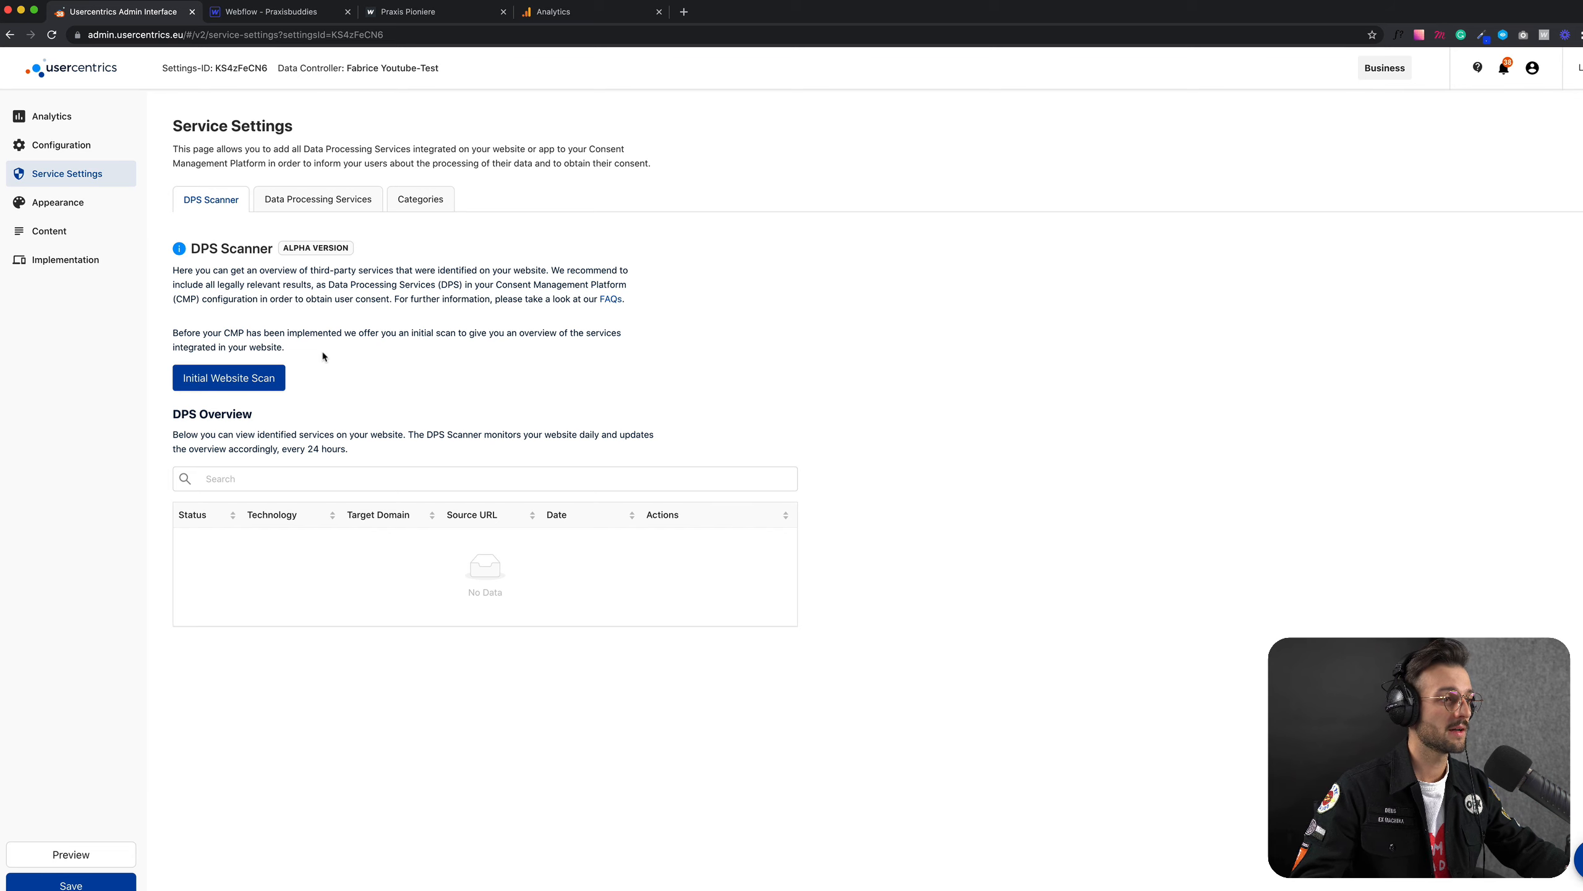
{"action": "left_click", "coordinate": [240, 378]}
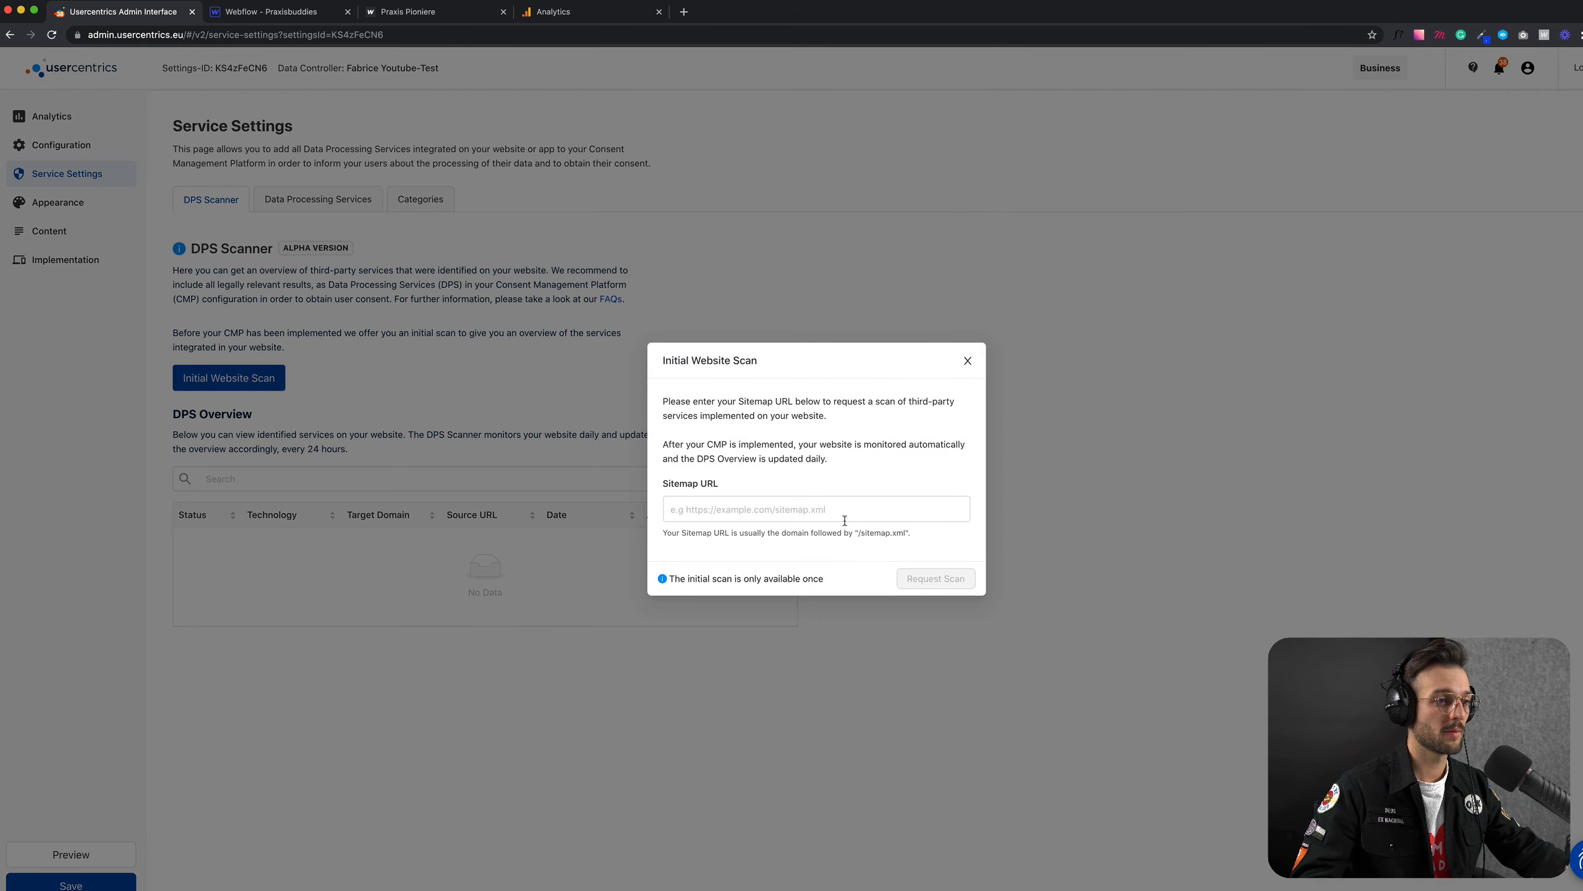
{"action": "left_click", "coordinate": [717, 519]}
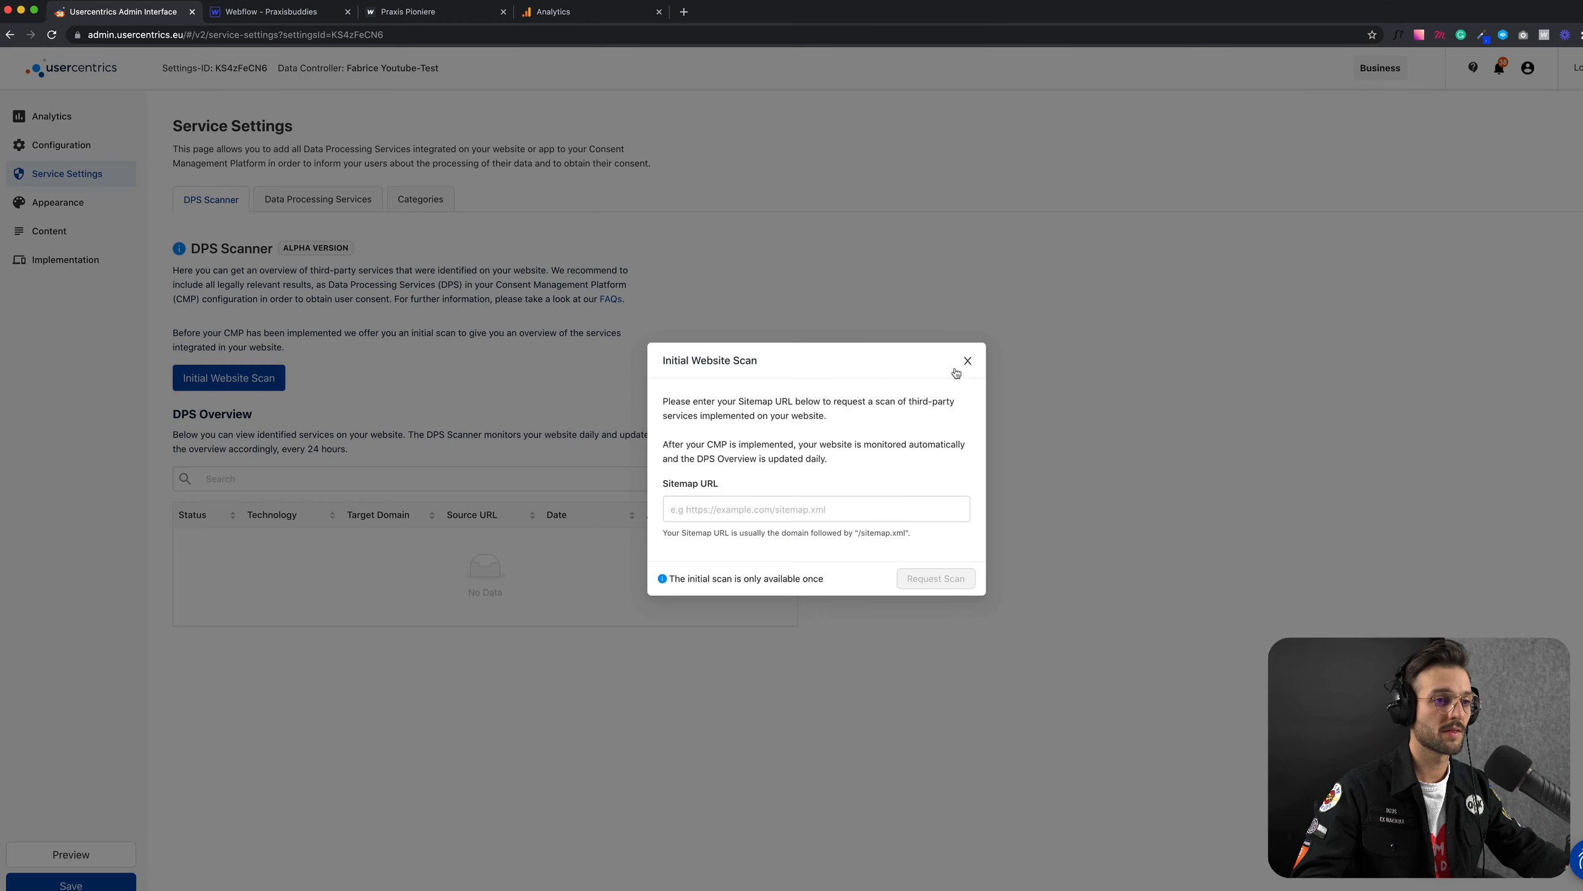
{"action": "left_click", "coordinate": [967, 360]}
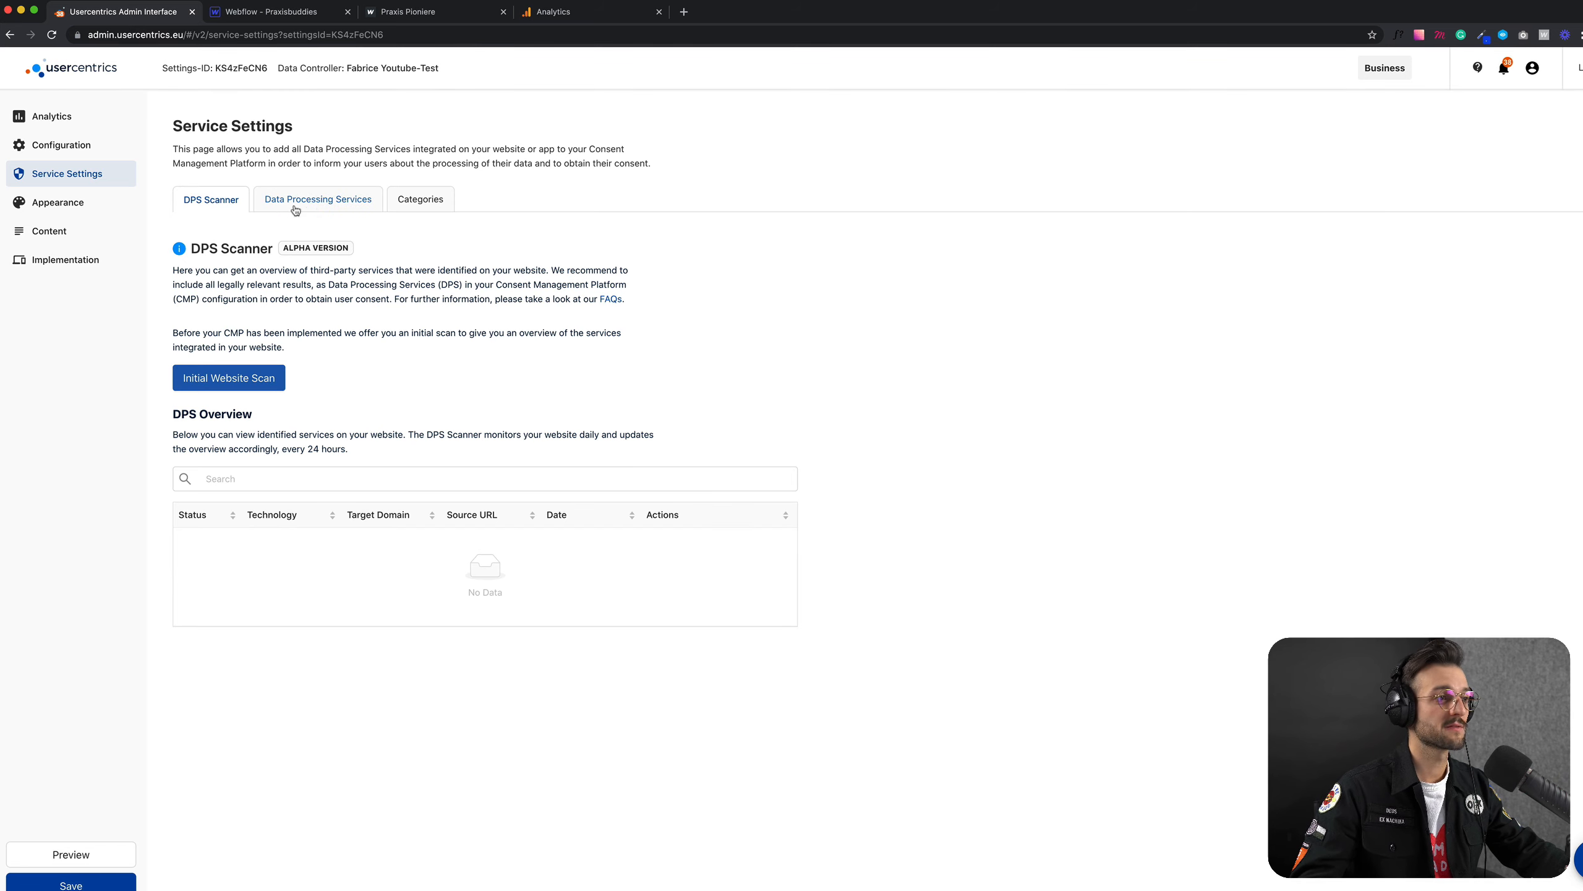
Step: Search the predefined data processing services for "google analy" and choose Google Analytics as the service to add
{"action": "left_click", "coordinate": [350, 210]}
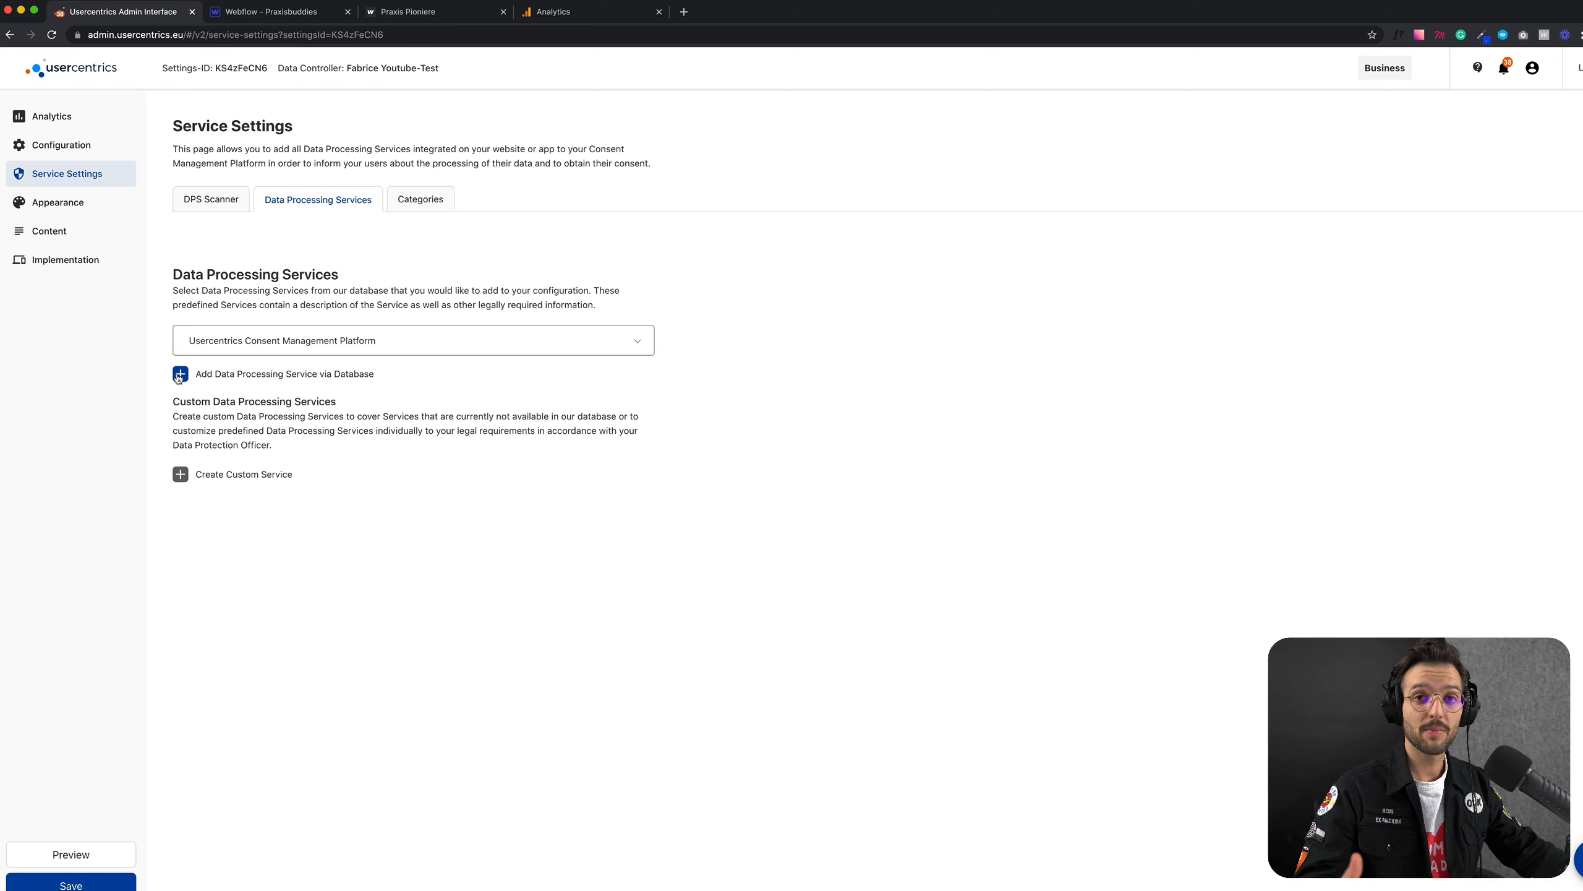
{"action": "left_click", "coordinate": [226, 374]}
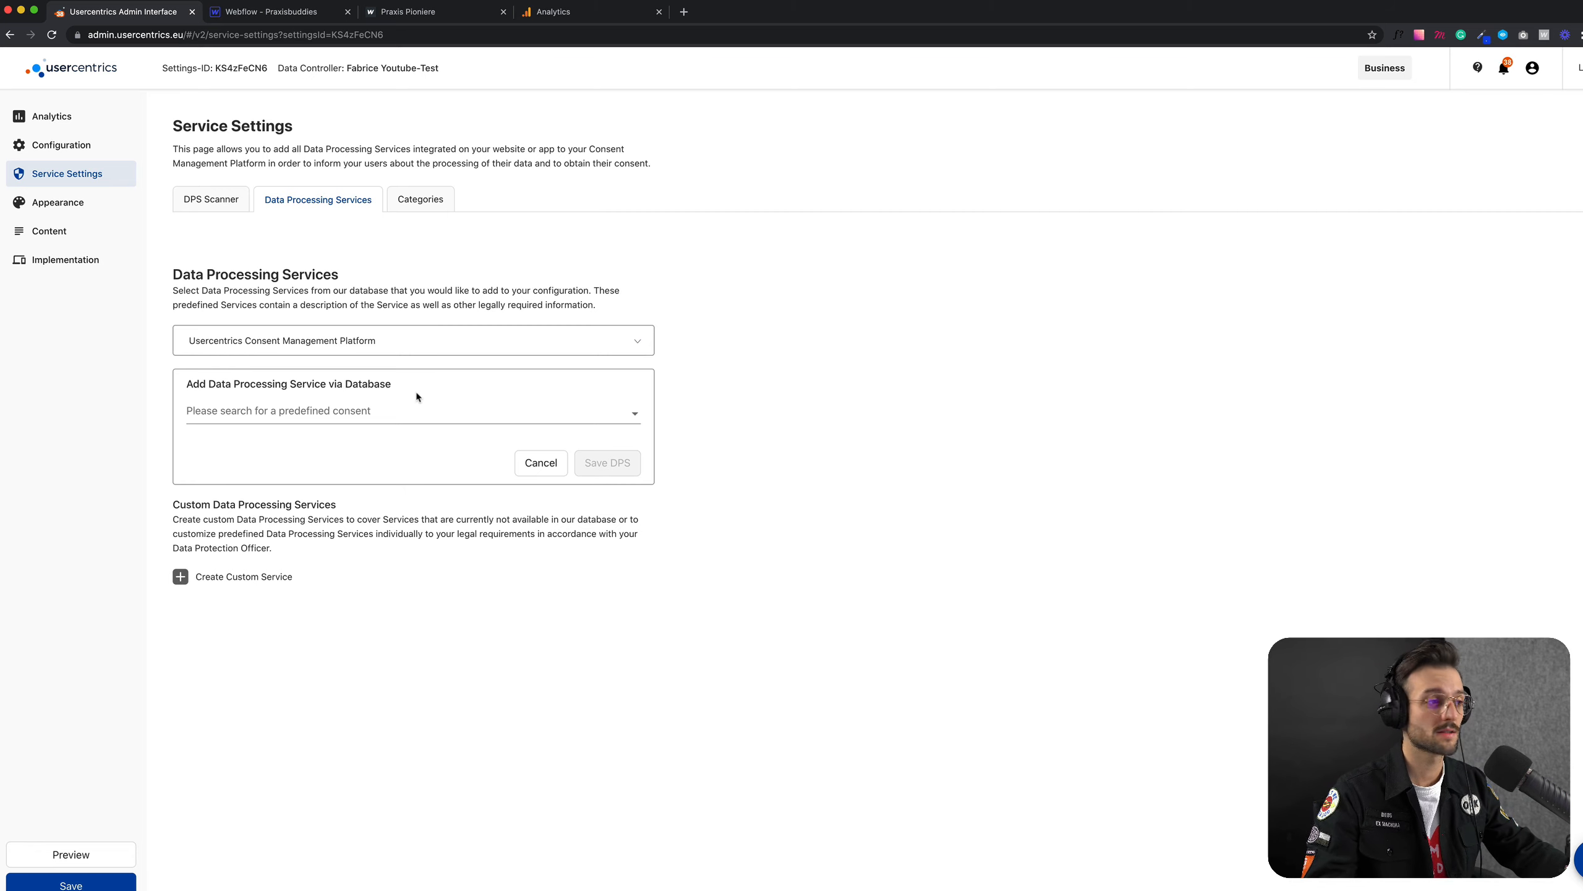
{"action": "left_click", "coordinate": [494, 412]}
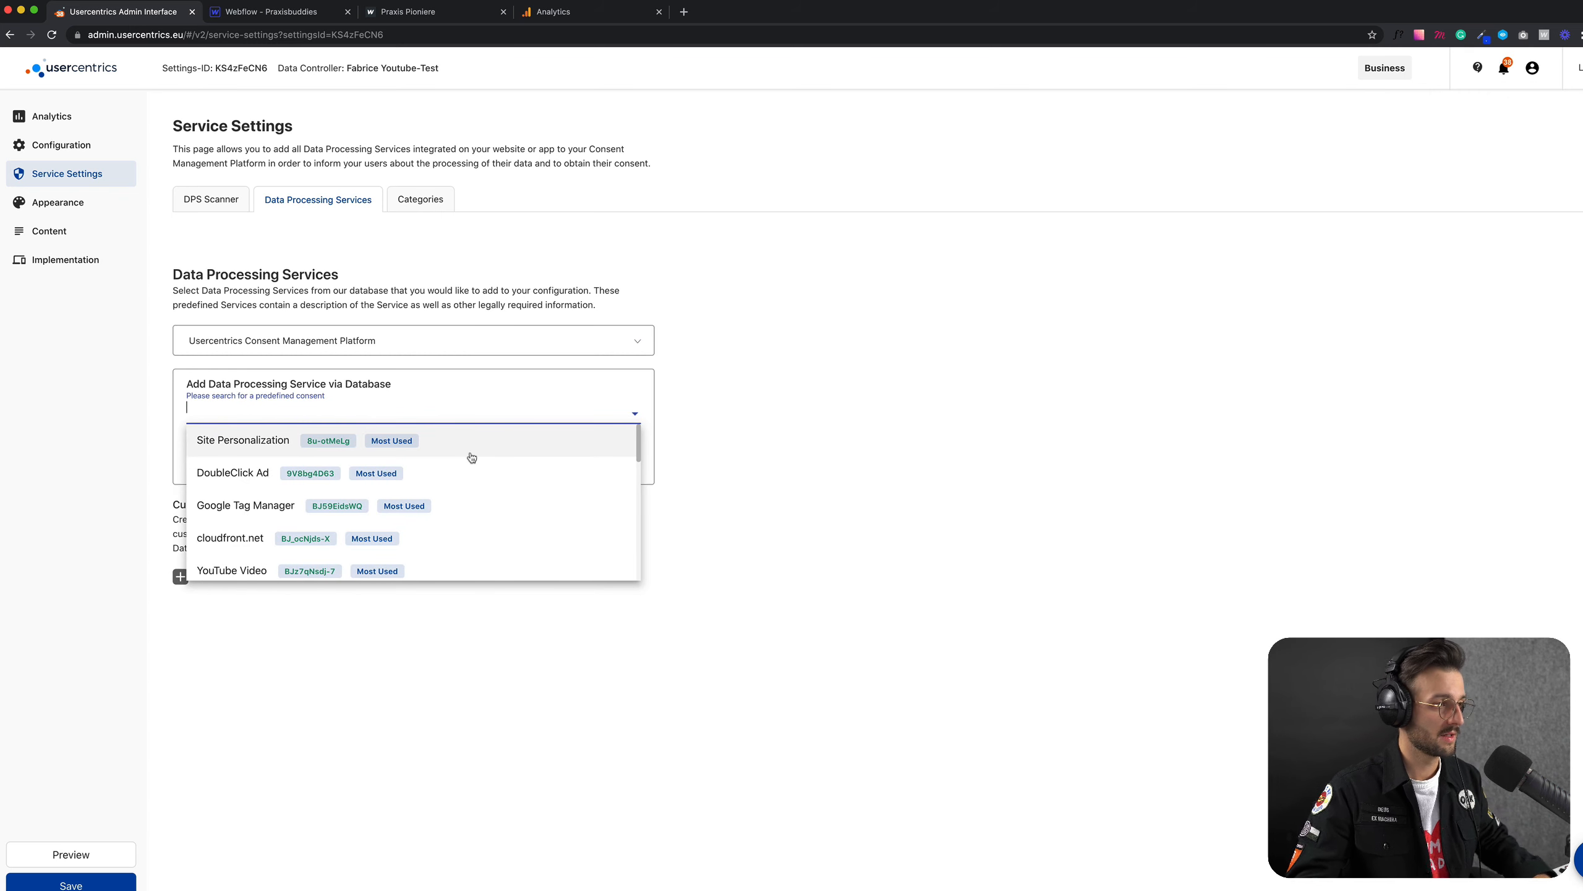
{"action": "type", "text": "goo"}
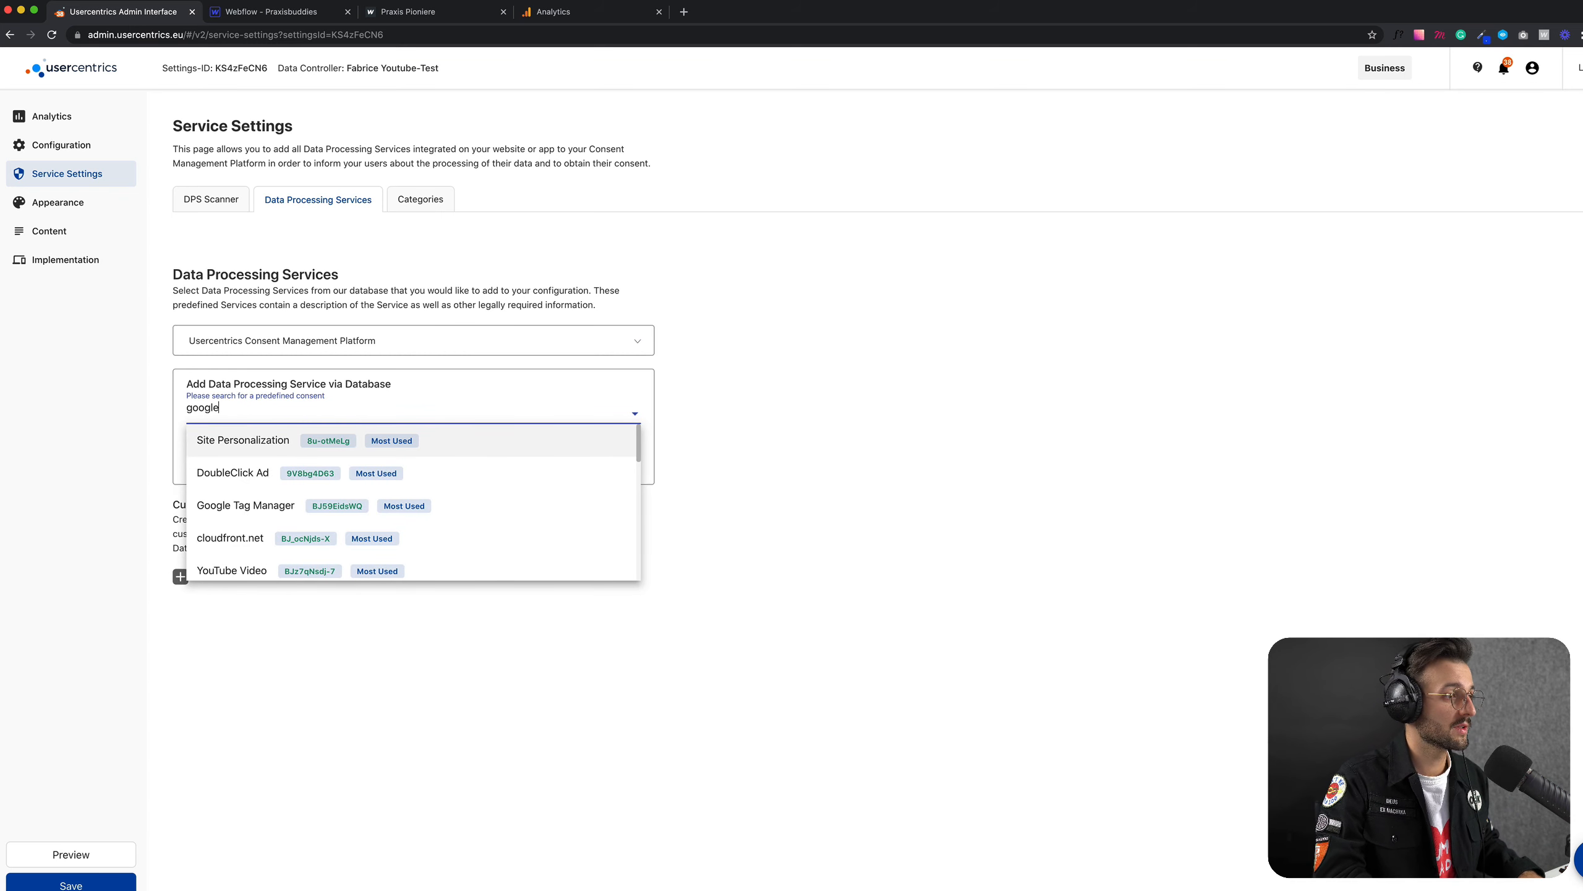
{"action": "type", "text": "gle an"}
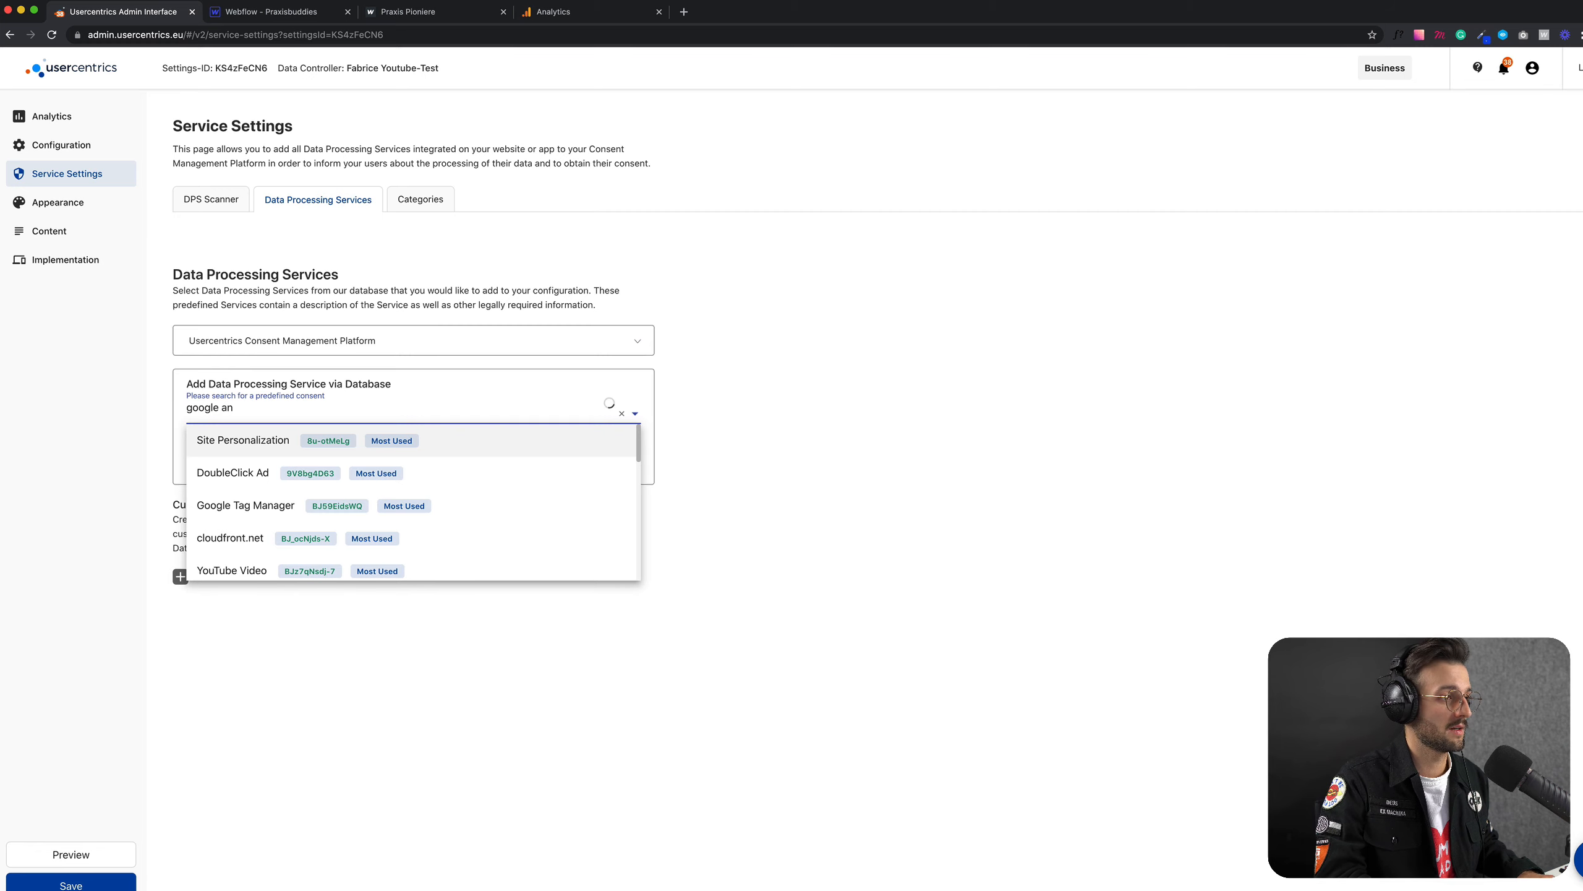
{"action": "type", "text": "aly"}
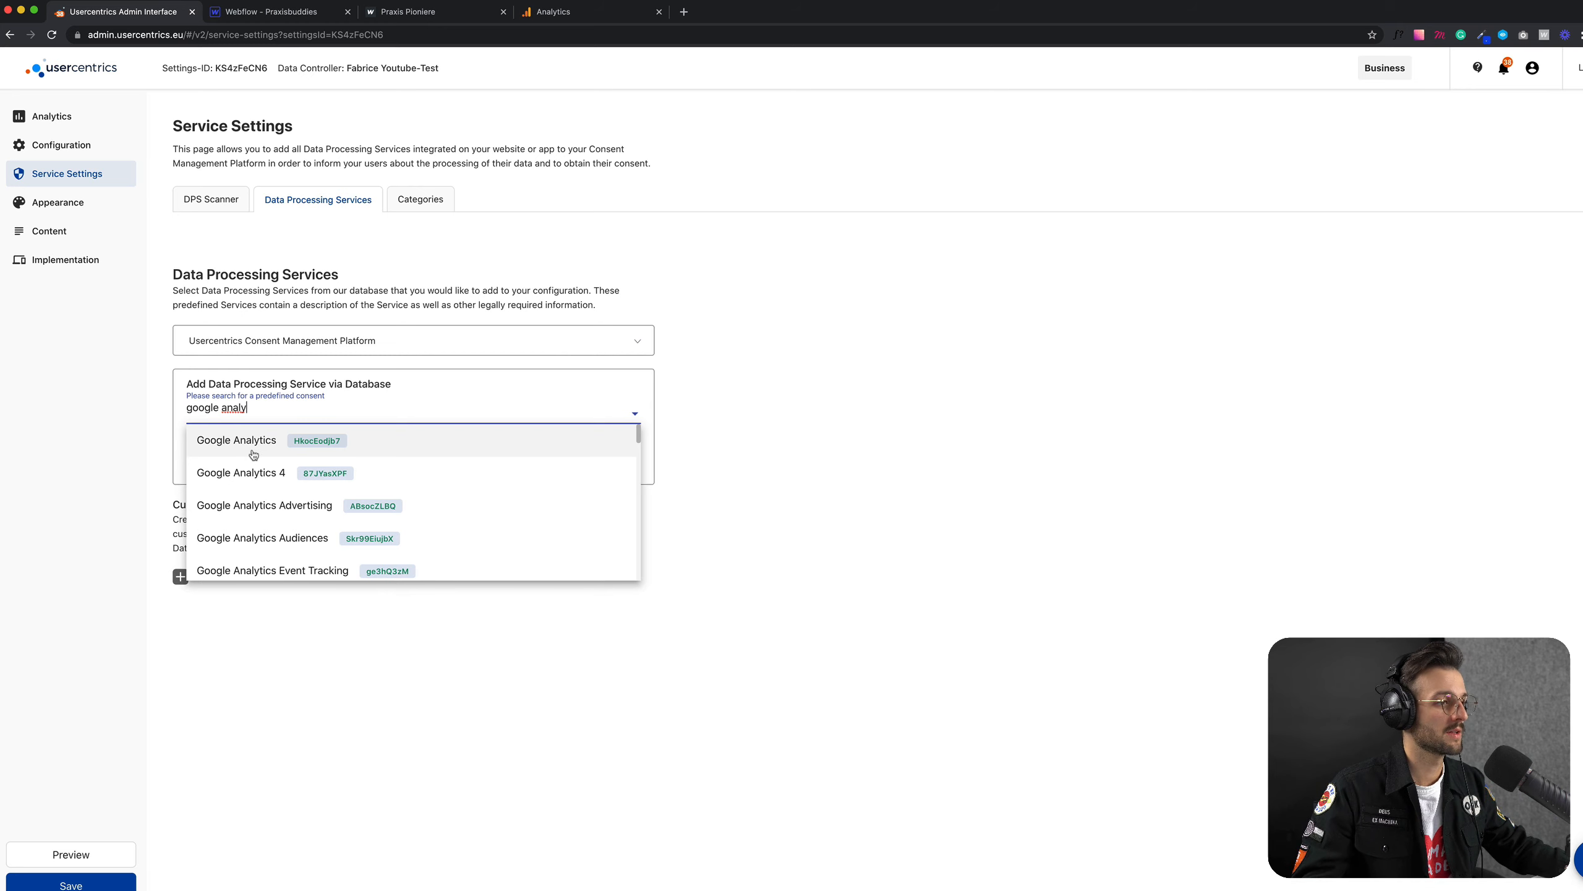
{"action": "scroll", "coordinate": [271, 480], "scroll_direction": "down", "scroll_amount": 5}
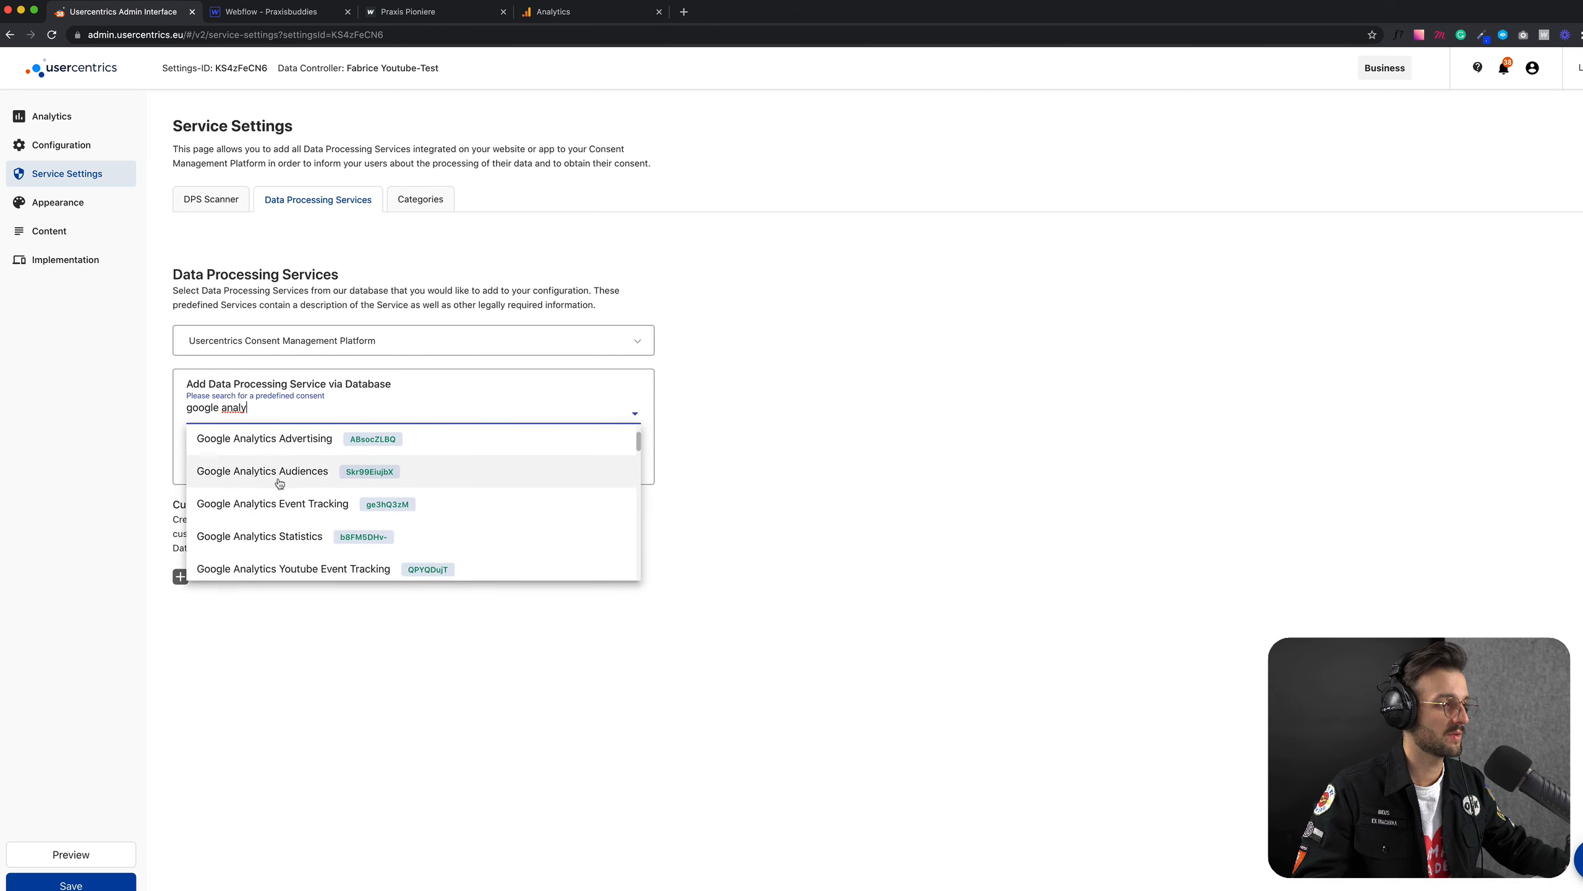
{"action": "scroll", "coordinate": [269, 494], "scroll_direction": "up", "scroll_amount": 5}
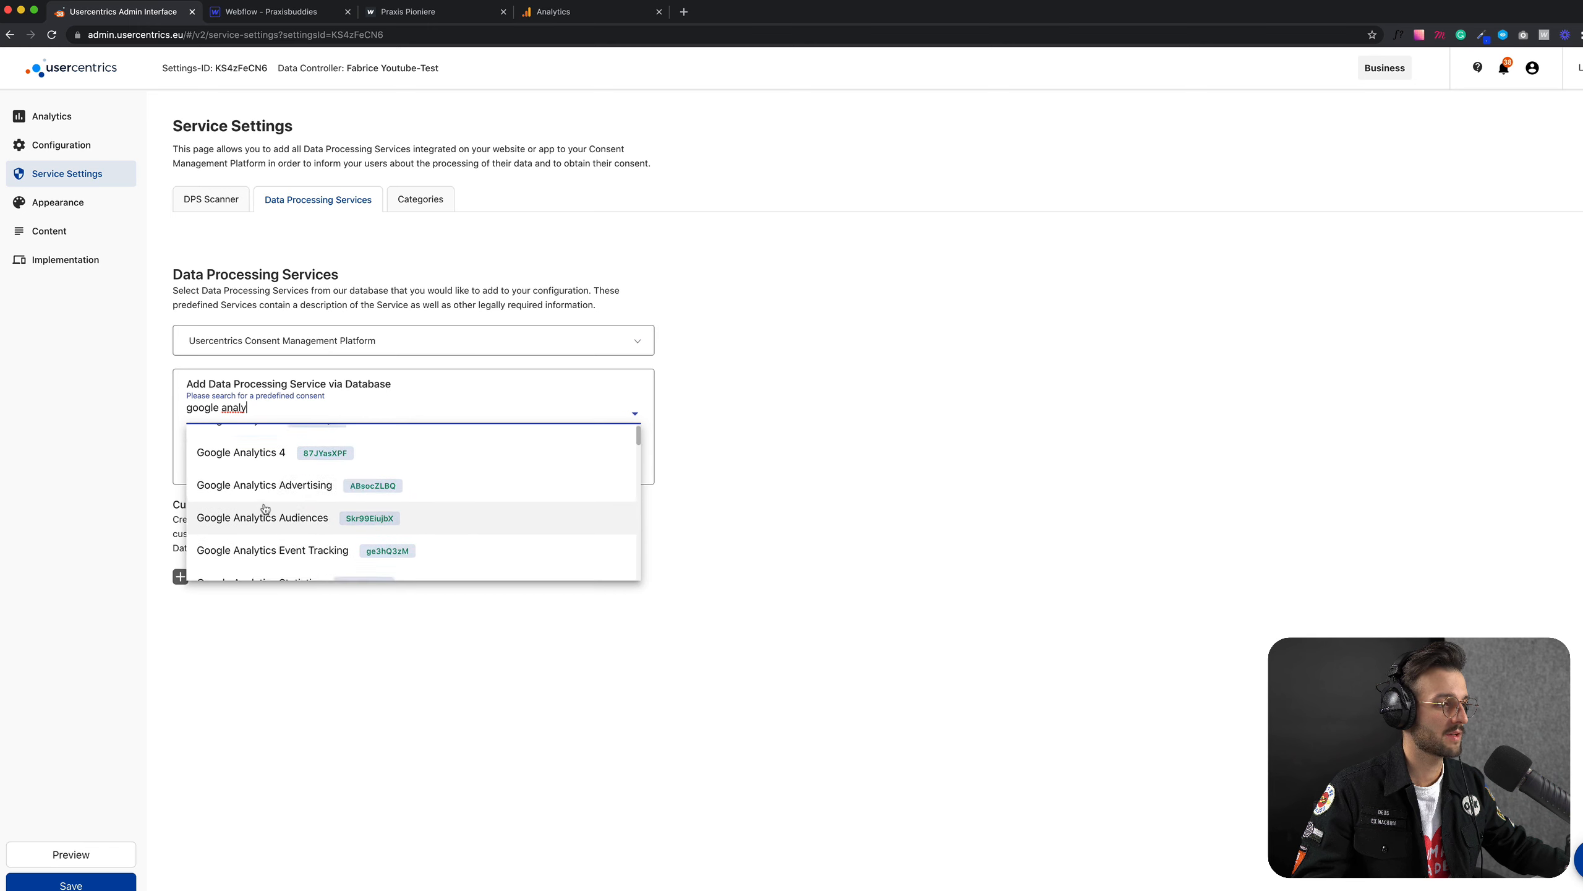
{"action": "left_click", "coordinate": [252, 447]}
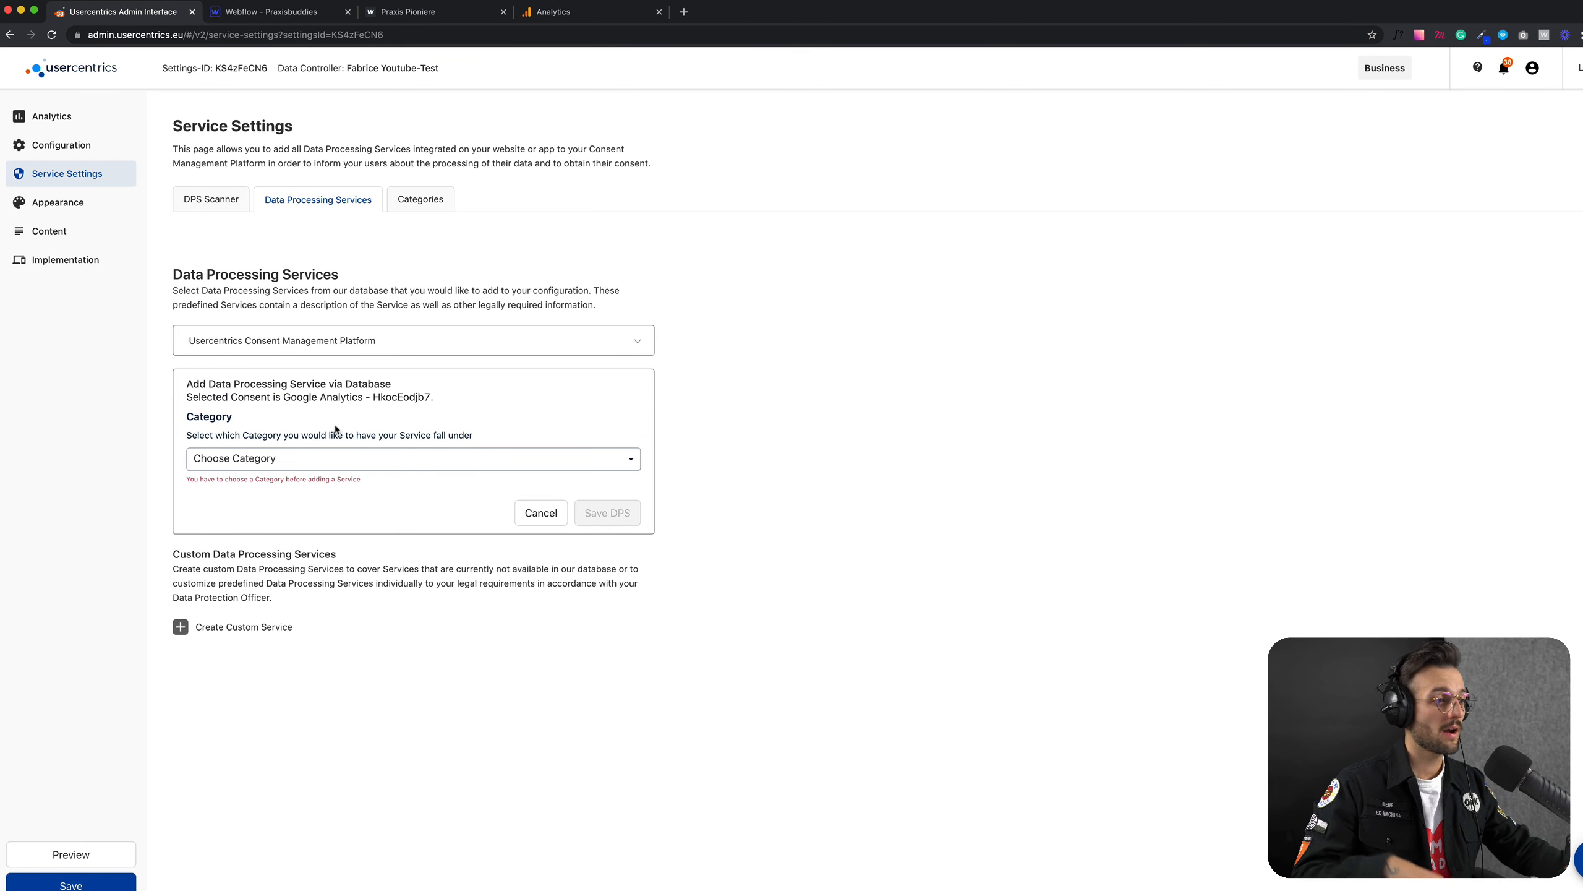
Step: Assign the Google Analytics service to the Functional category and save it as a data processing service
{"action": "left_click", "coordinate": [338, 466]}
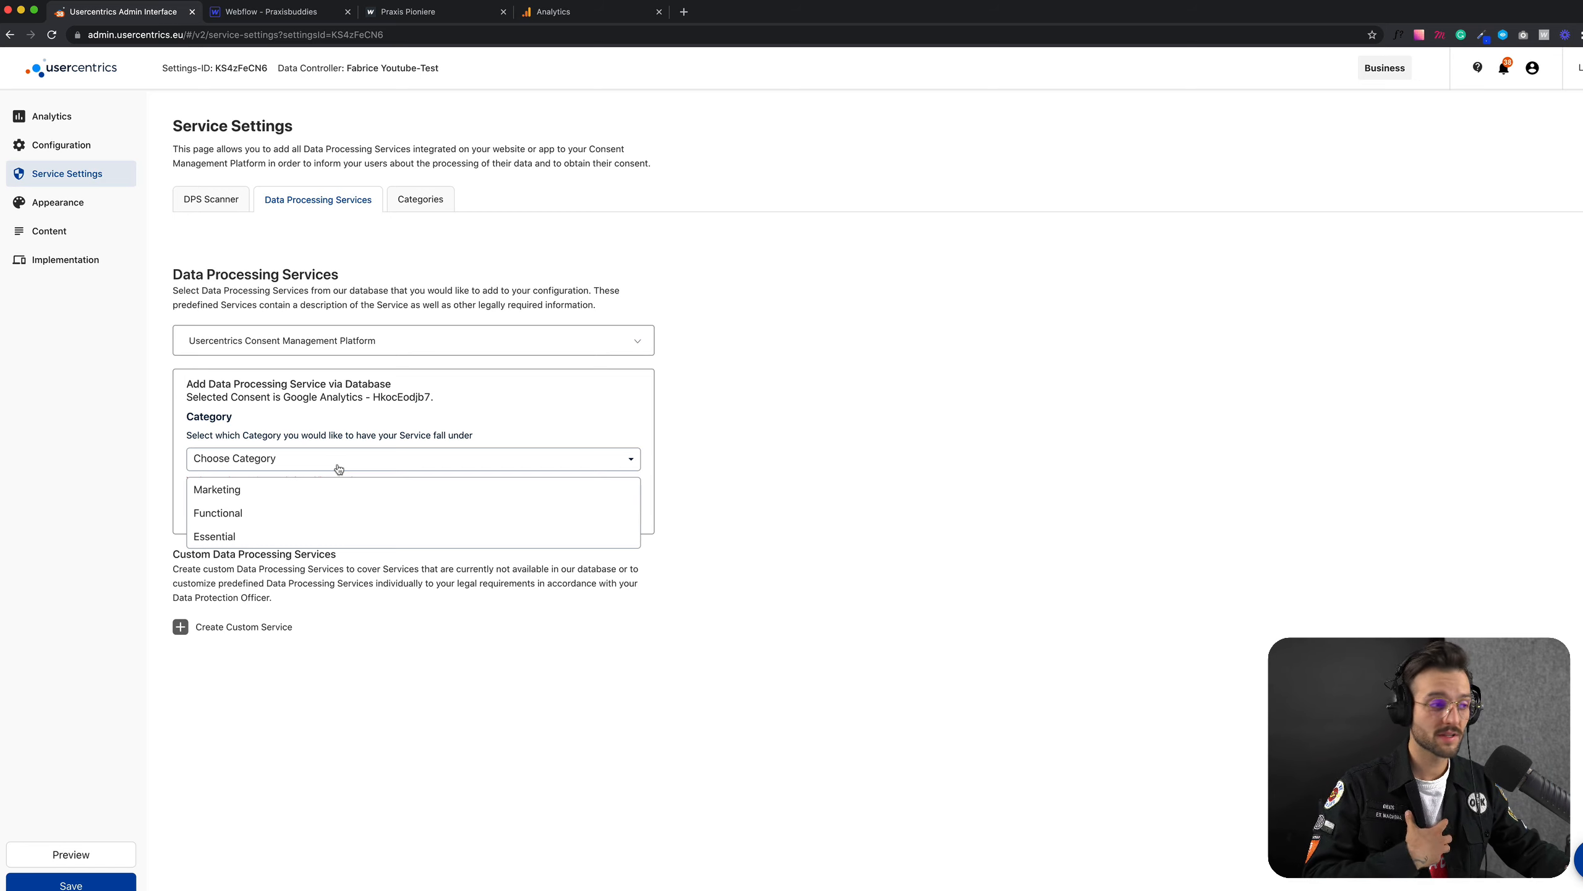
{"action": "left_click", "coordinate": [259, 514]}
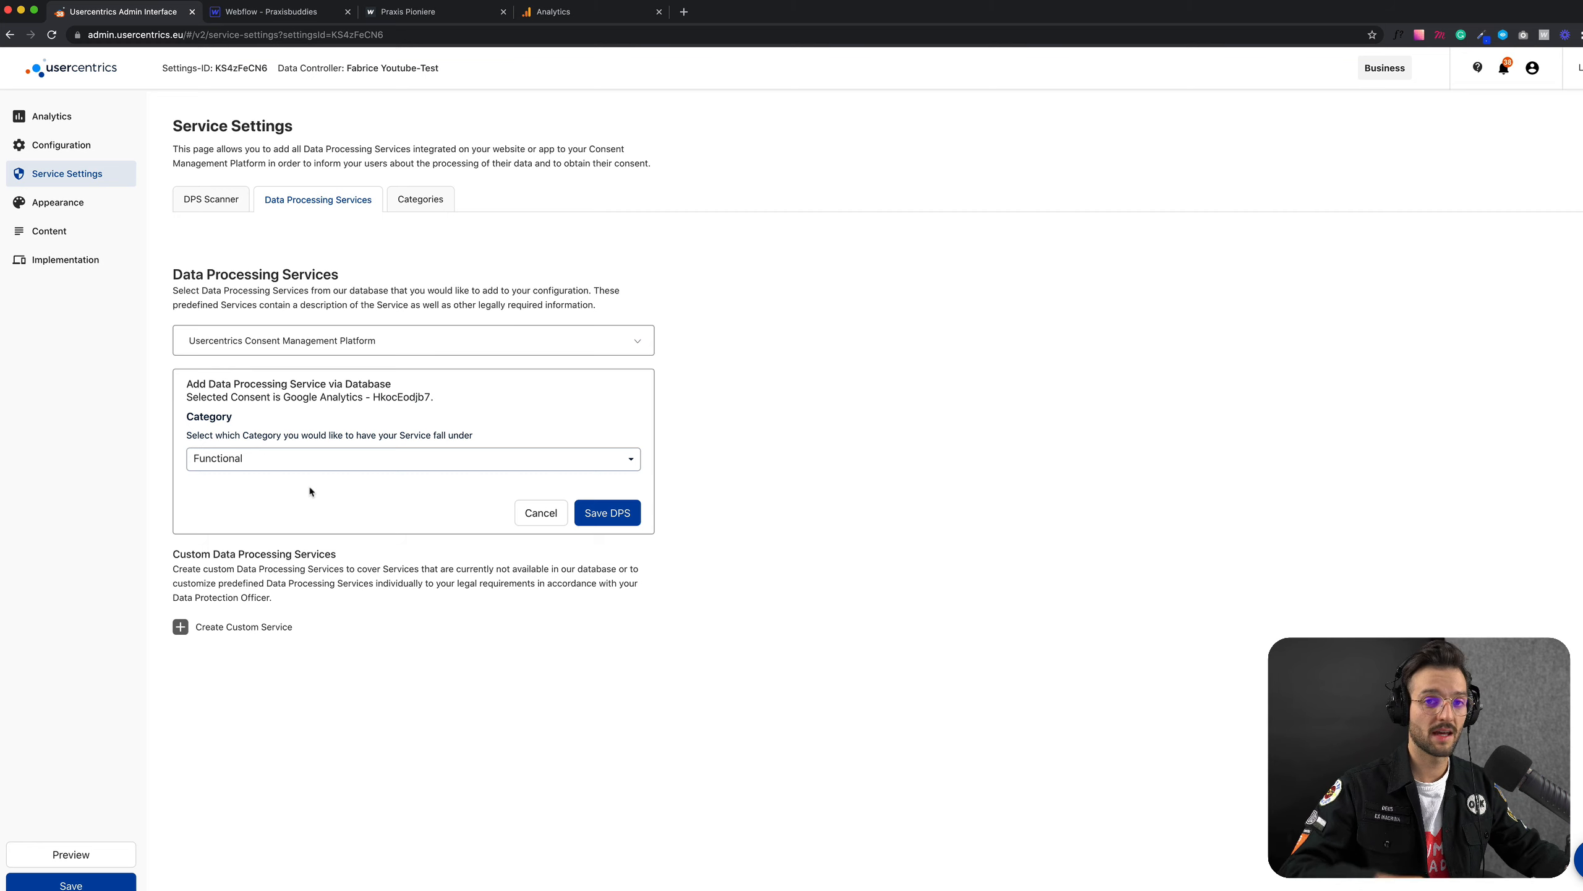
{"action": "left_click", "coordinate": [299, 462]}
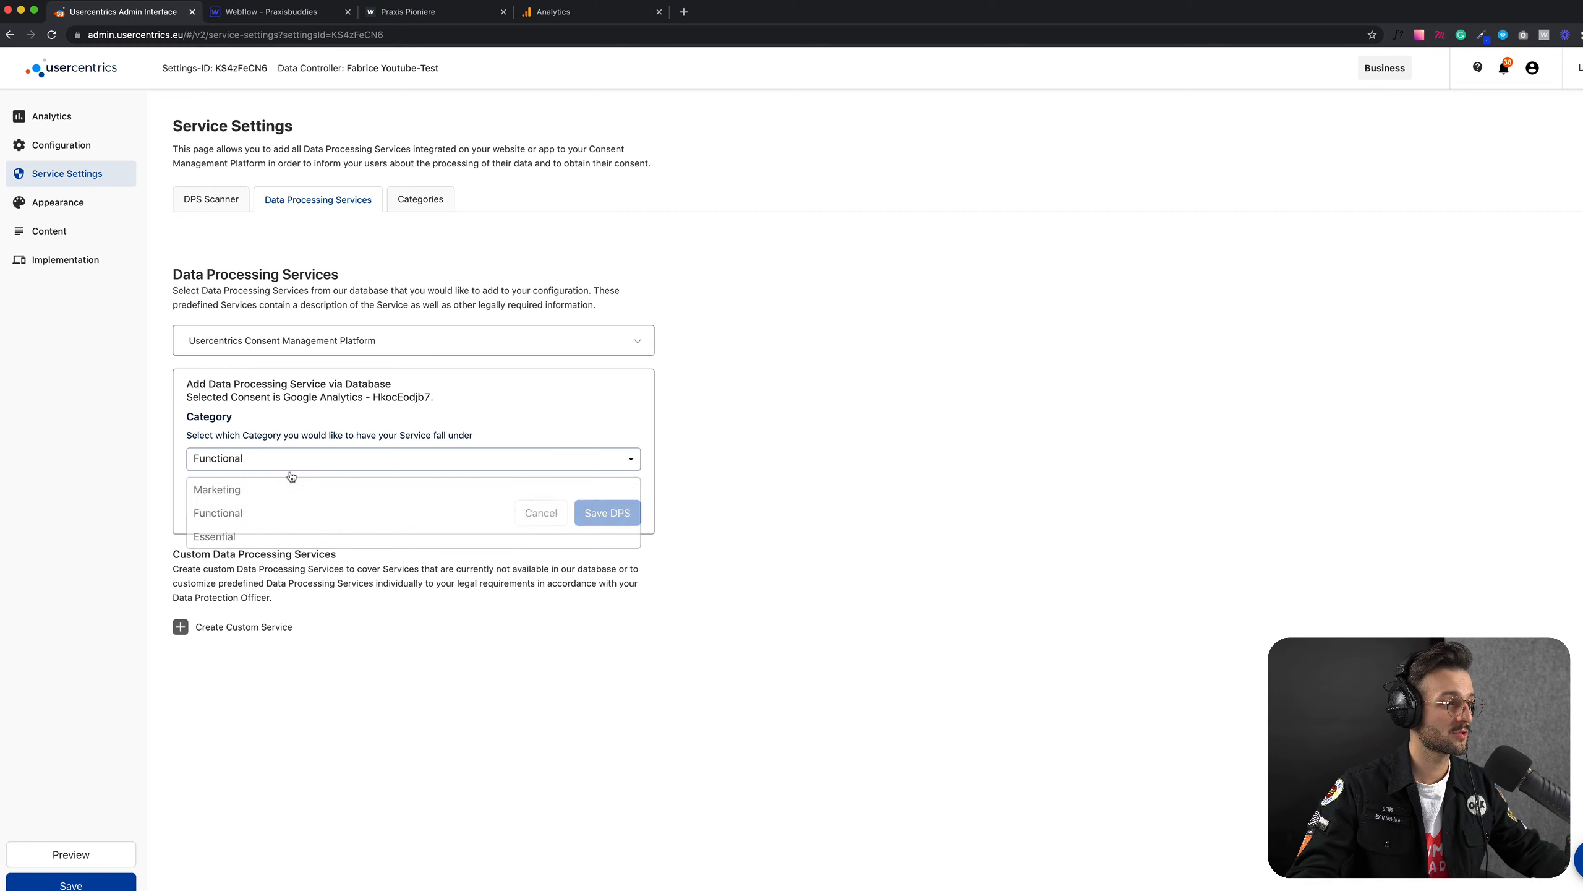
{"action": "left_click", "coordinate": [279, 522]}
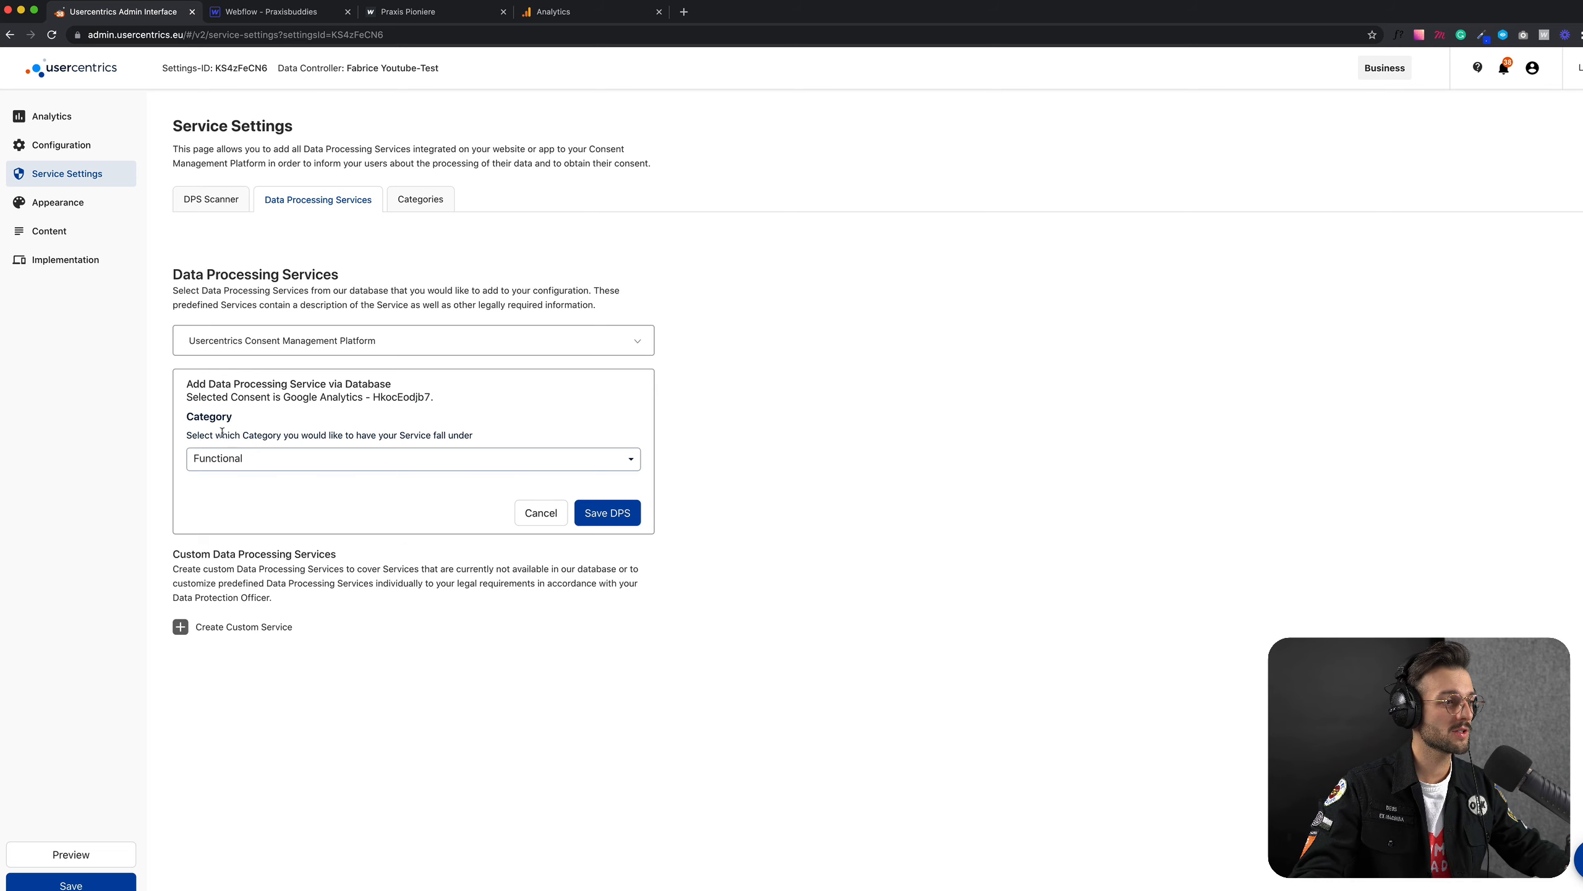
{"action": "left_click", "coordinate": [608, 517]}
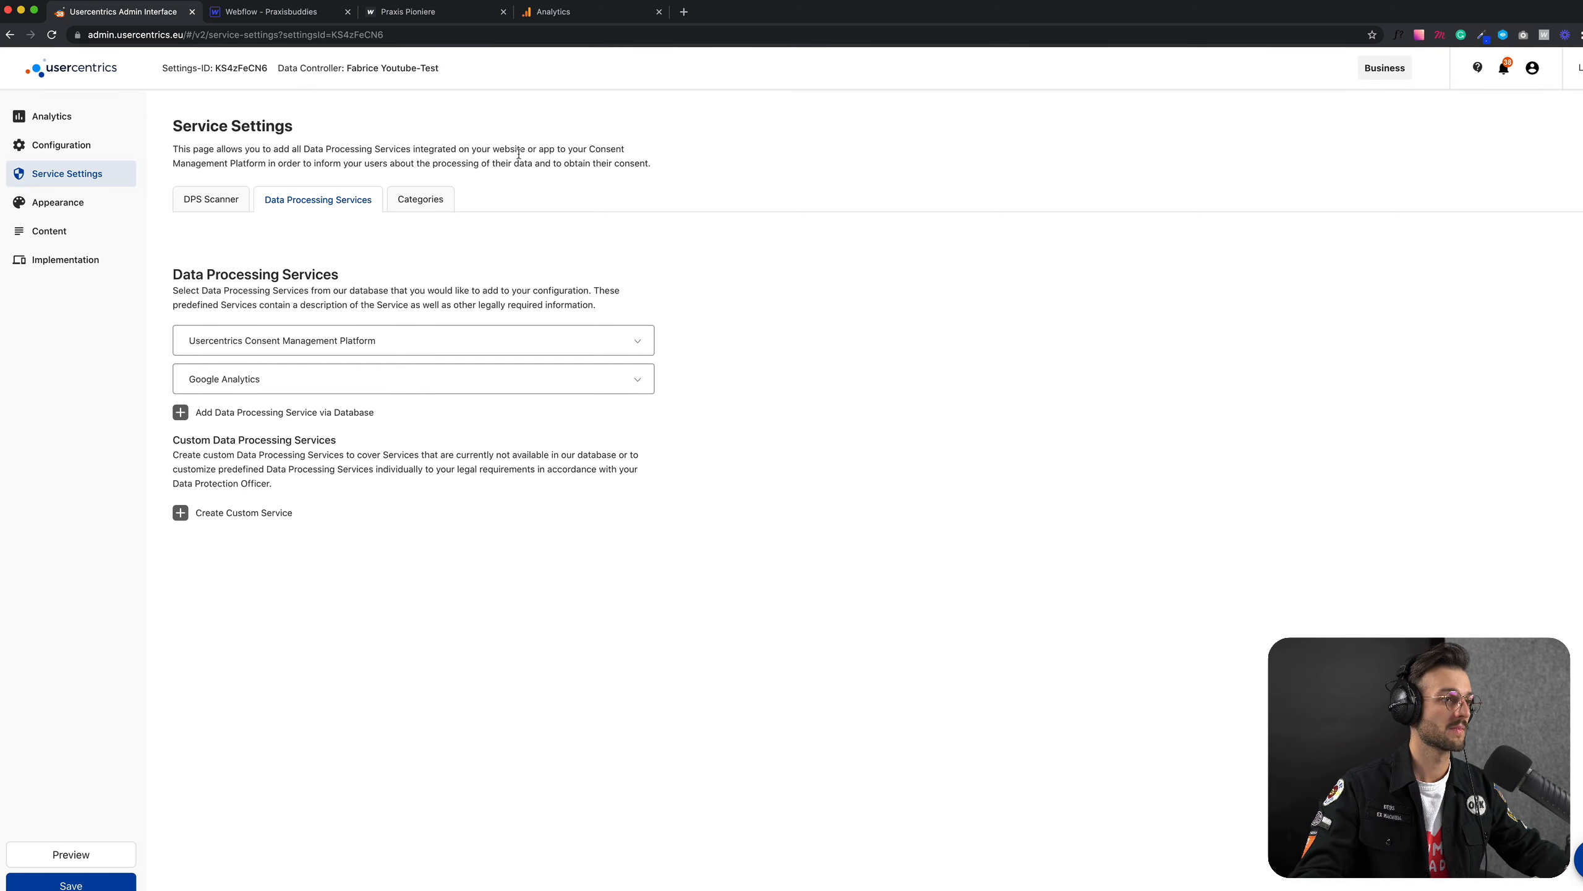
Step: Review the Categories, DPS Scanner and Data Processing Services sections of the service settings, then open the Appearance settings
{"action": "left_click", "coordinate": [421, 199]}
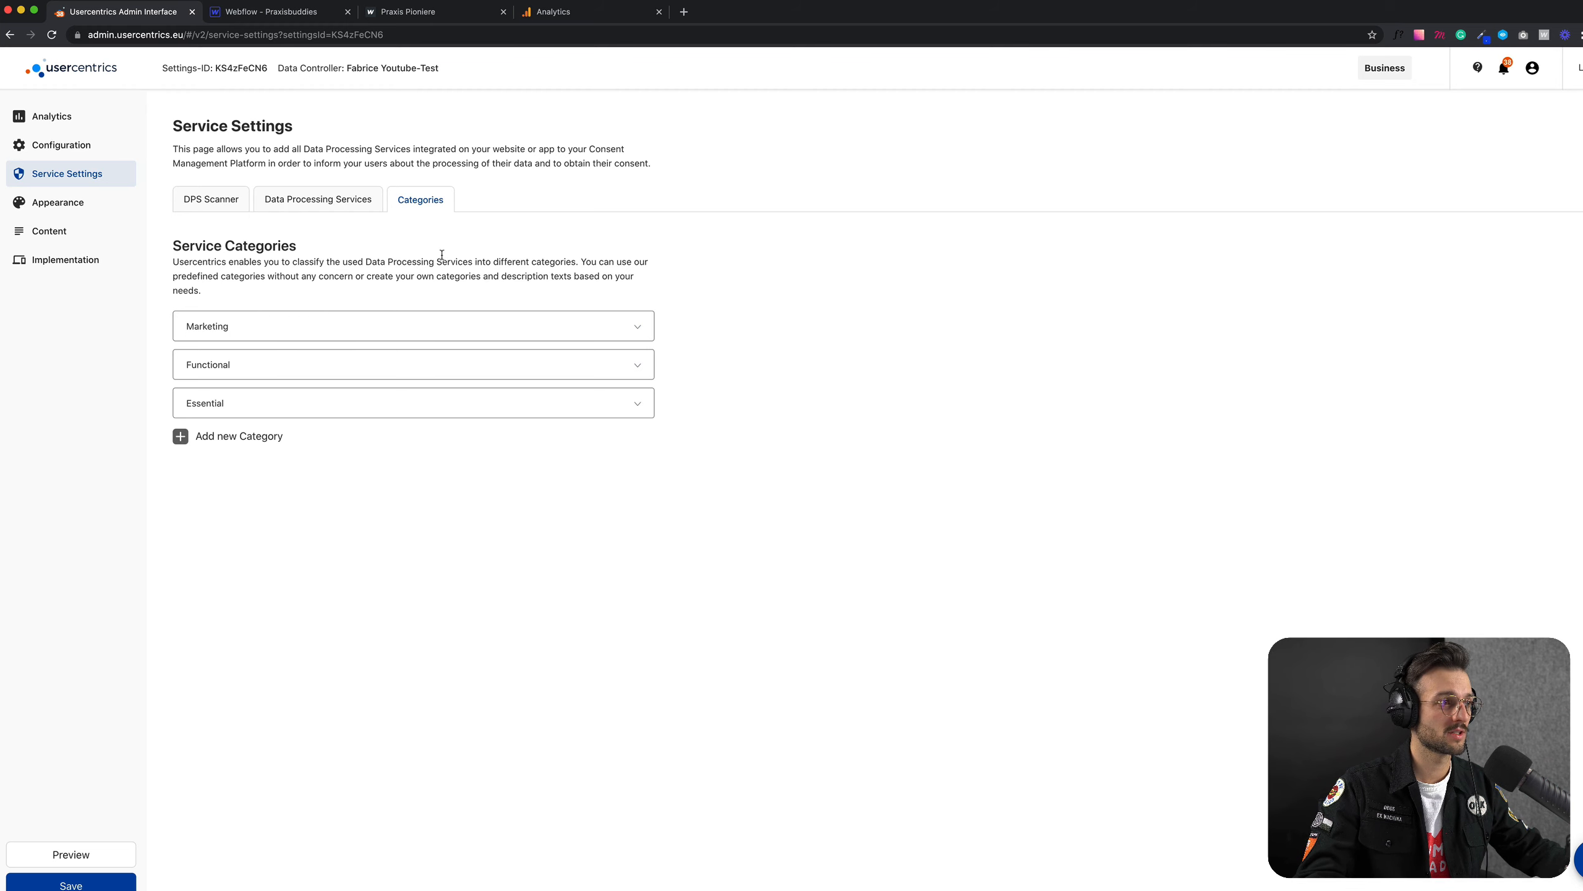
{"action": "left_click", "coordinate": [218, 201]}
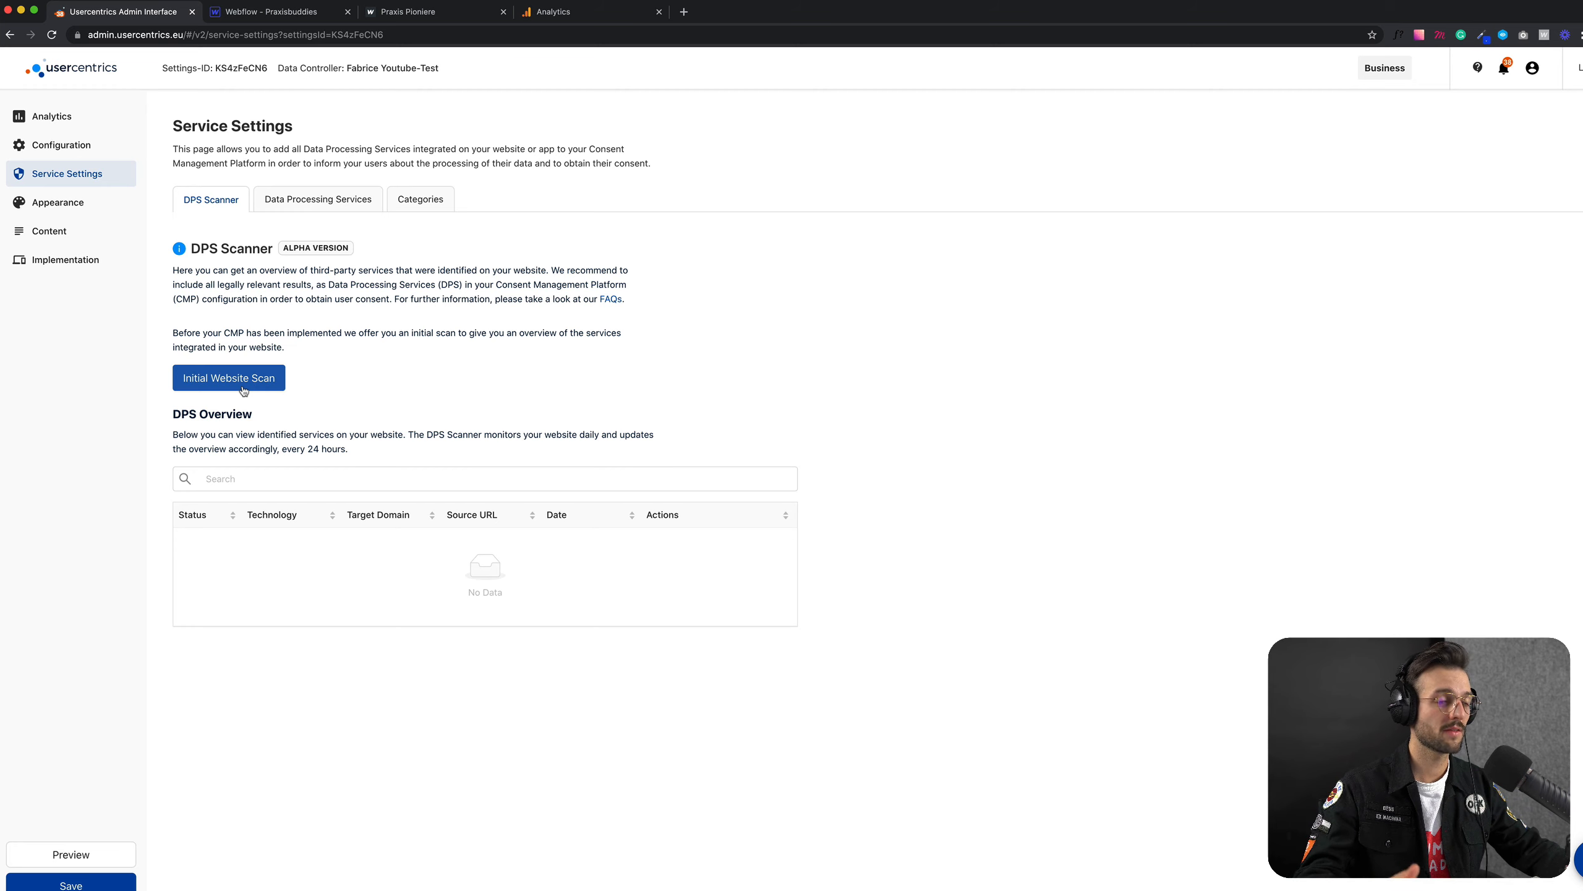
{"action": "left_click", "coordinate": [352, 199]}
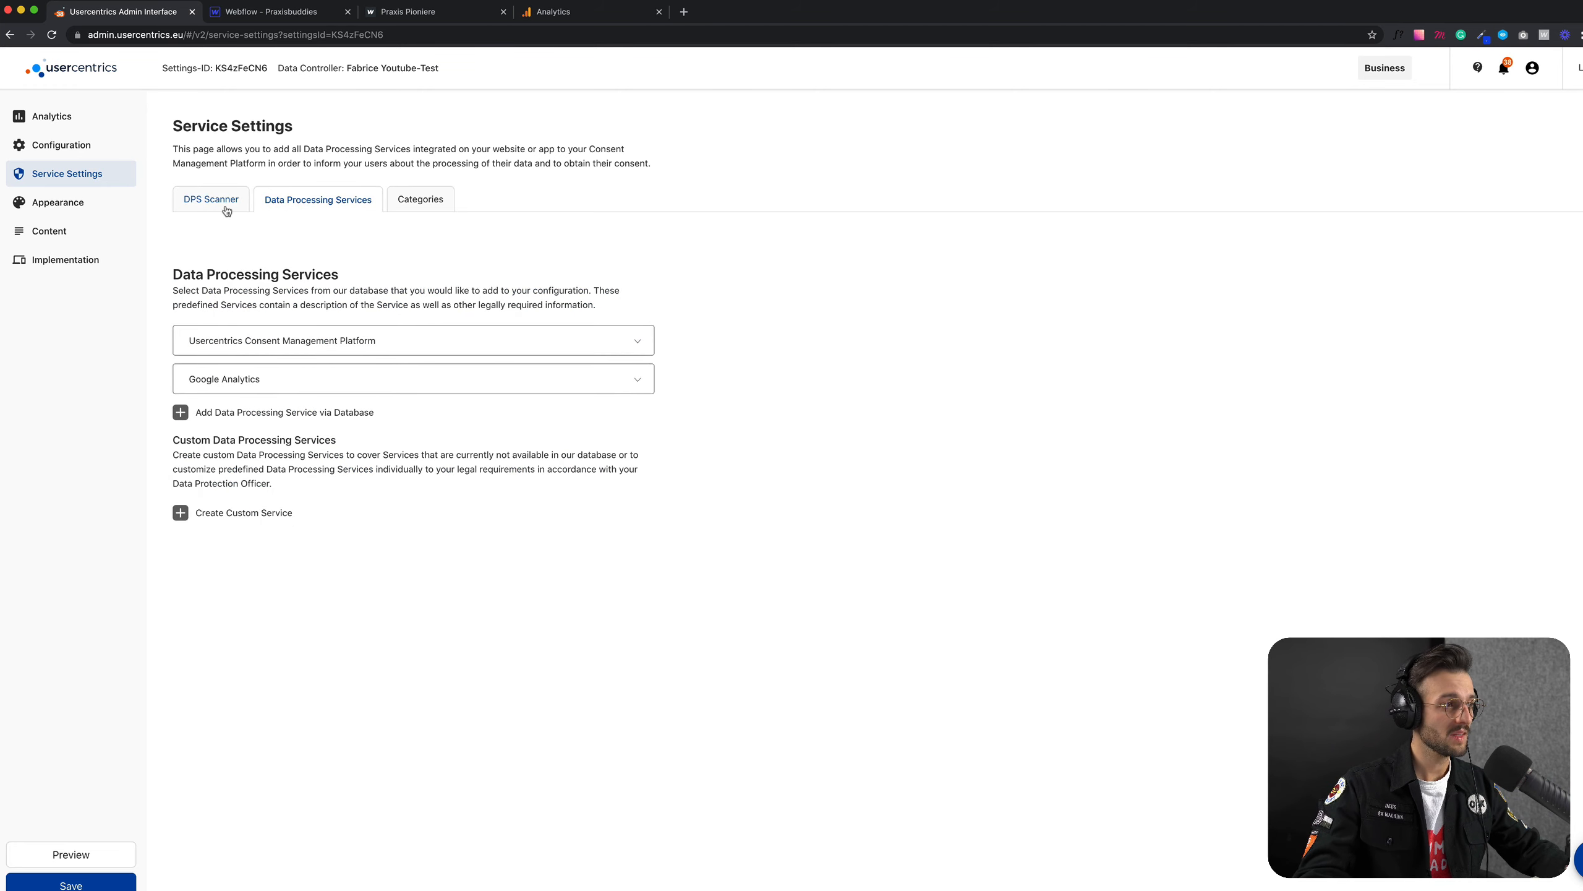
{"action": "left_click", "coordinate": [222, 206]}
{"action": "left_click", "coordinate": [314, 204]}
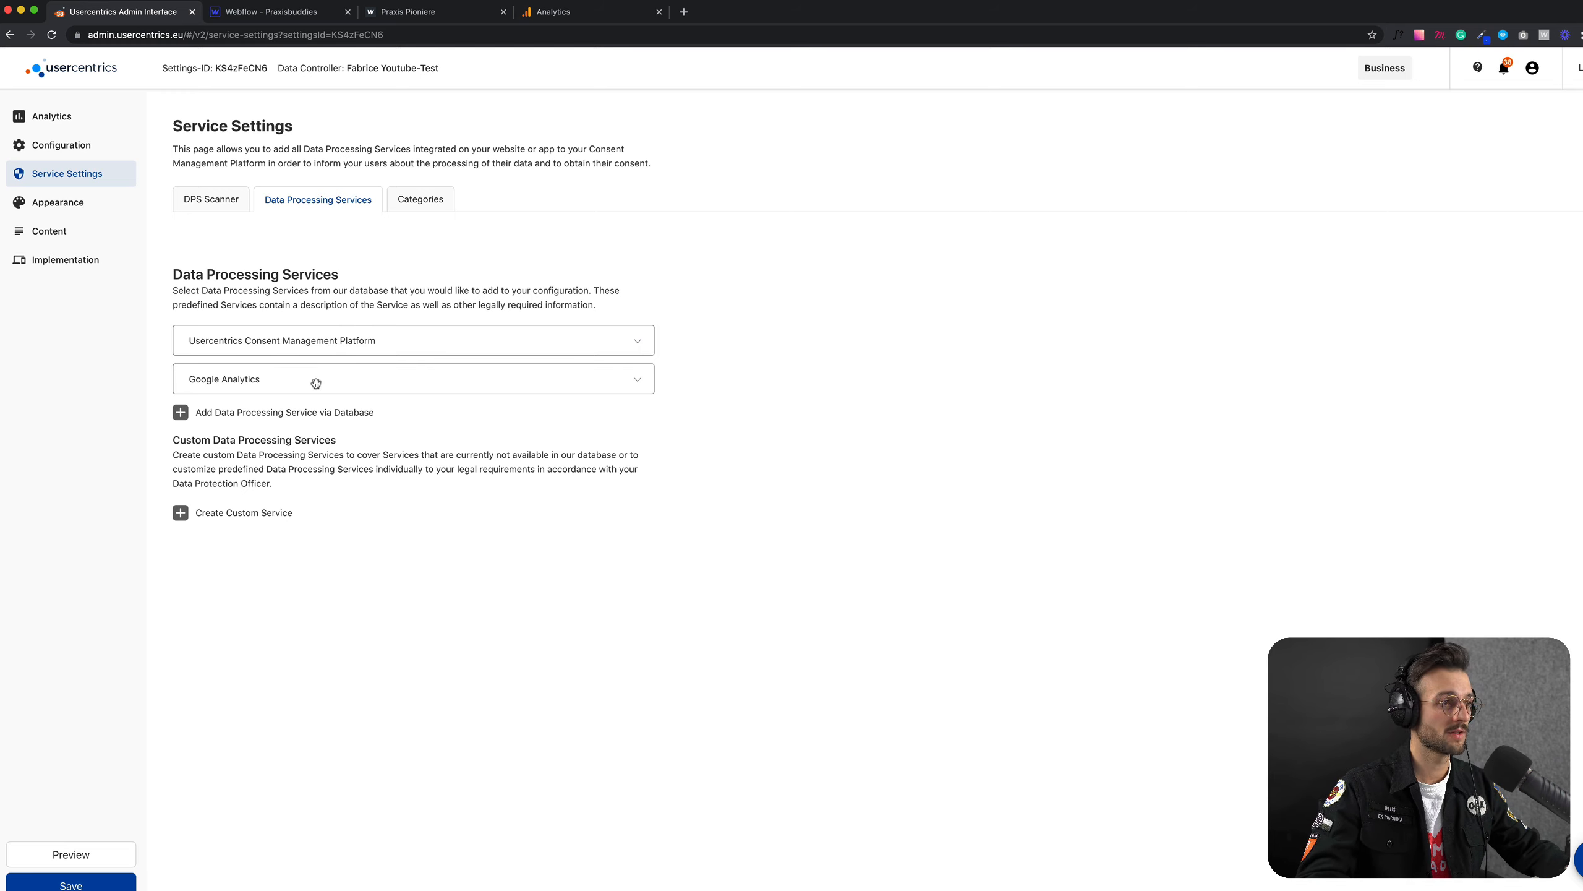
{"action": "left_click", "coordinate": [421, 201]}
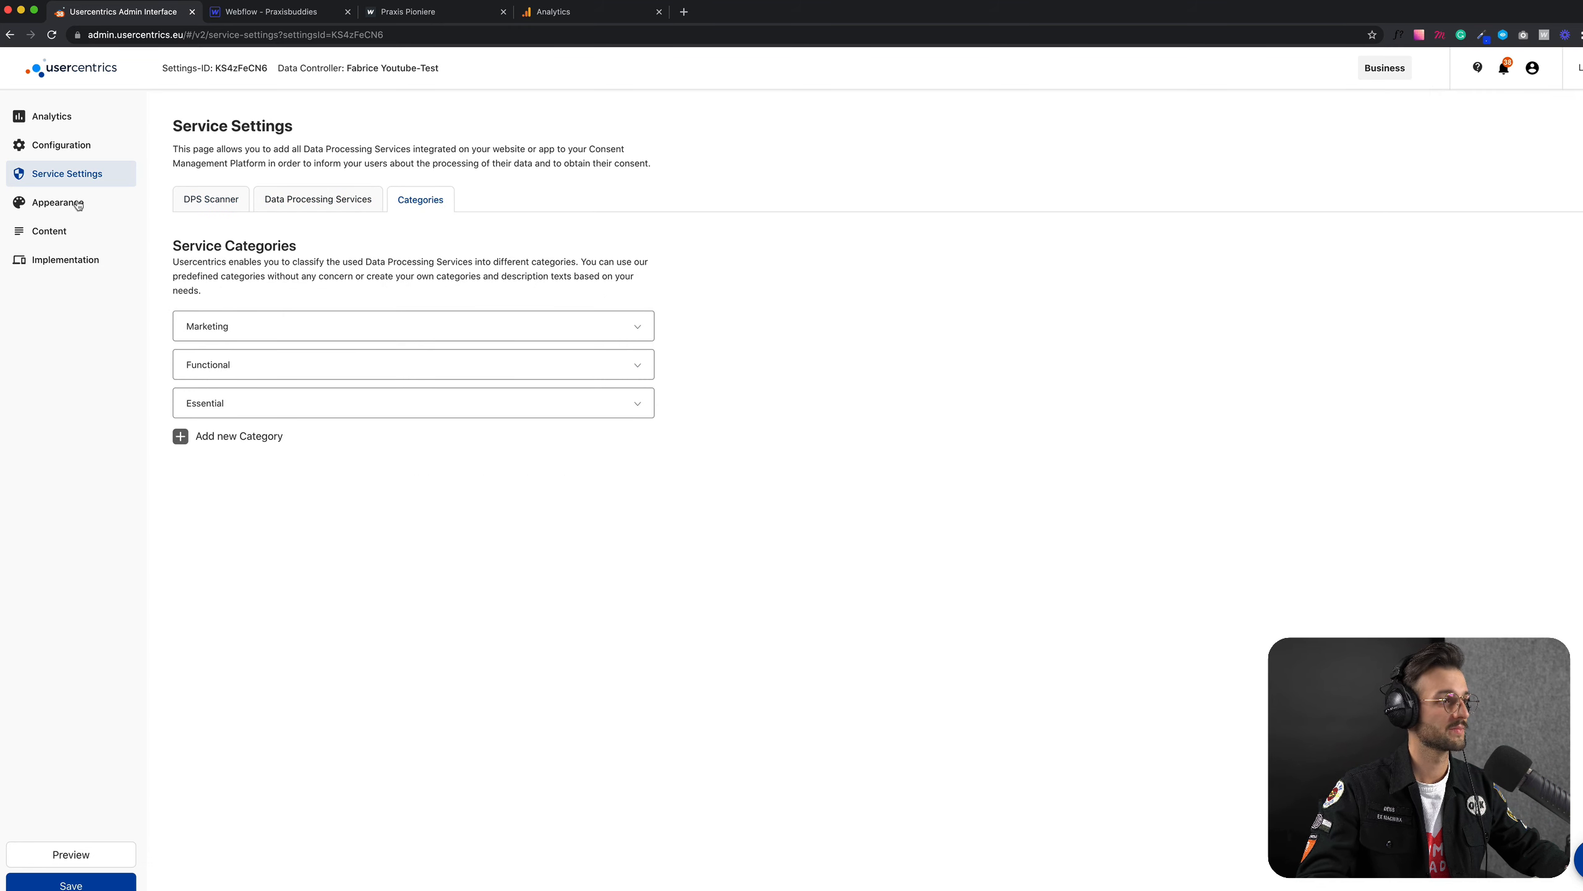
{"action": "left_click", "coordinate": [211, 200]}
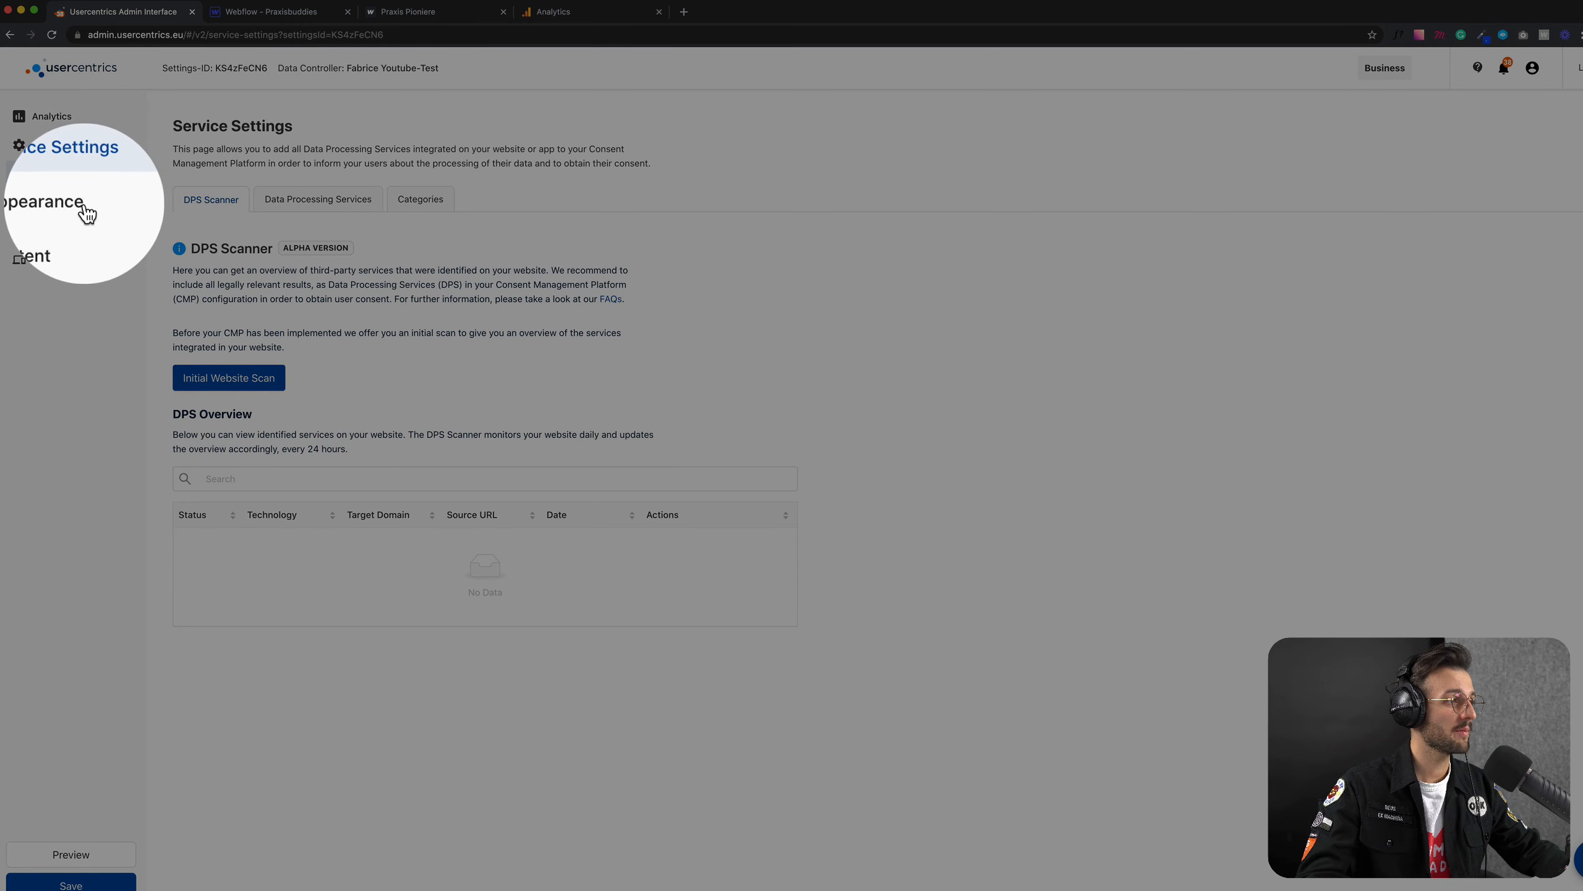
{"action": "left_click", "coordinate": [75, 205]}
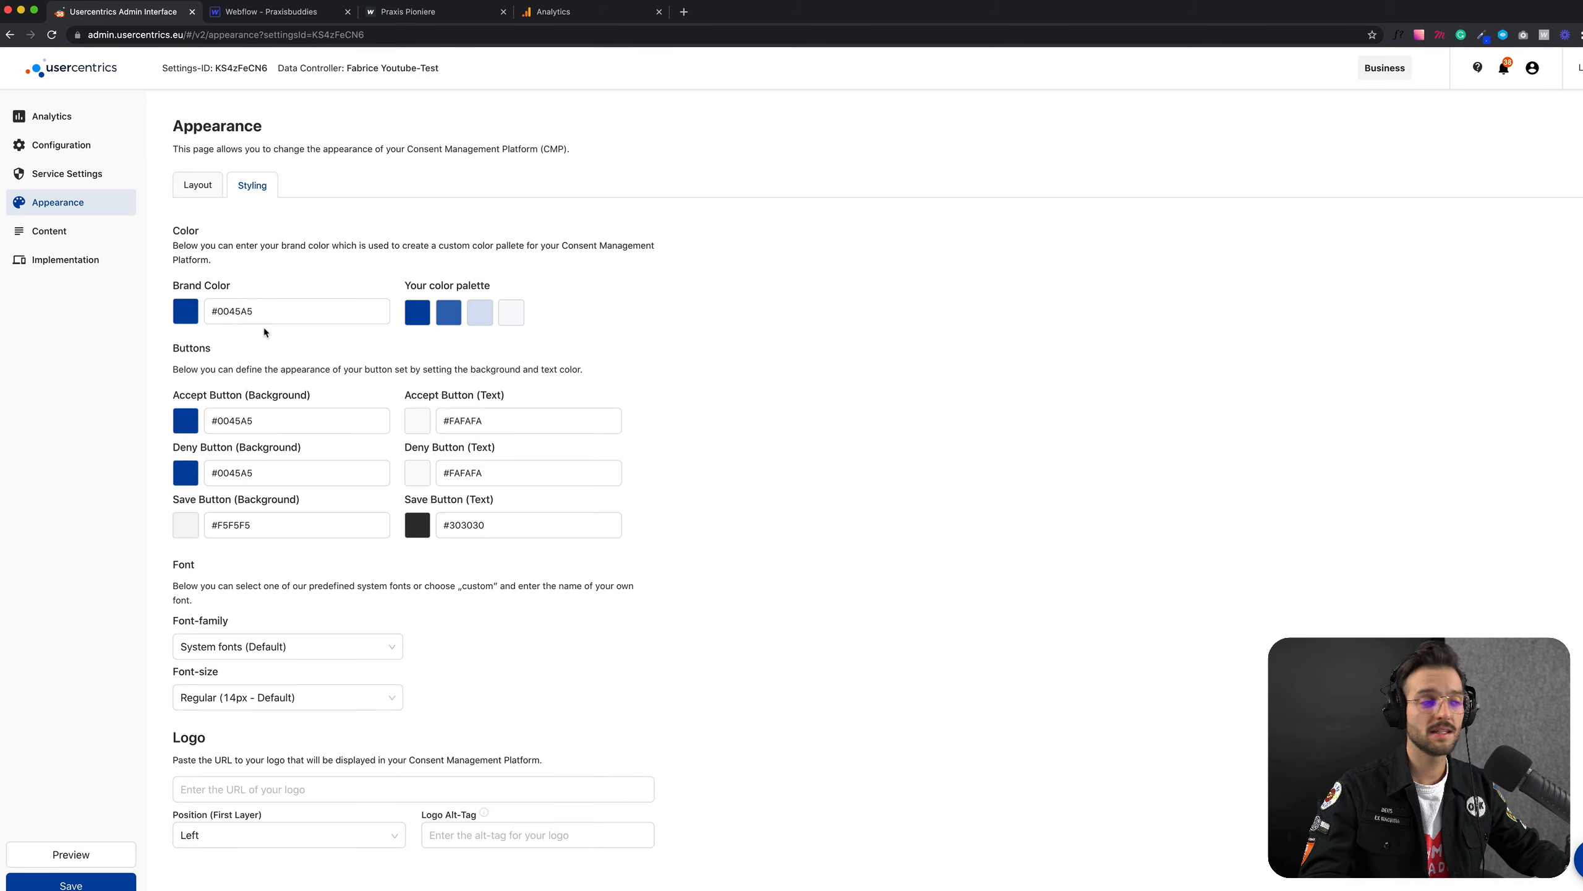
Step: Try the preset colors orange #db3e00 and purple #5300eb as the brand color of the consent platform
{"action": "left_click", "coordinate": [187, 314]}
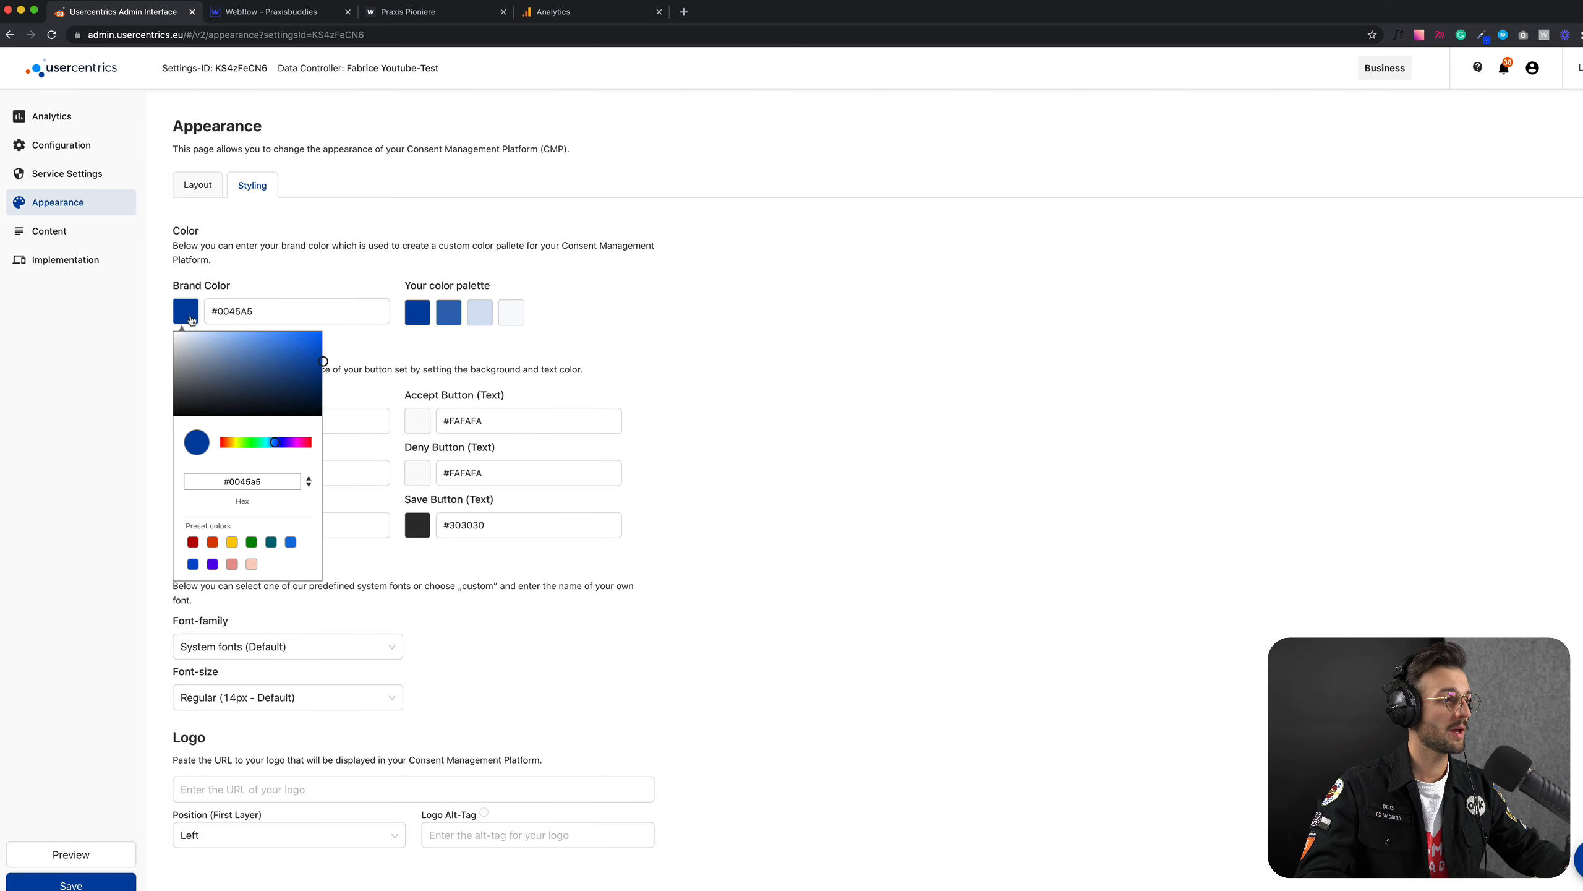
{"action": "left_click", "coordinate": [212, 542]}
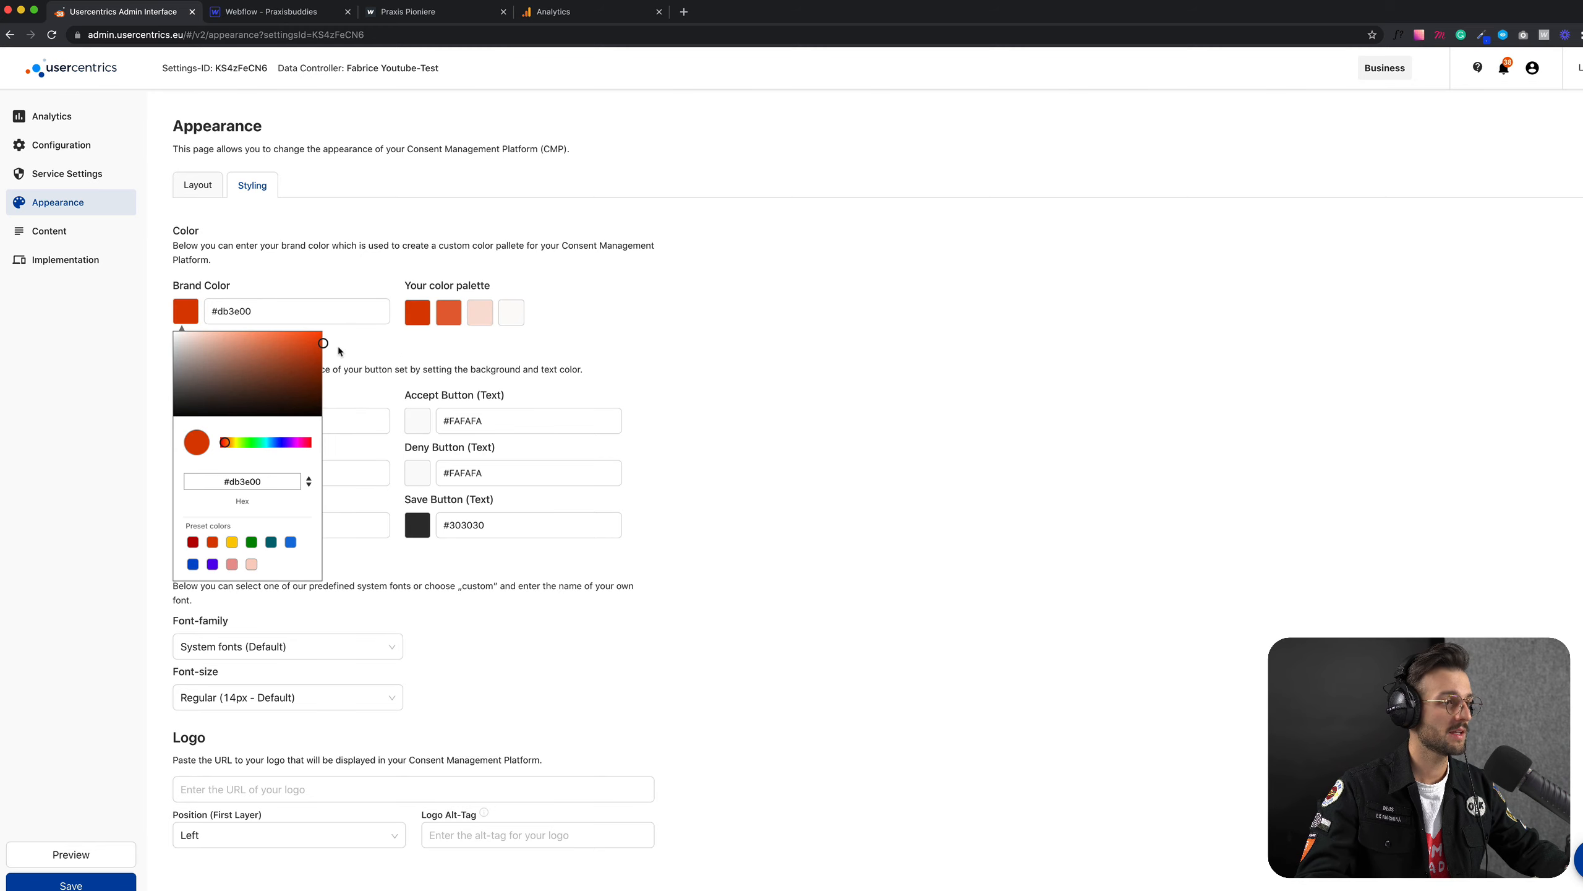
{"action": "left_click", "coordinate": [212, 564]}
{"action": "left_click", "coordinate": [445, 355]}
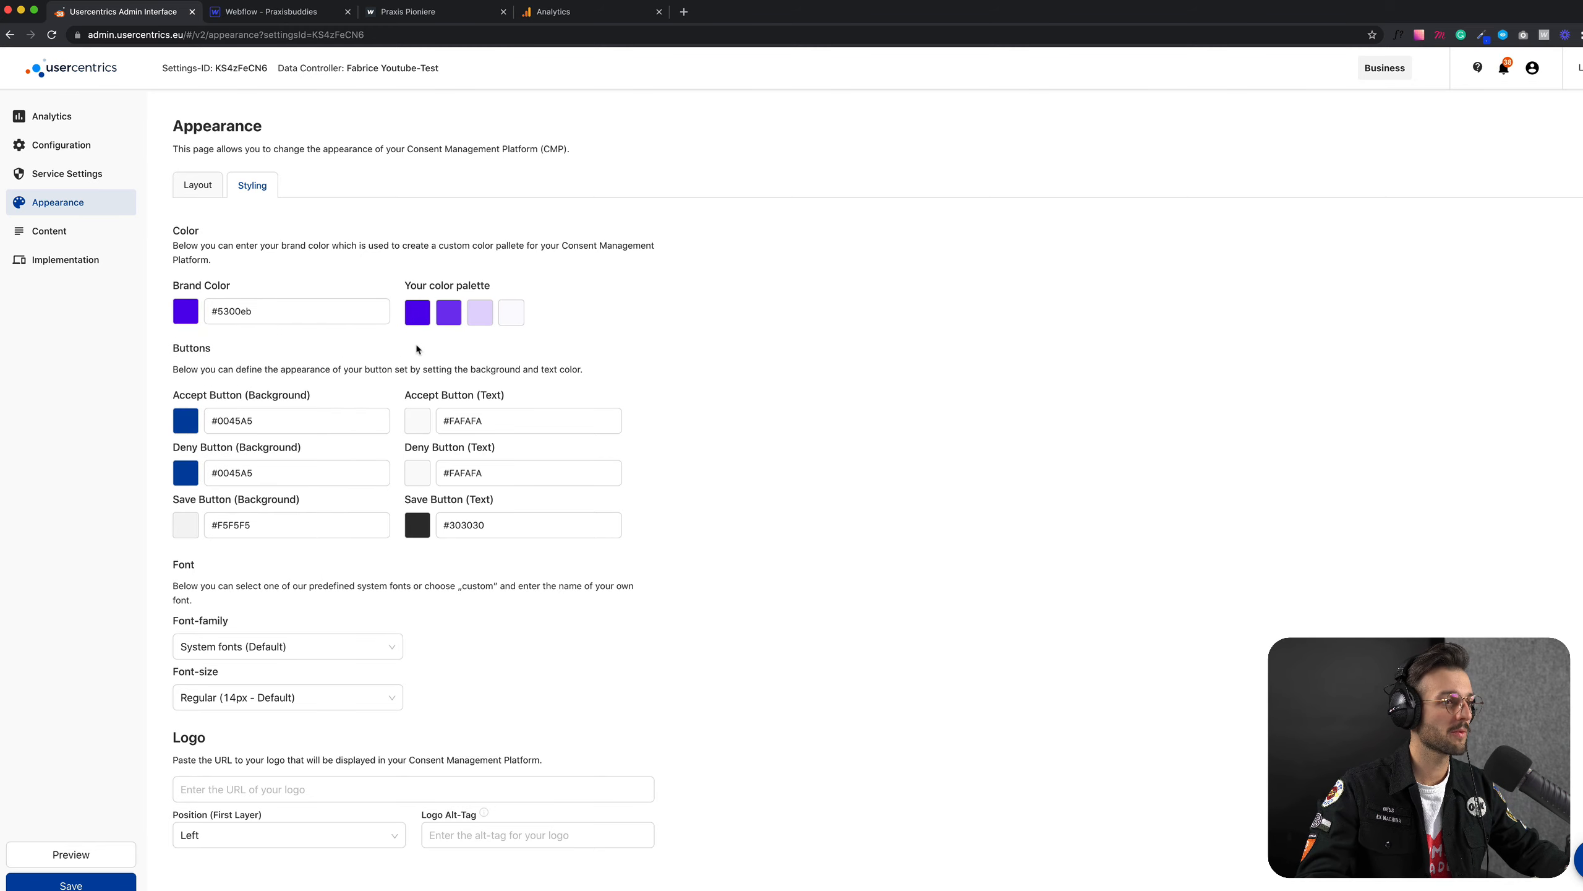
Step: Switch to the Praxisbuddies project in Webflow and copy the orange background color of the Footer component
{"action": "left_click", "coordinate": [571, 12]}
{"action": "left_click", "coordinate": [409, 13]}
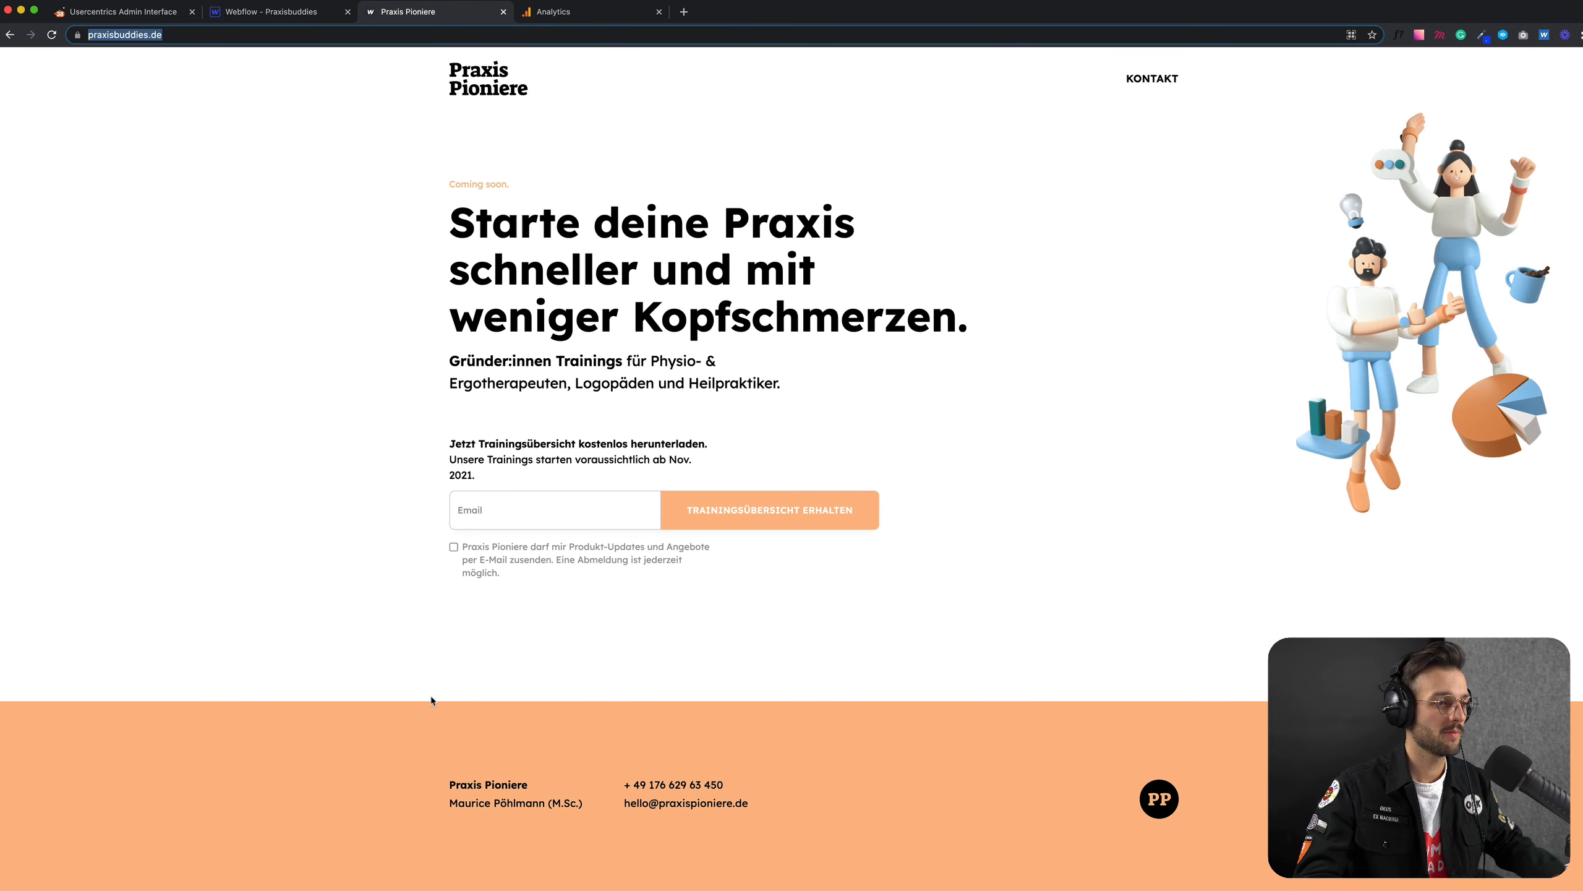
{"action": "left_click", "coordinate": [264, 14]}
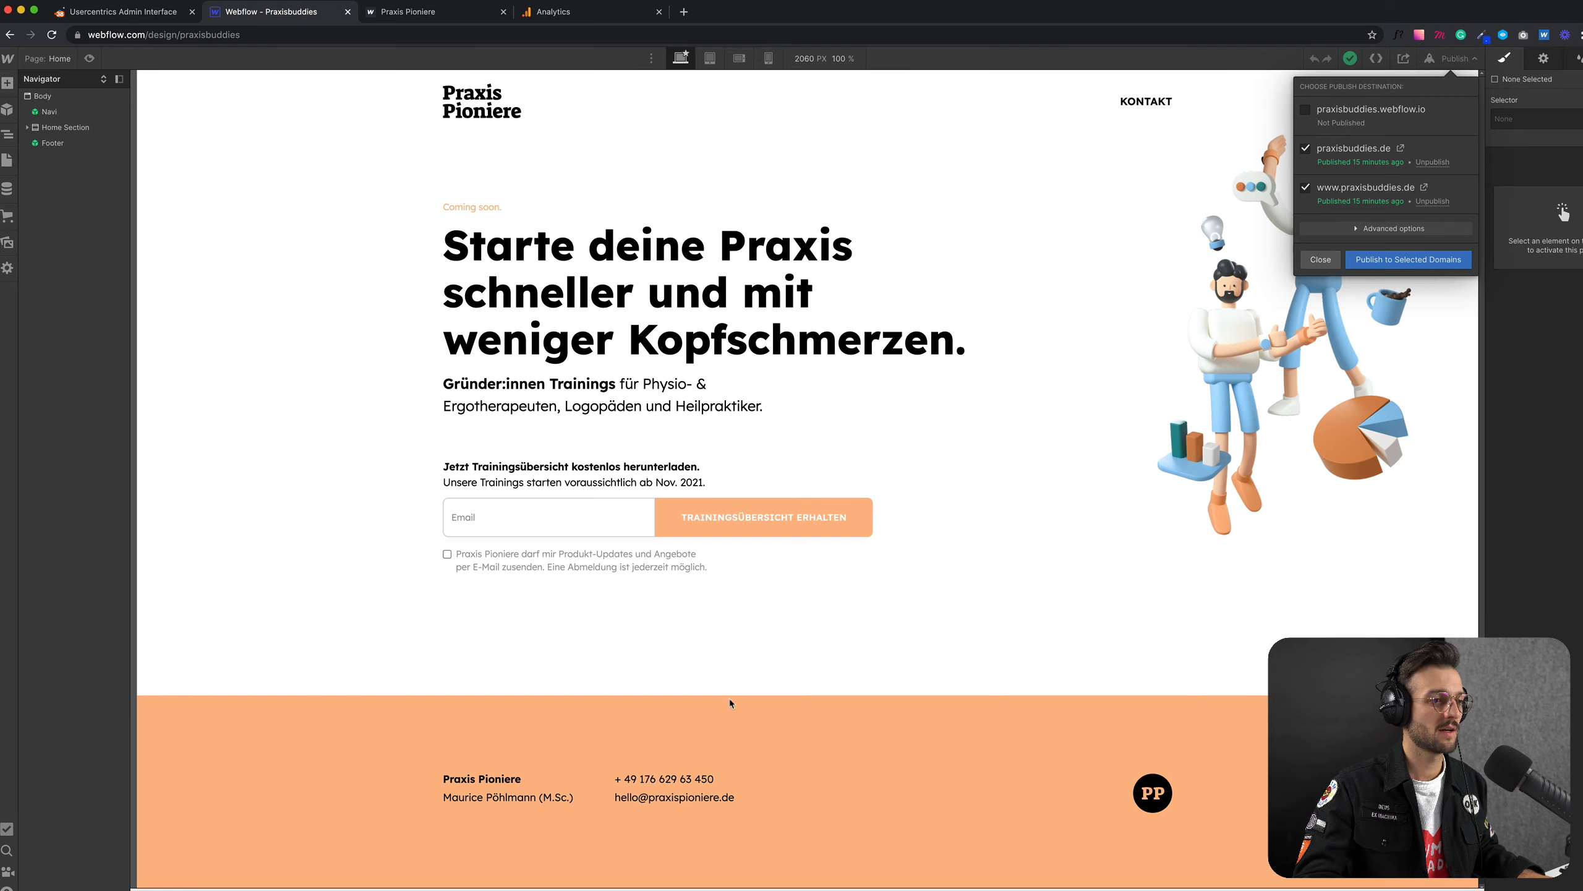
{"action": "left_click", "coordinate": [760, 601]}
{"action": "double_click", "coordinate": [761, 736]}
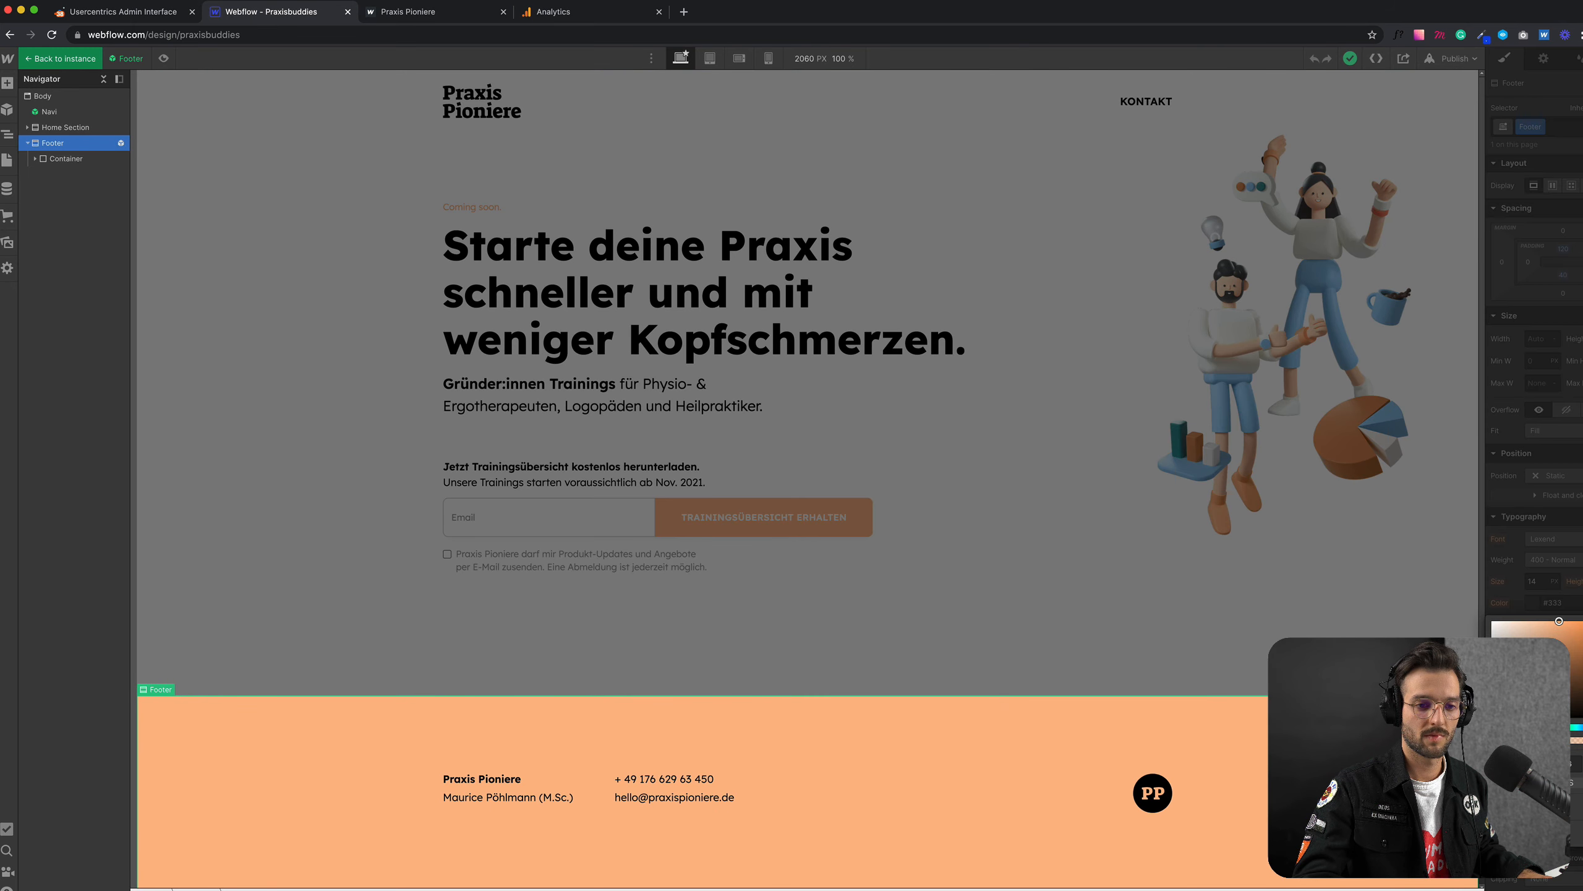
{"action": "left_click", "coordinate": [1313, 633]}
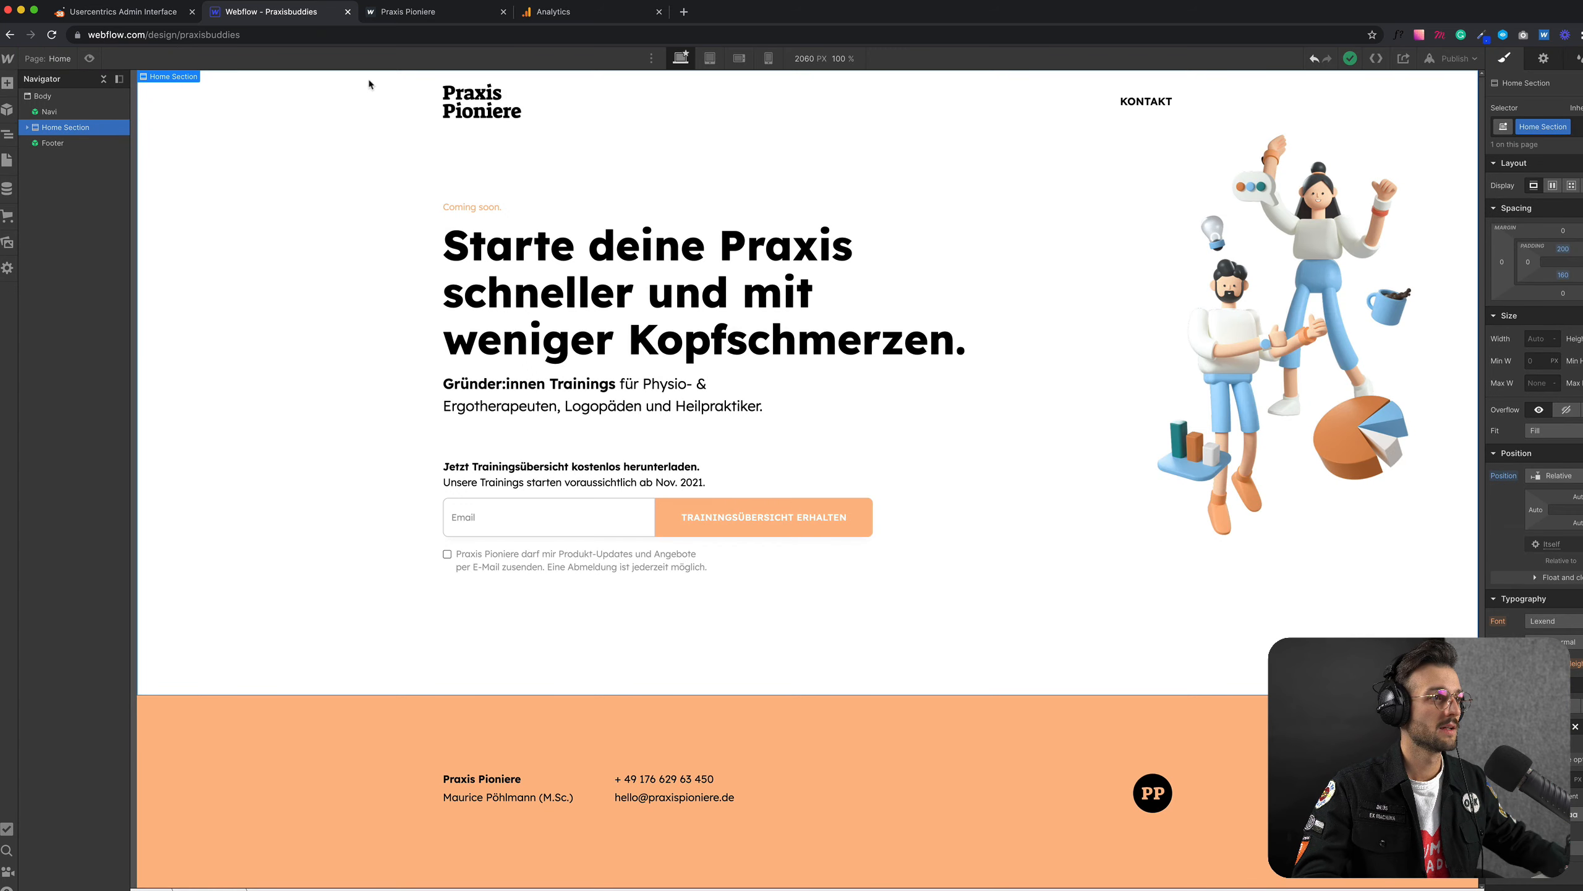
Step: Return to Usercentrics and set the brand color to the copied footer color, #ffbb89
{"action": "left_click", "coordinate": [156, 12]}
{"action": "left_click", "coordinate": [253, 315]}
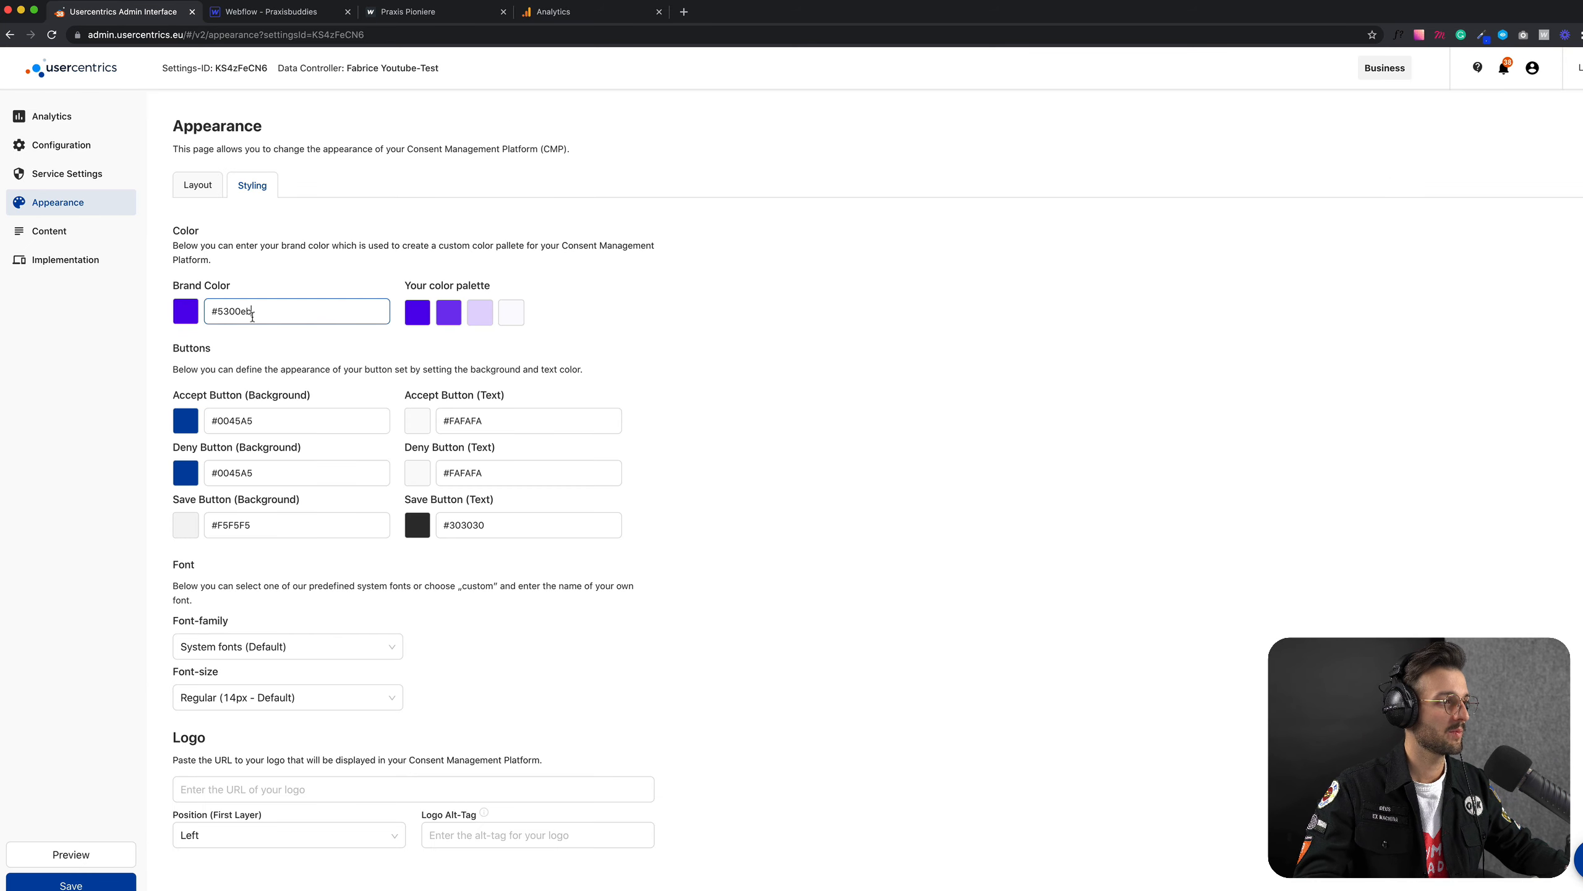
{"action": "key", "text": "super+a"}
{"action": "type", "text": "#ffbb89"}
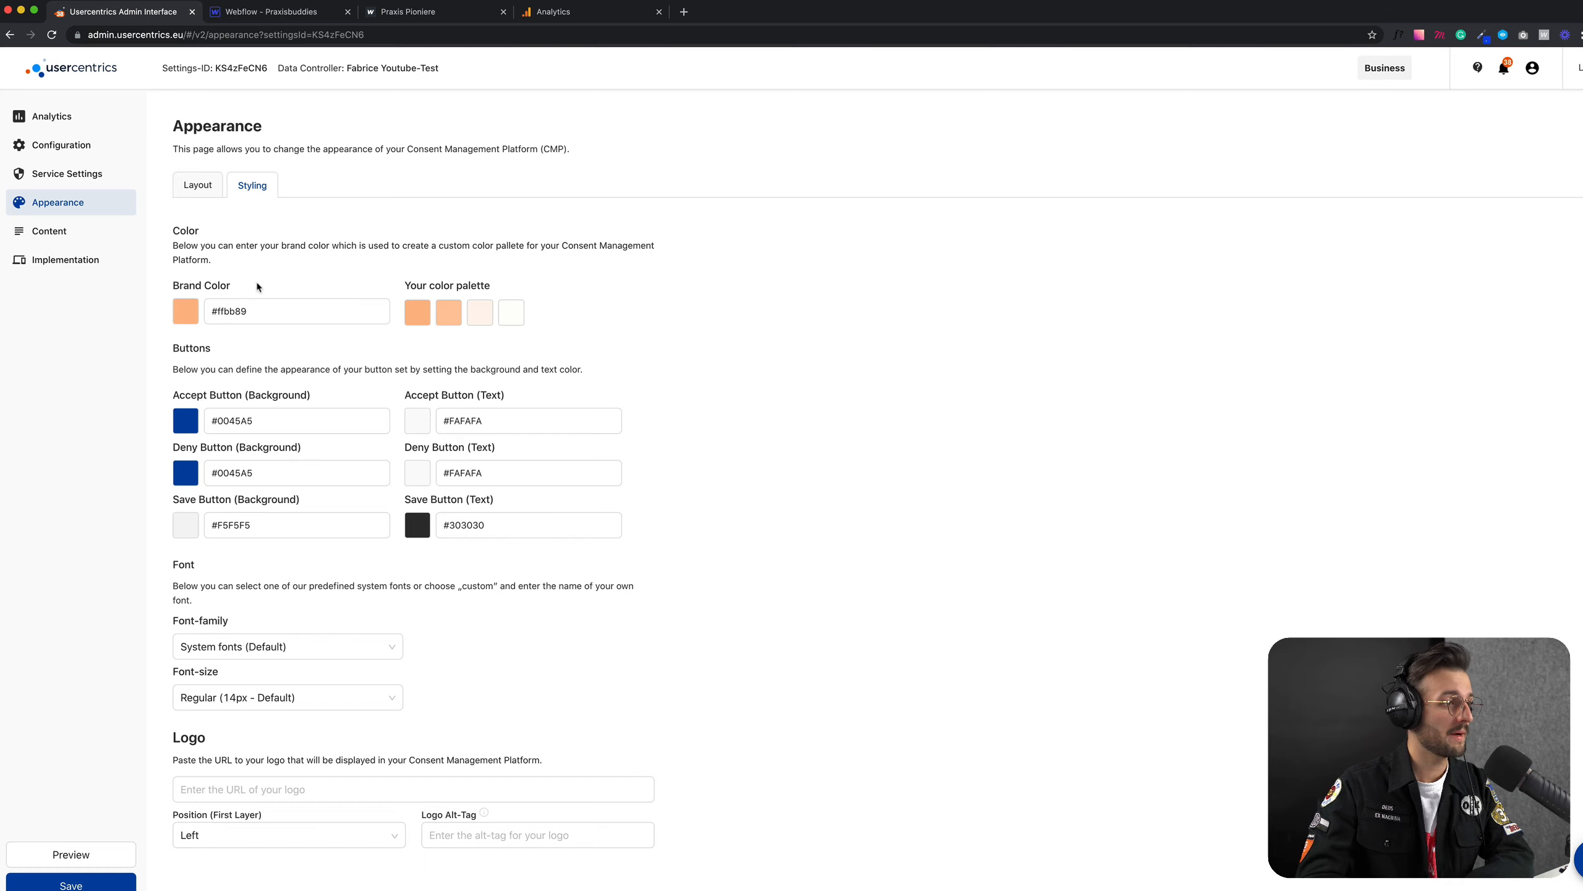
Step: Set the Accept and Deny button backgrounds to the copied color #ffbb89 and the font size to 12px
{"action": "left_click", "coordinate": [262, 425]}
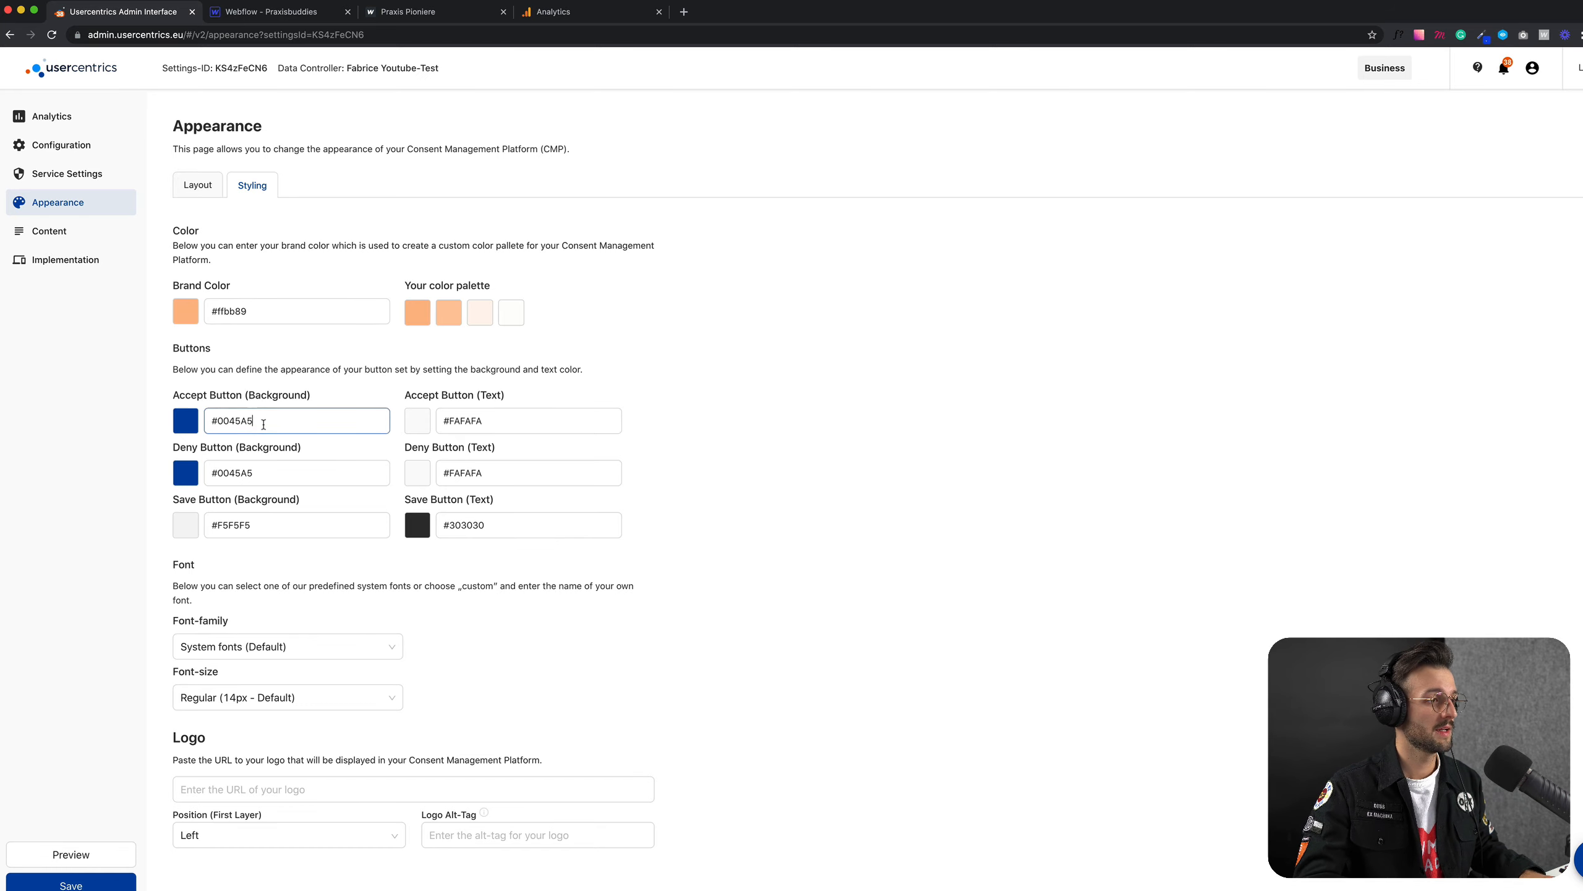
{"action": "key", "text": "ctrl+a"}
{"action": "type", "text": "#ffbb89"}
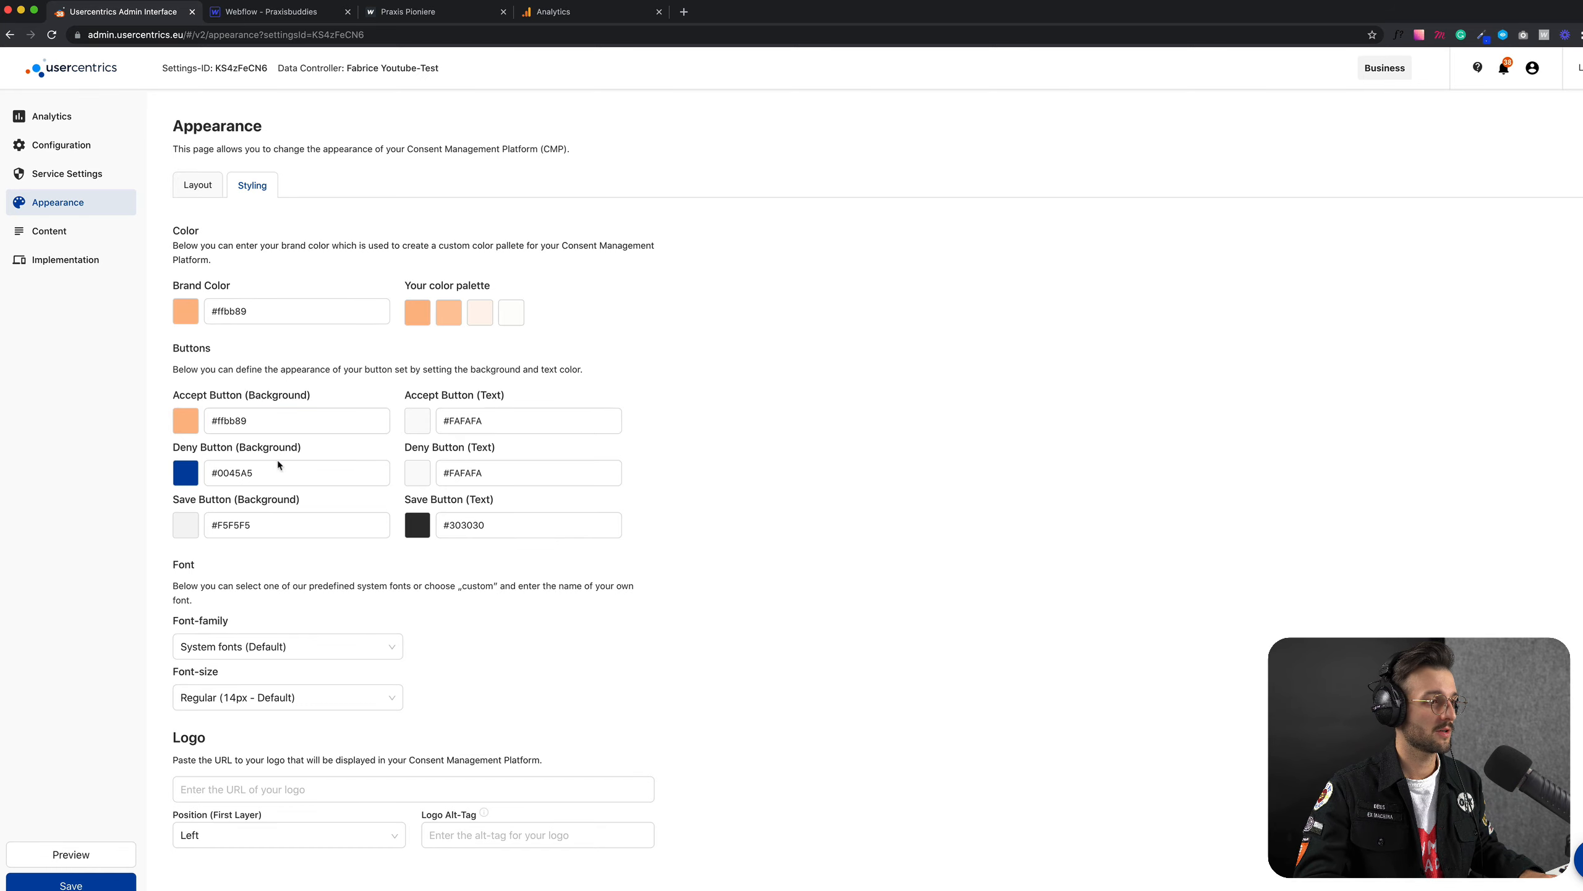
{"action": "left_click", "coordinate": [287, 468]}
{"action": "key", "text": "ctrl+a"}
{"action": "type", "text": "#ffbb89"}
{"action": "left_click", "coordinate": [672, 477]}
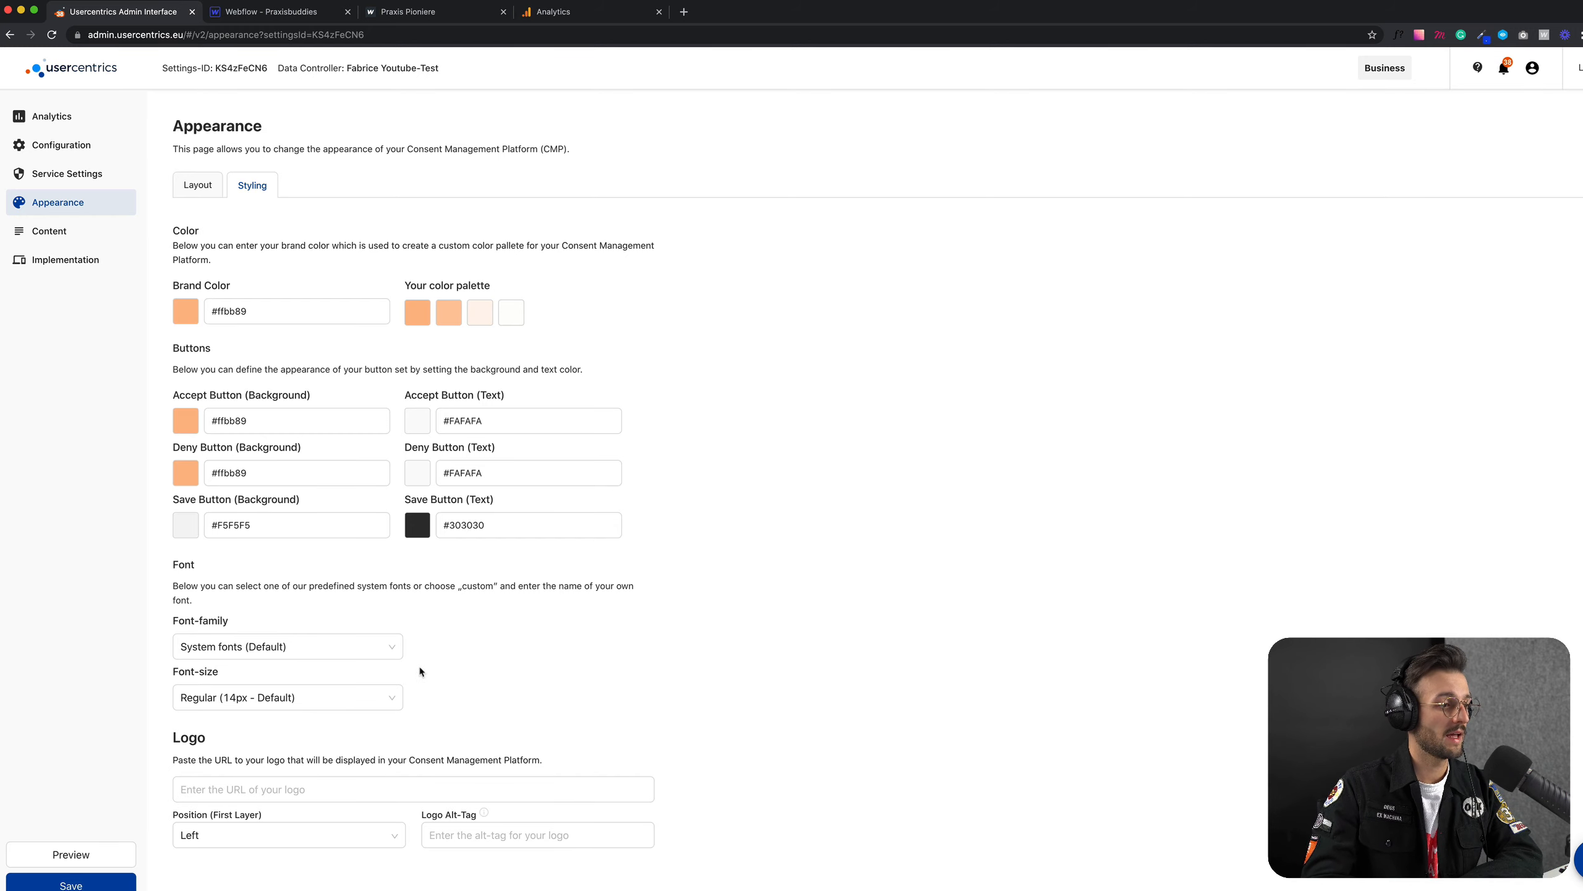
{"action": "left_click", "coordinate": [303, 697]}
{"action": "left_click", "coordinate": [281, 727]}
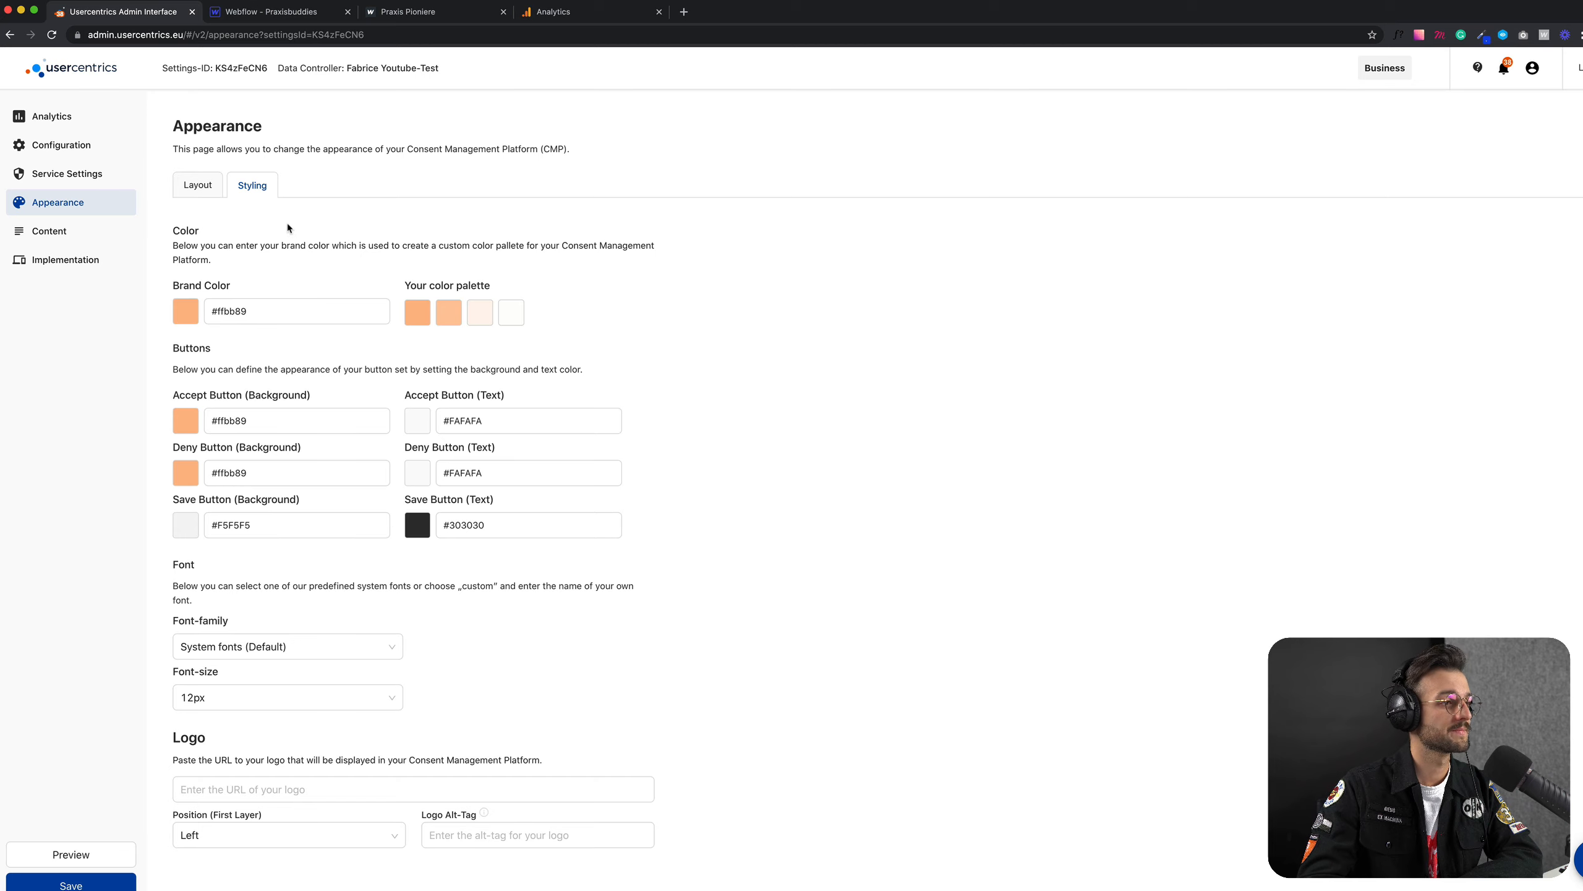
Step: Review the layout options for the First Layer, Second Layer and Privacy Trigger, then save the appearance settings
{"action": "left_click", "coordinate": [212, 198]}
{"action": "scroll", "coordinate": [433, 268], "scroll_direction": "down", "scroll_amount": 1}
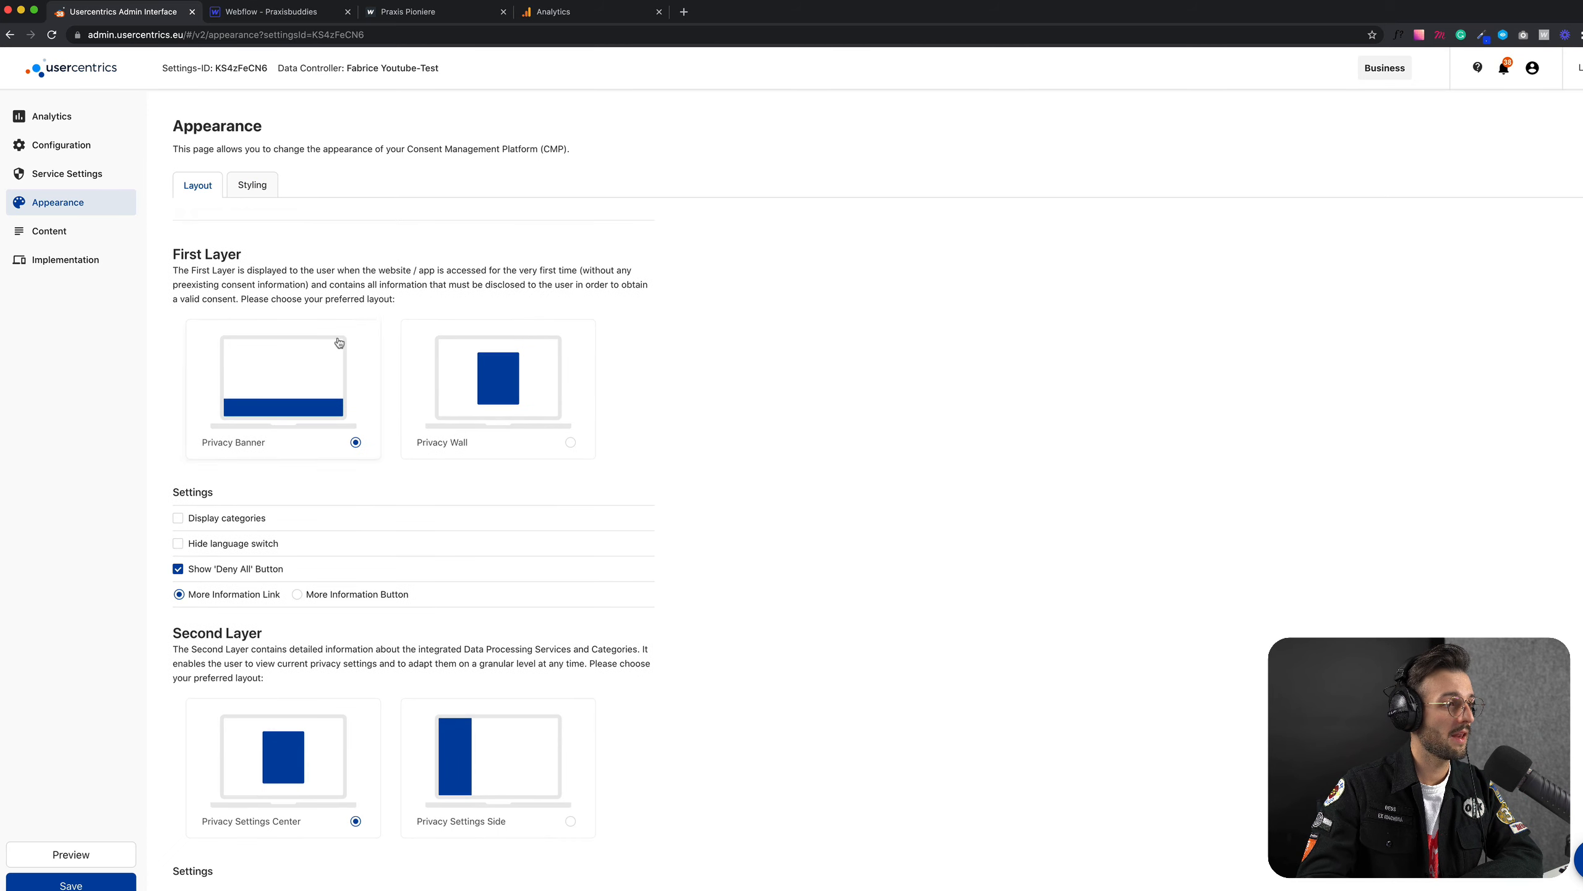
{"action": "scroll", "coordinate": [340, 344], "scroll_direction": "up", "scroll_amount": 1}
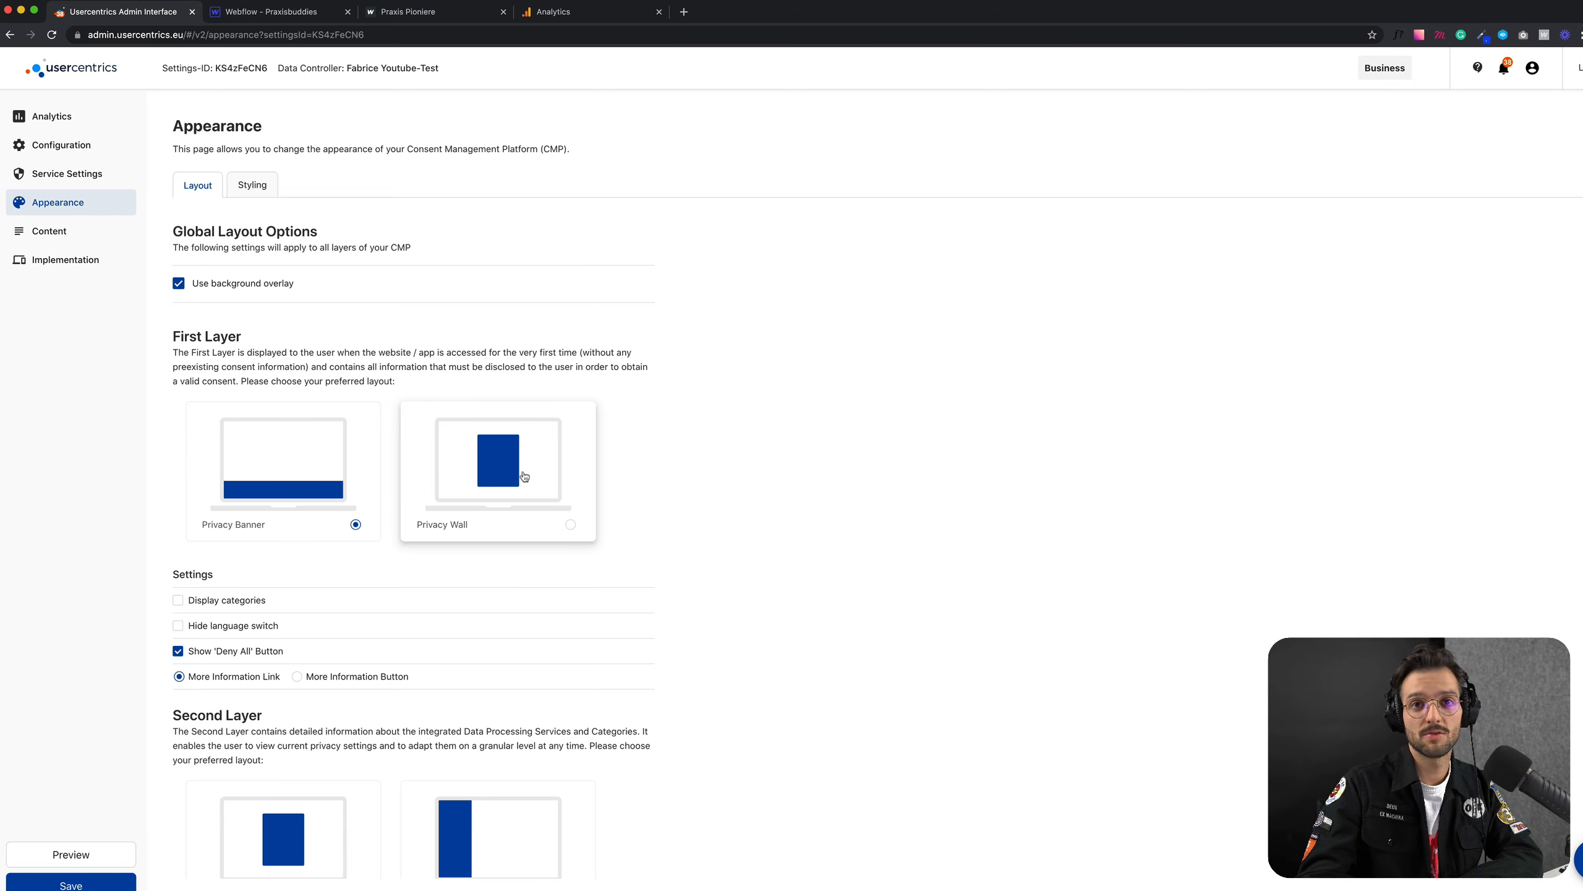
{"action": "scroll", "coordinate": [511, 473], "scroll_direction": "down", "scroll_amount": 3}
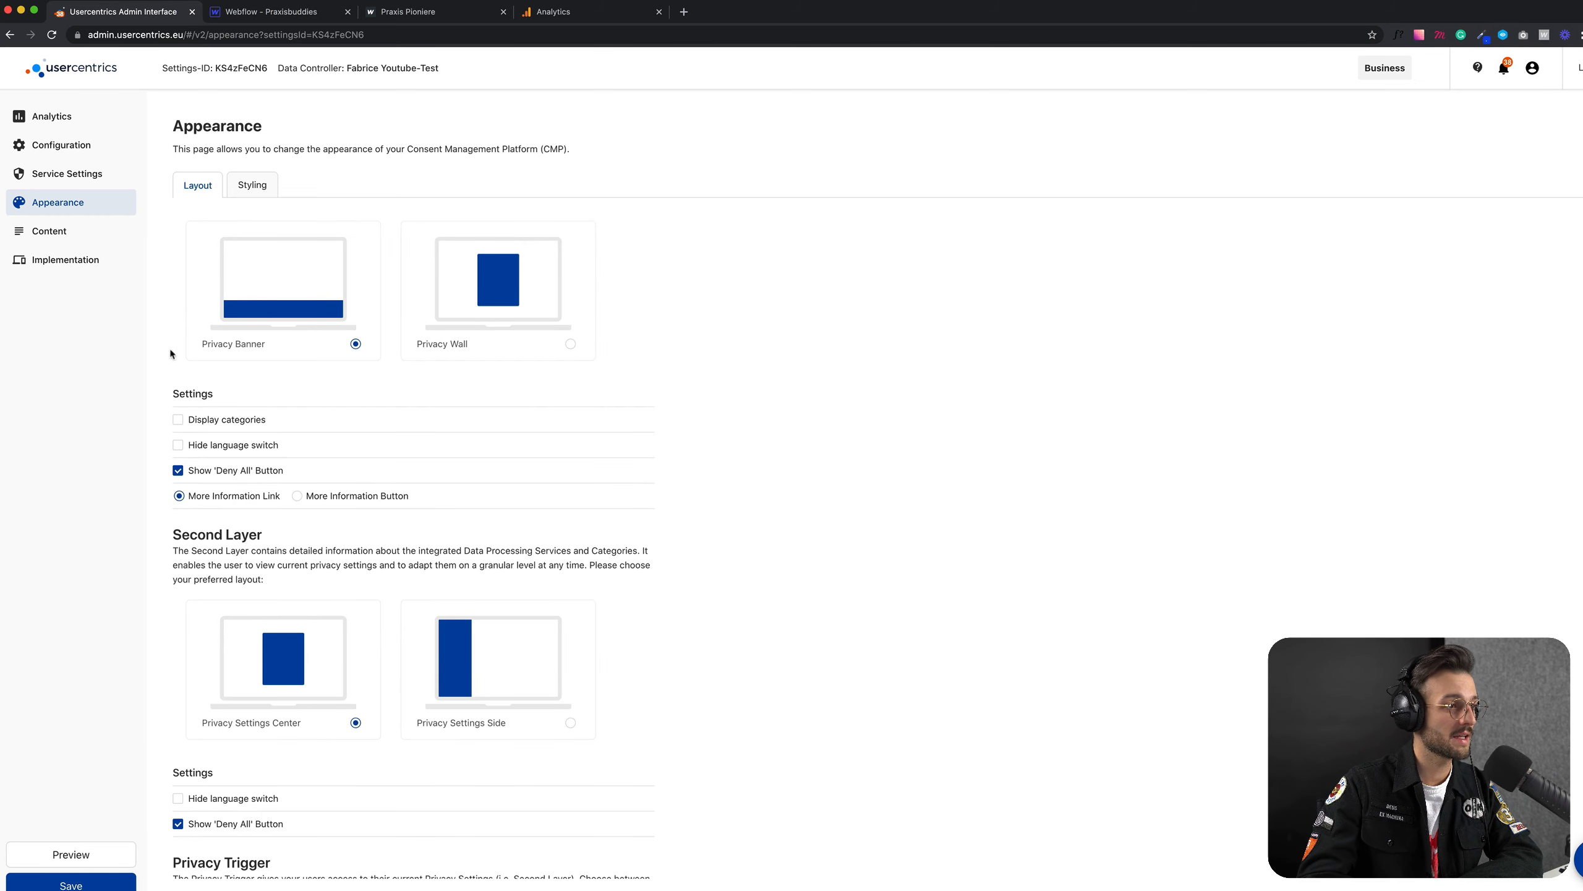
{"action": "scroll", "coordinate": [214, 361], "scroll_direction": "up", "scroll_amount": 1}
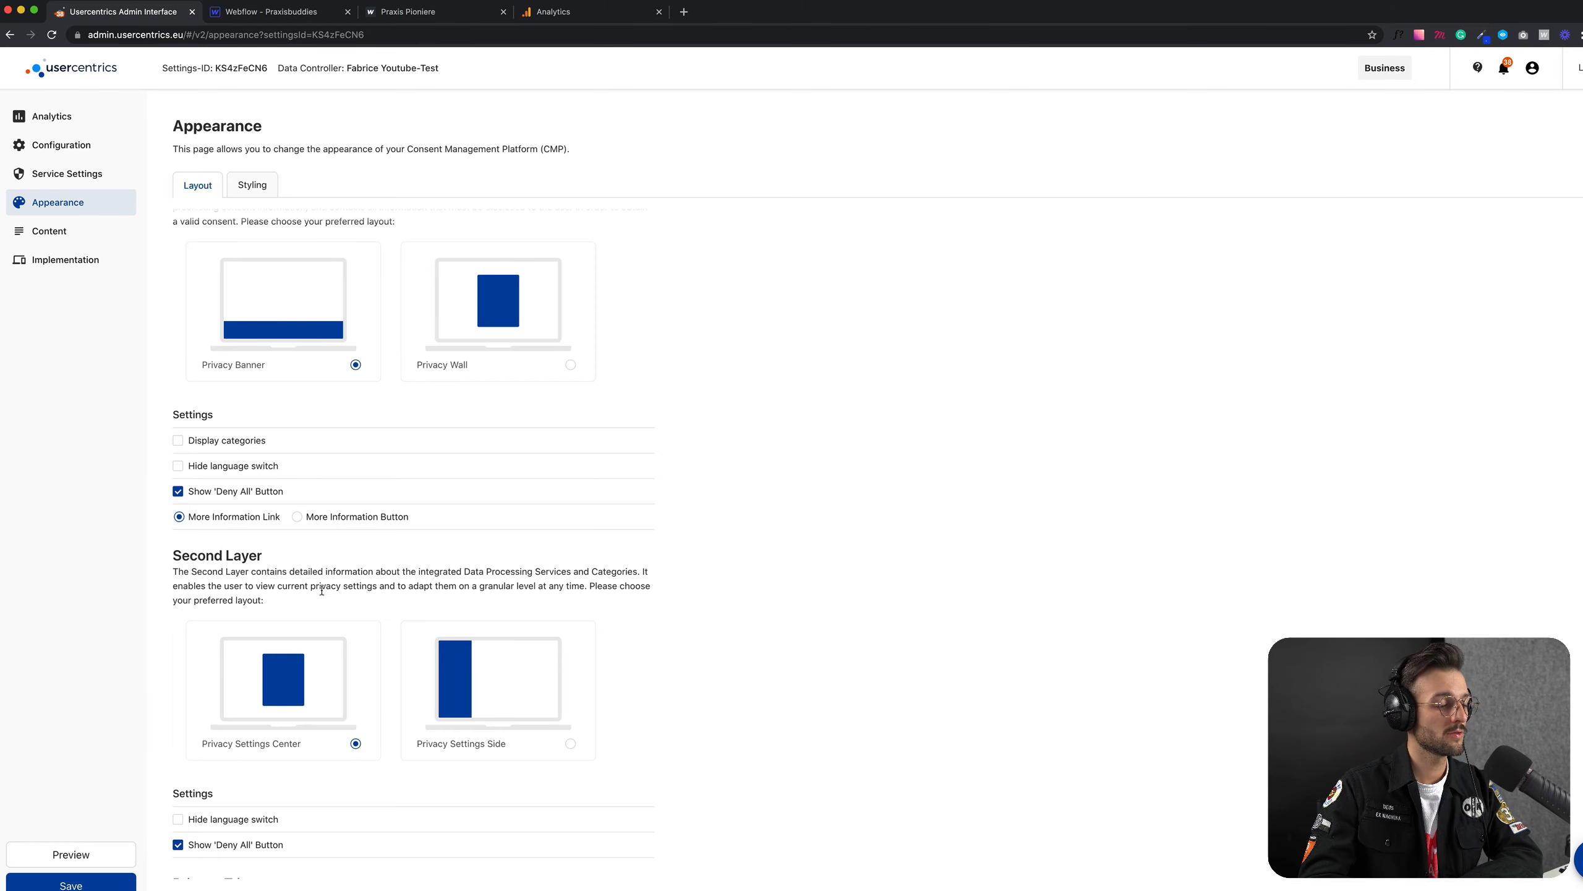
{"action": "scroll", "coordinate": [322, 589], "scroll_direction": "down", "scroll_amount": 6}
{"action": "scroll", "coordinate": [337, 555], "scroll_direction": "up", "scroll_amount": 2}
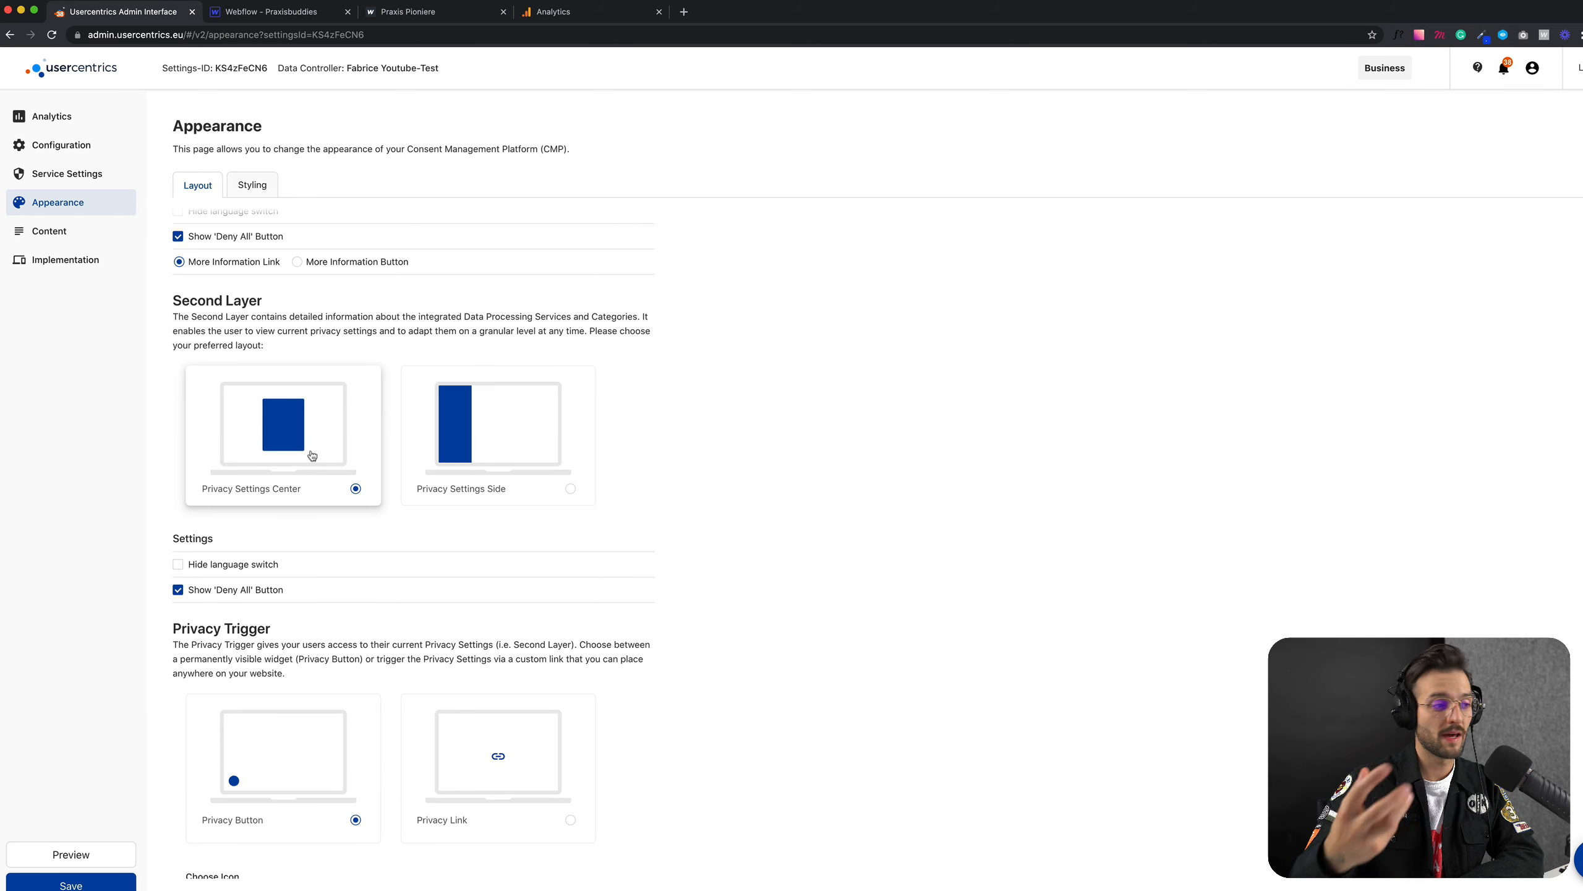
{"action": "scroll", "coordinate": [312, 455], "scroll_direction": "down", "scroll_amount": 5}
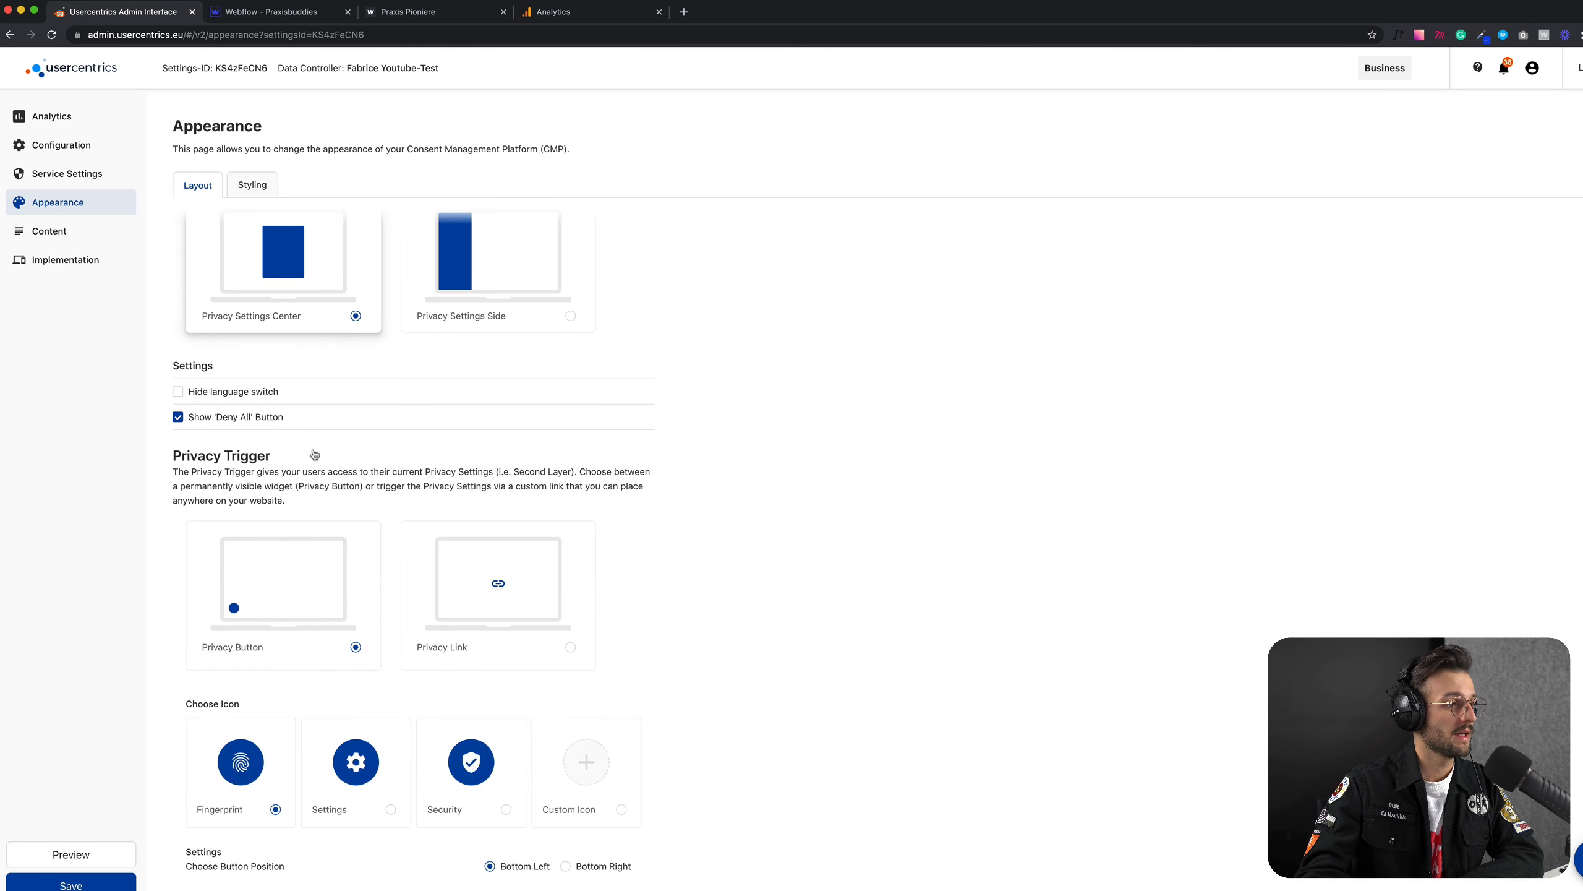
{"action": "scroll", "coordinate": [228, 412], "scroll_direction": "down", "scroll_amount": 1}
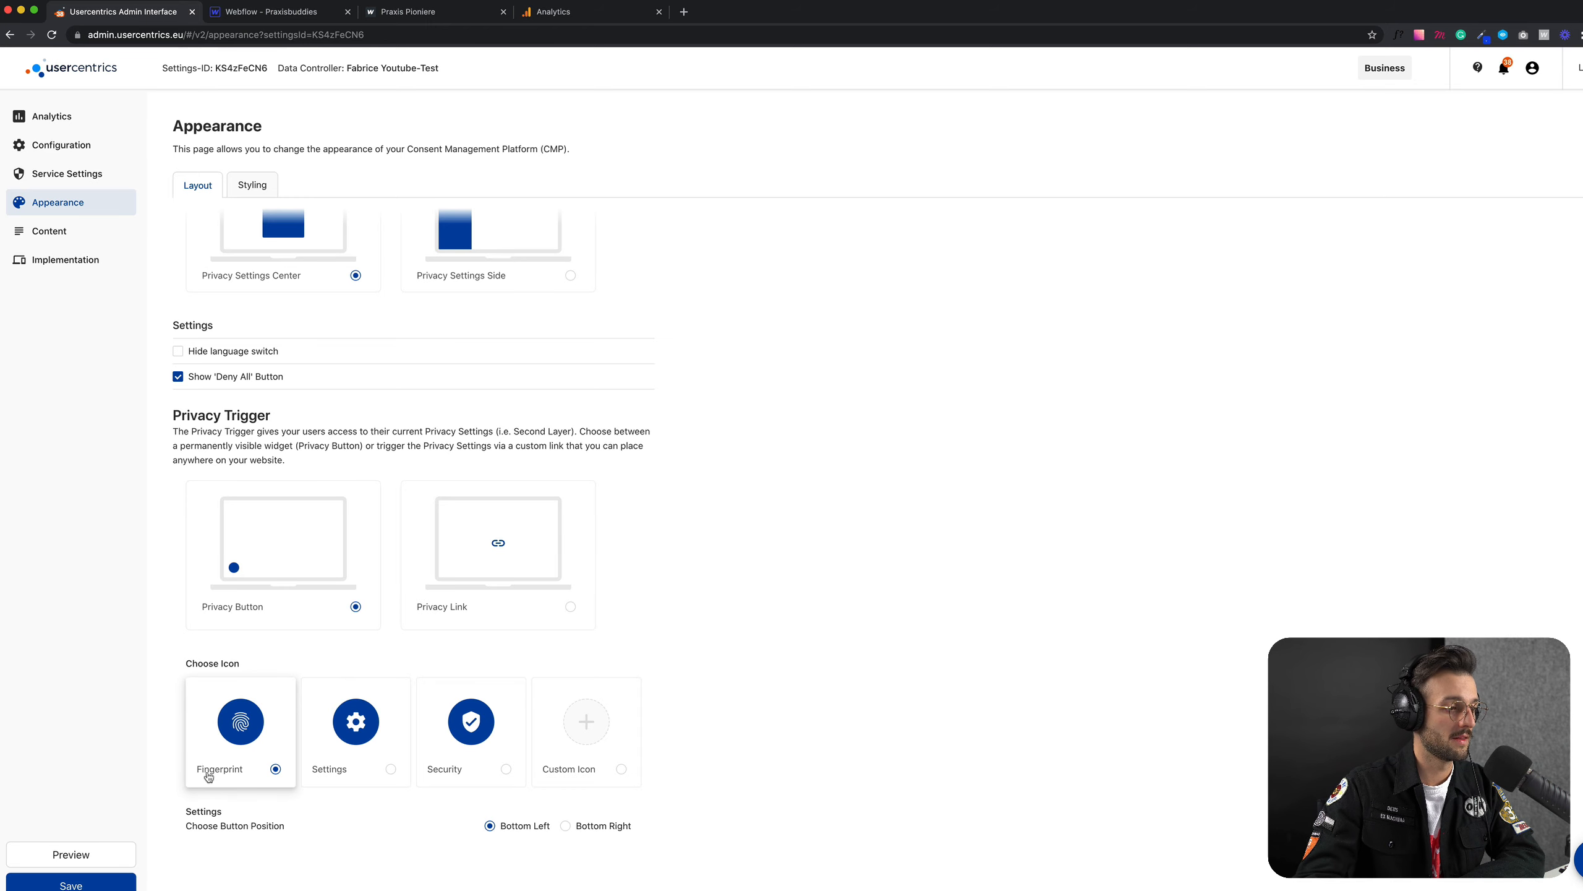
{"action": "scroll", "coordinate": [479, 520], "scroll_direction": "up", "scroll_amount": 10}
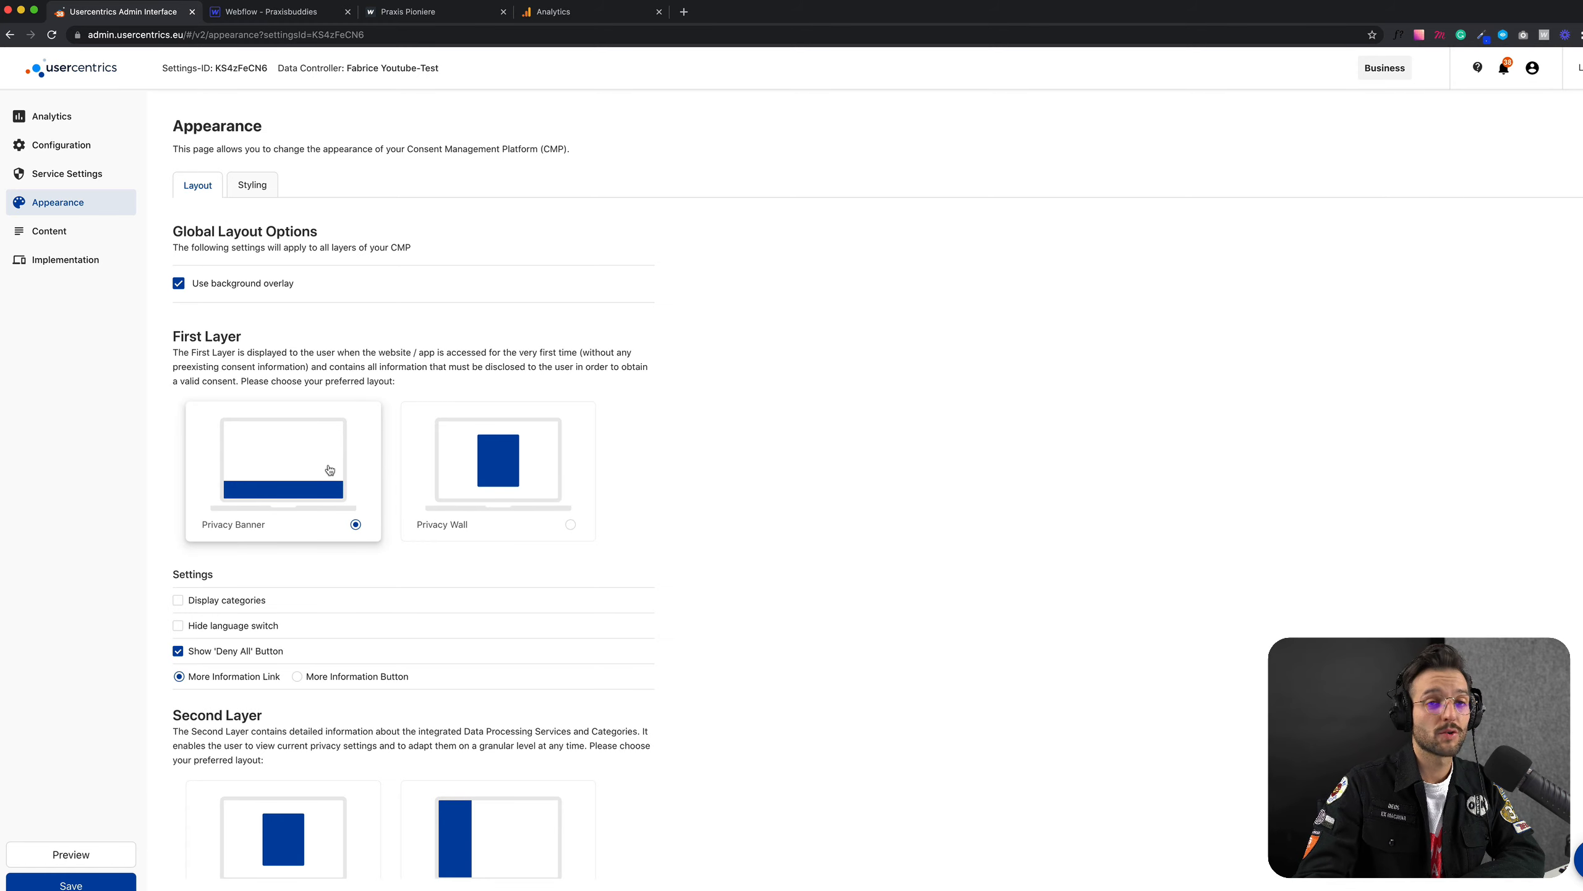
{"action": "left_click", "coordinate": [103, 885]}
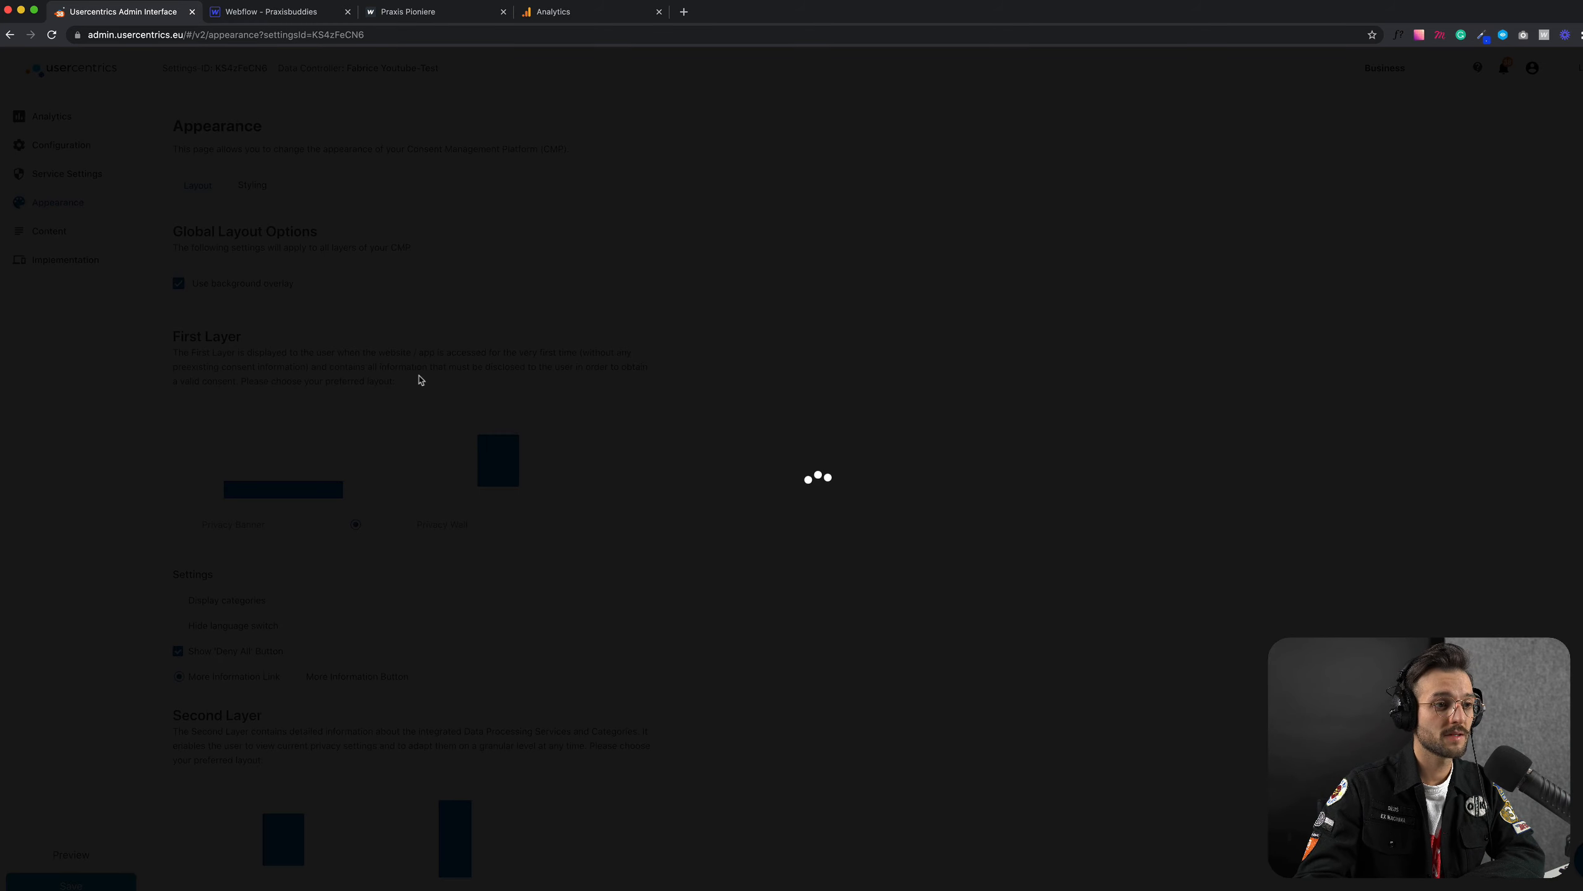
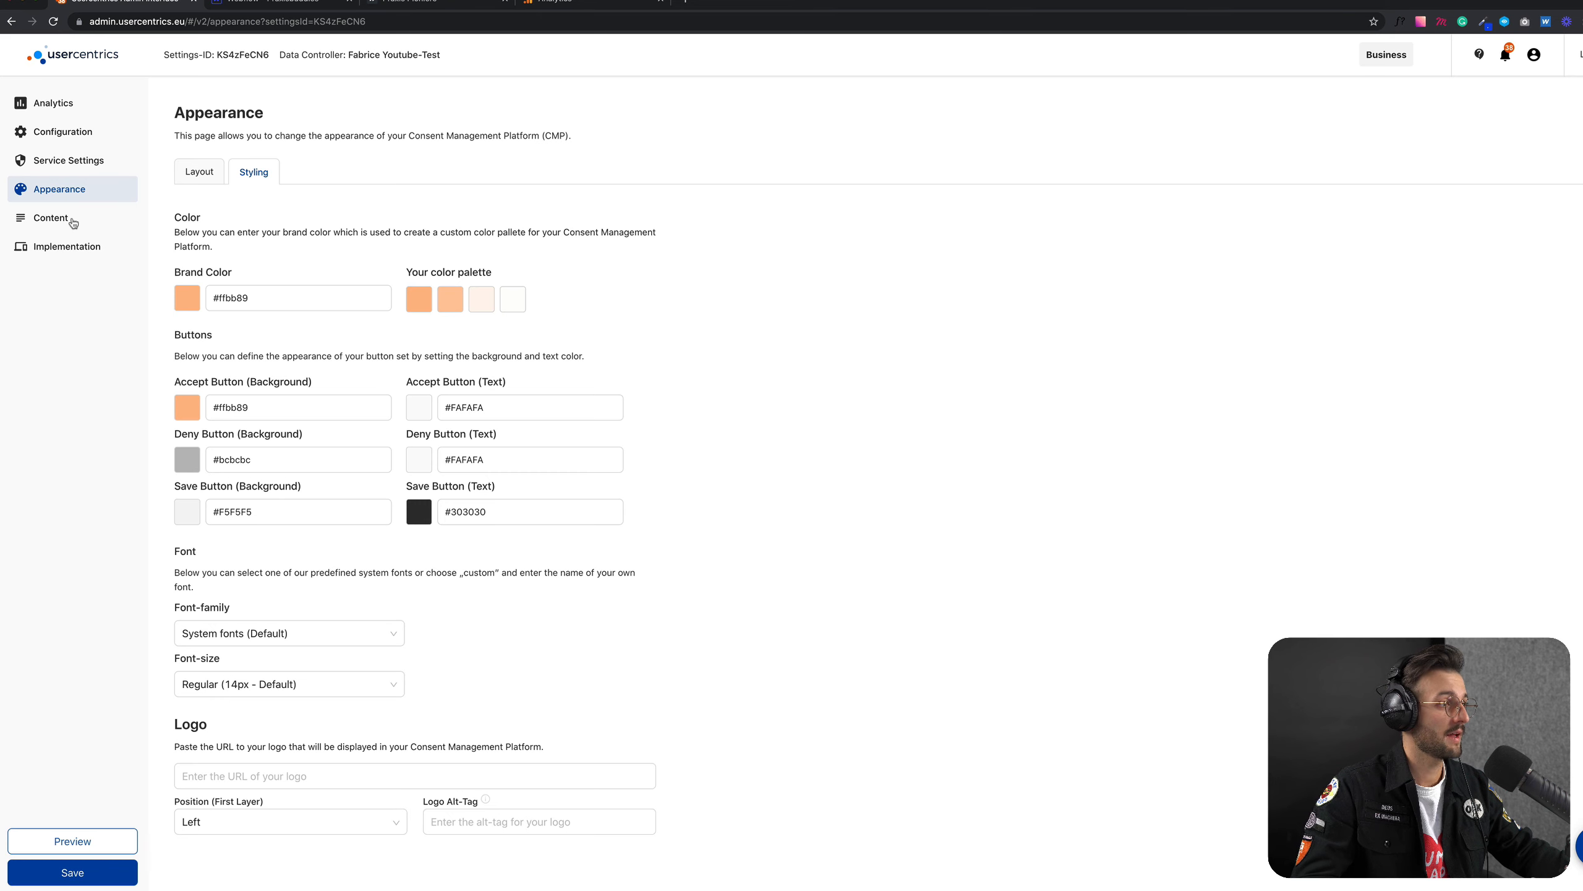
Step: Open the Content settings, then preview the consent banner, accept it, and examine its privacy settings dialog
{"action": "left_click", "coordinate": [72, 221]}
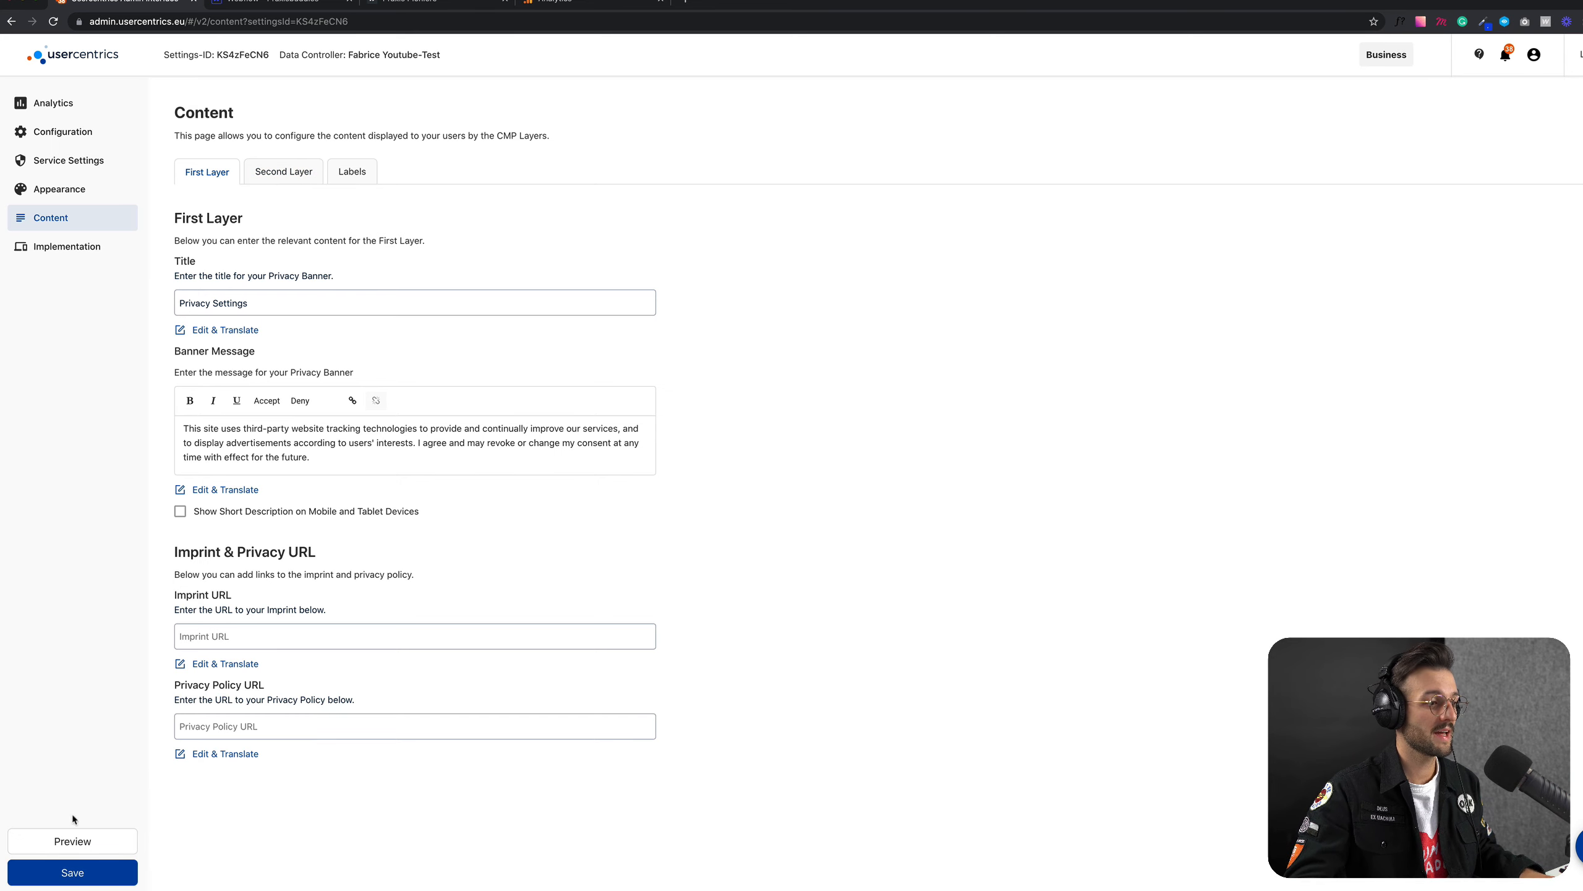
{"action": "left_click", "coordinate": [72, 843]}
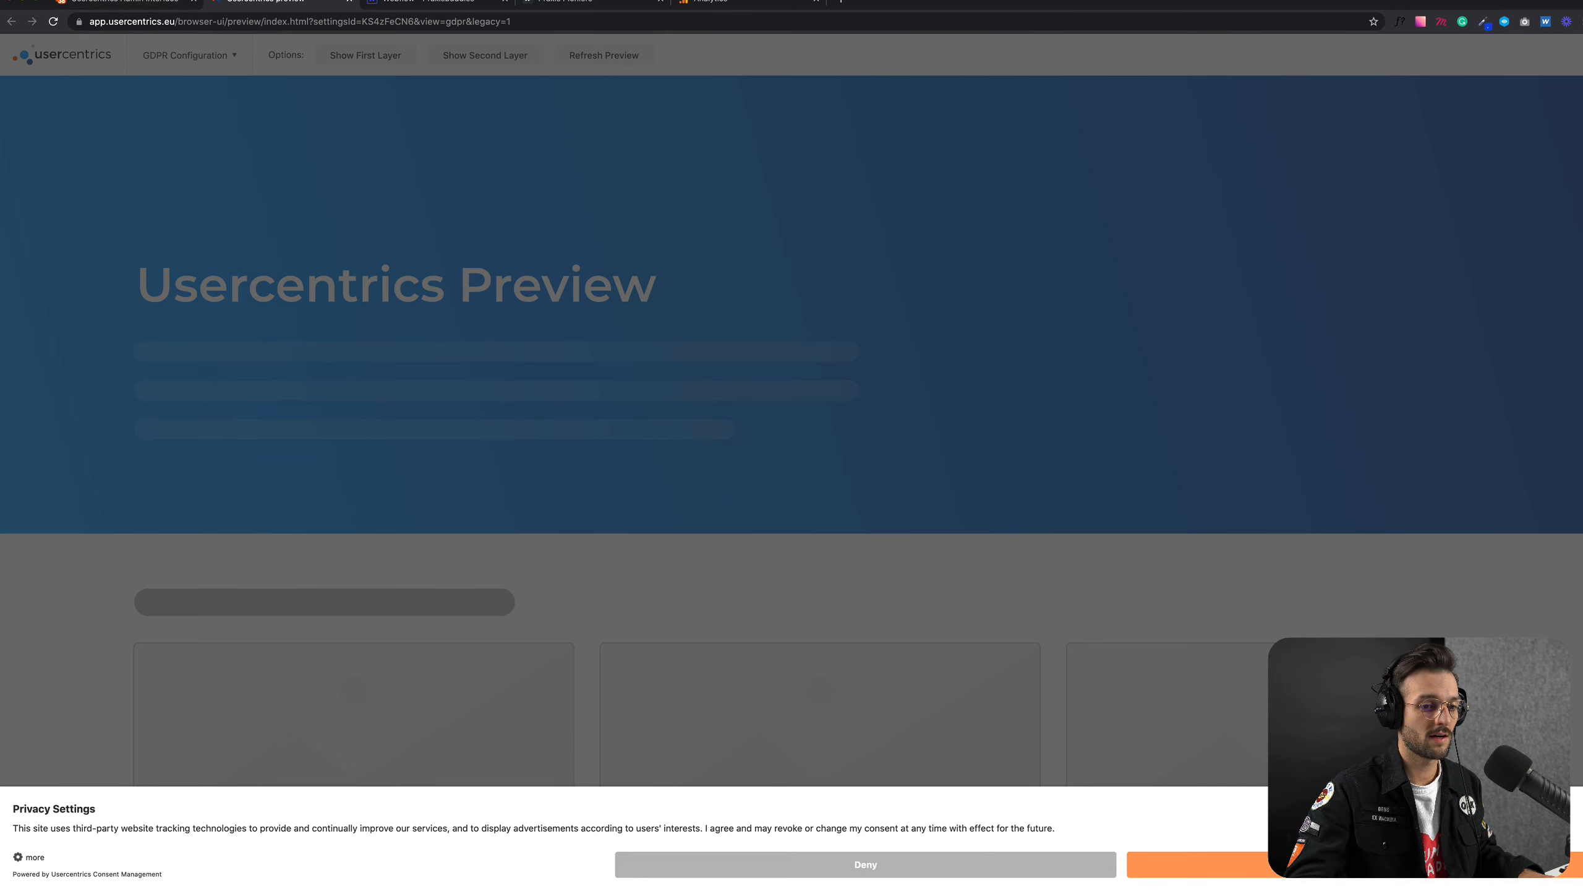
{"action": "left_click", "coordinate": [1184, 865]}
{"action": "left_click", "coordinate": [45, 846]}
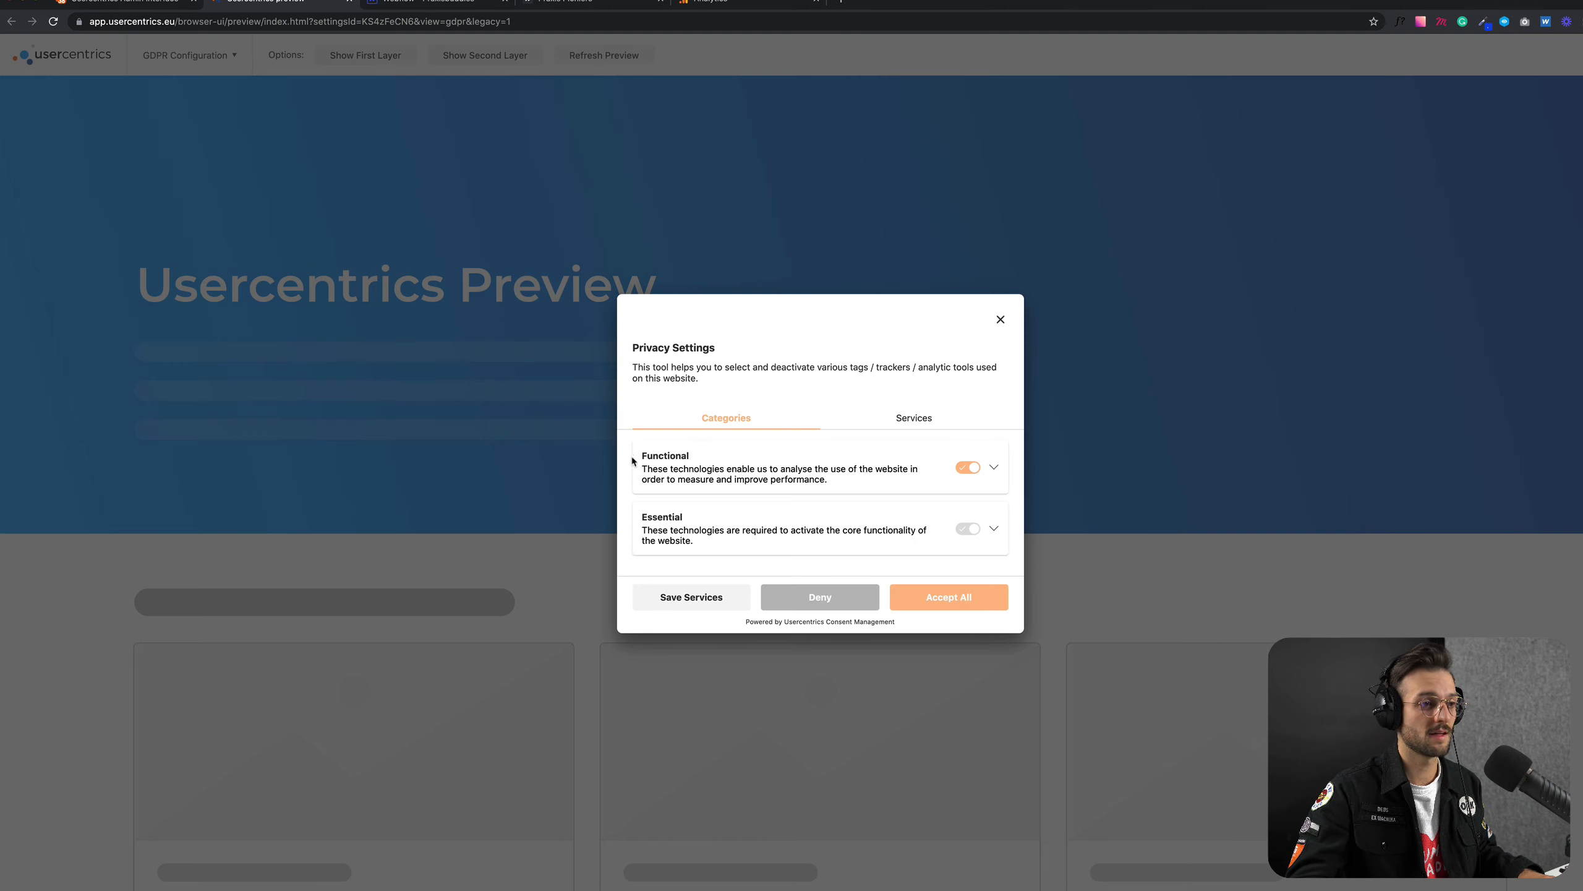
{"action": "left_click", "coordinate": [1001, 319]}
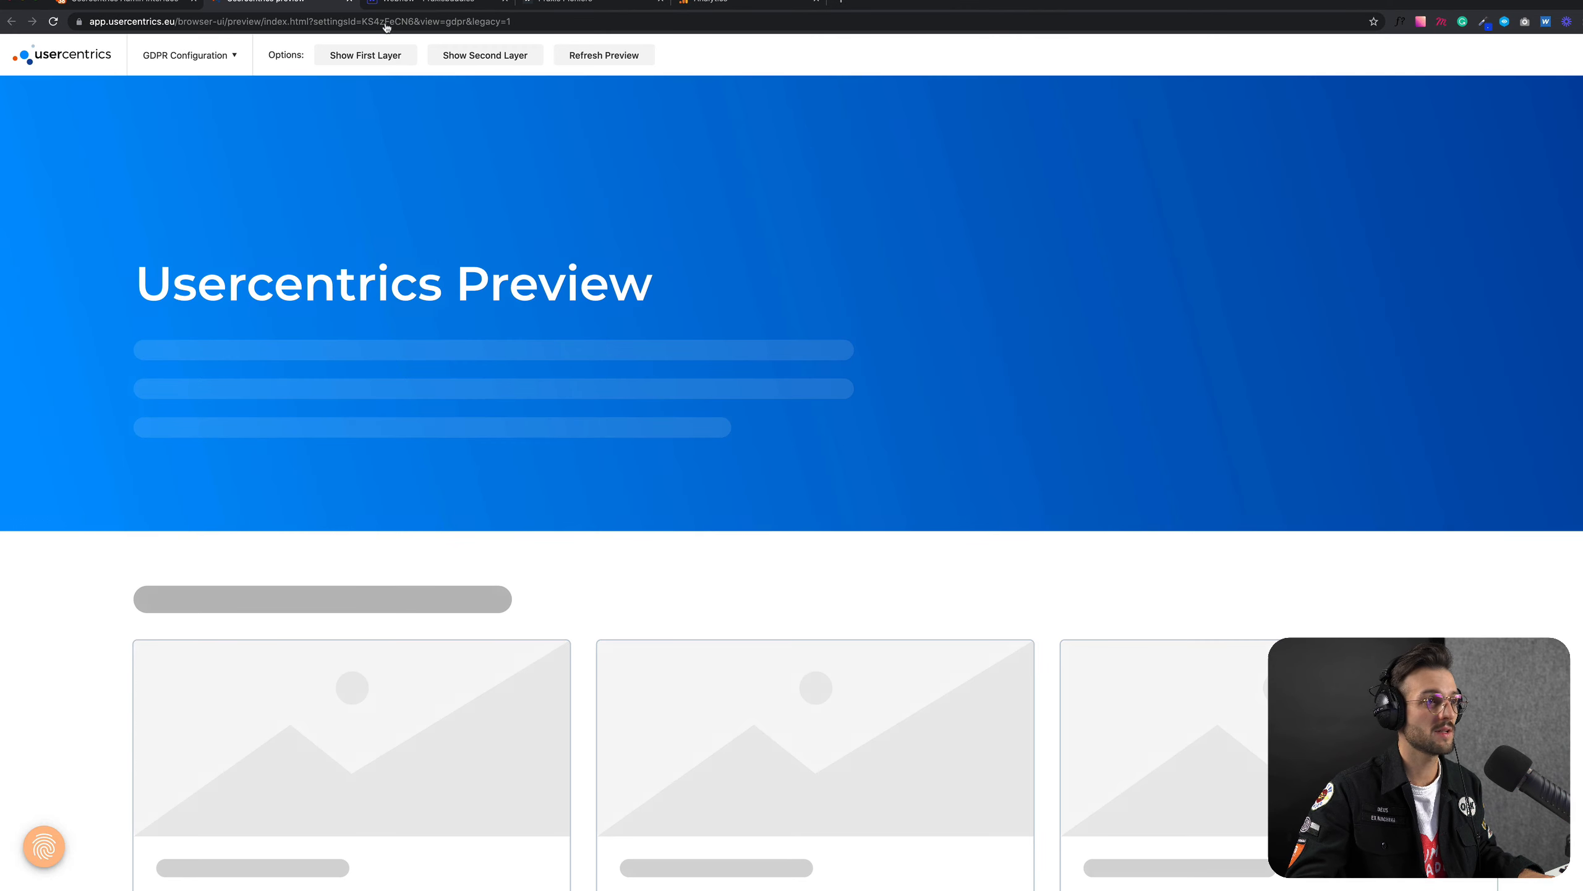
{"action": "left_click", "coordinate": [350, 1]}
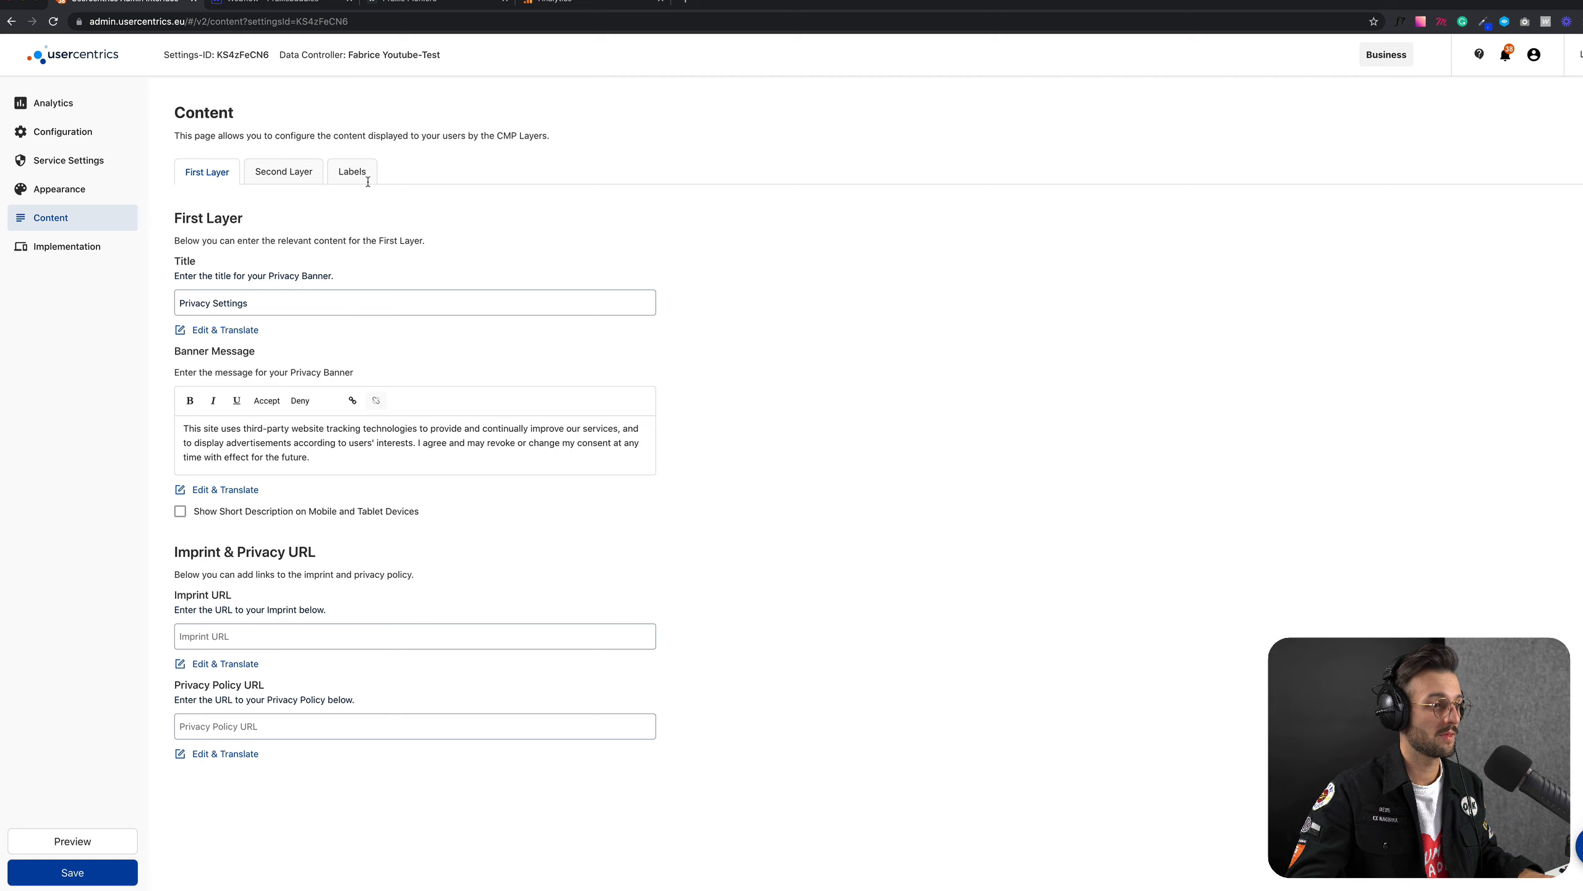
{"action": "left_click", "coordinate": [268, 635]}
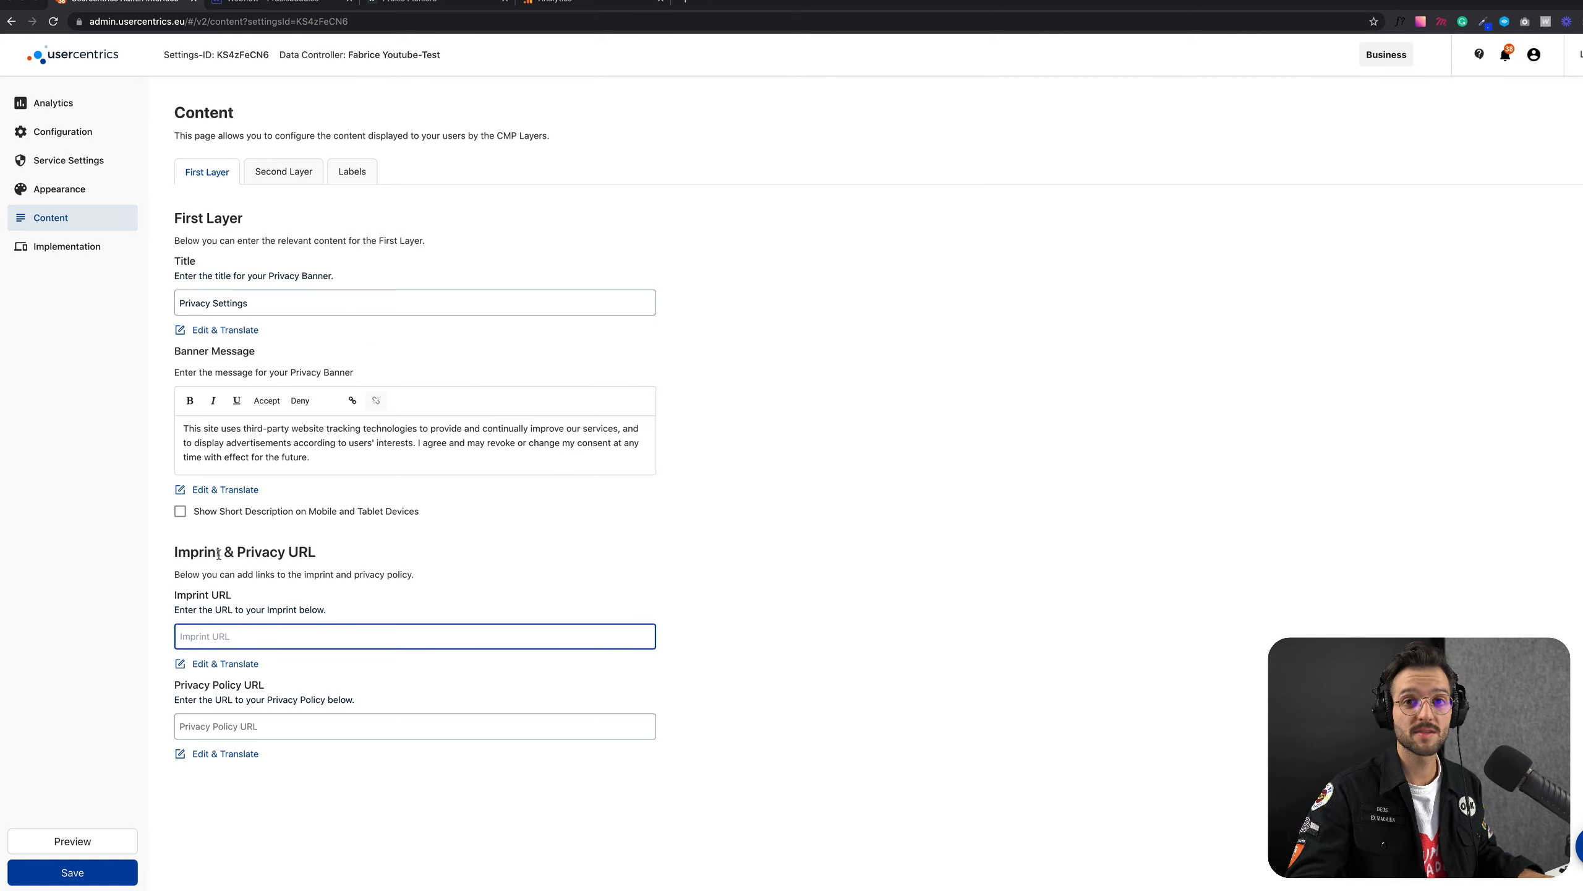
{"action": "left_click", "coordinate": [417, 5]}
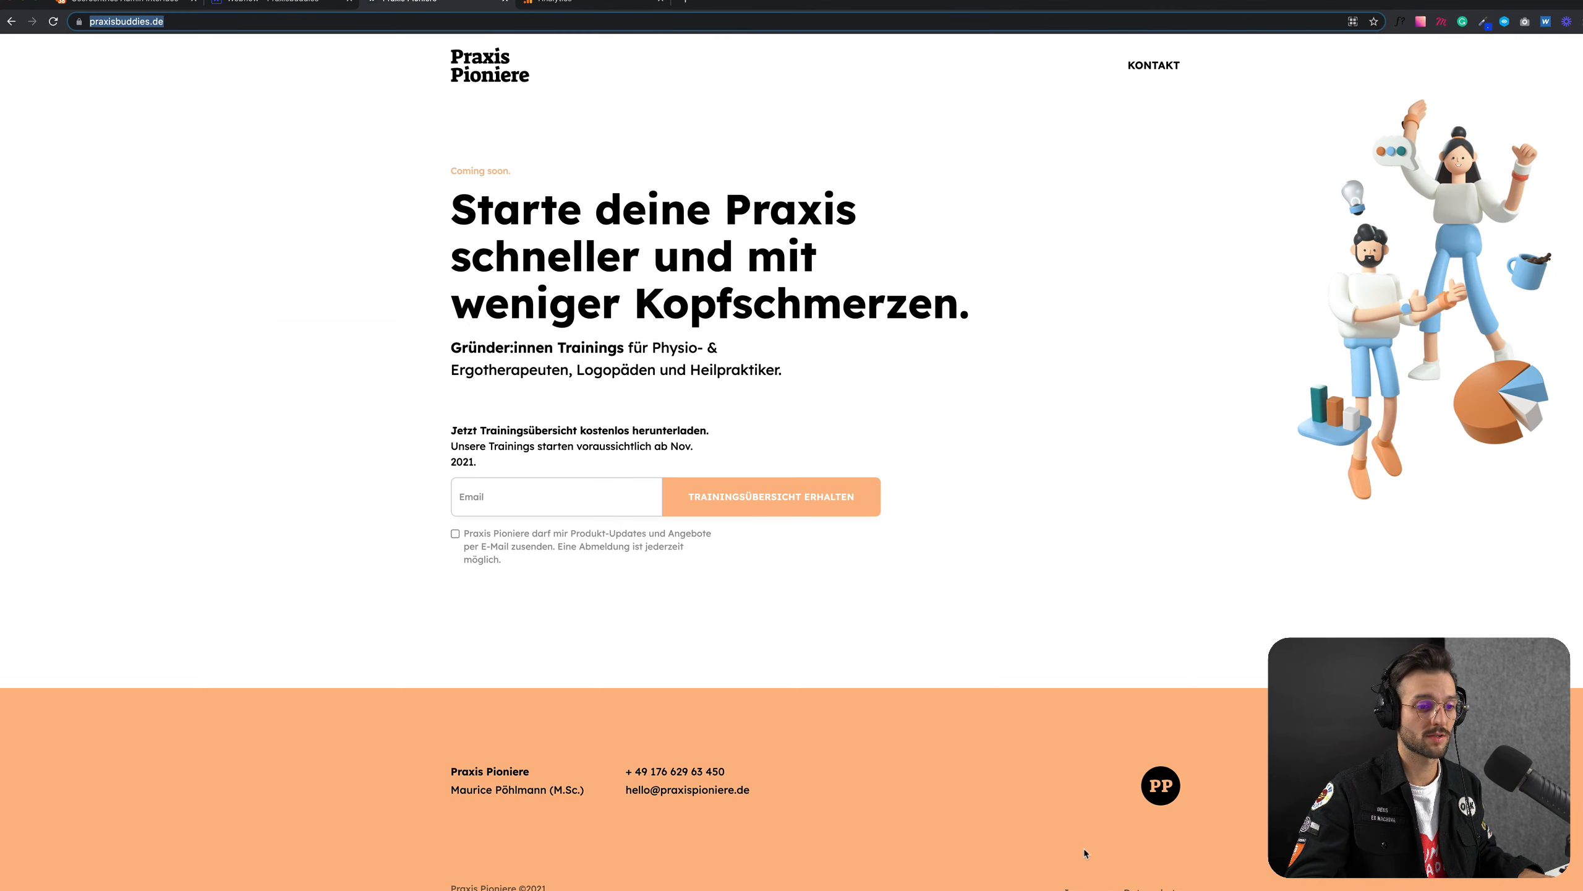
{"action": "scroll", "coordinate": [1085, 853], "scroll_direction": "down", "scroll_amount": 1}
{"action": "key", "text": "Return"}
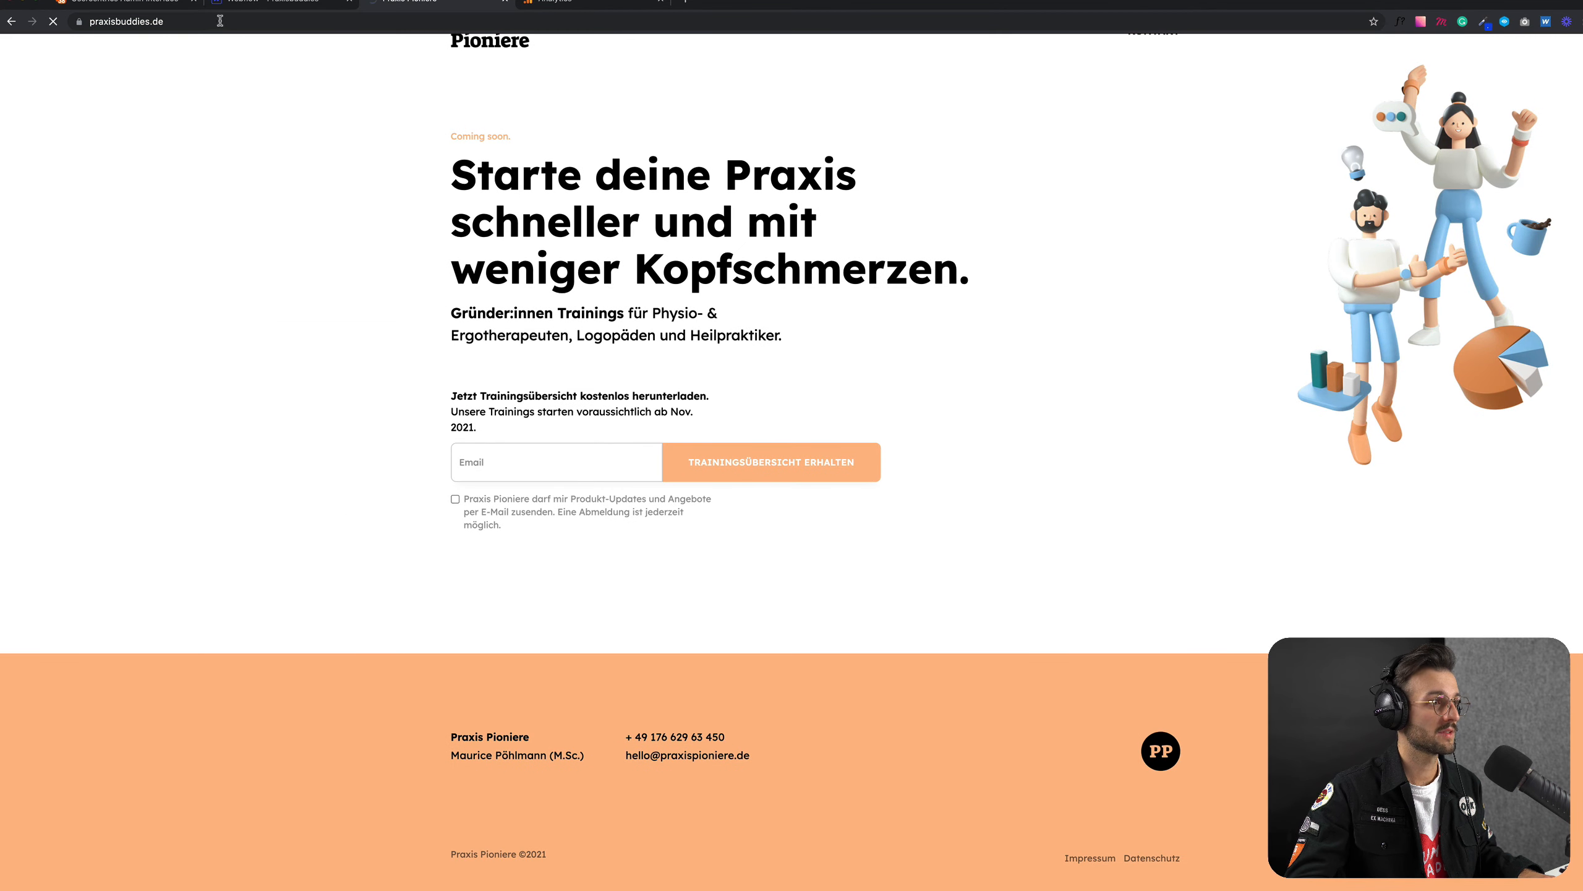
{"action": "left_click", "coordinate": [223, 22]}
{"action": "key", "text": "super+c"}
{"action": "left_click", "coordinate": [267, 3]}
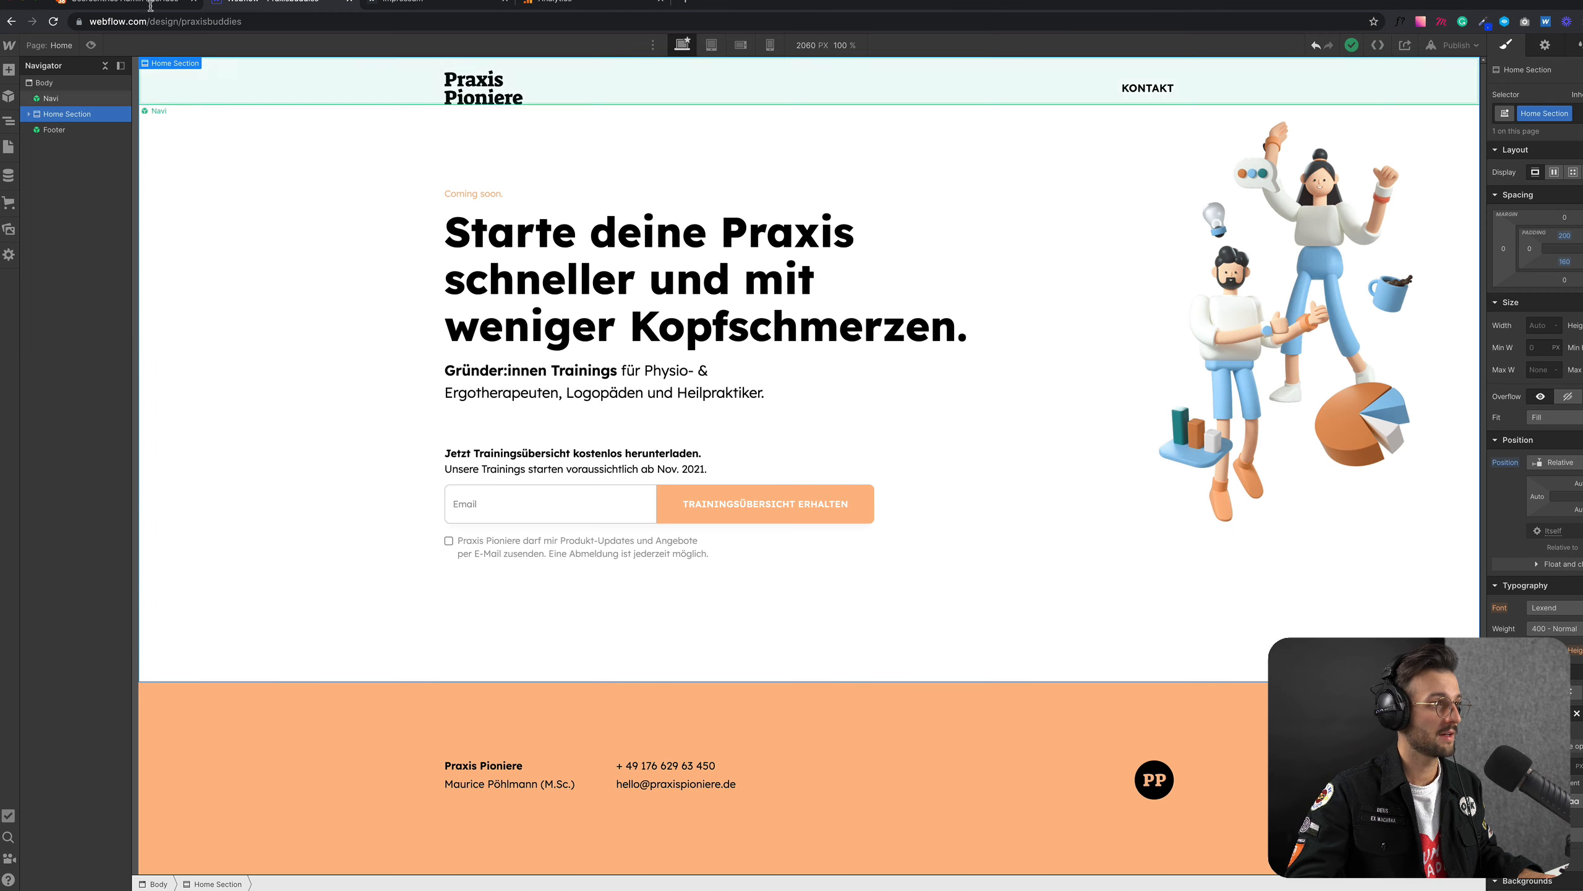
{"action": "left_click", "coordinate": [146, 3]}
{"action": "key", "text": "super+v"}
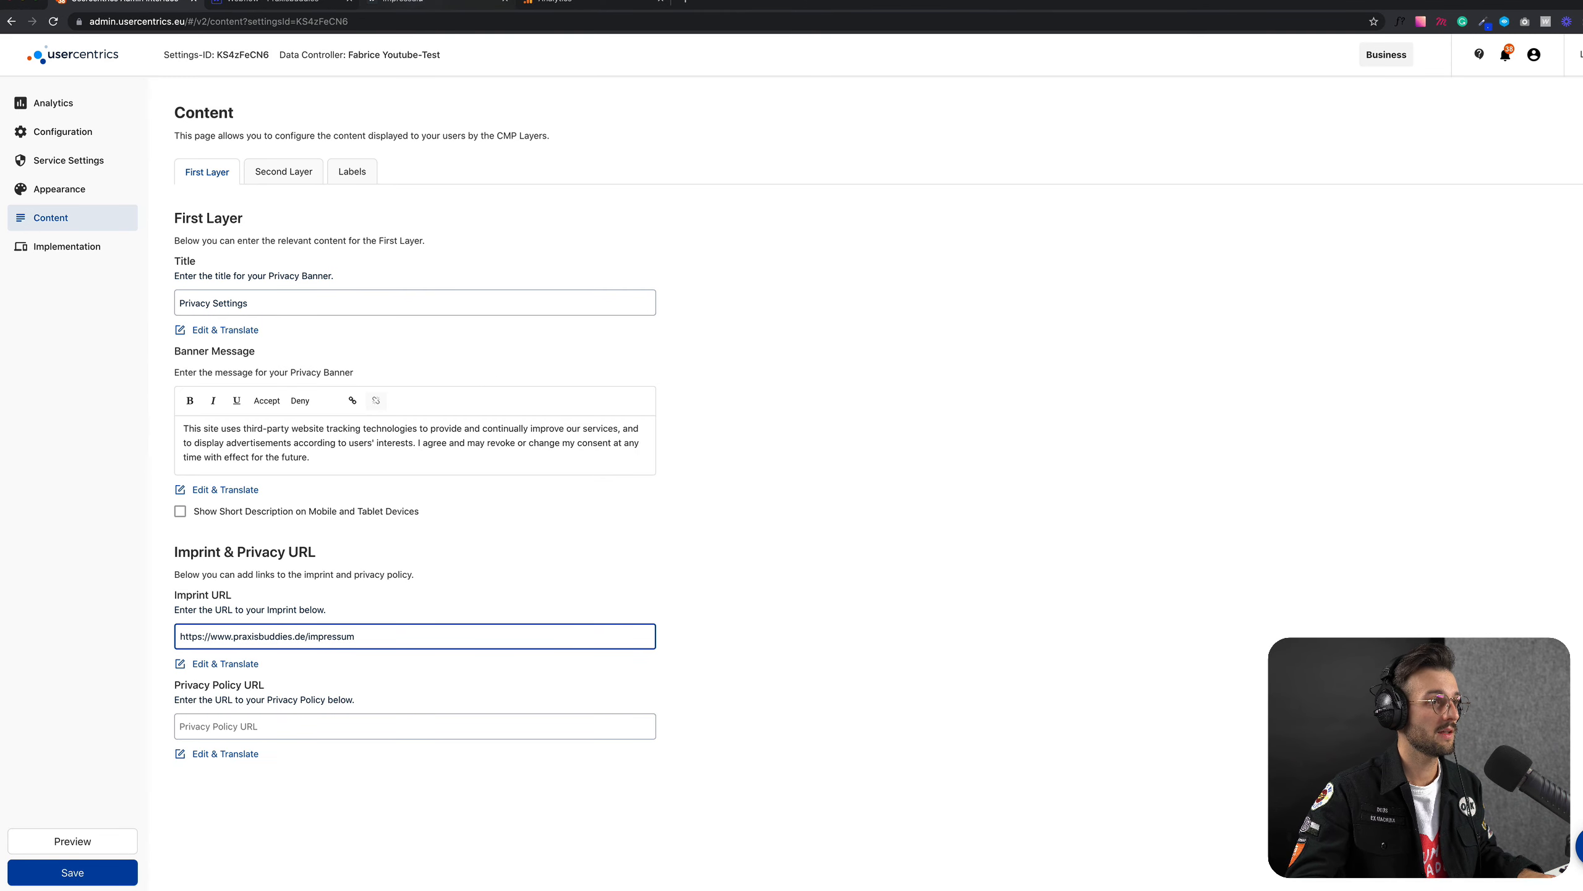
{"action": "left_click", "coordinate": [408, 5]}
{"action": "scroll", "coordinate": [1091, 809], "scroll_direction": "down", "scroll_amount": 1}
{"action": "scroll", "coordinate": [1091, 809], "scroll_direction": "down", "scroll_amount": 3}
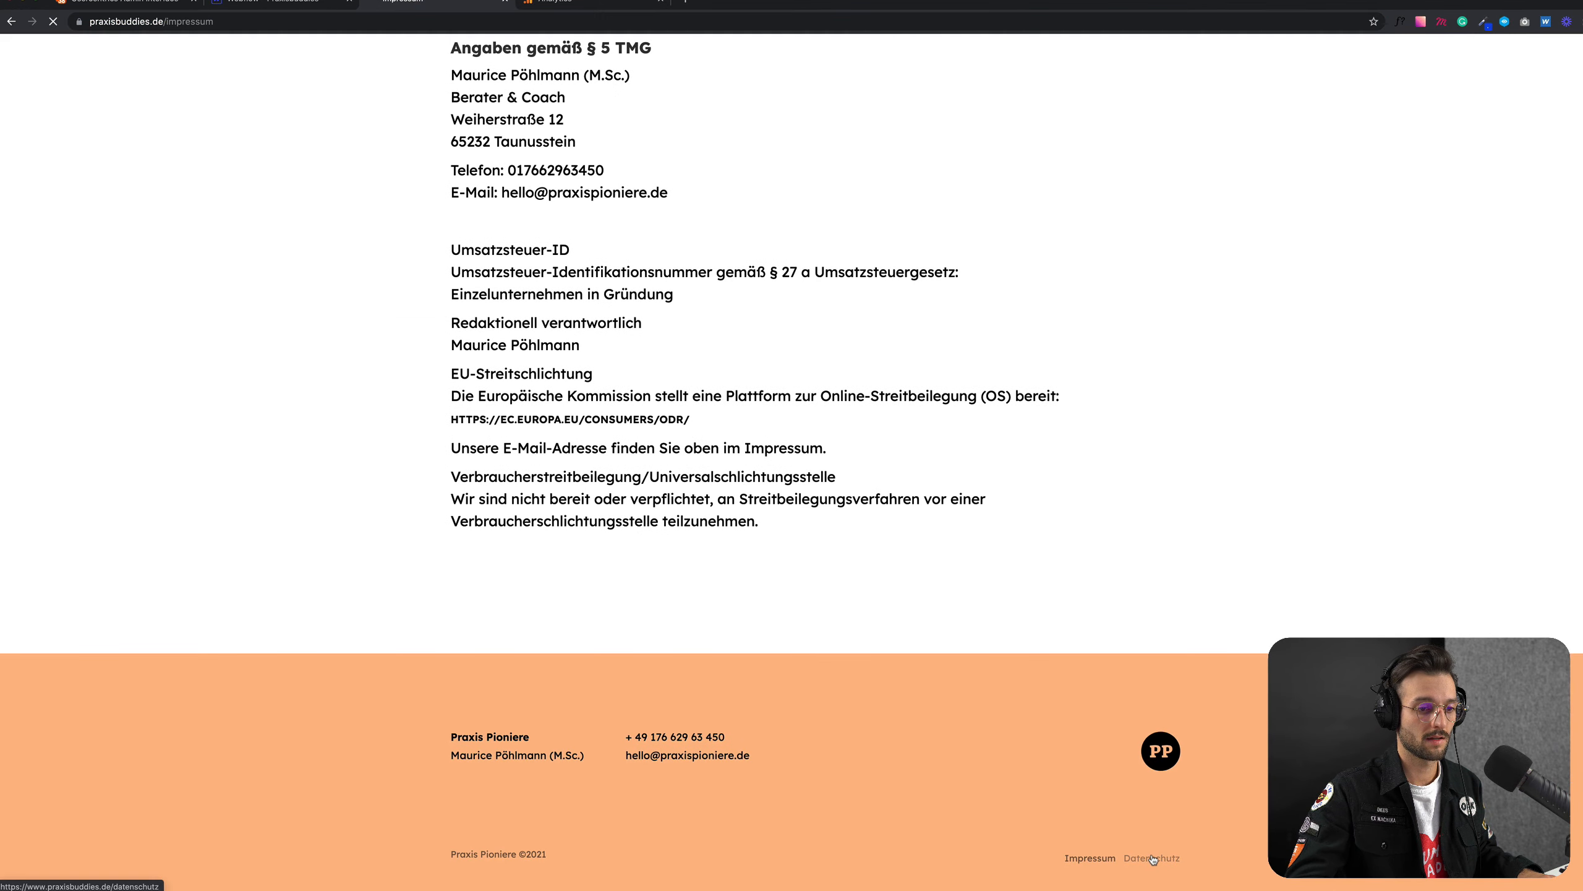
{"action": "left_click", "coordinate": [1151, 863]}
{"action": "left_click", "coordinate": [281, 21]}
{"action": "key", "text": "super+c"}
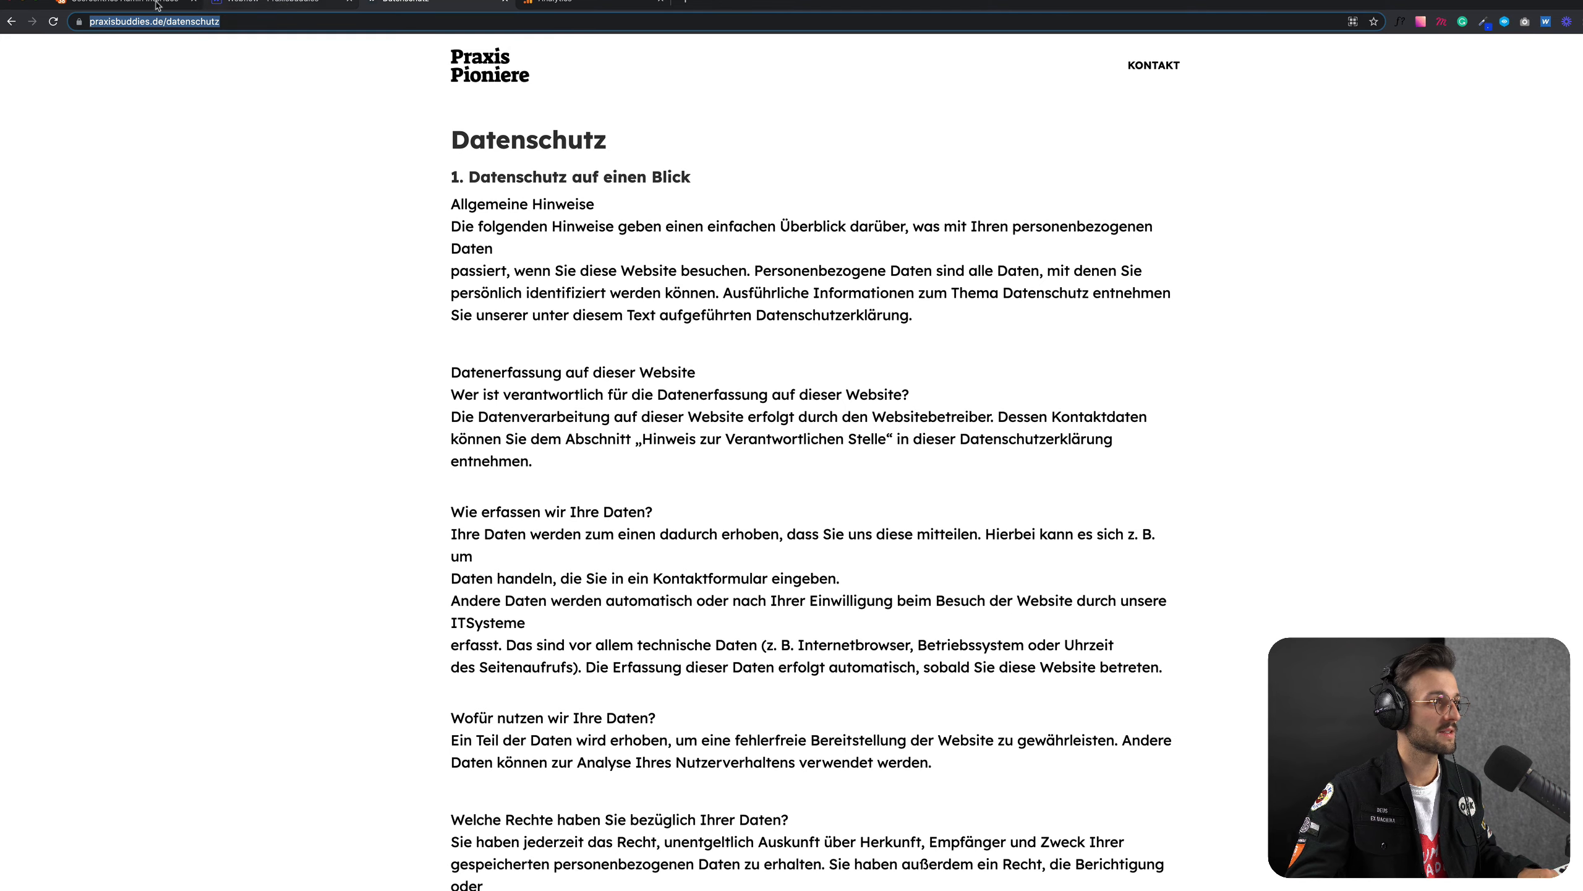
{"action": "left_click", "coordinate": [125, 4]}
{"action": "left_click", "coordinate": [296, 740]}
{"action": "key", "text": "super+v"}
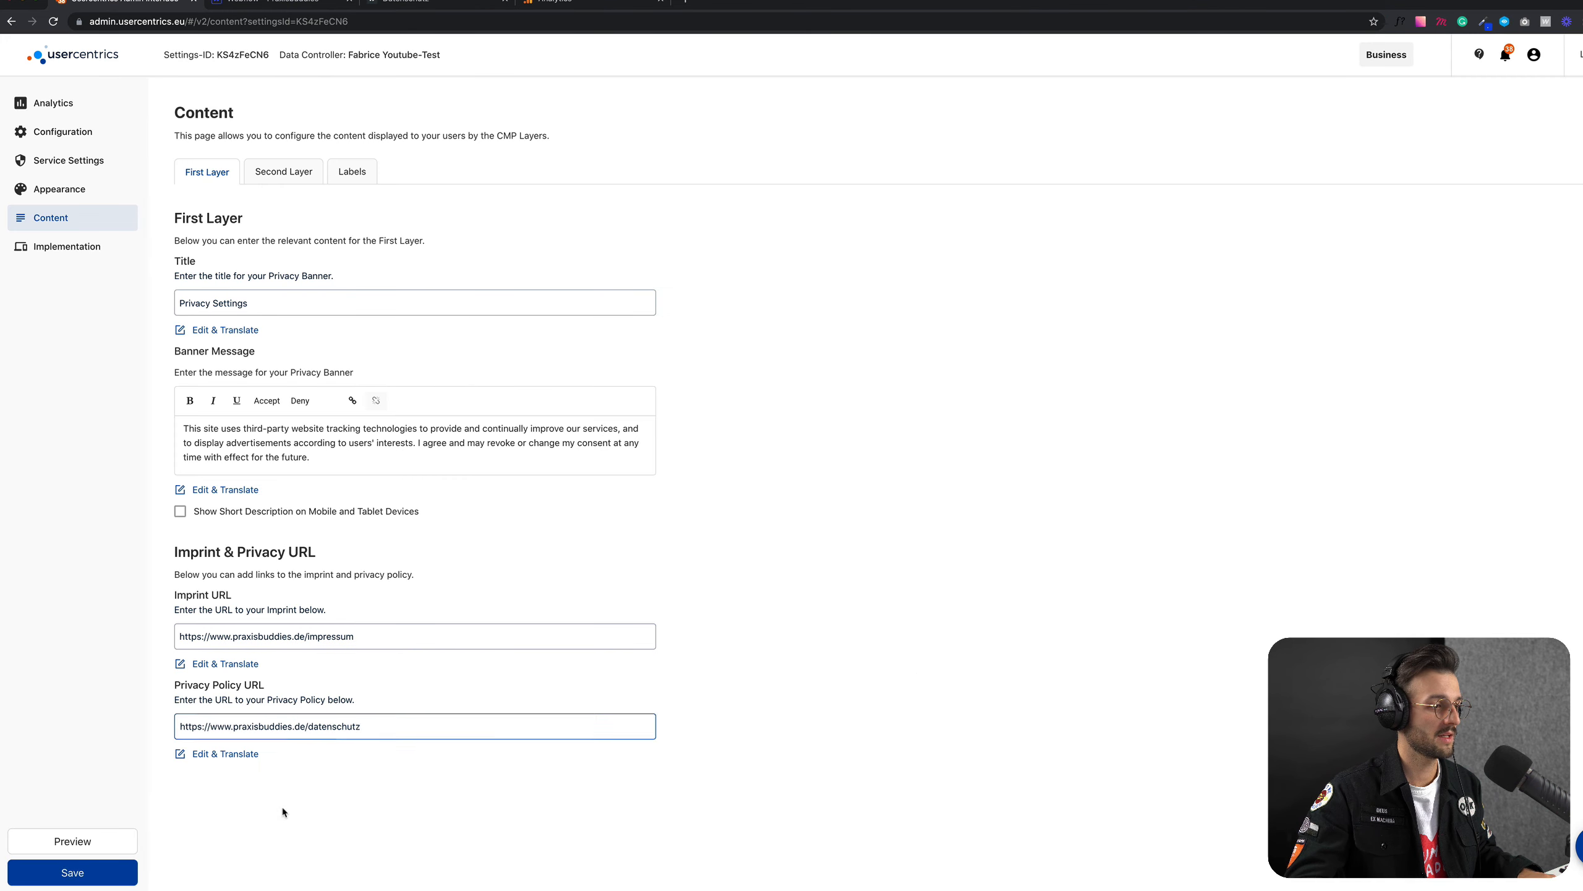
{"action": "left_click", "coordinate": [99, 877]}
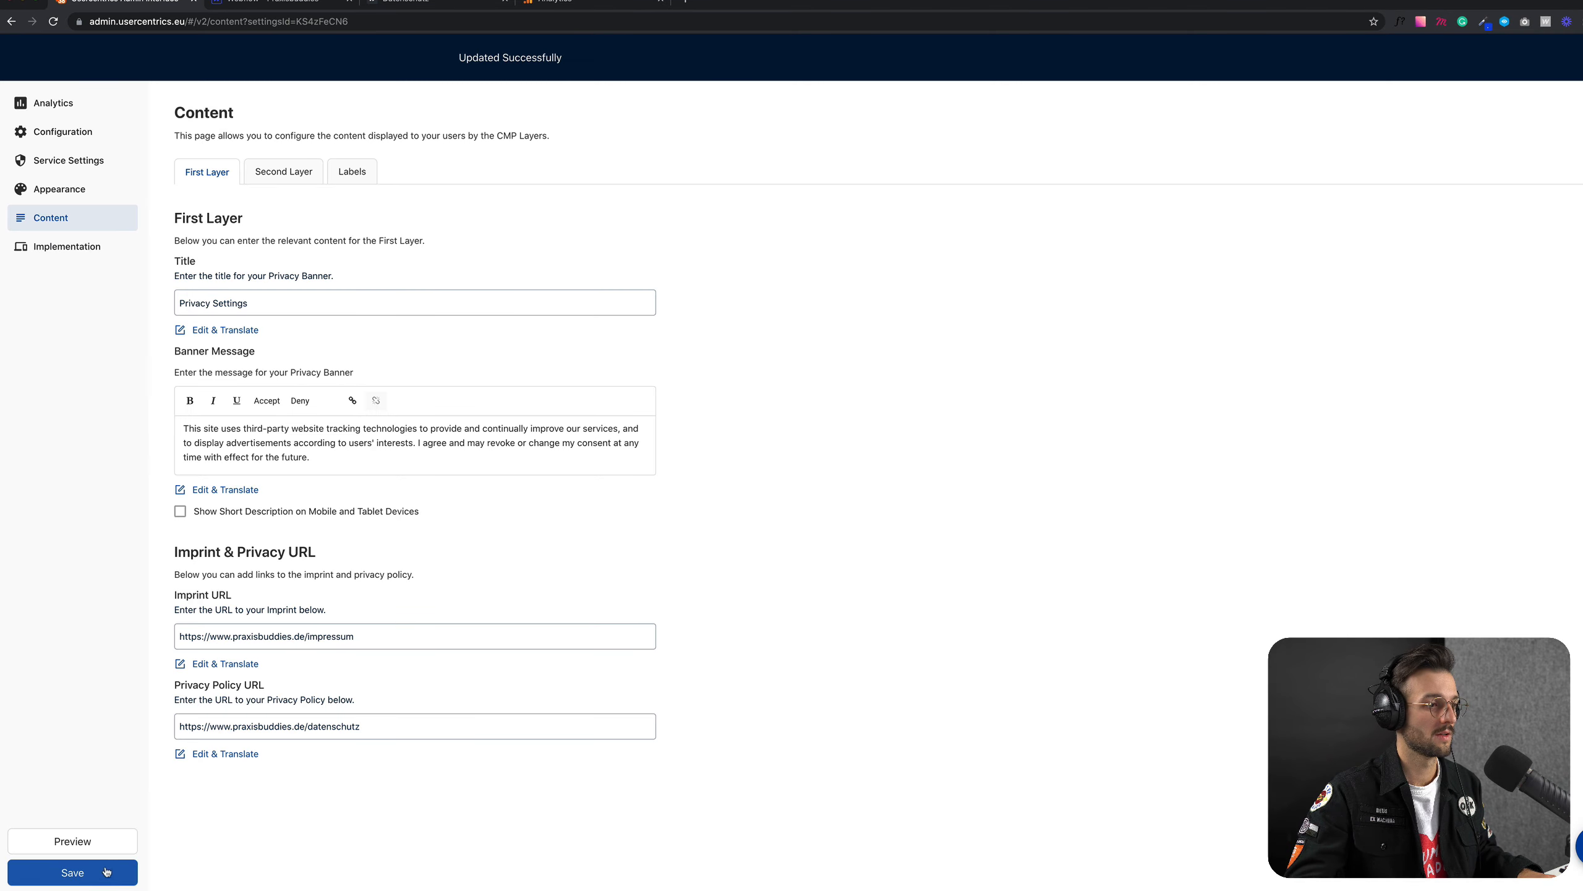
Step: Preview the consent banner again and check the Privacy Policy and Imprint links in its privacy settings dialog
{"action": "left_click", "coordinate": [103, 842]}
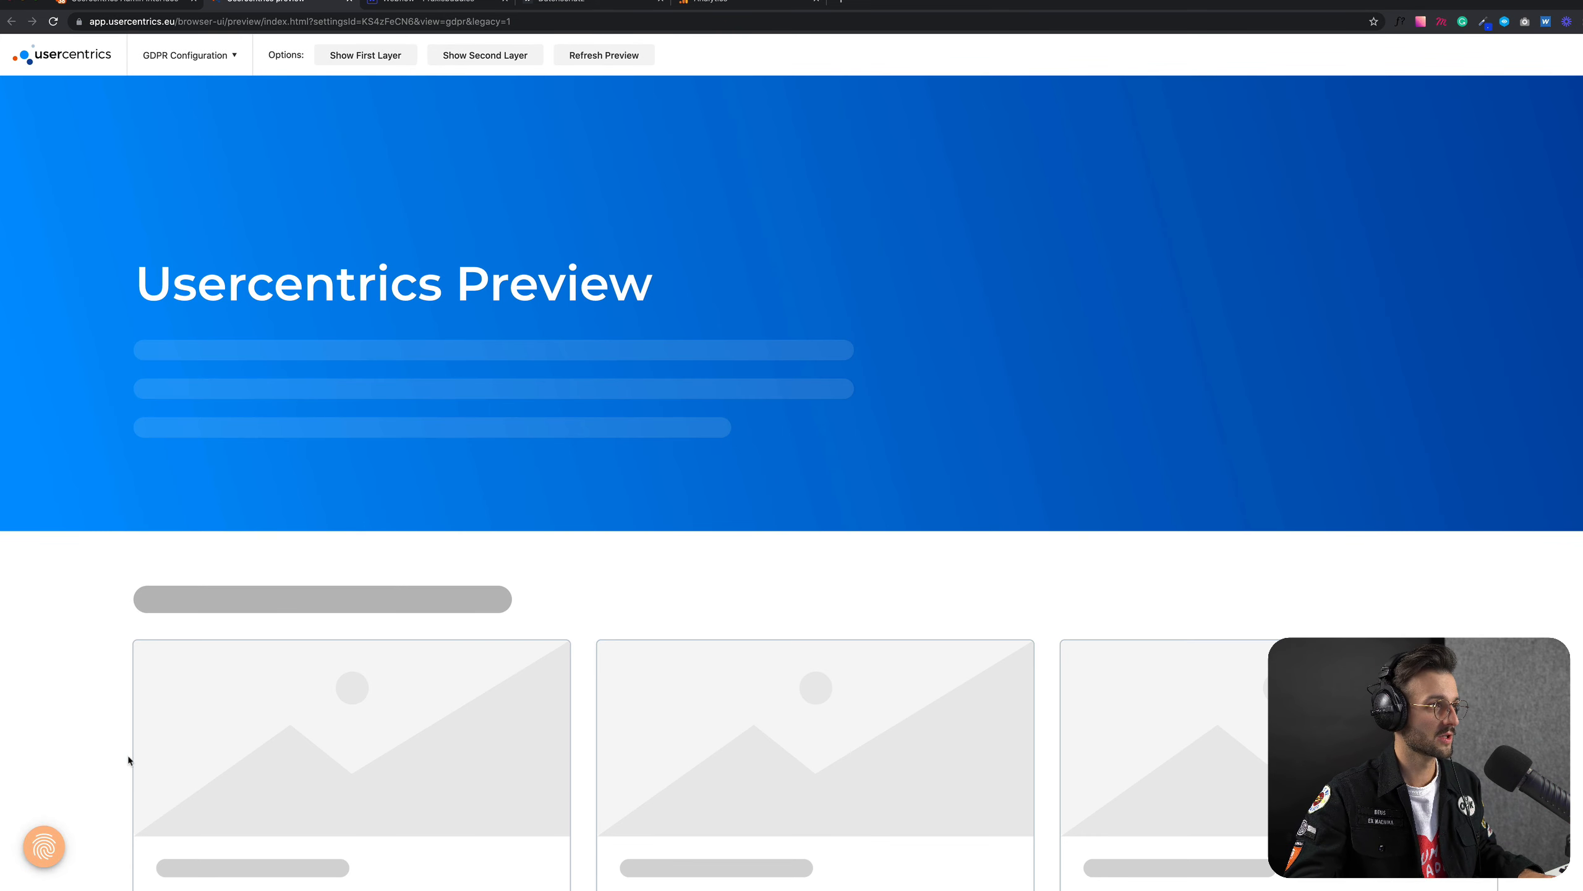
{"action": "left_click", "coordinate": [44, 846]}
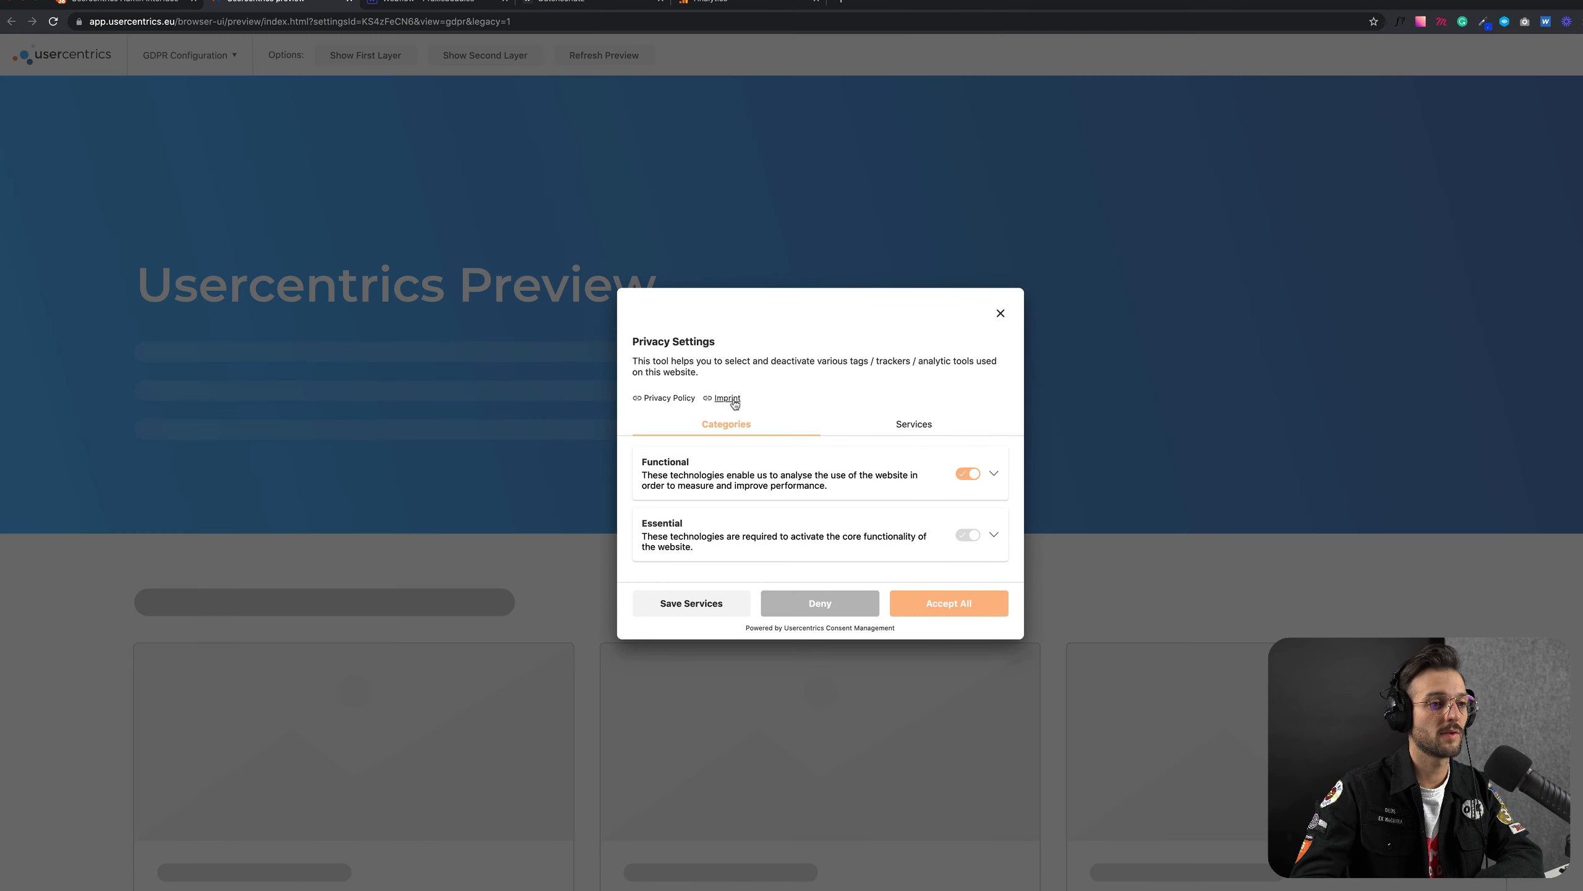
{"action": "left_click", "coordinate": [1001, 315]}
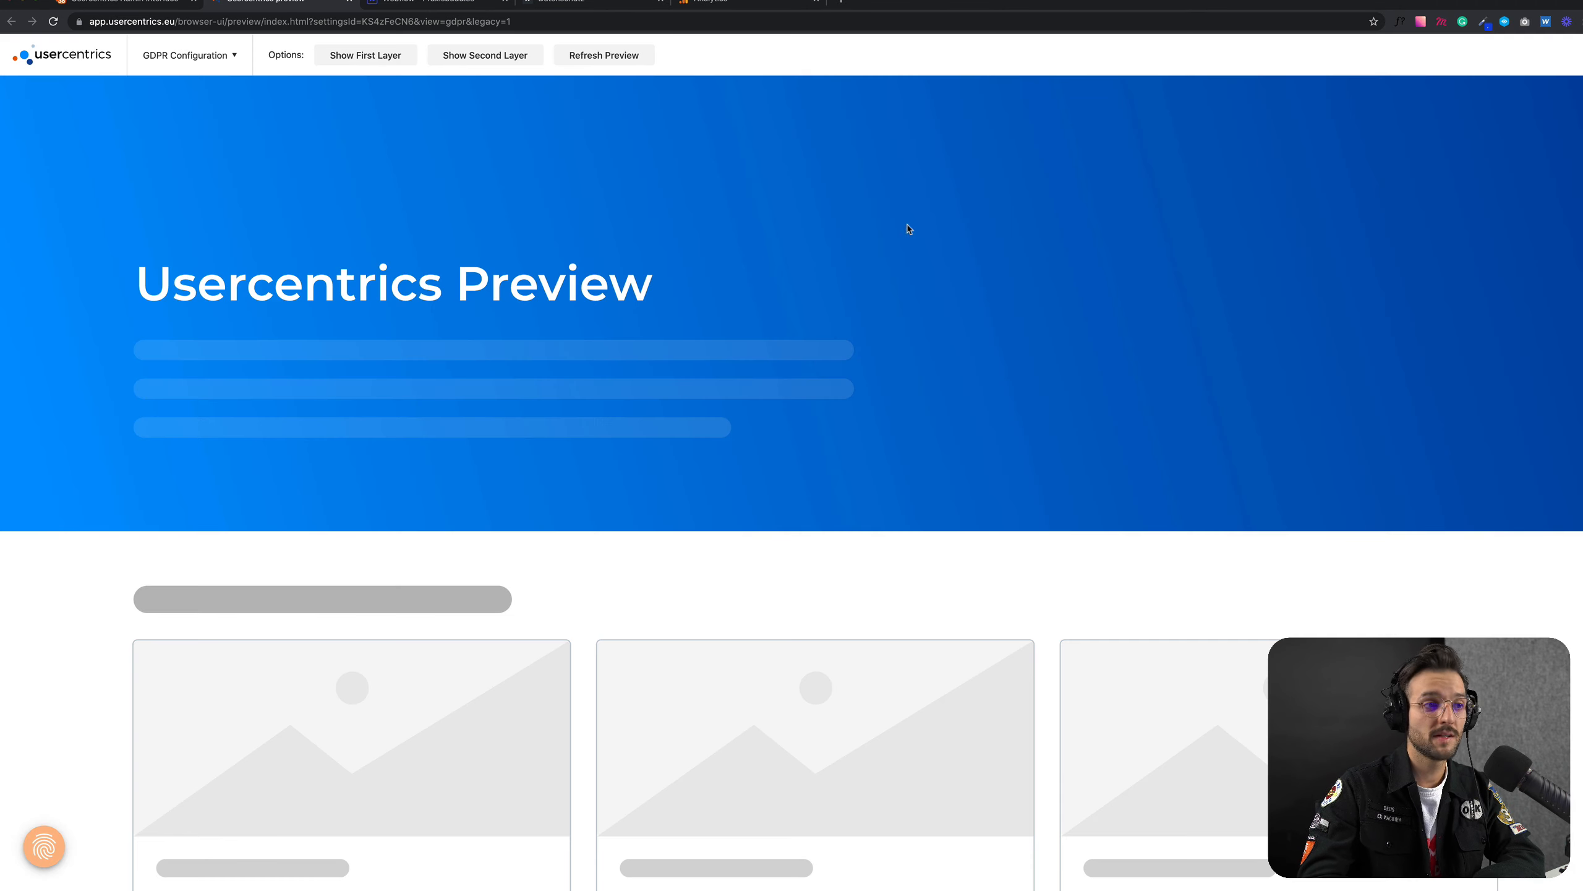
{"action": "left_click", "coordinate": [138, 3]}
{"action": "left_click", "coordinate": [342, 3]}
{"action": "left_click", "coordinate": [349, 2]}
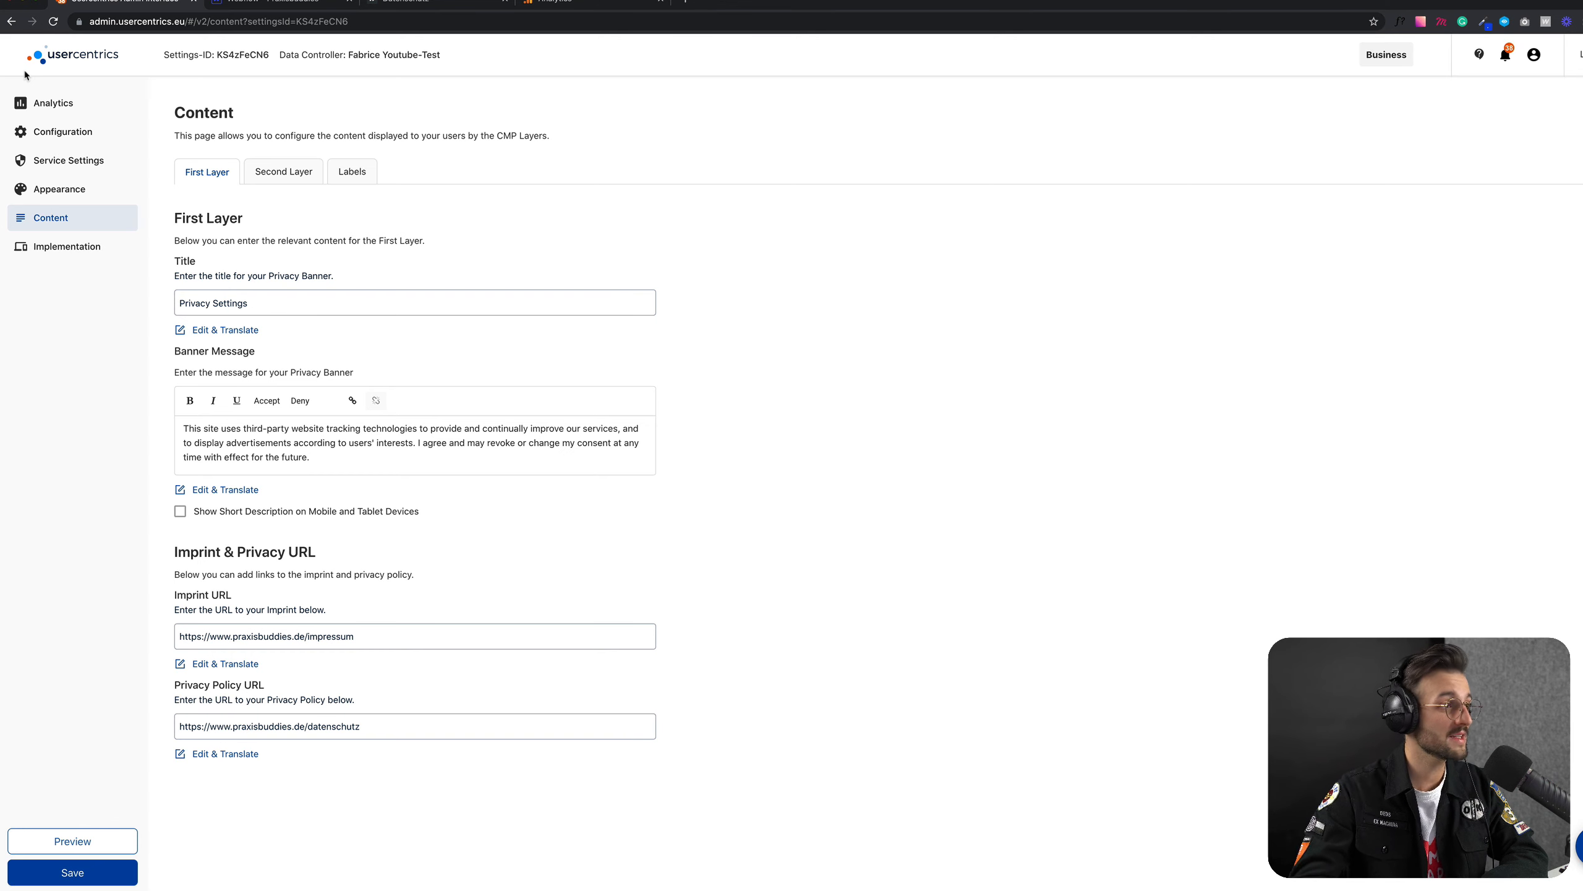
Step: Try to copy the script tag from the Implementation page, and switch to the Praxisbuddies project's Custom Code settings in Webflow
{"action": "left_click", "coordinate": [75, 249]}
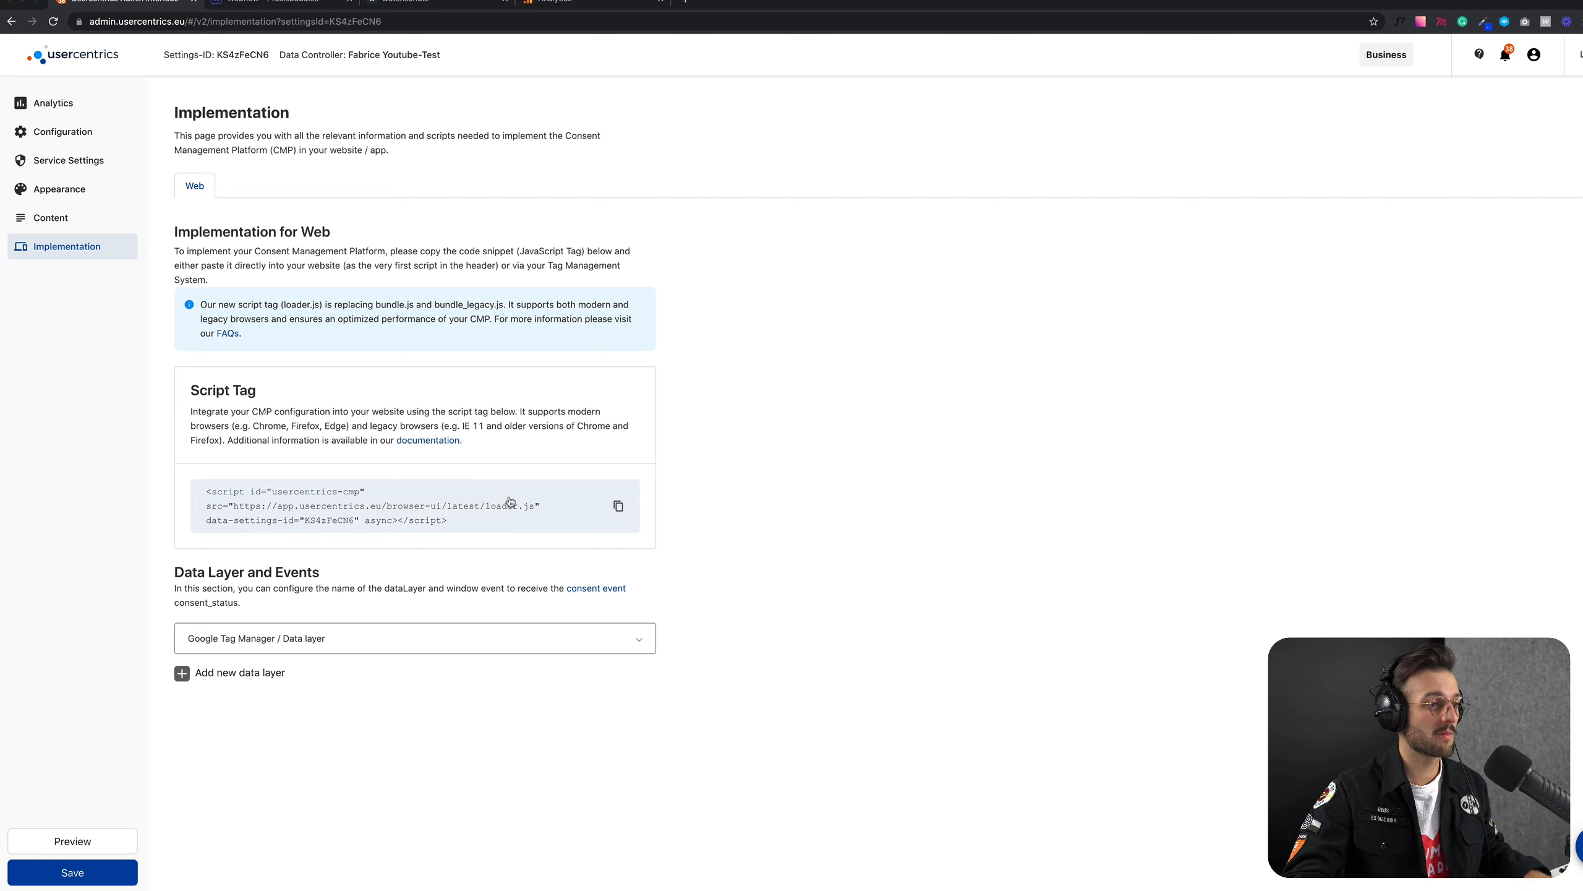
{"action": "left_click", "coordinate": [618, 509]}
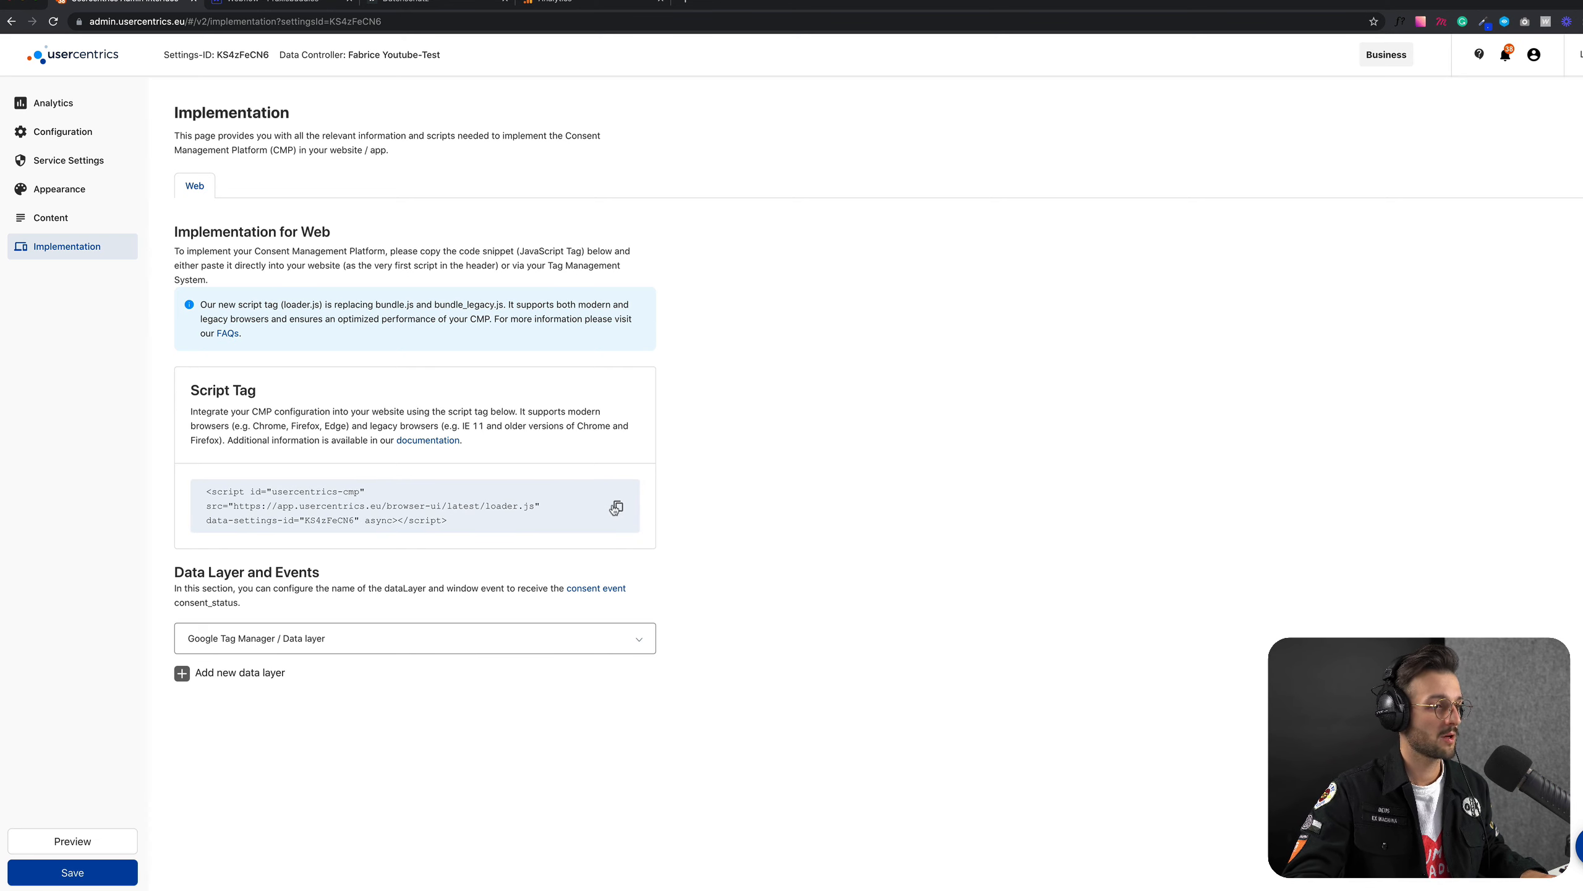
{"action": "left_click", "coordinate": [285, 3]}
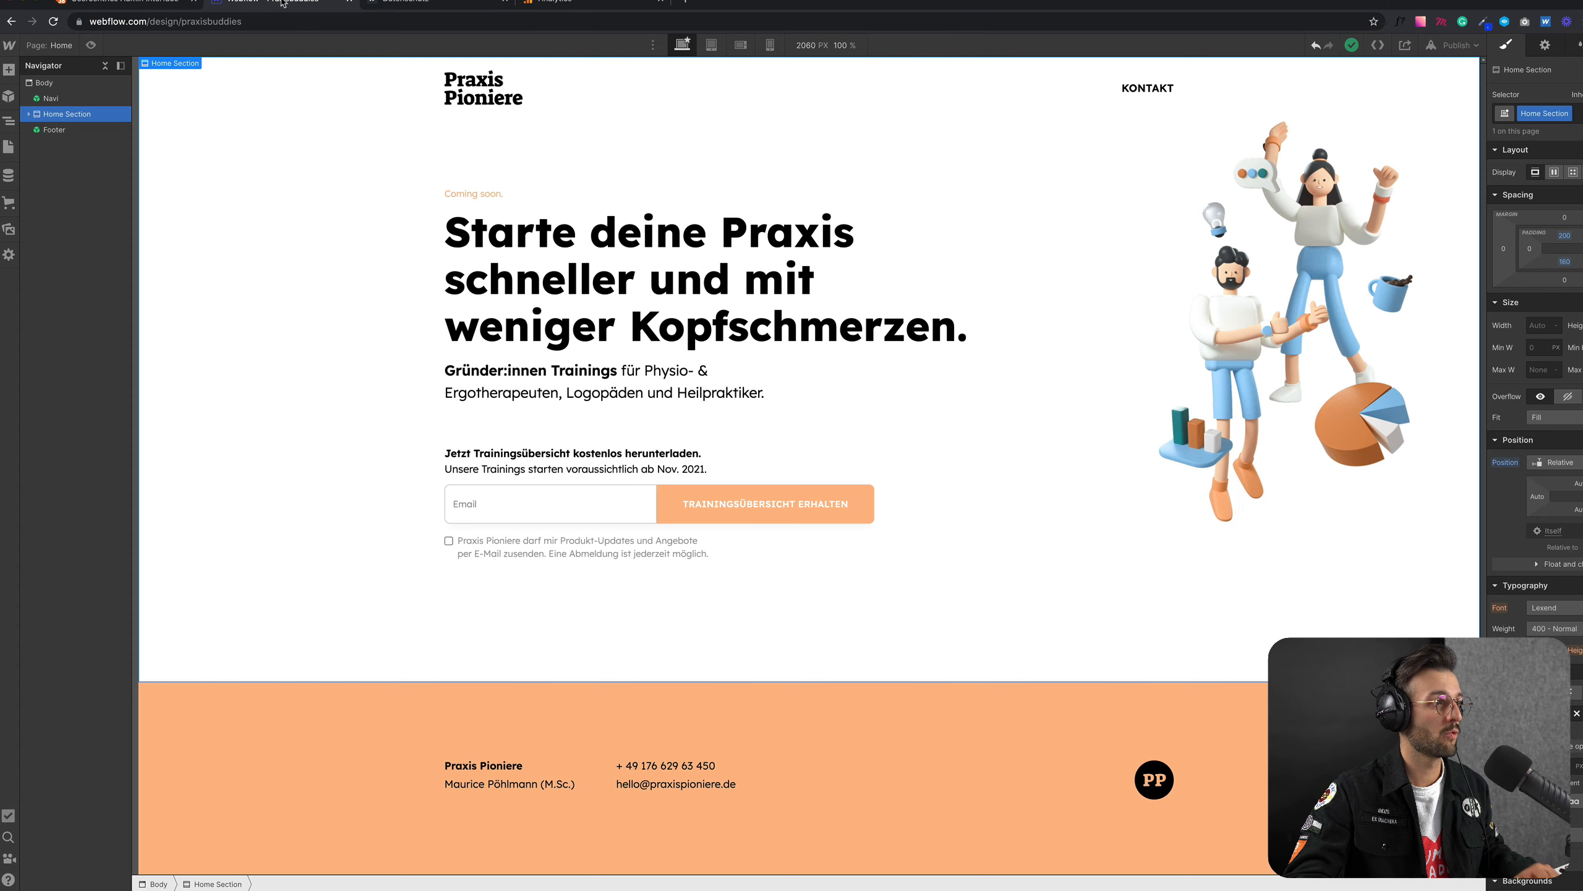
{"action": "left_click", "coordinate": [9, 46]}
{"action": "left_click", "coordinate": [52, 91]}
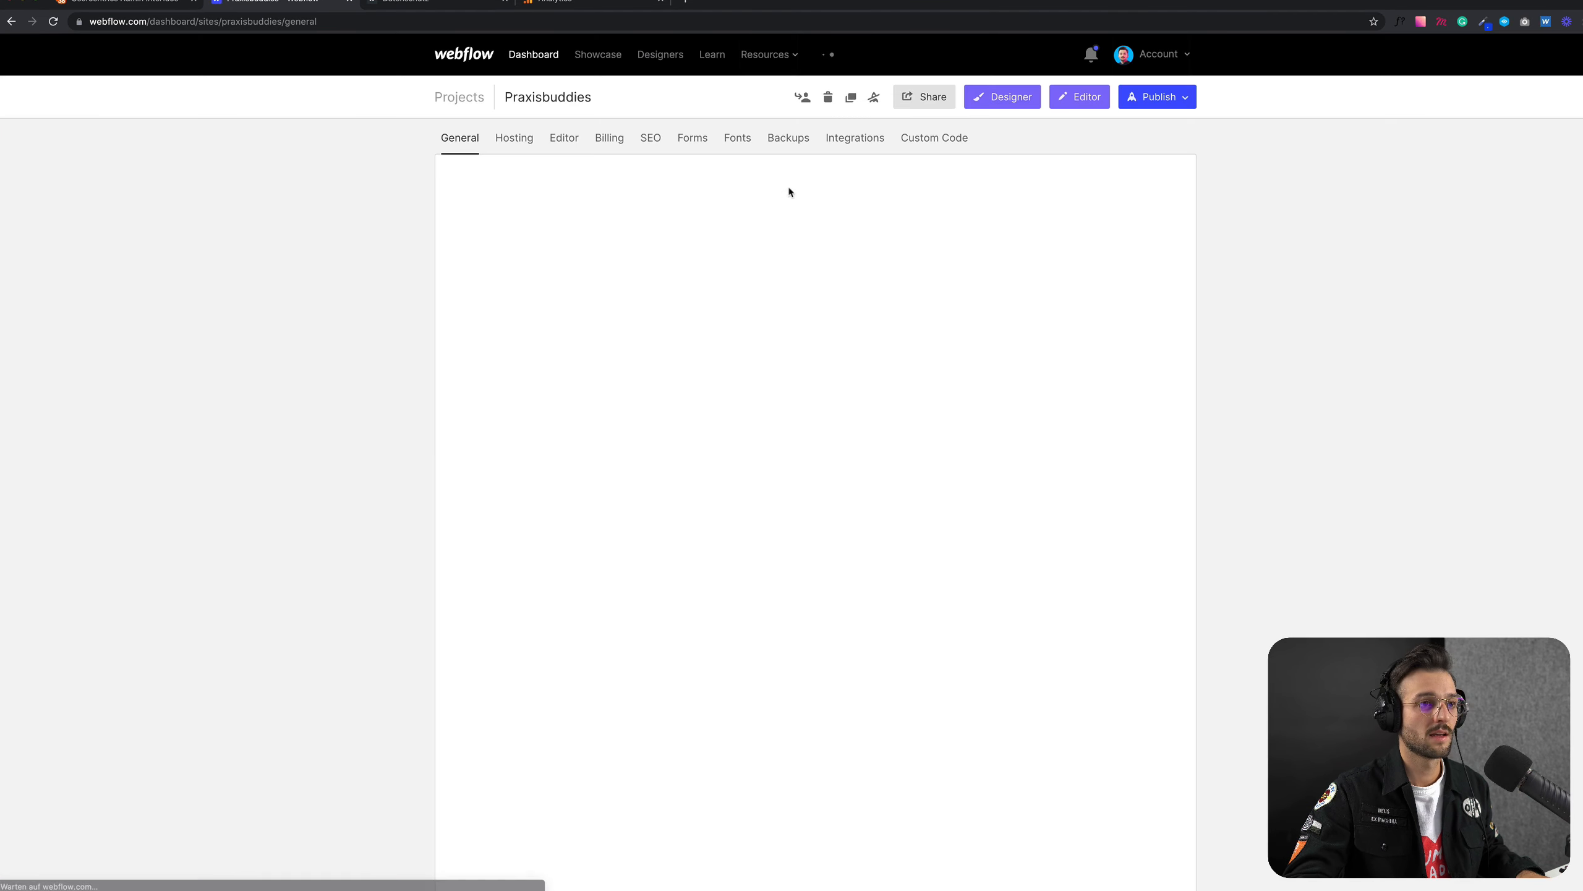
{"action": "left_click", "coordinate": [937, 141]}
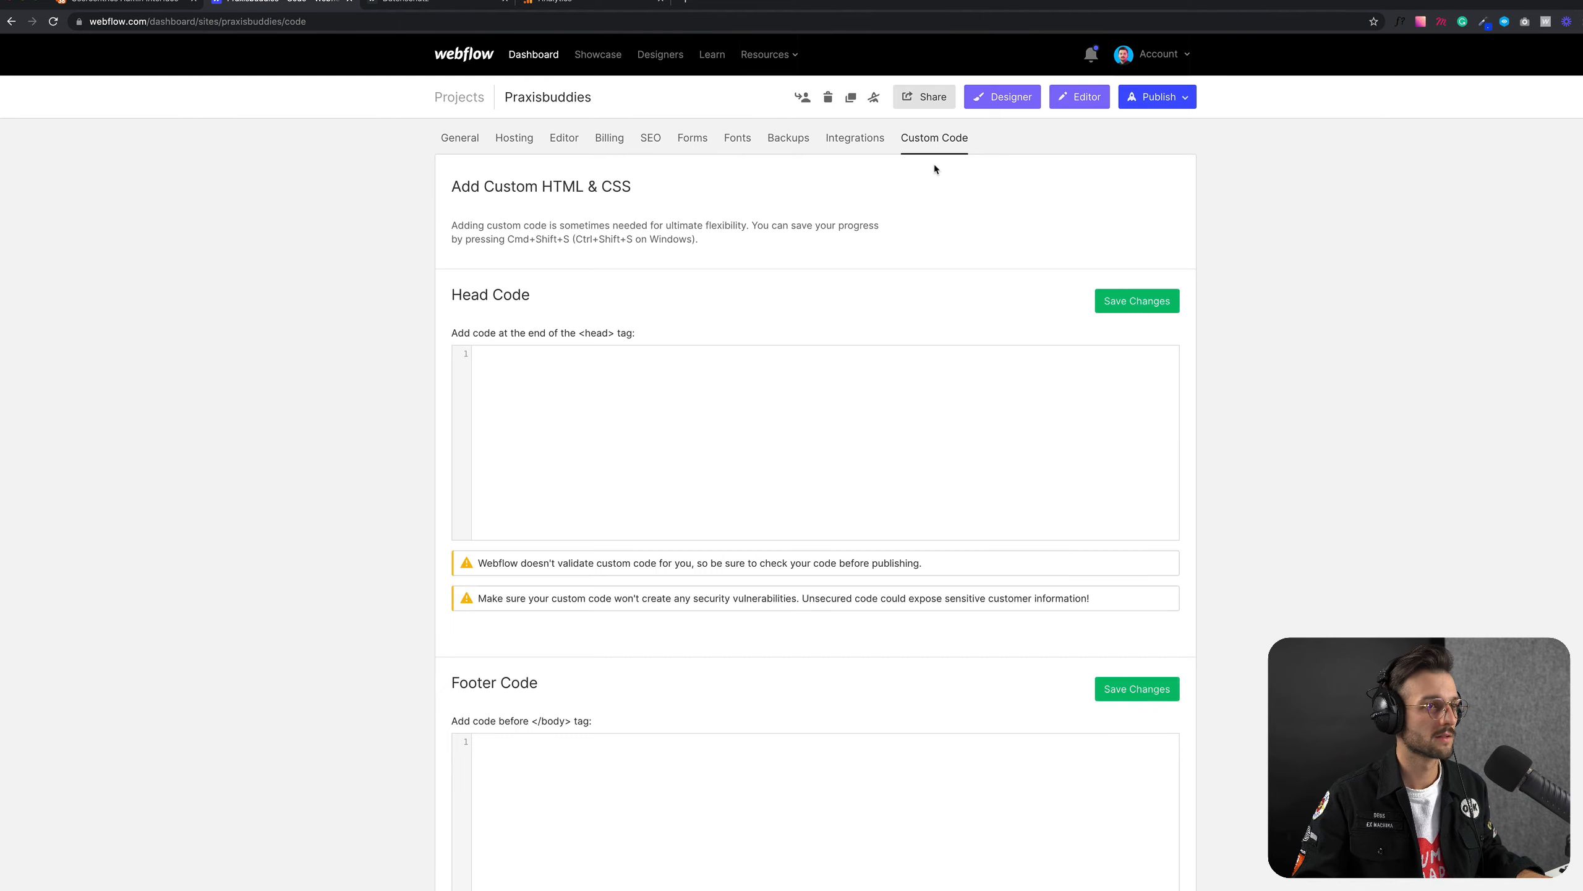
{"action": "left_click", "coordinate": [558, 433]}
{"action": "key", "text": "ctrl+v"}
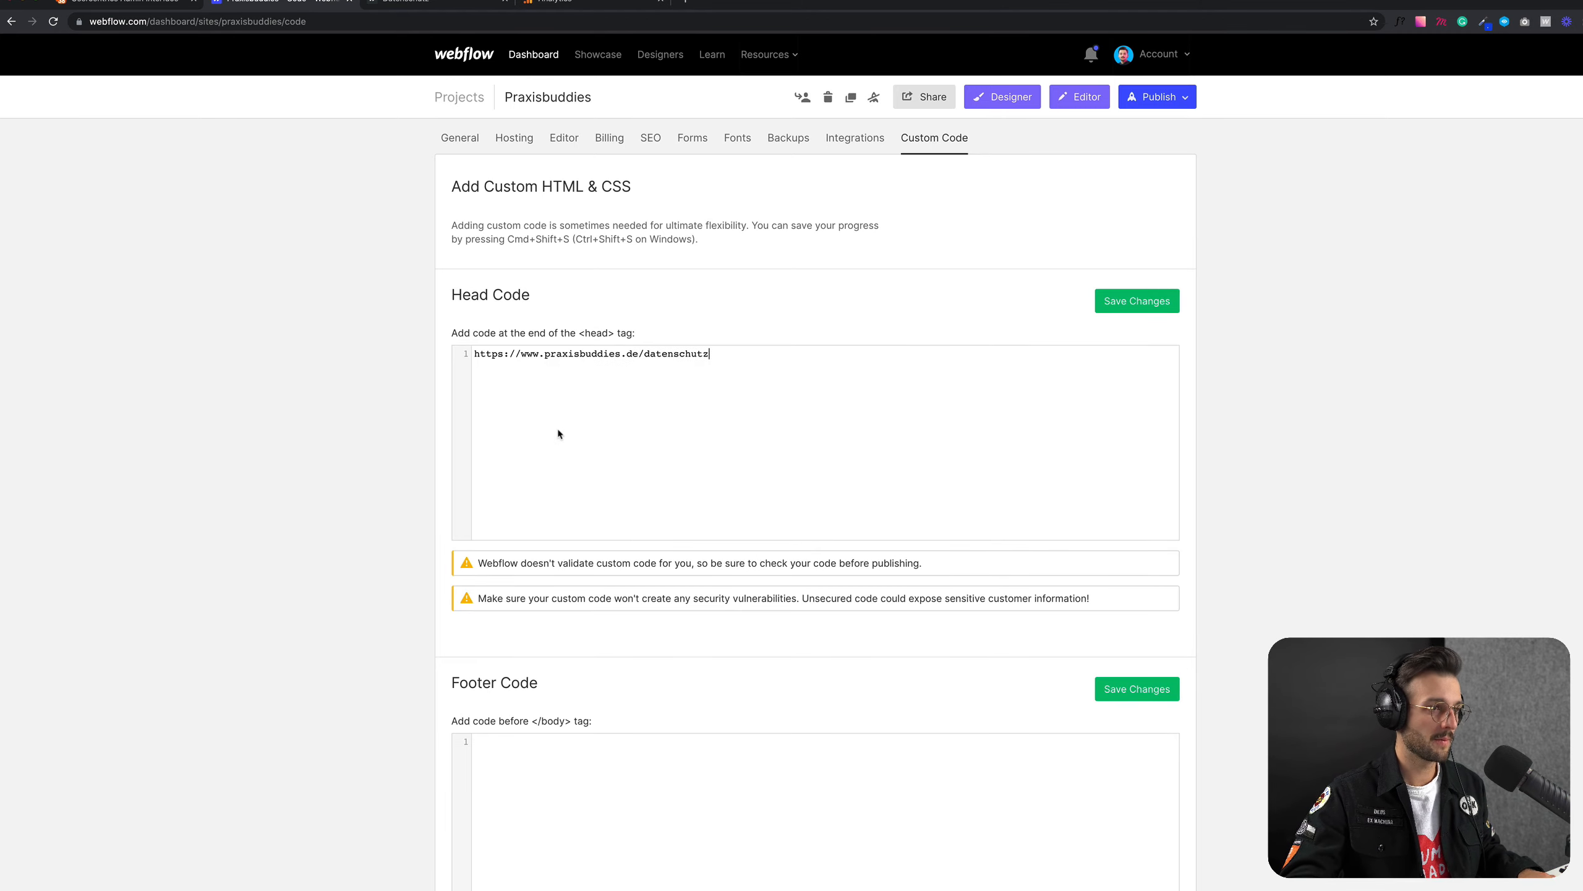
{"action": "key", "text": "ctrl+z"}
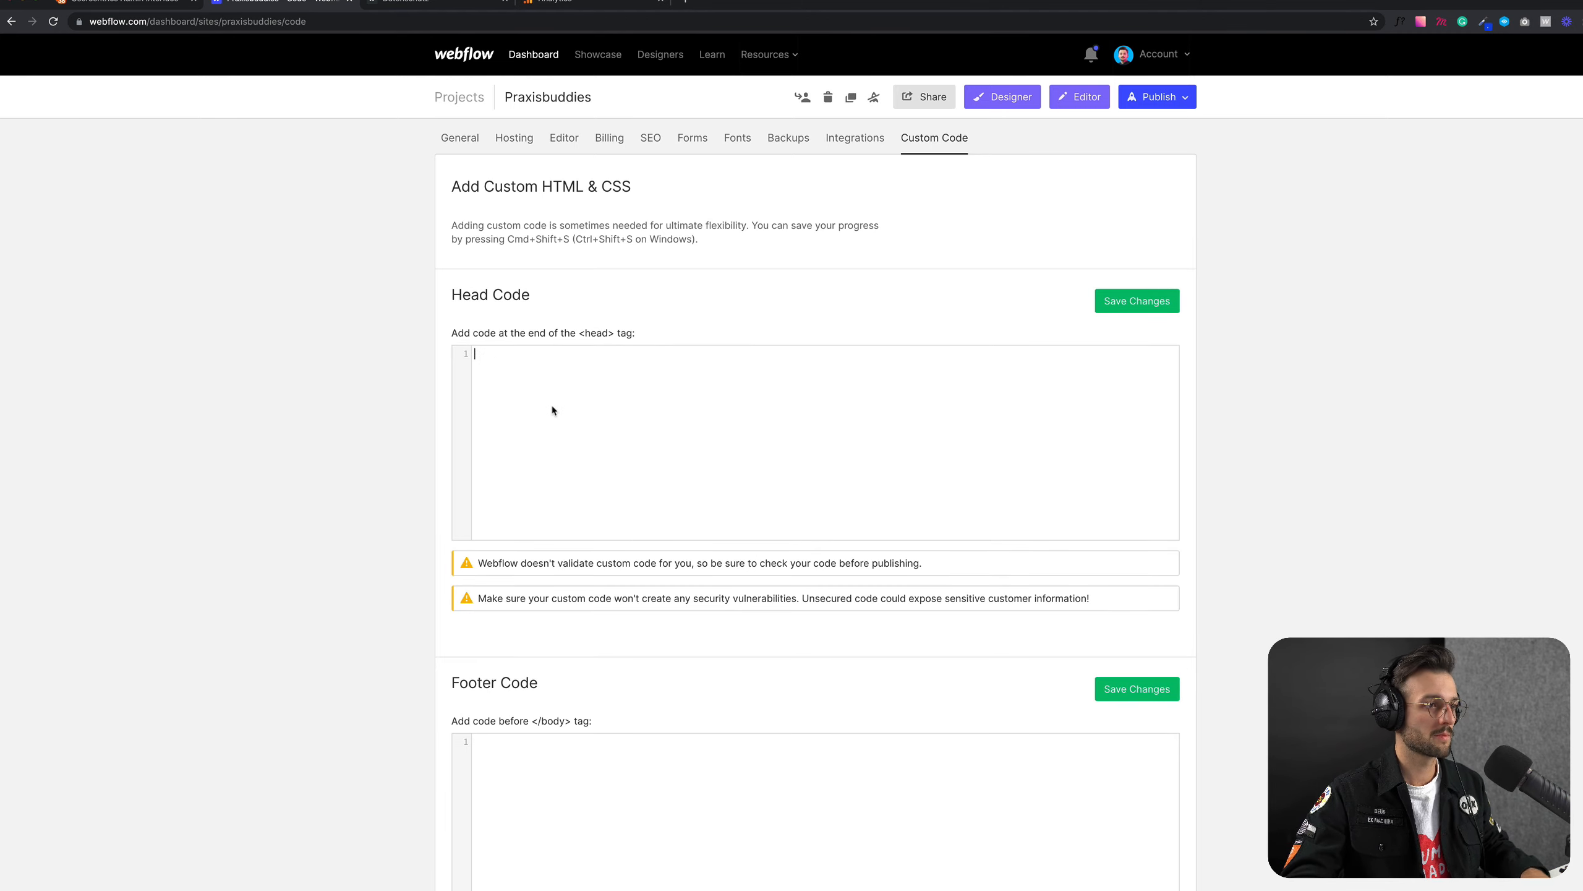
Step: Copy the script tag from Usercentrics and paste it into the Praxisbuddies Head Code in Webflow, adding two empty lines below it
{"action": "left_click", "coordinate": [122, 3]}
{"action": "left_click", "coordinate": [618, 505]}
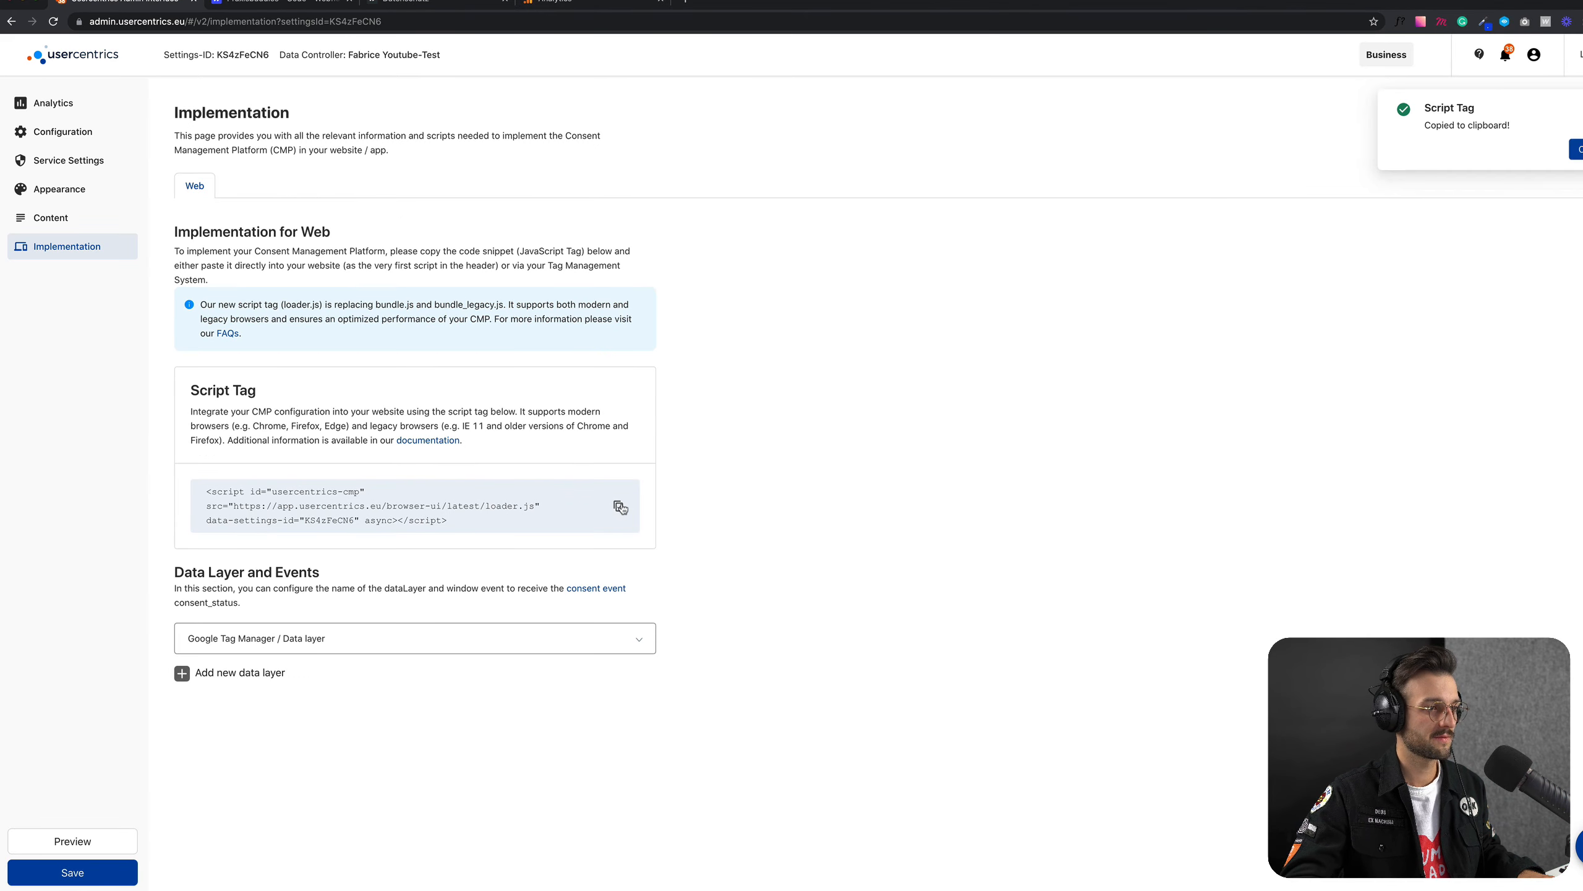
{"action": "left_click", "coordinate": [268, 4]}
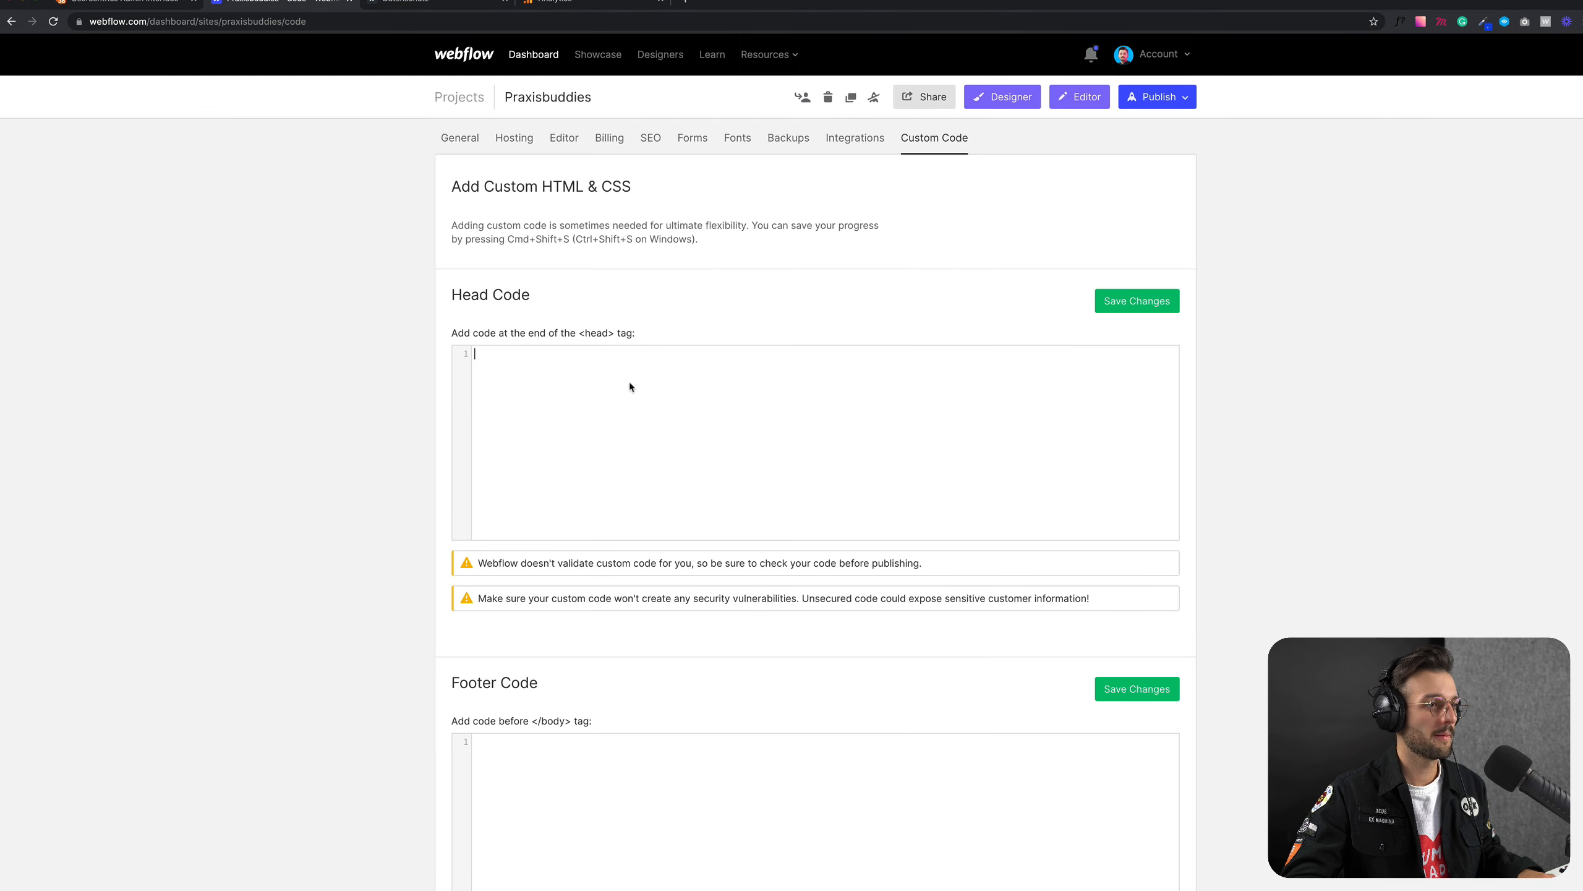
{"action": "key", "text": "ctrl+v"}
{"action": "left_click_drag", "start_coordinate": [600, 352], "coordinate": [453, 356]}
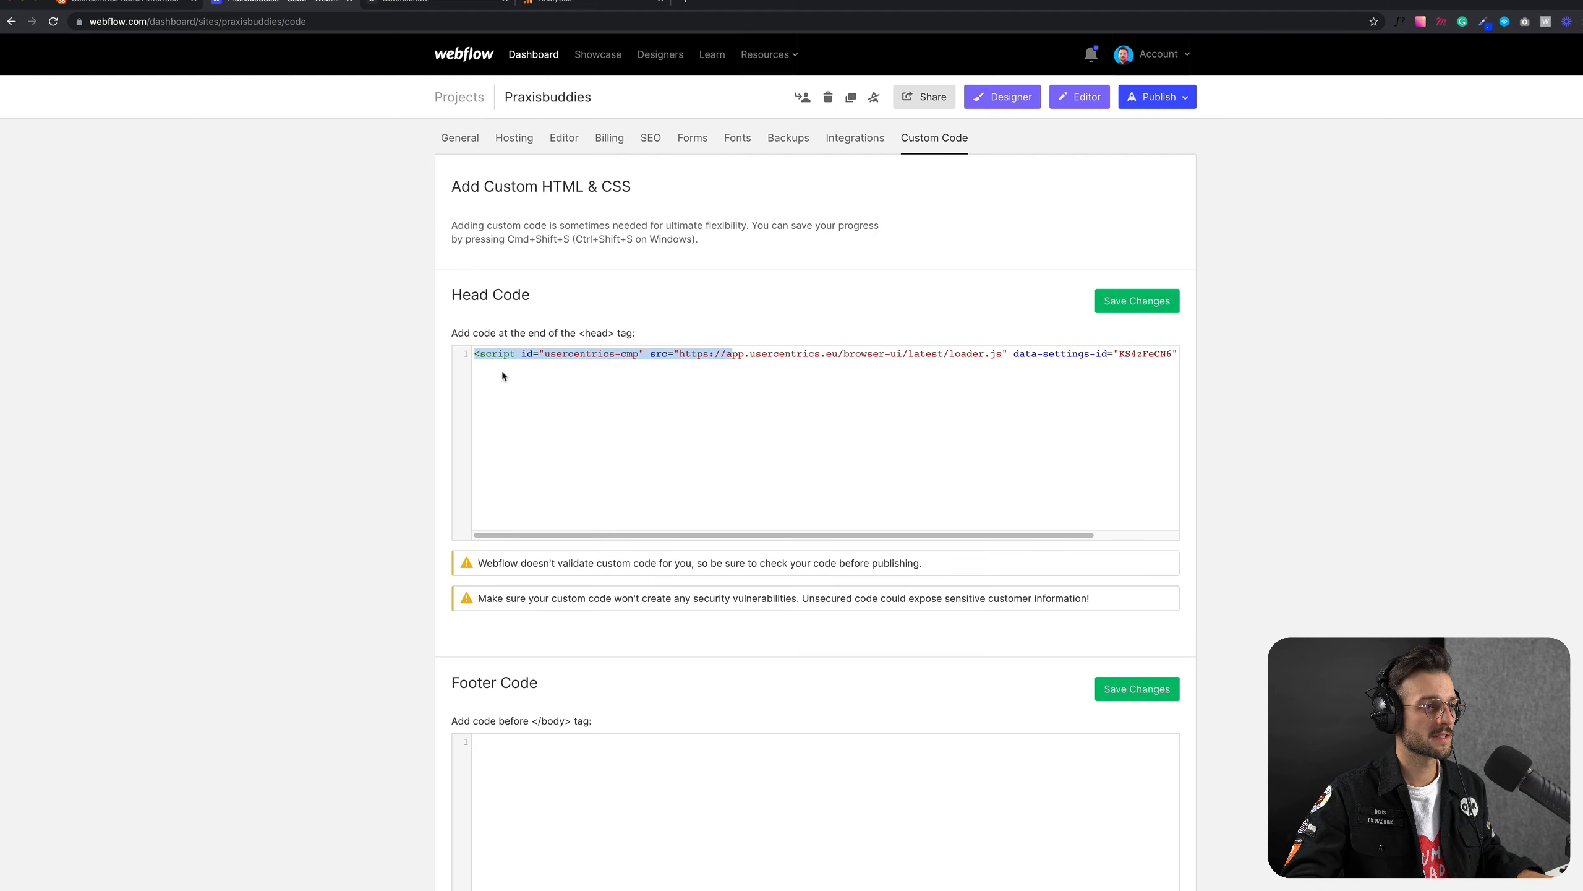
{"action": "left_click", "coordinate": [556, 395]}
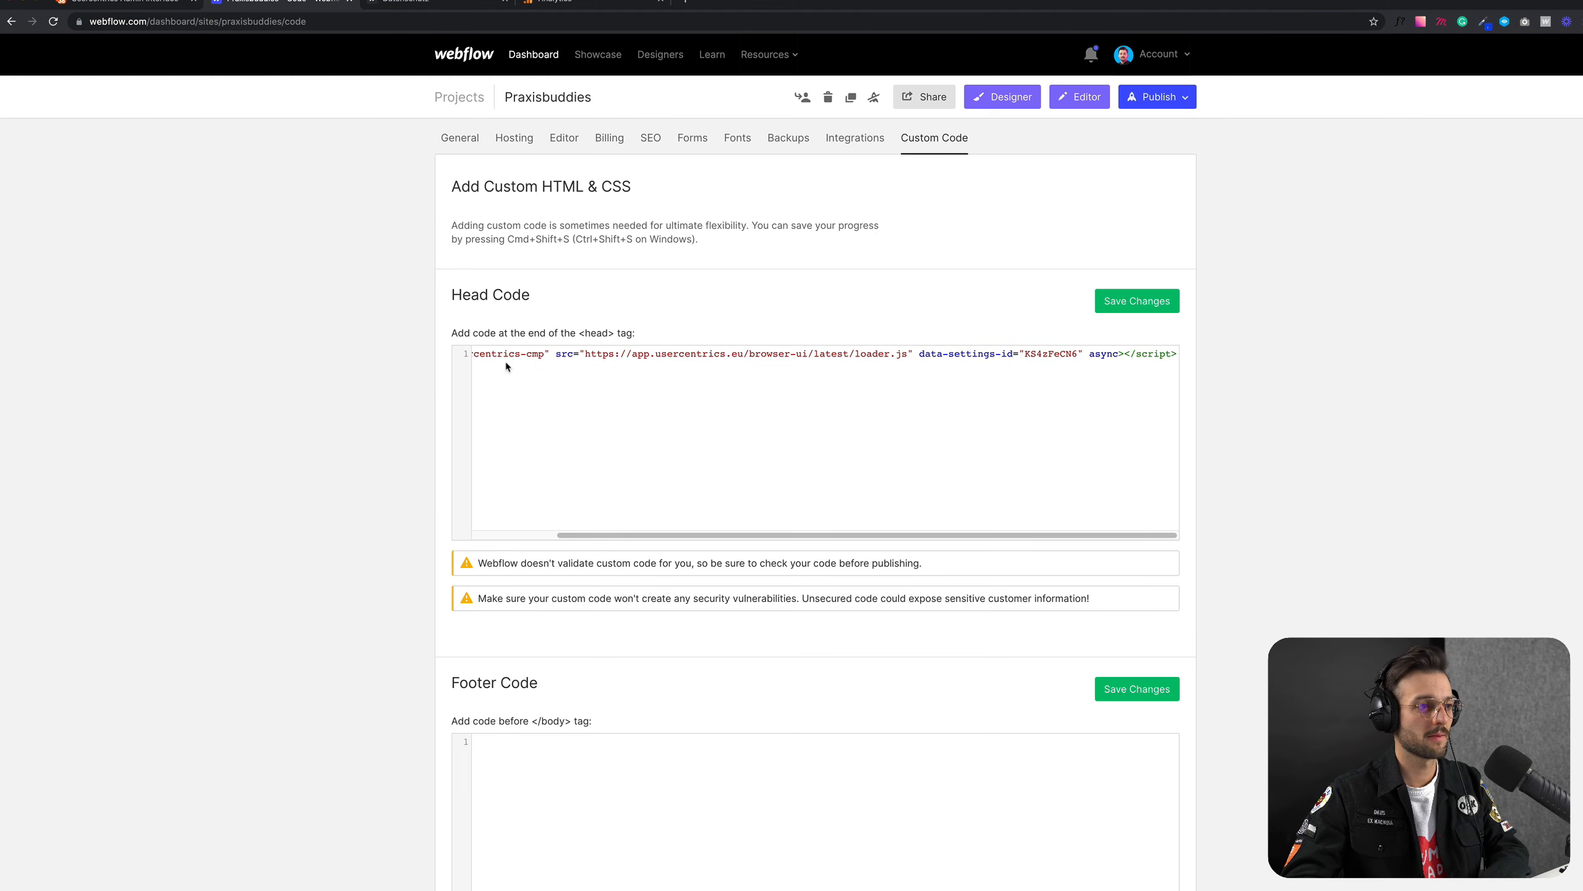
{"action": "key", "text": "Return"}
{"action": "key", "text": "Return"}
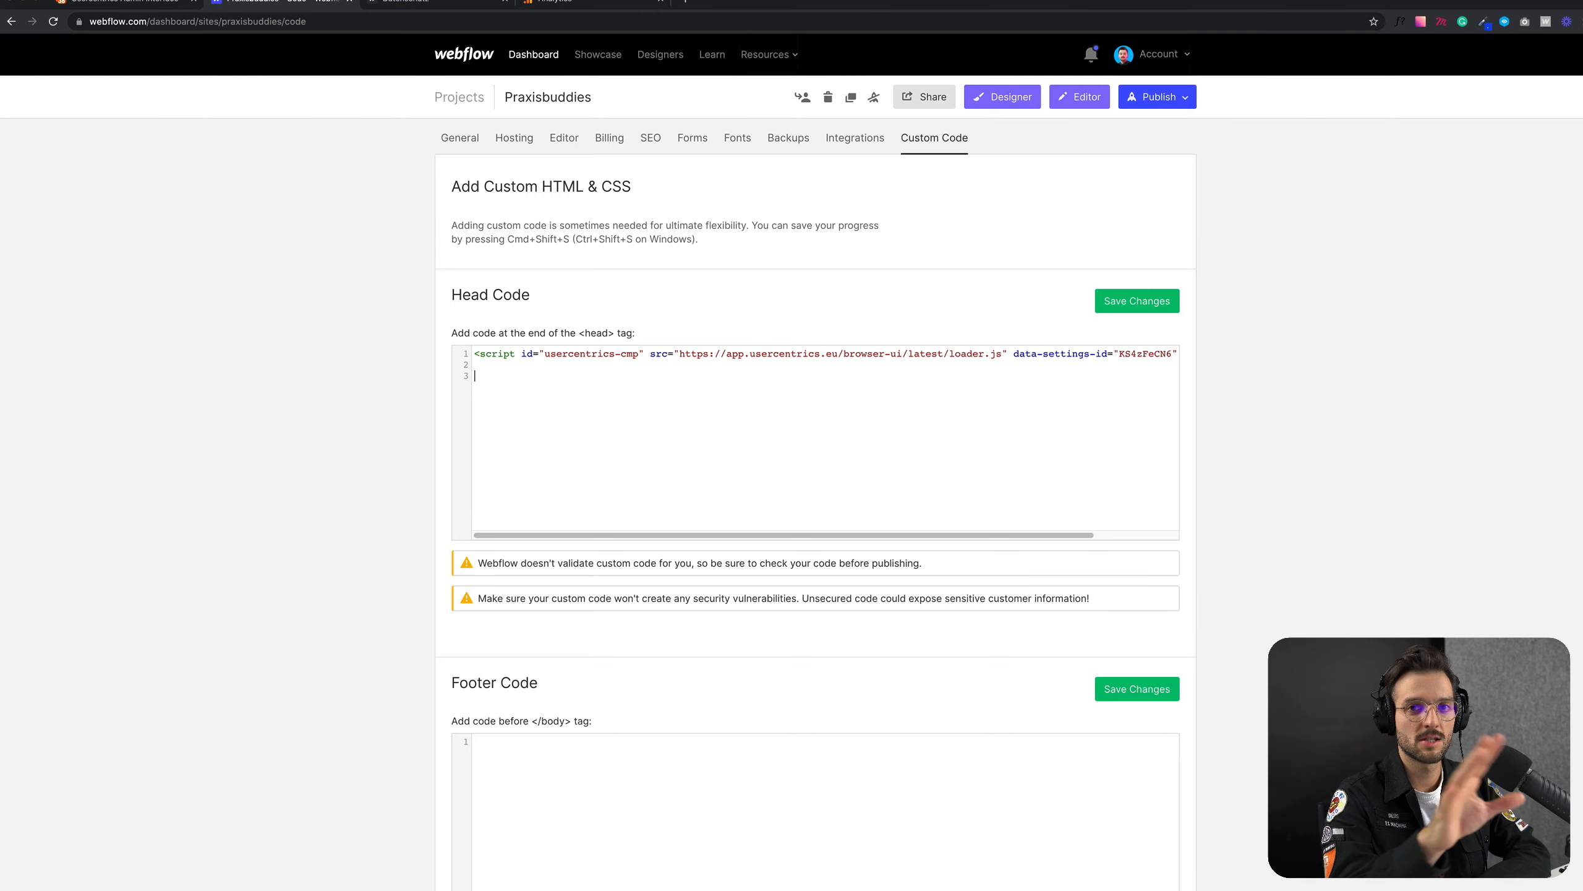
{"action": "left_click", "coordinate": [174, 5]}
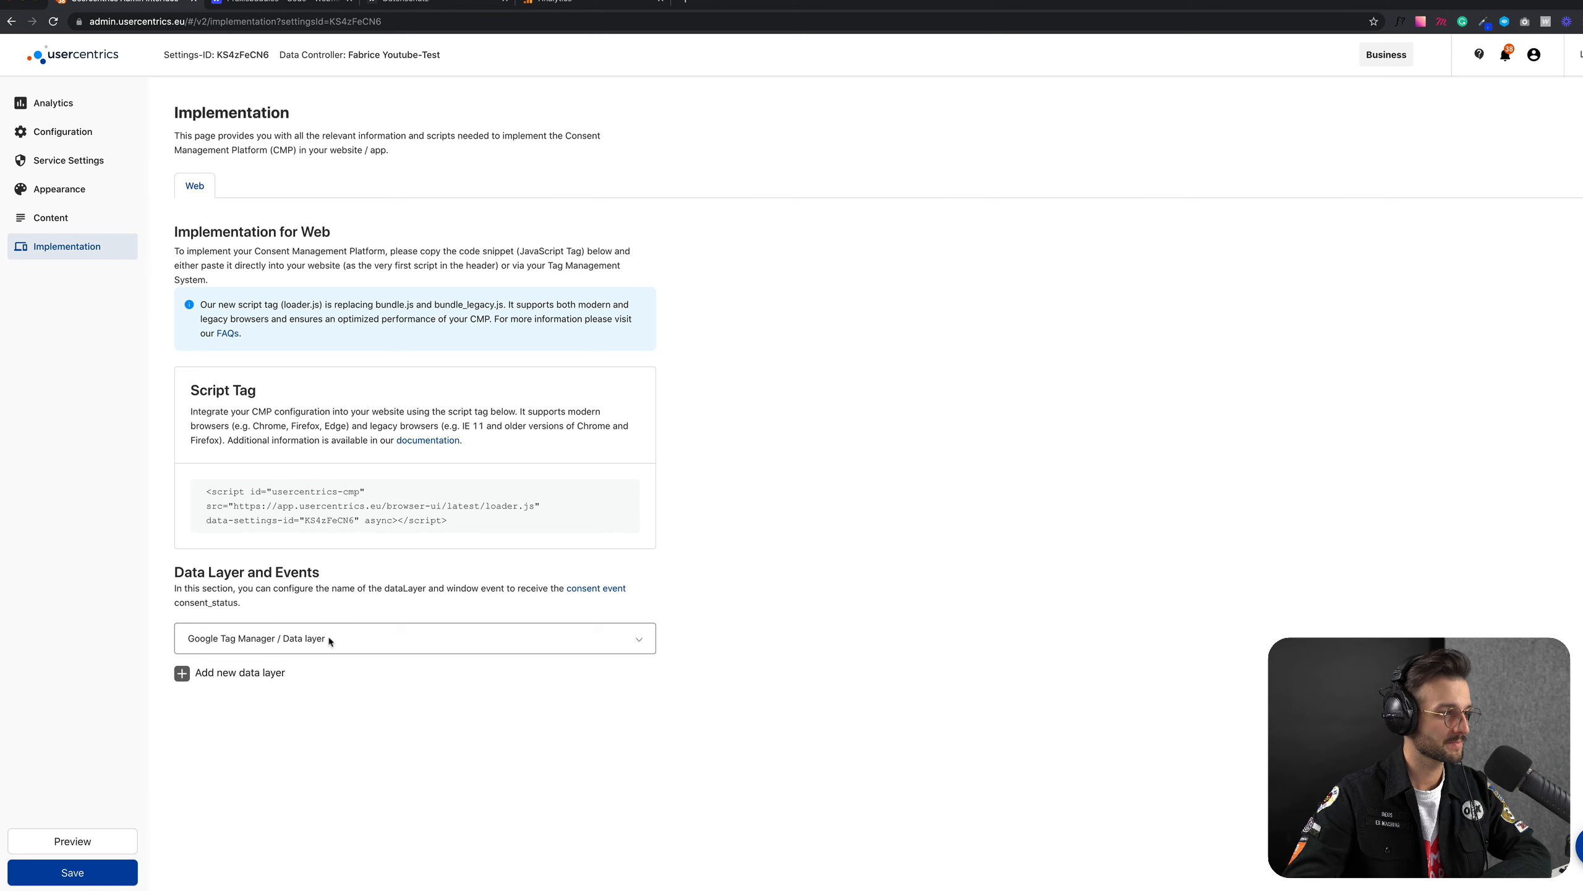
{"action": "left_click", "coordinate": [282, 5]}
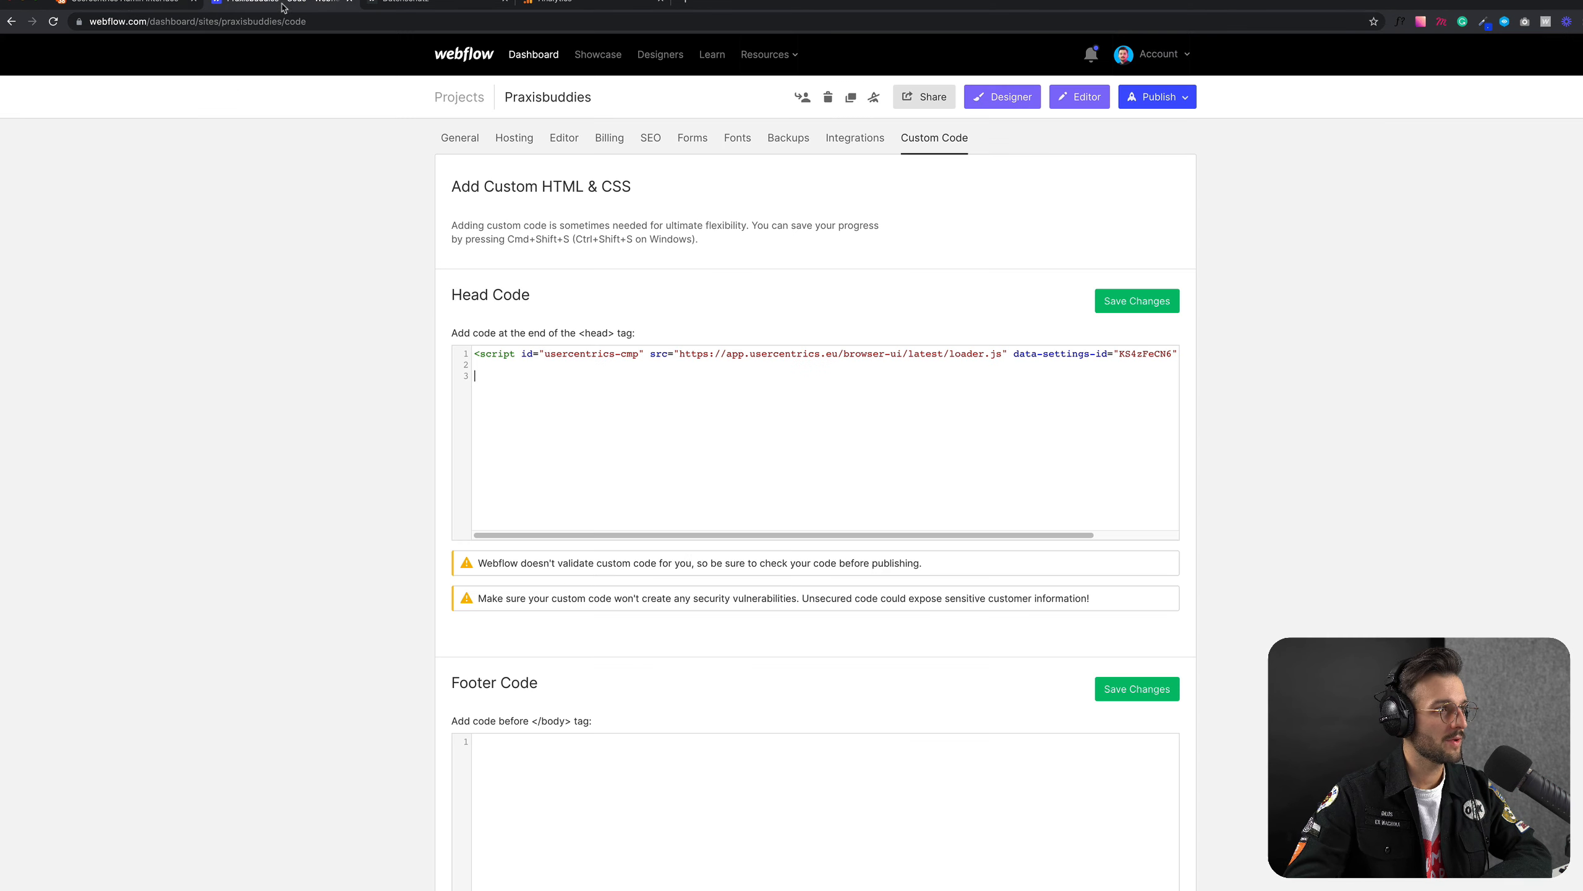
{"action": "left_click", "coordinate": [117, 4]}
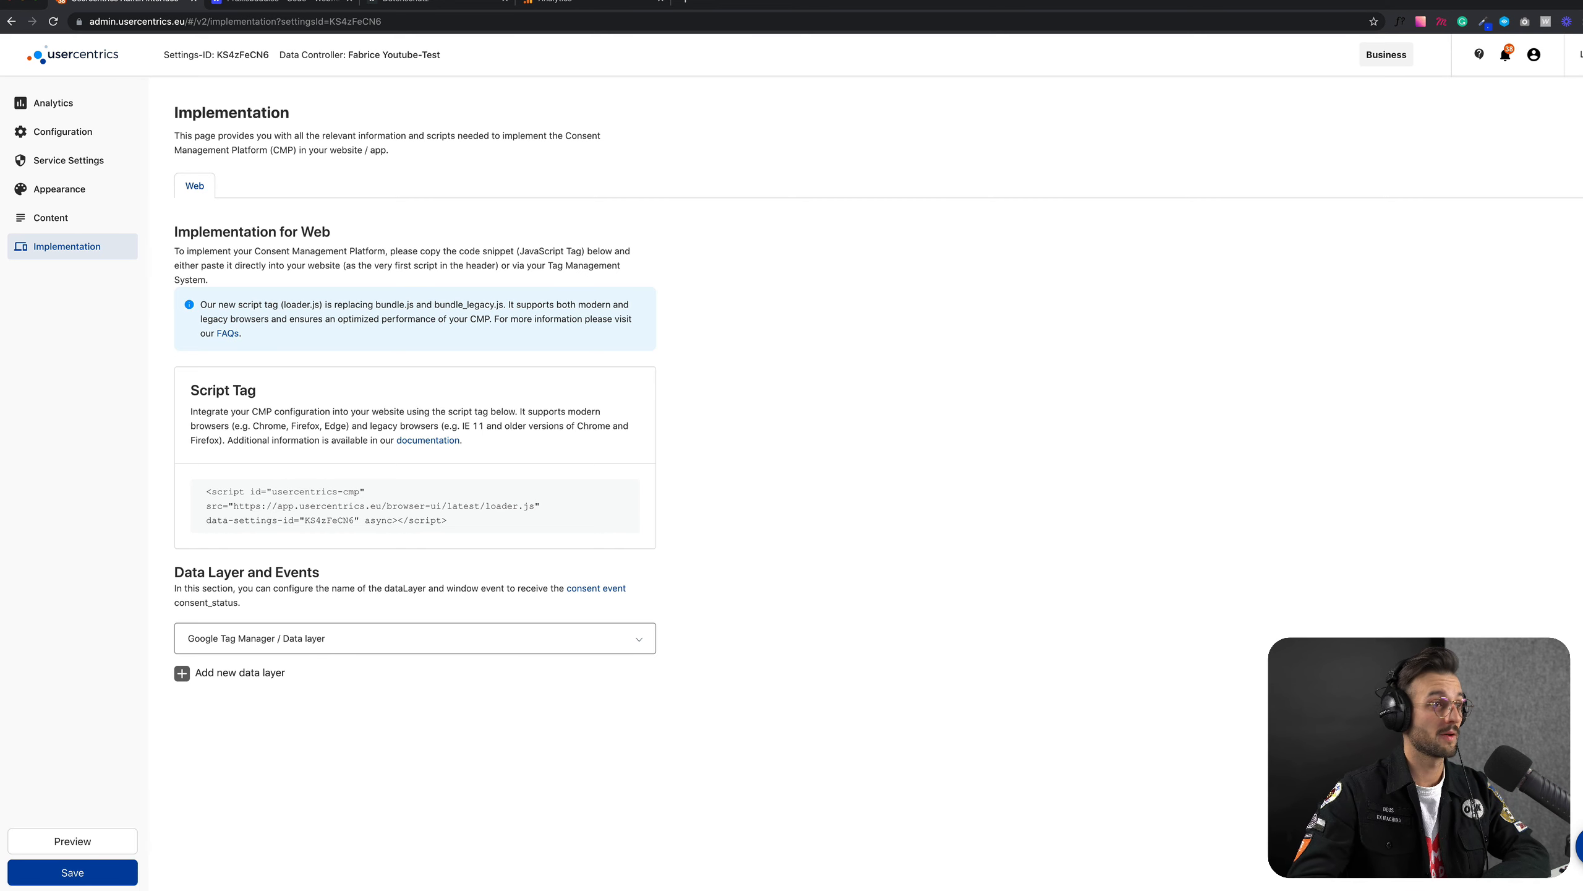
{"action": "left_click", "coordinate": [282, 3]}
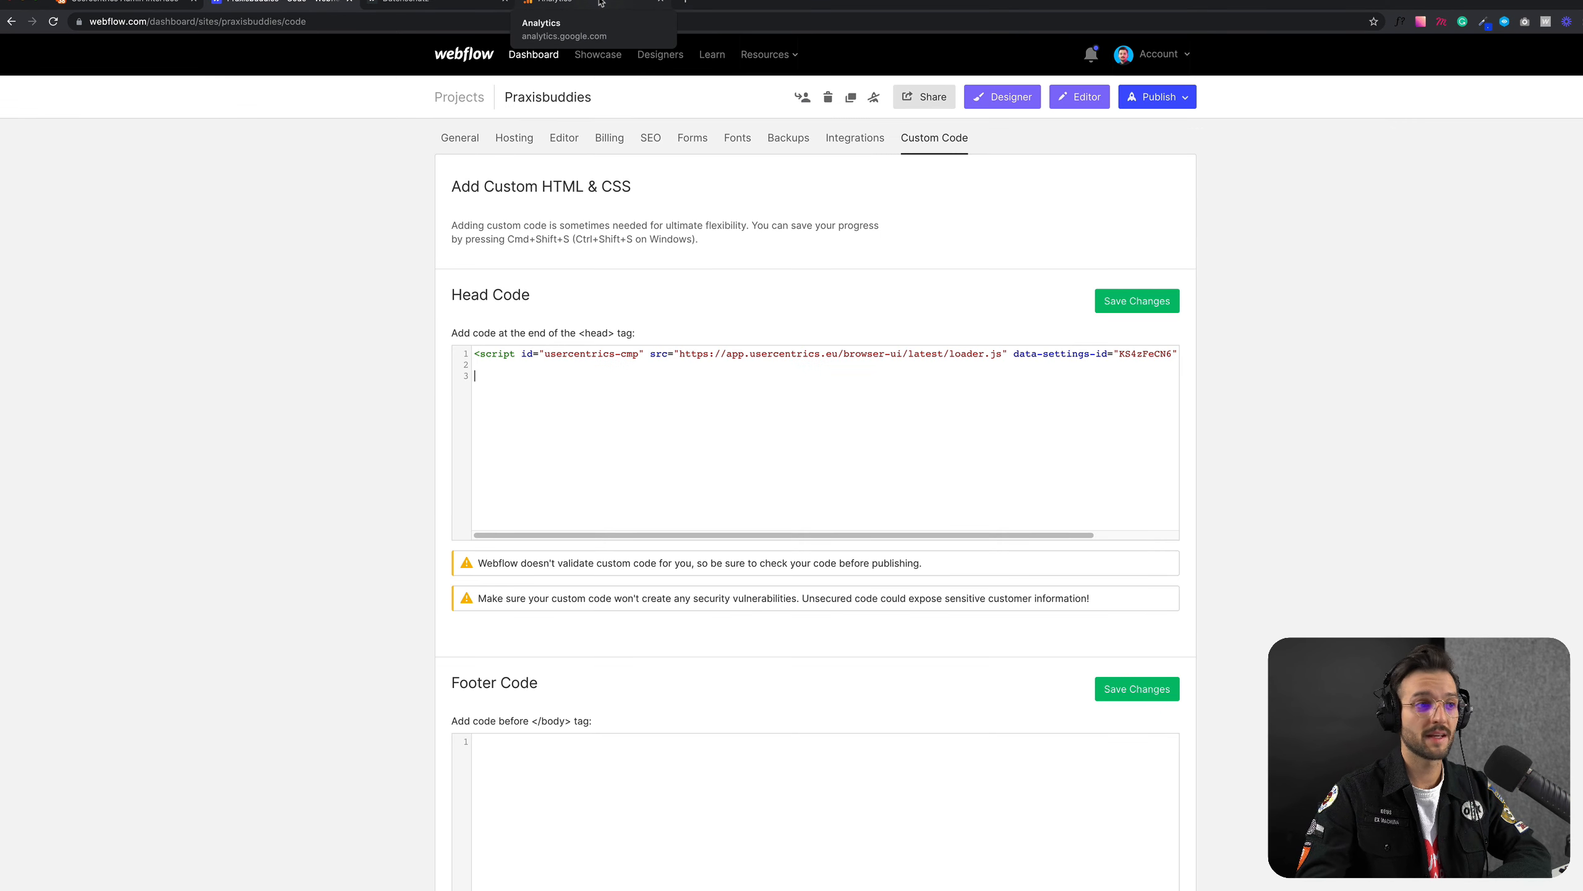
{"action": "left_click", "coordinate": [509, 390]}
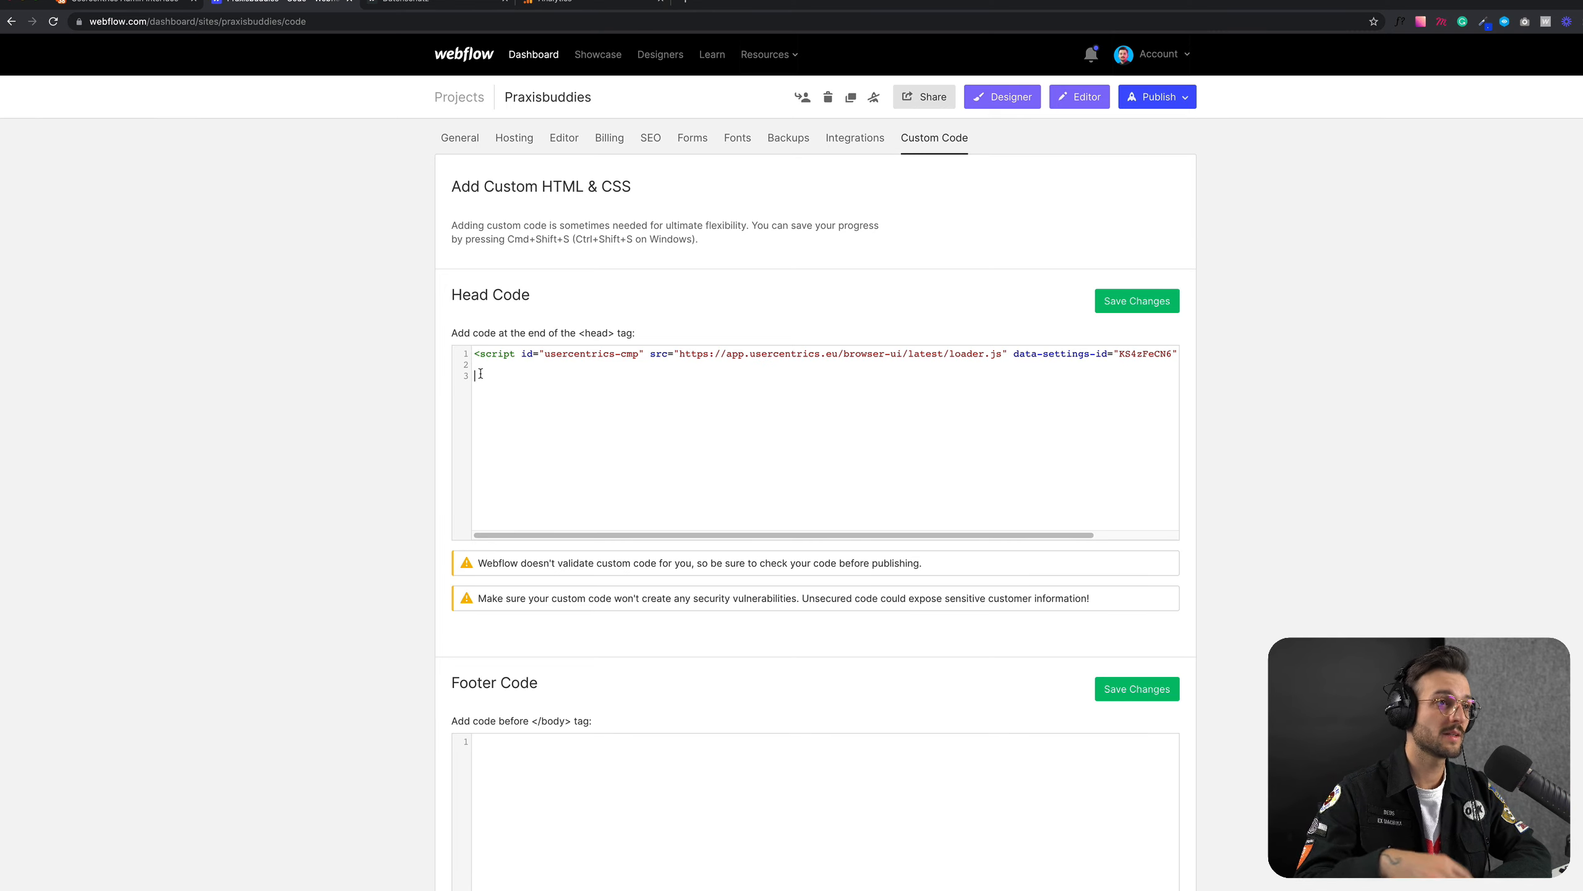
Step: Copy the Global site tag (gtag.js) code from Google Analytics and paste it below the Usercentrics script in Webflow's Head Code
{"action": "left_click", "coordinate": [557, 6]}
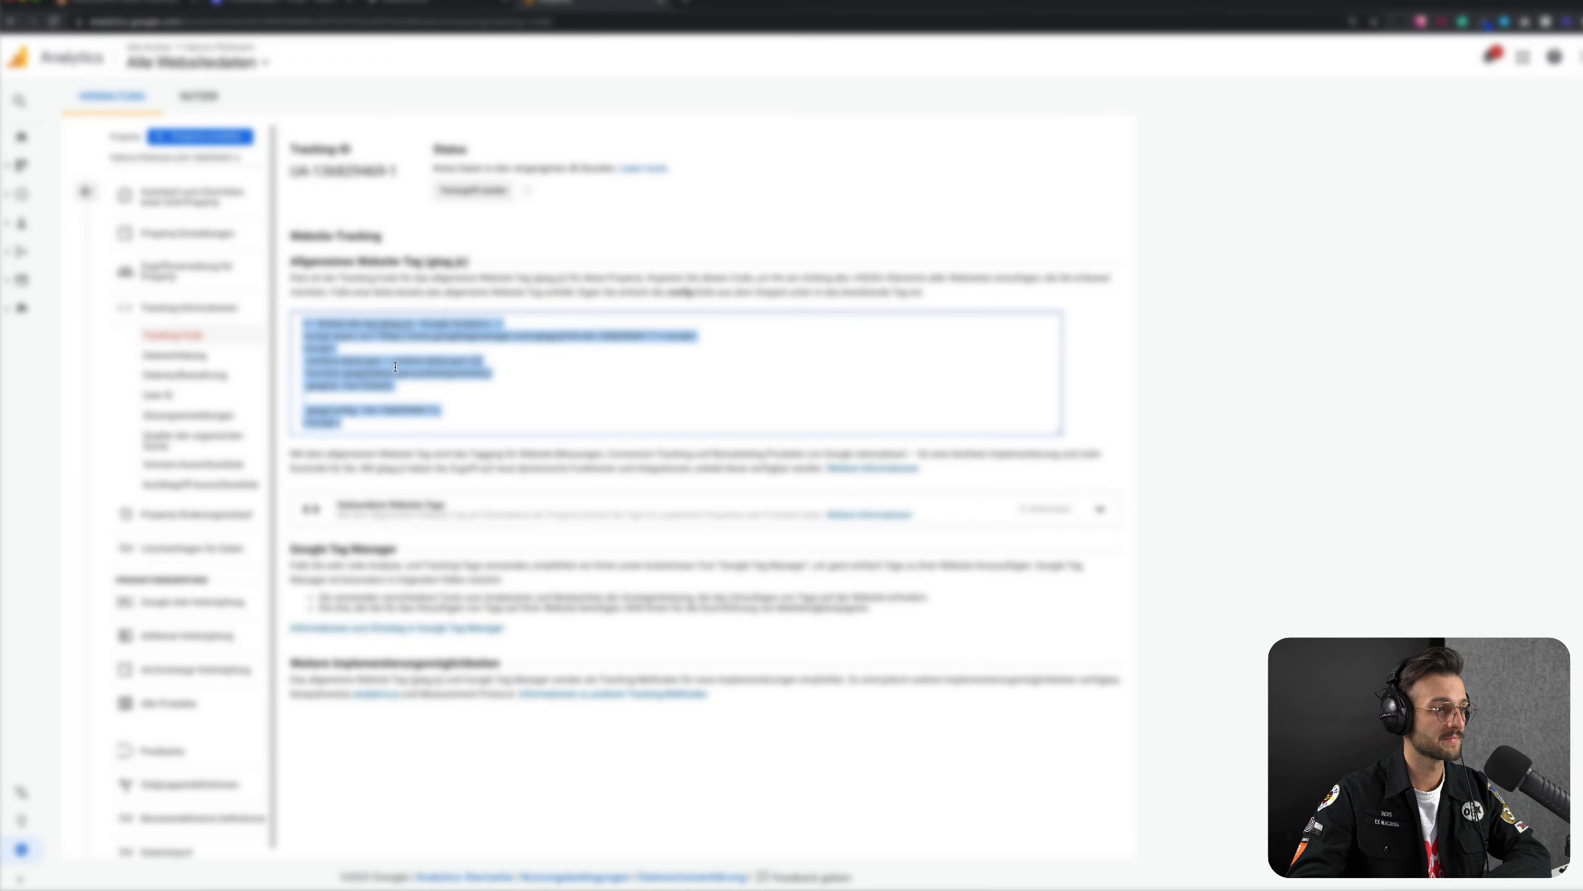
{"action": "left_click", "coordinate": [347, 430]}
{"action": "left_click_drag", "start_coordinate": [349, 428], "coordinate": [304, 322]}
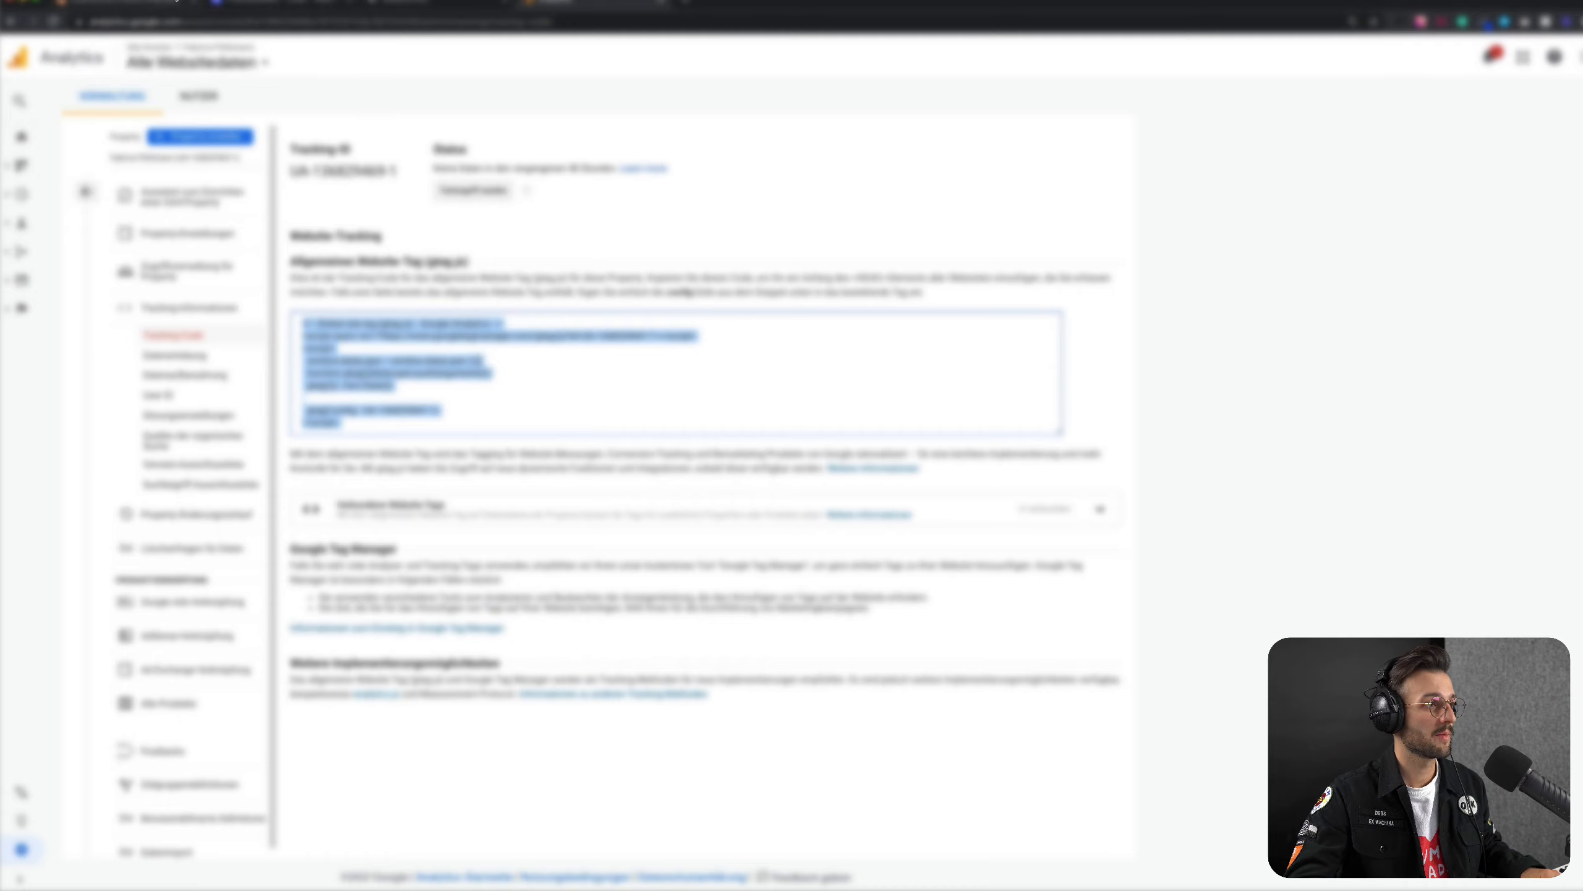
{"action": "left_click", "coordinate": [140, 5]}
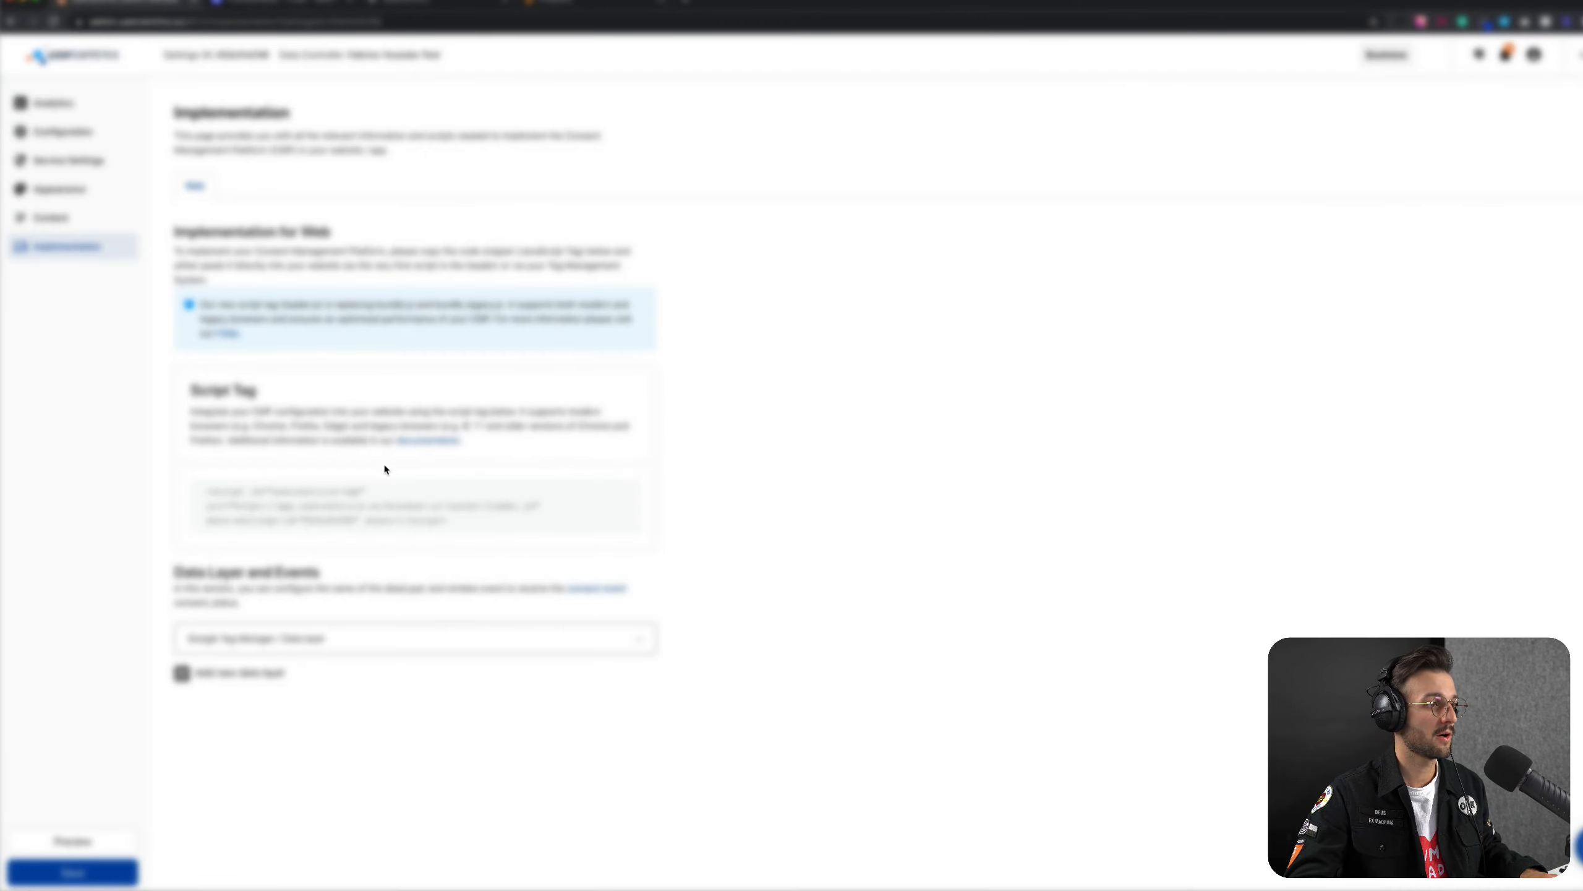
{"action": "left_click", "coordinate": [299, 3]}
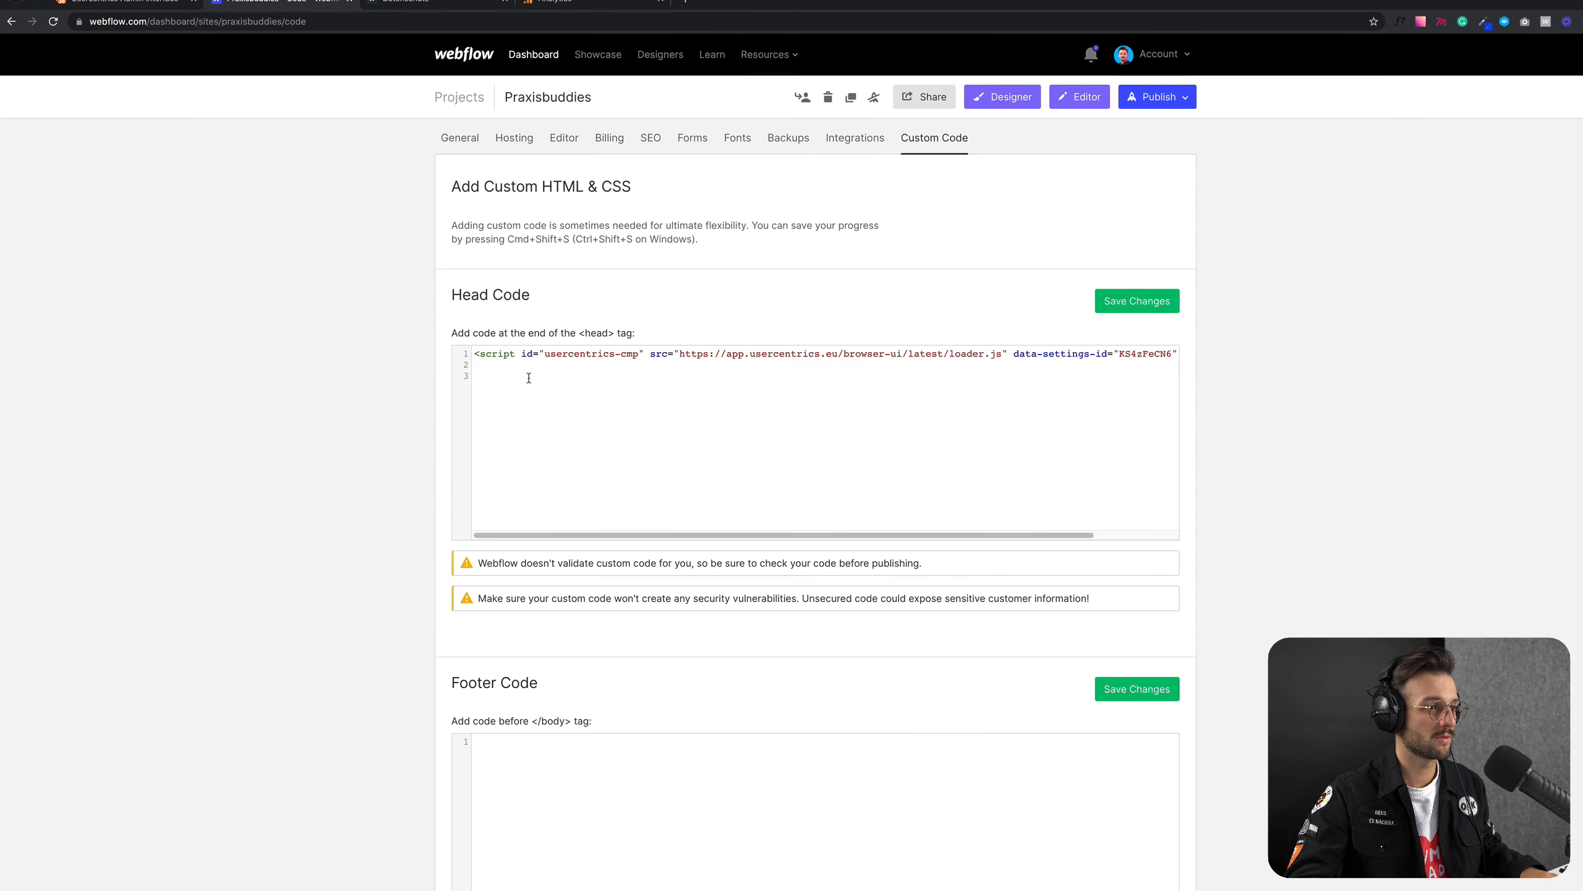
{"action": "key", "text": "ctrl+v"}
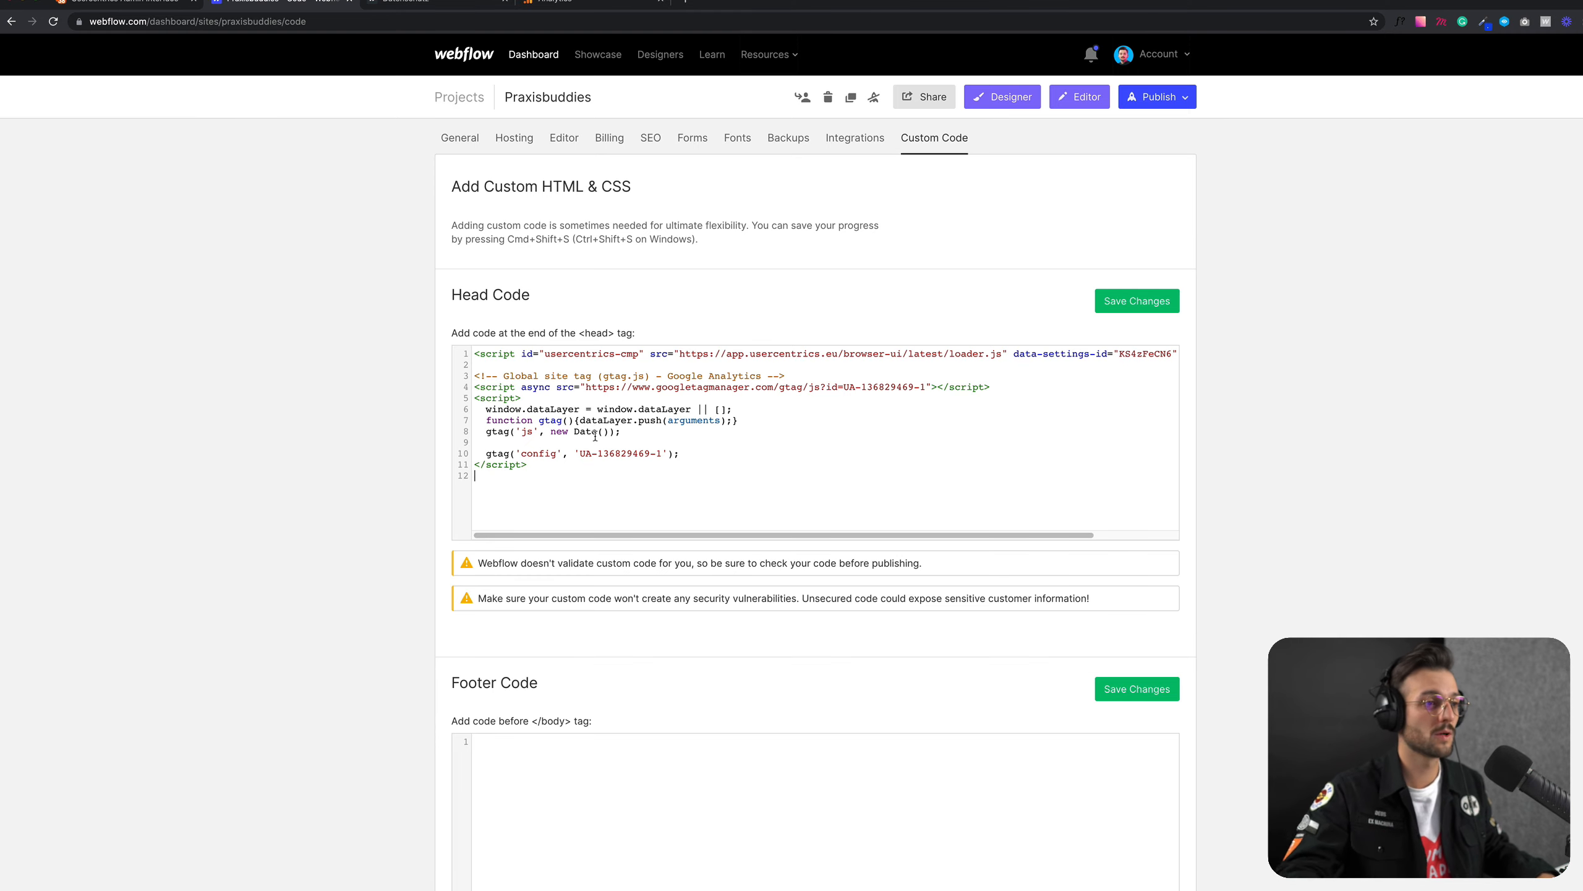
Step: Switch to the TextEdit document and compare the OLD and NEW Google Analytics snippets, examining the attributes added to the script tags
{"action": "key", "text": "ctrl+Up"}
{"action": "left_click", "coordinate": [1226, 257]}
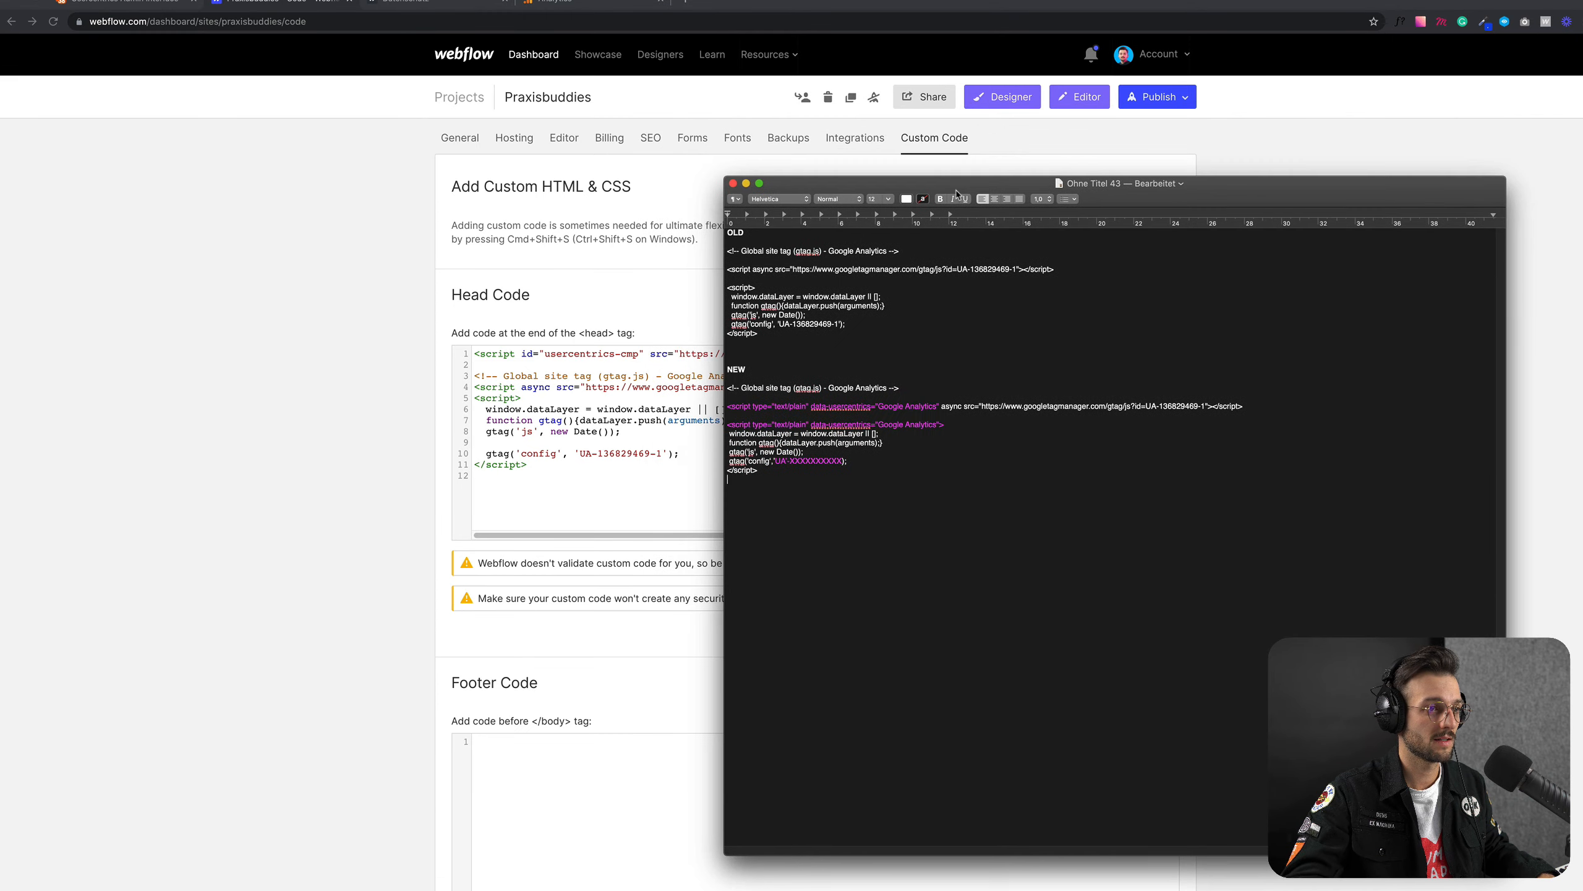
{"action": "left_click_drag", "start_coordinate": [957, 195], "coordinate": [1132, 220]}
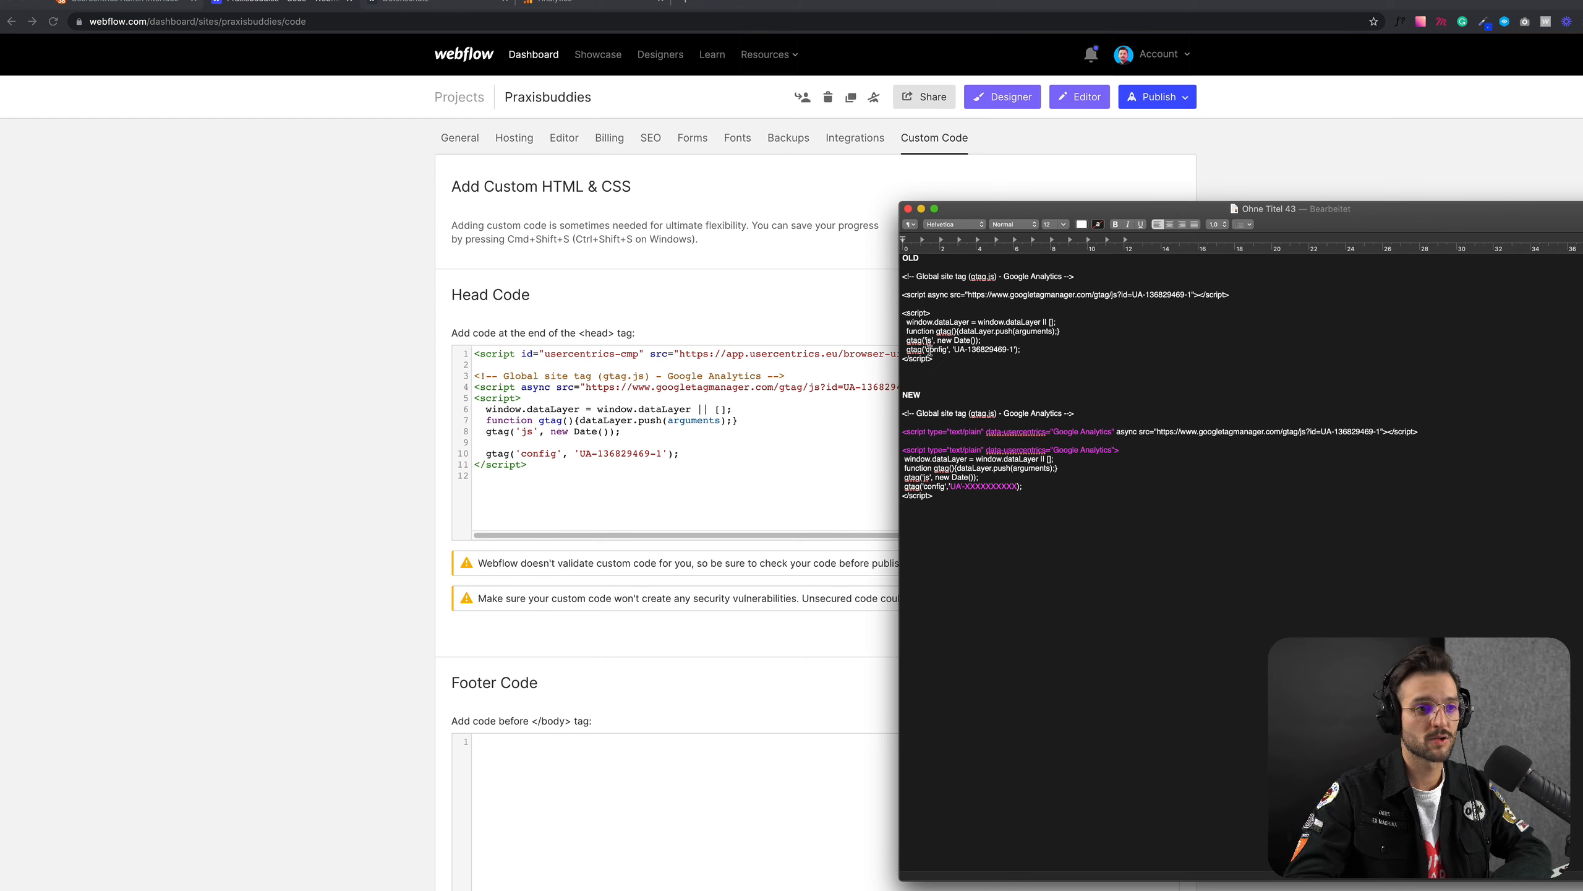
{"action": "left_click_drag", "start_coordinate": [940, 361], "coordinate": [902, 277]}
{"action": "left_click", "coordinate": [946, 380]}
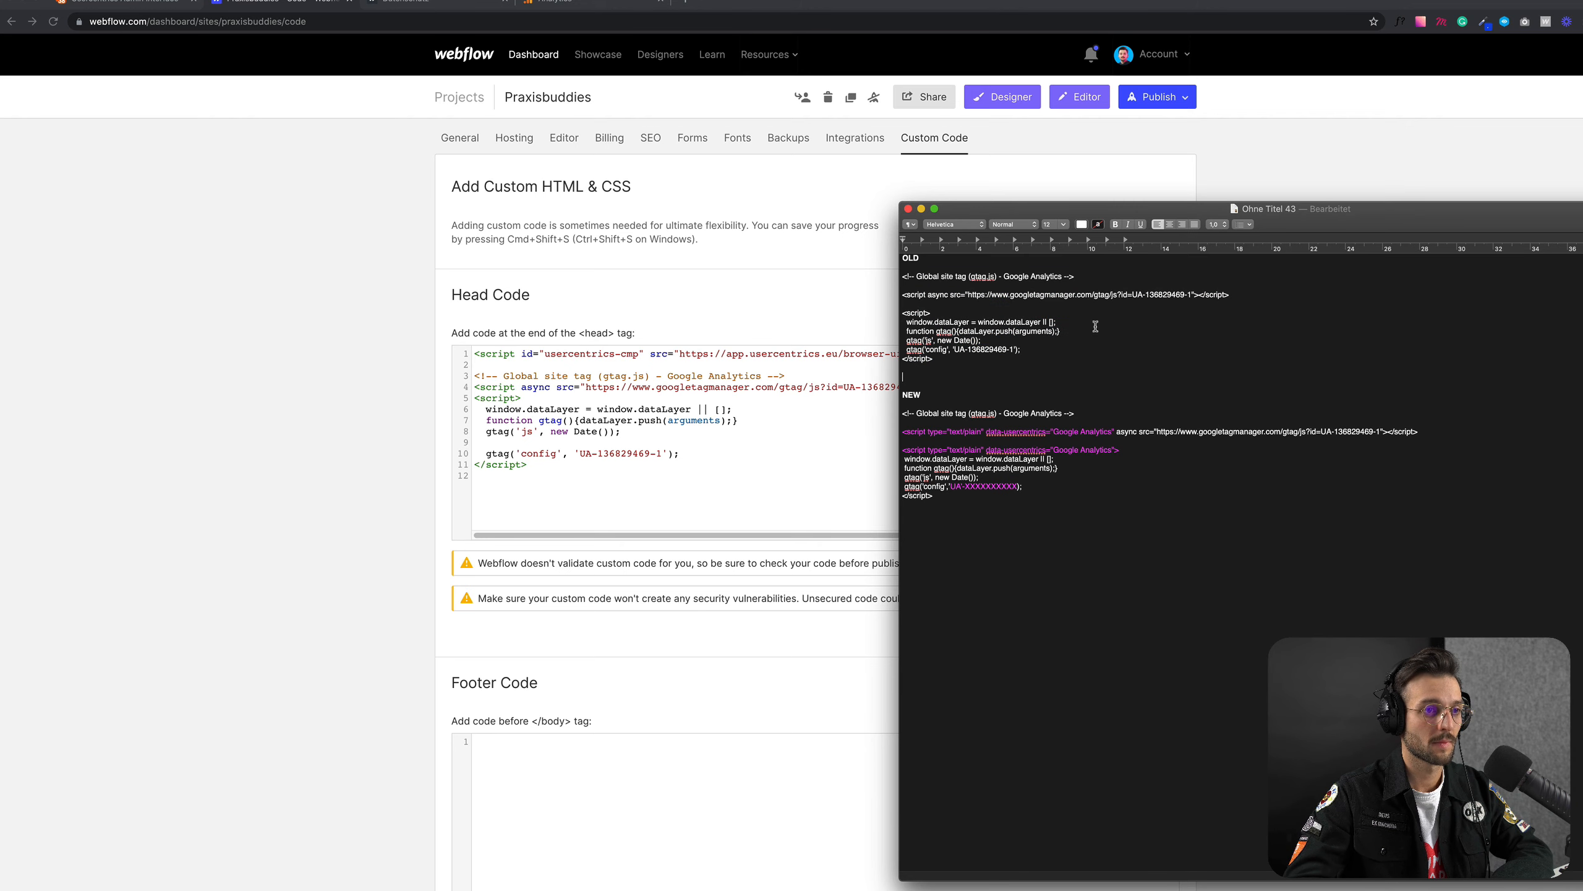
{"action": "left_click_drag", "start_coordinate": [1006, 209], "coordinate": [940, 214]}
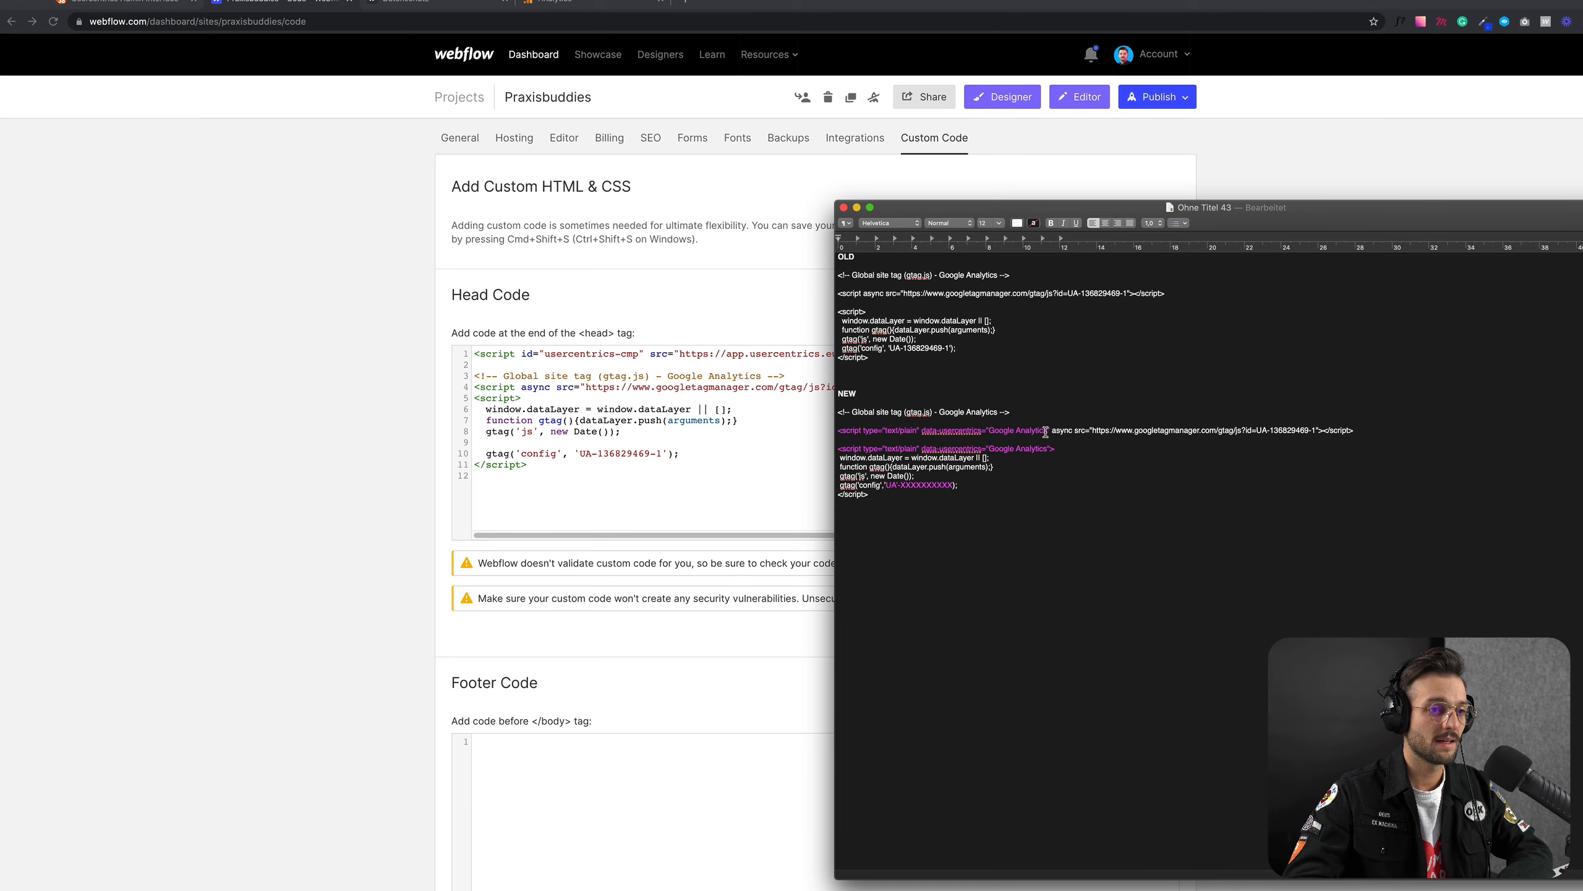
{"action": "left_click_drag", "start_coordinate": [1052, 430], "coordinate": [839, 431]}
{"action": "left_click", "coordinate": [906, 536]}
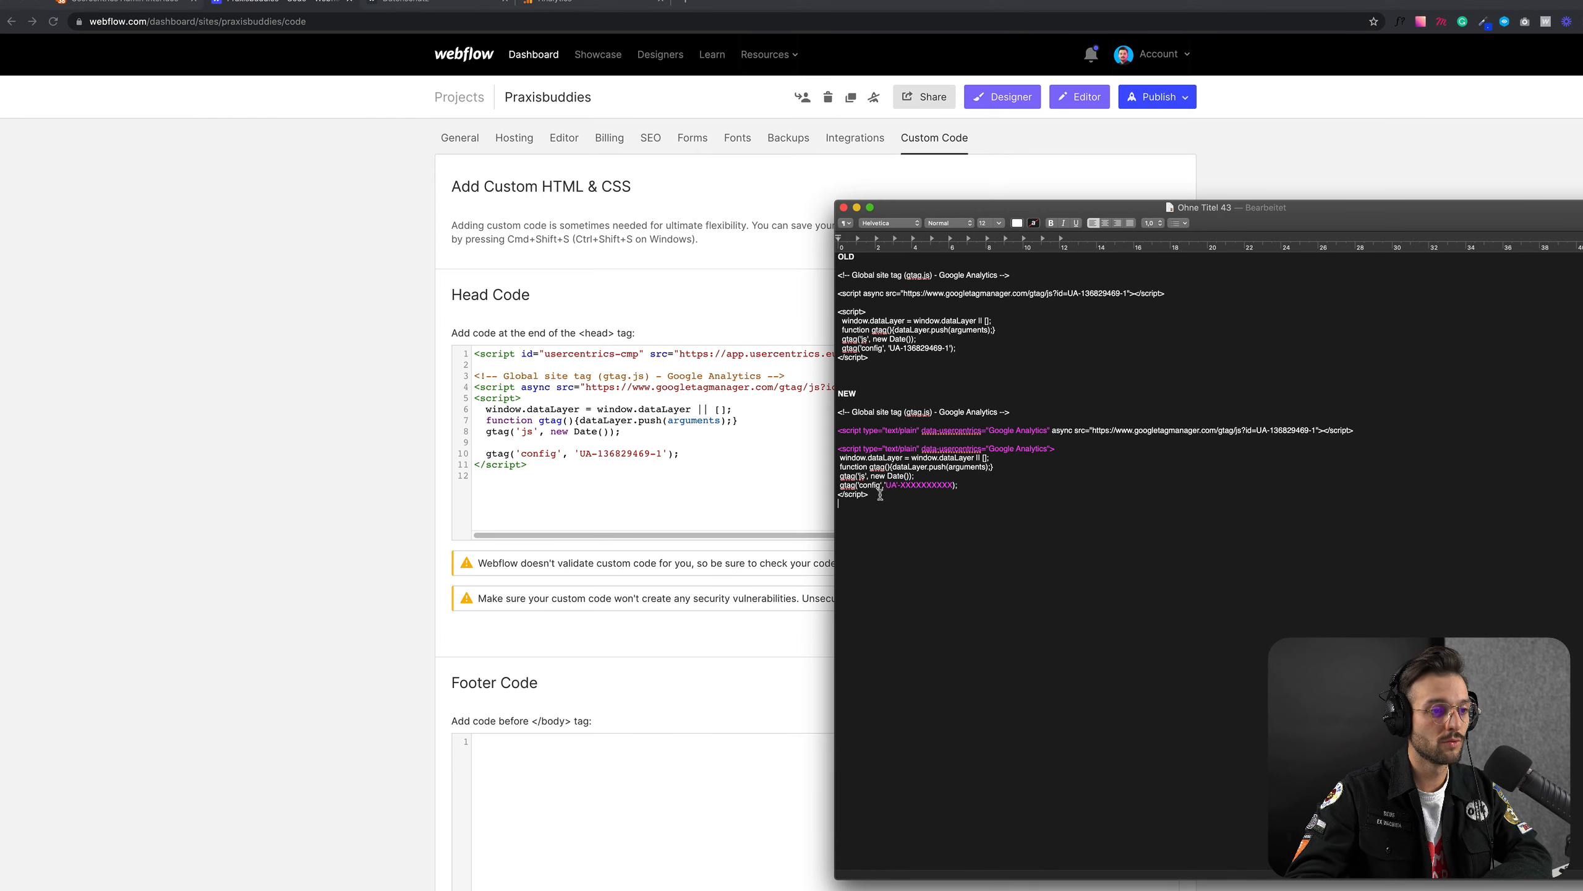
Step: Copy the NEW Google Analytics snippet from the text document and paste it over the original gtag code in Webflow's Head Code
{"action": "left_click_drag", "start_coordinate": [888, 496], "coordinate": [842, 455]}
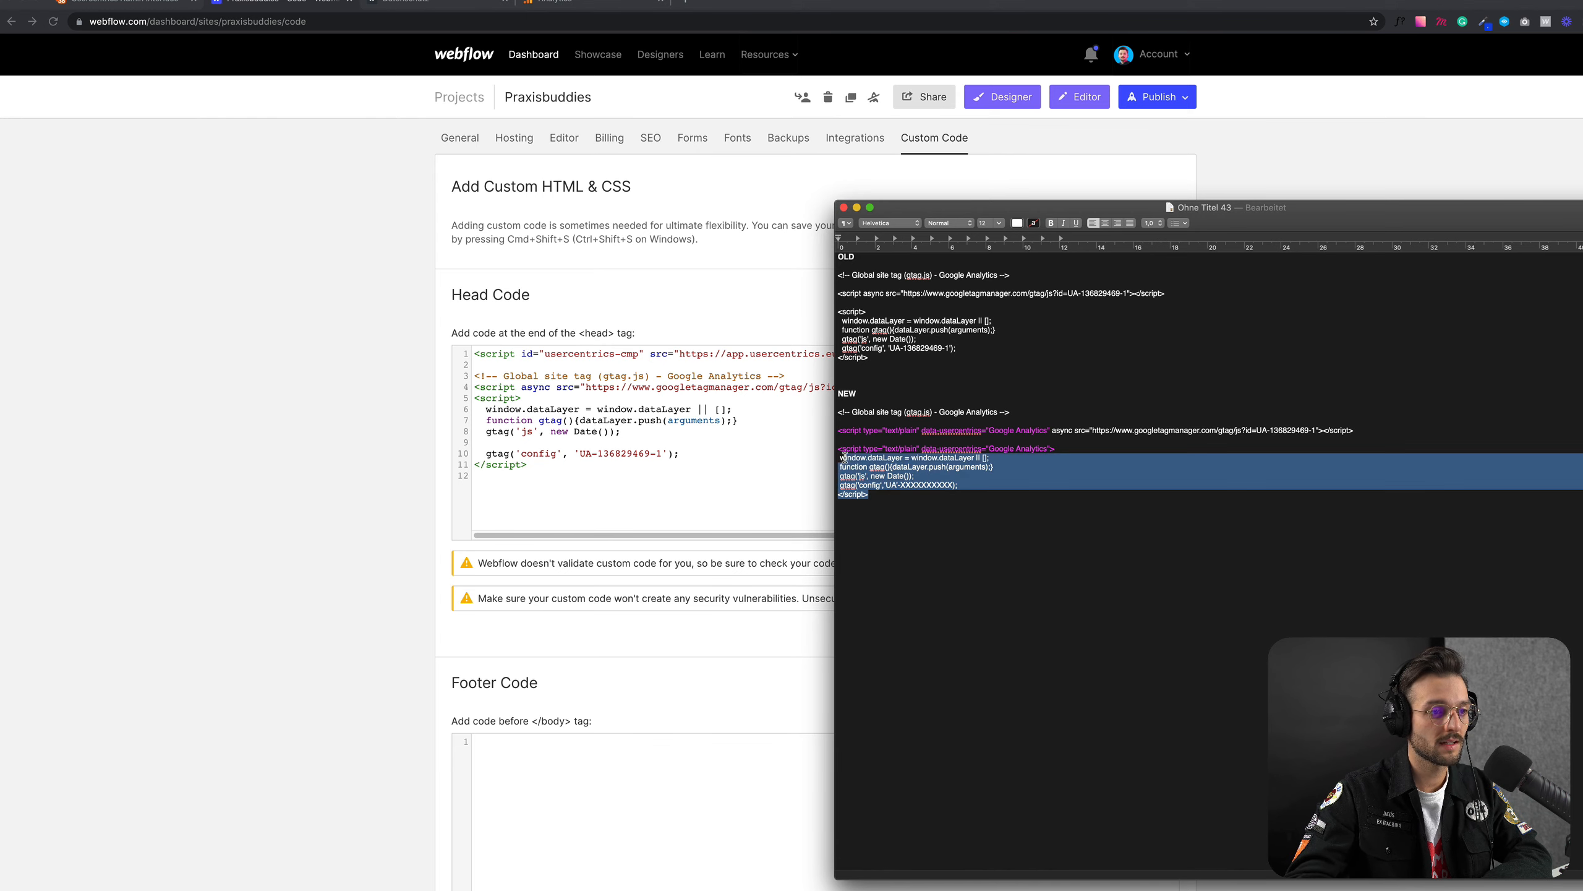
{"action": "left_click", "coordinate": [887, 497]}
{"action": "left_click_drag", "start_coordinate": [916, 497], "coordinate": [837, 414]}
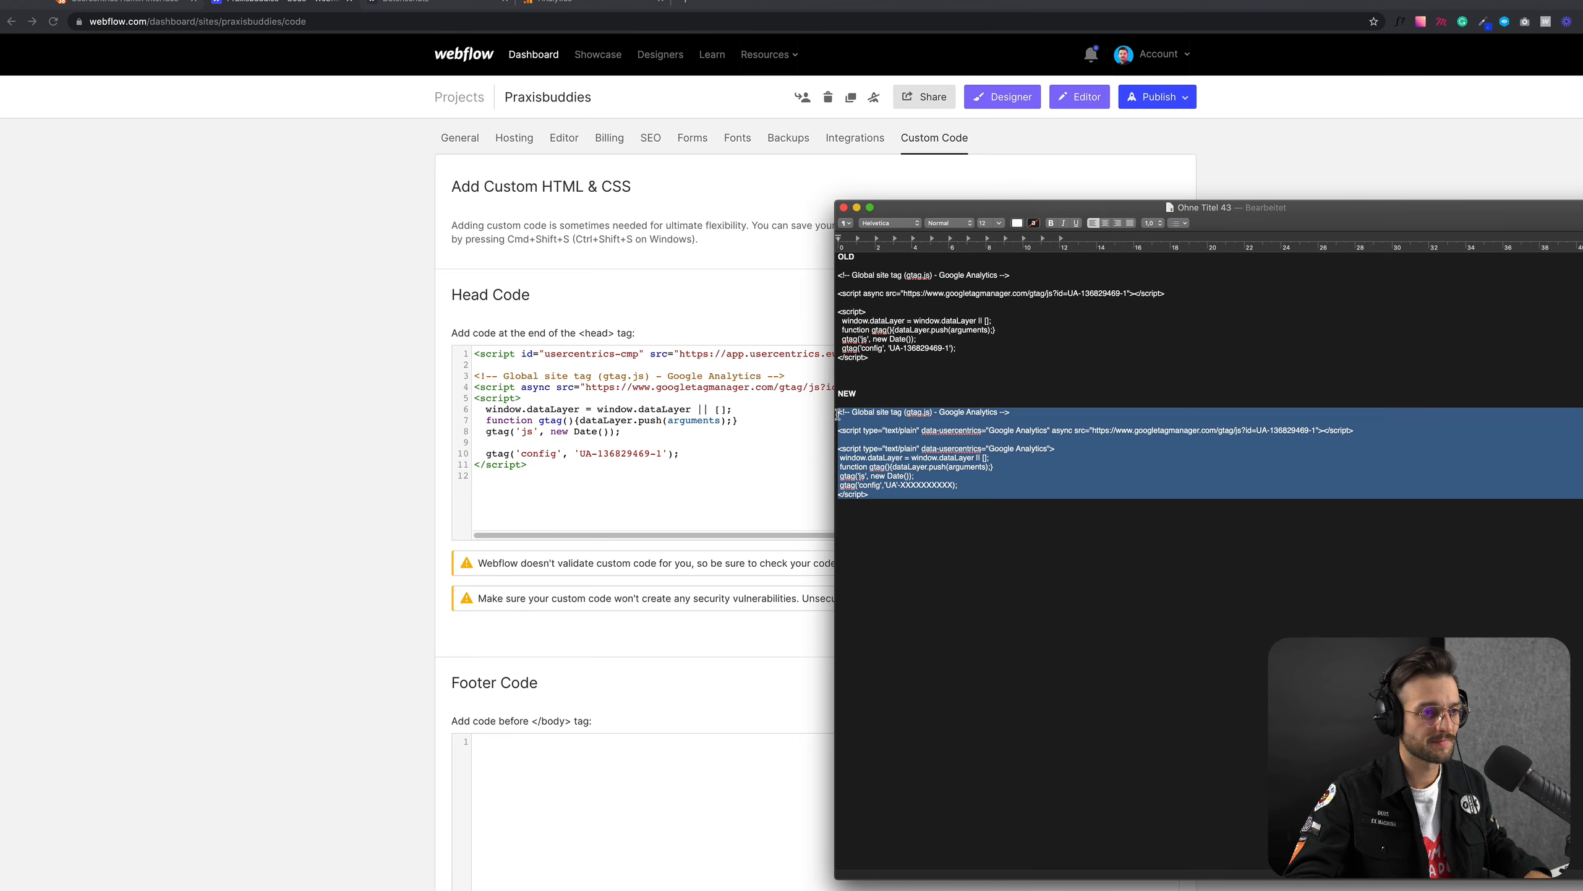
{"action": "left_click", "coordinate": [818, 427]}
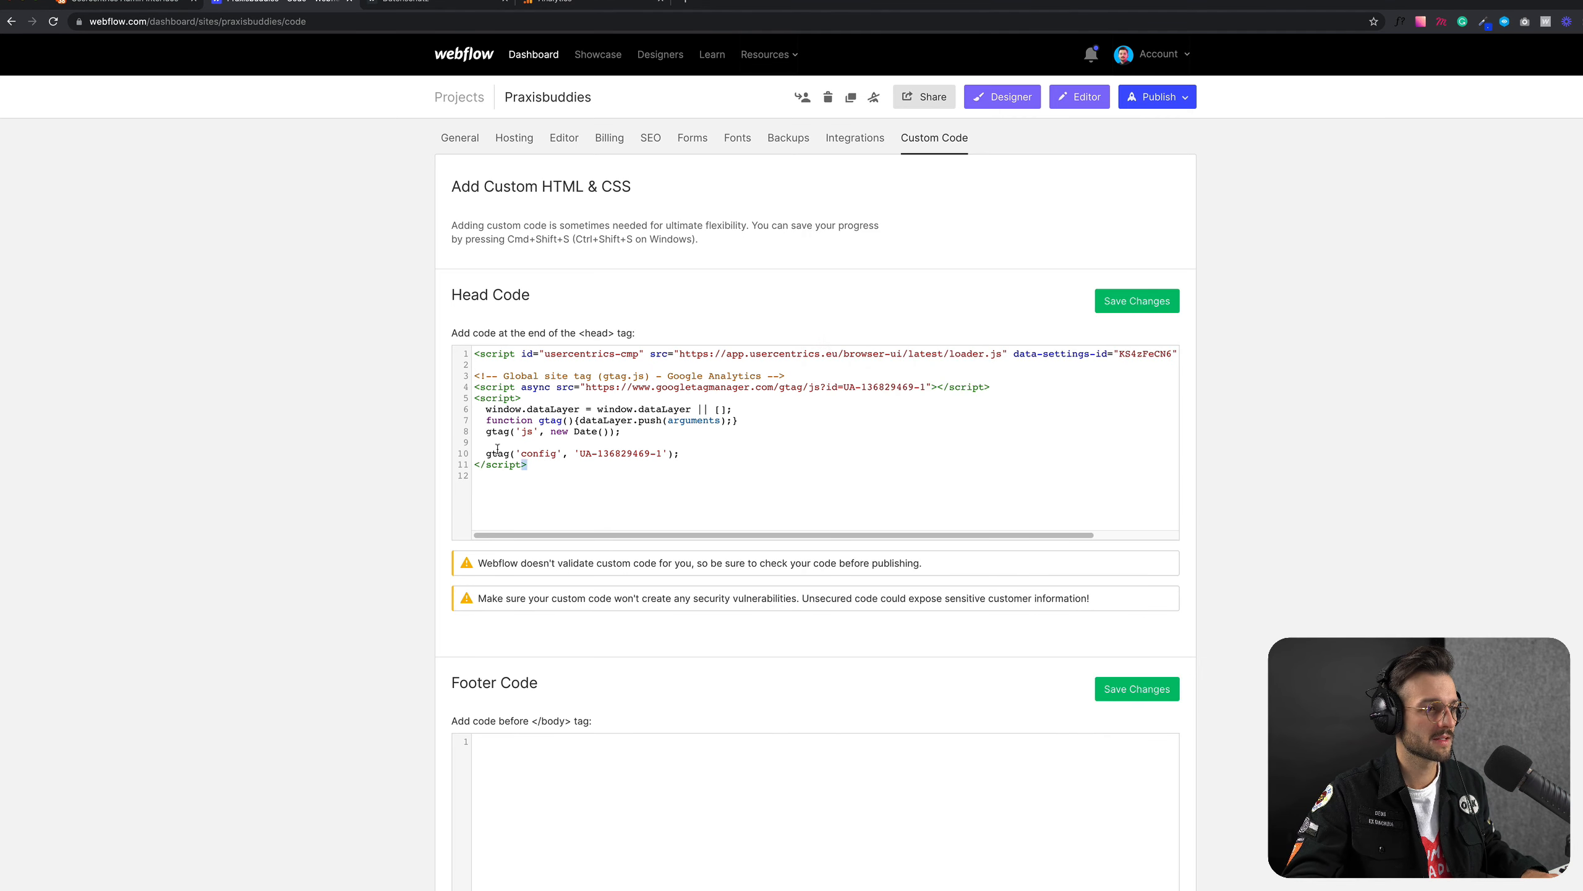
{"action": "left_click_drag", "start_coordinate": [529, 474], "coordinate": [459, 377]}
{"action": "key", "text": "super+v"}
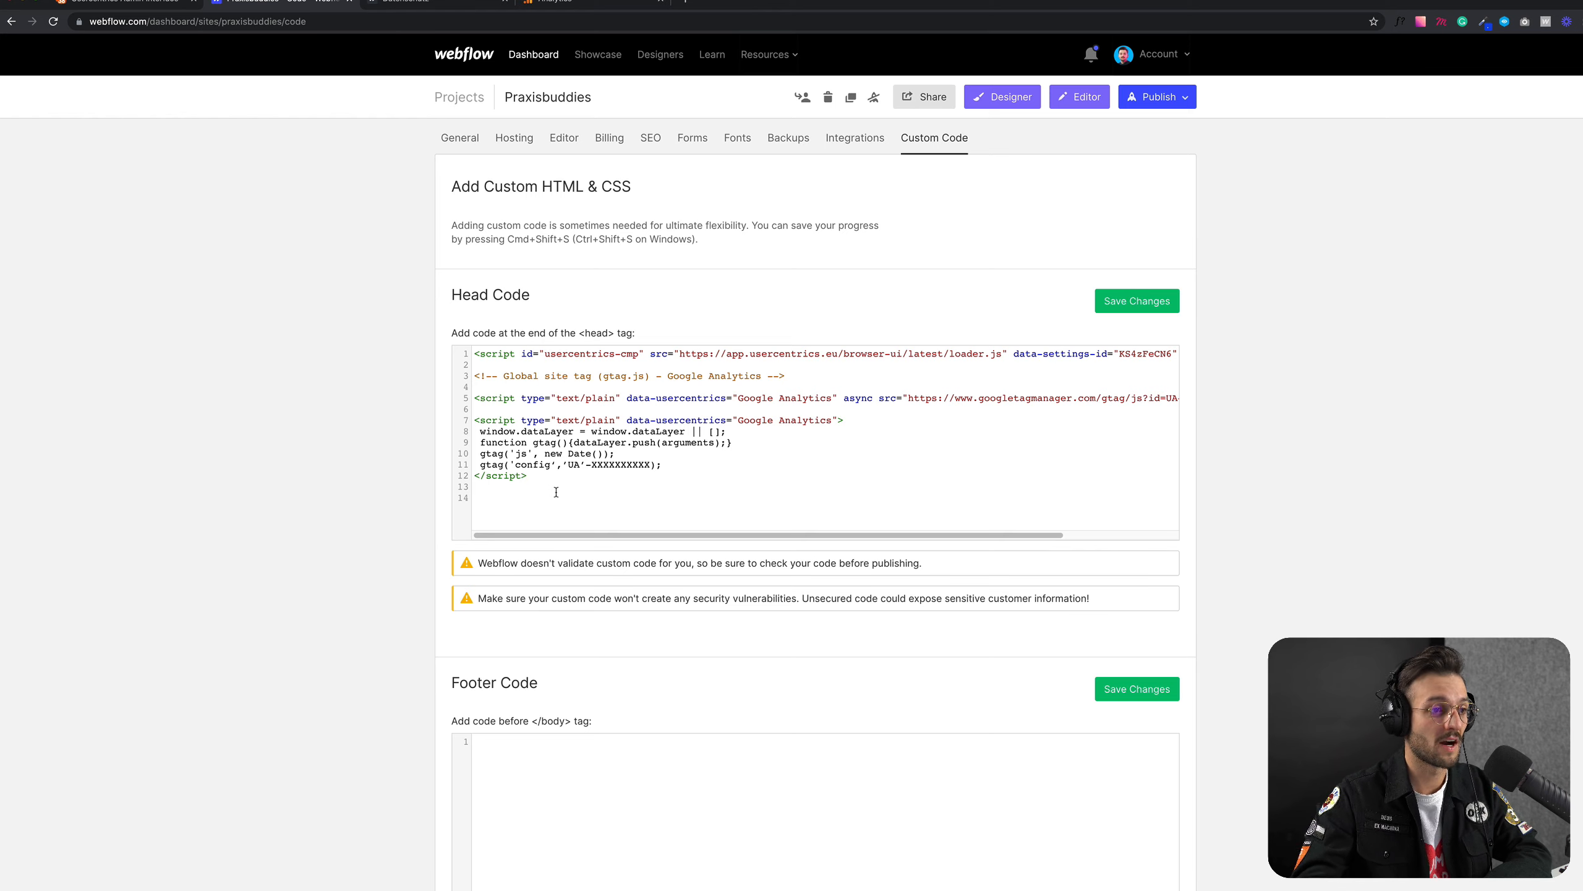
{"action": "left_click", "coordinate": [1140, 303]}
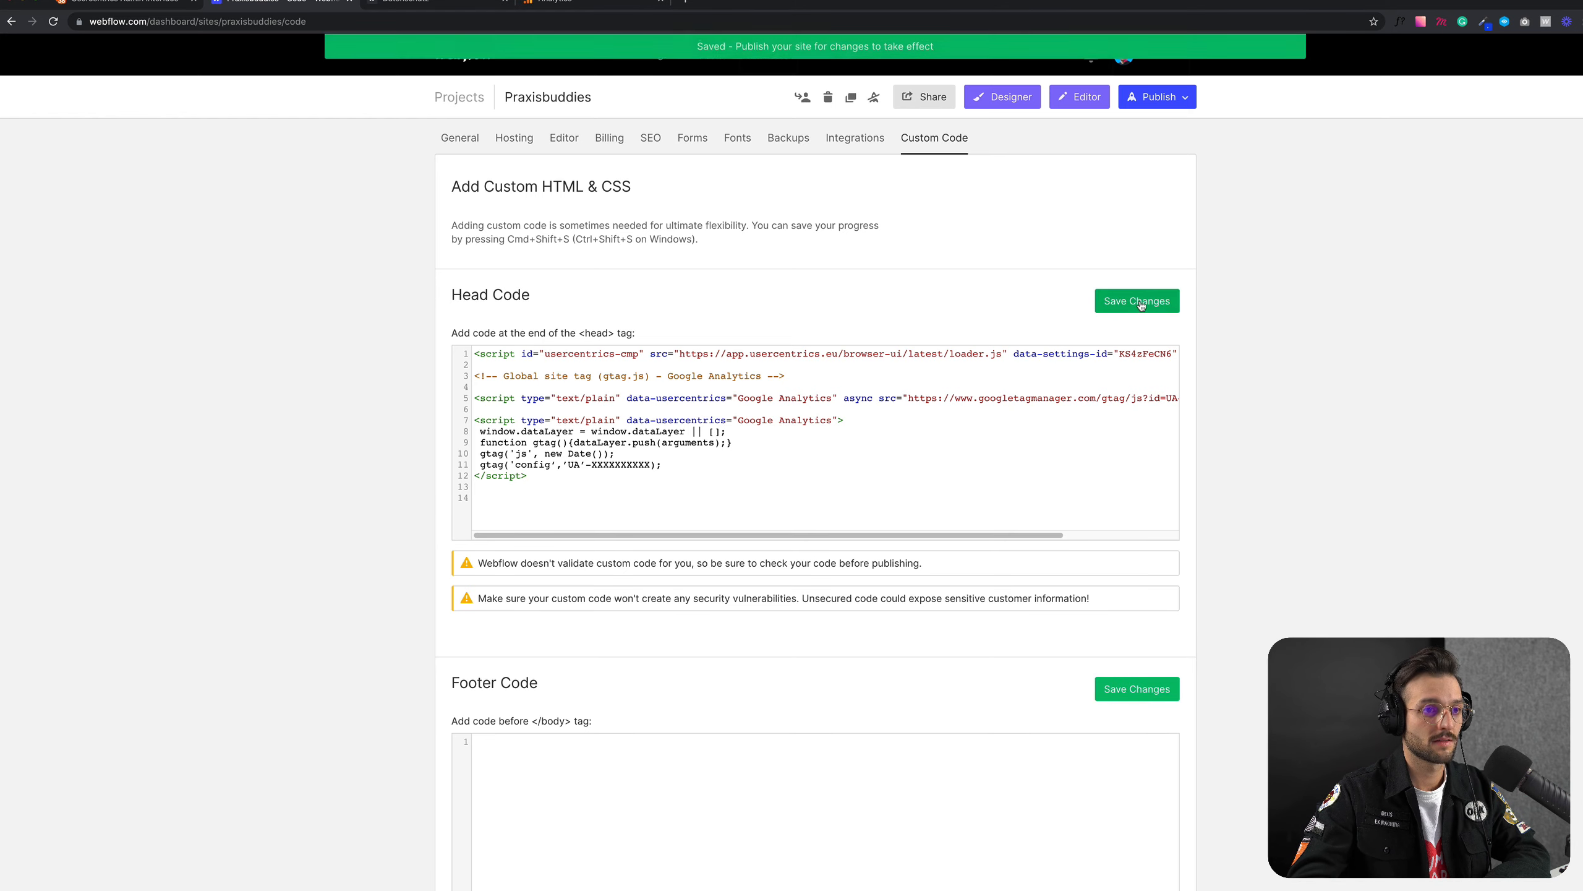
{"action": "left_click", "coordinate": [1177, 99]}
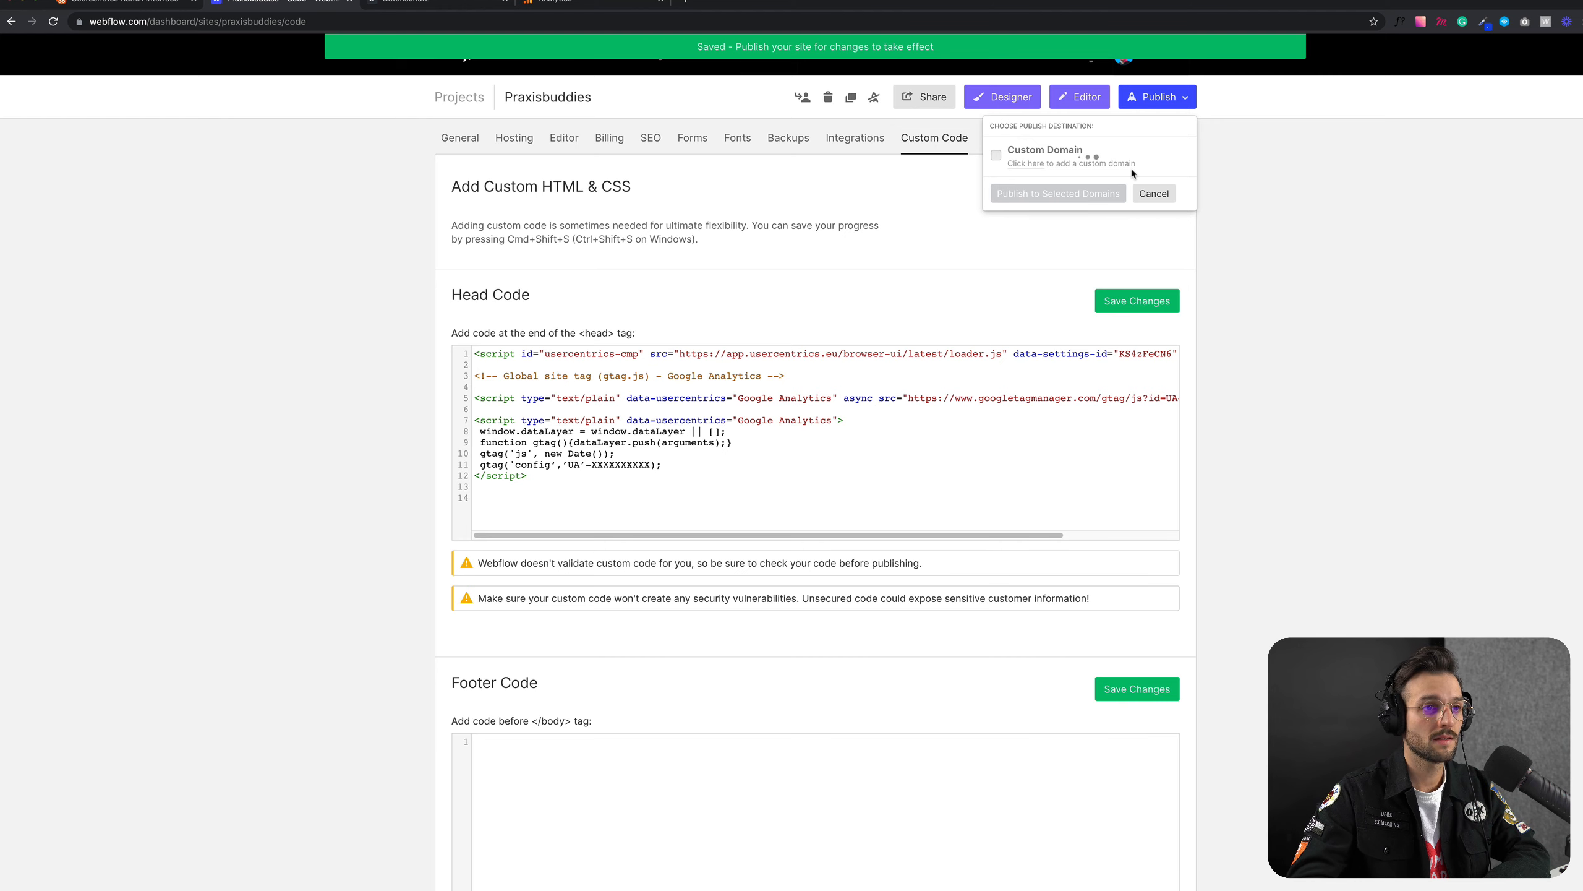
{"action": "left_click", "coordinate": [1052, 269]}
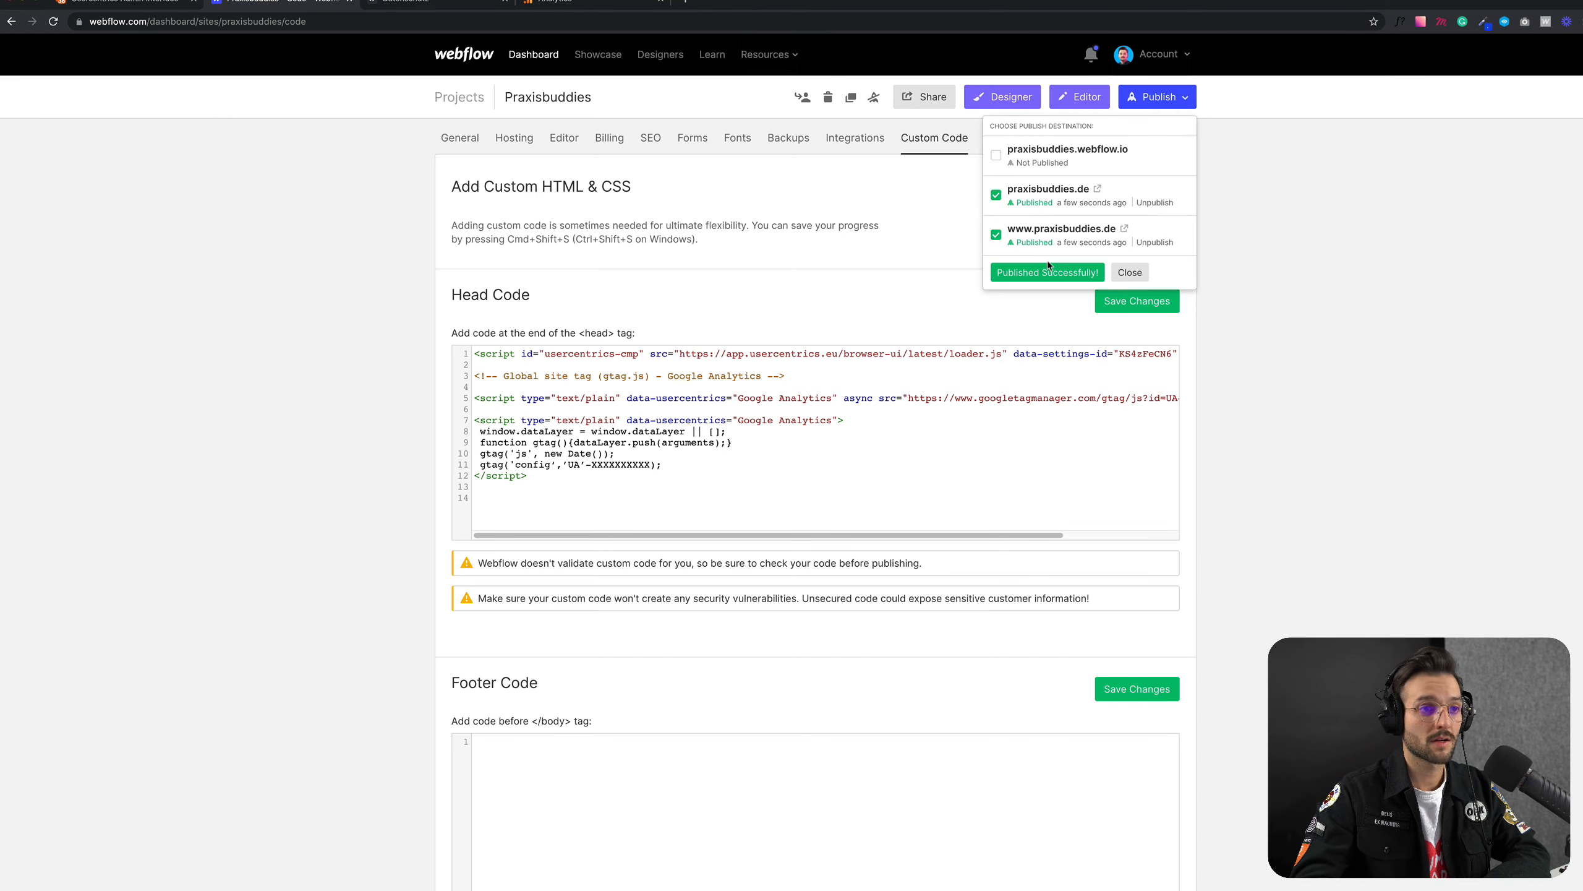
Step: Test the consent banner on the live site: accept it, reopen Privacy Settings, switch Functional off, and accept all services
{"action": "left_click", "coordinate": [1125, 229]}
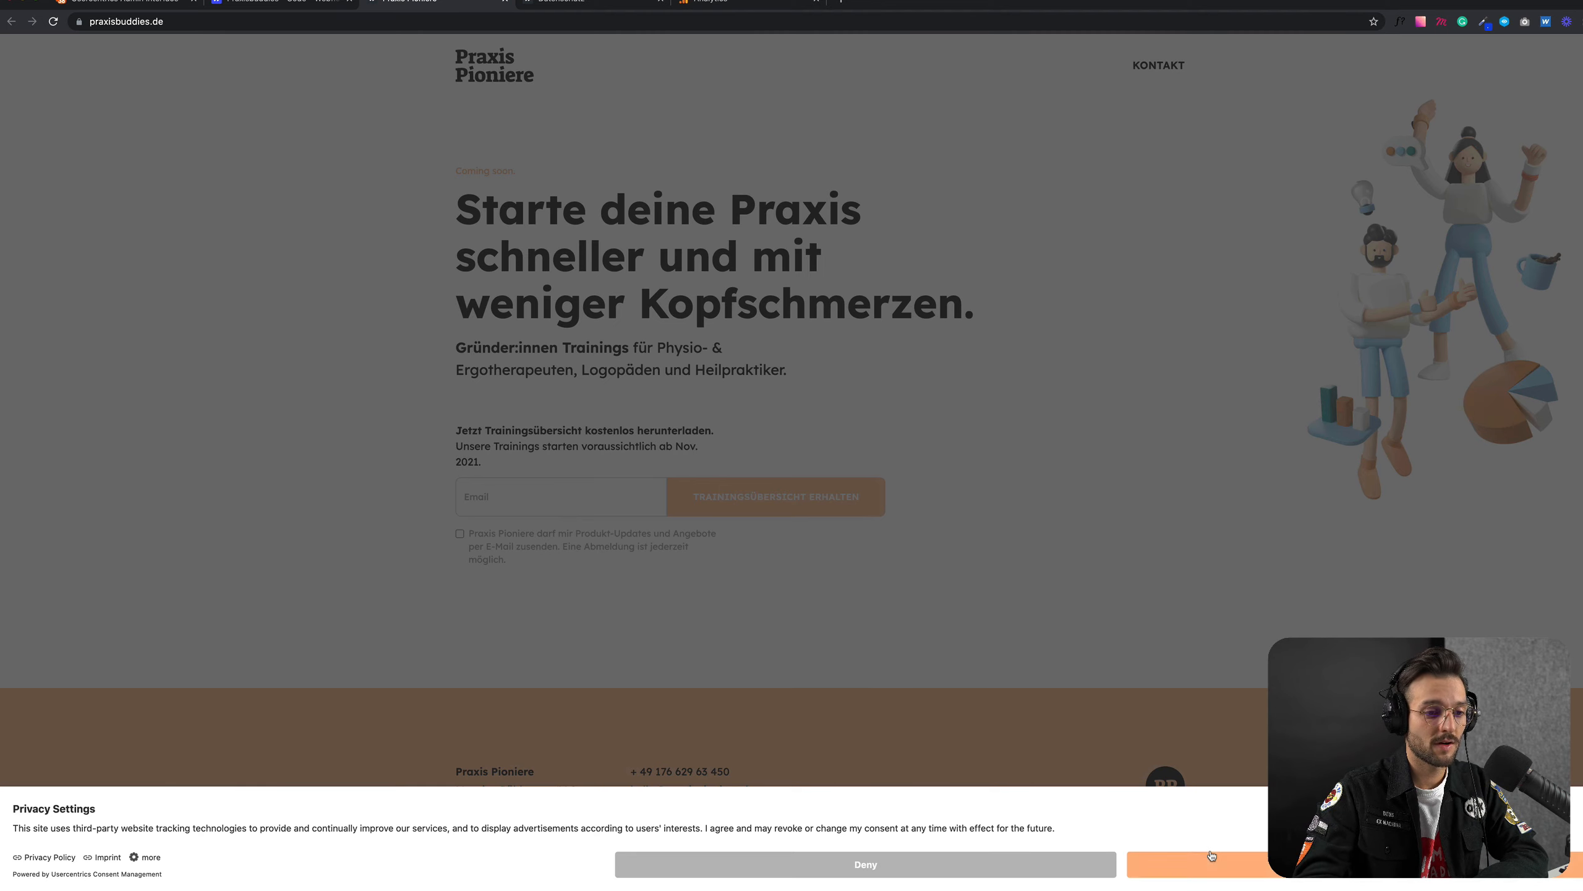
{"action": "left_click", "coordinate": [1221, 871]}
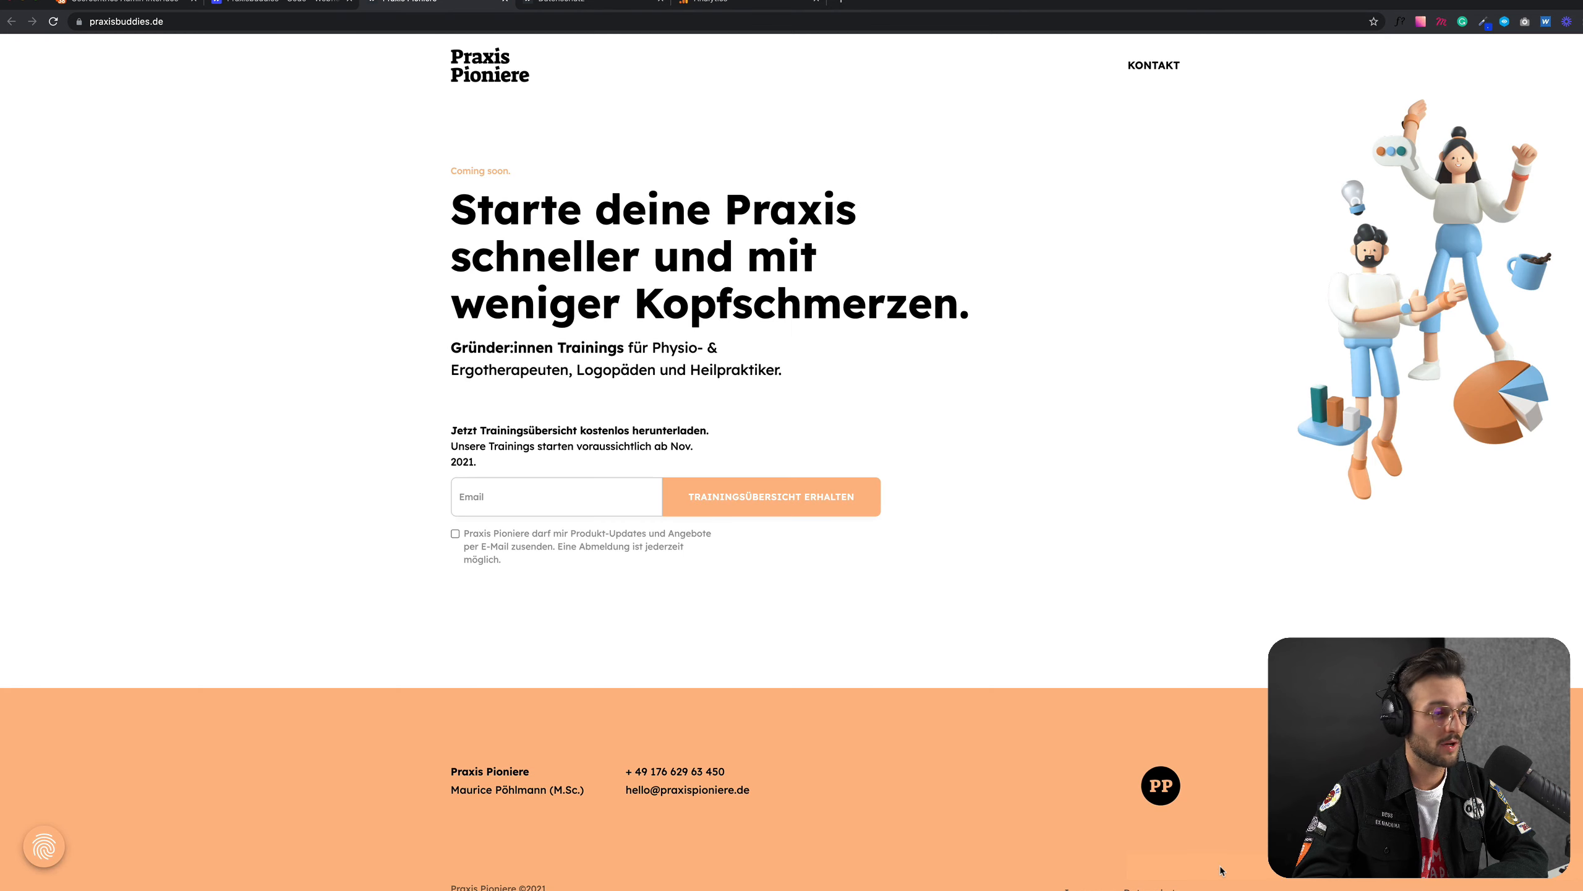
{"action": "scroll", "coordinate": [97, 717], "scroll_direction": "down", "scroll_amount": 1}
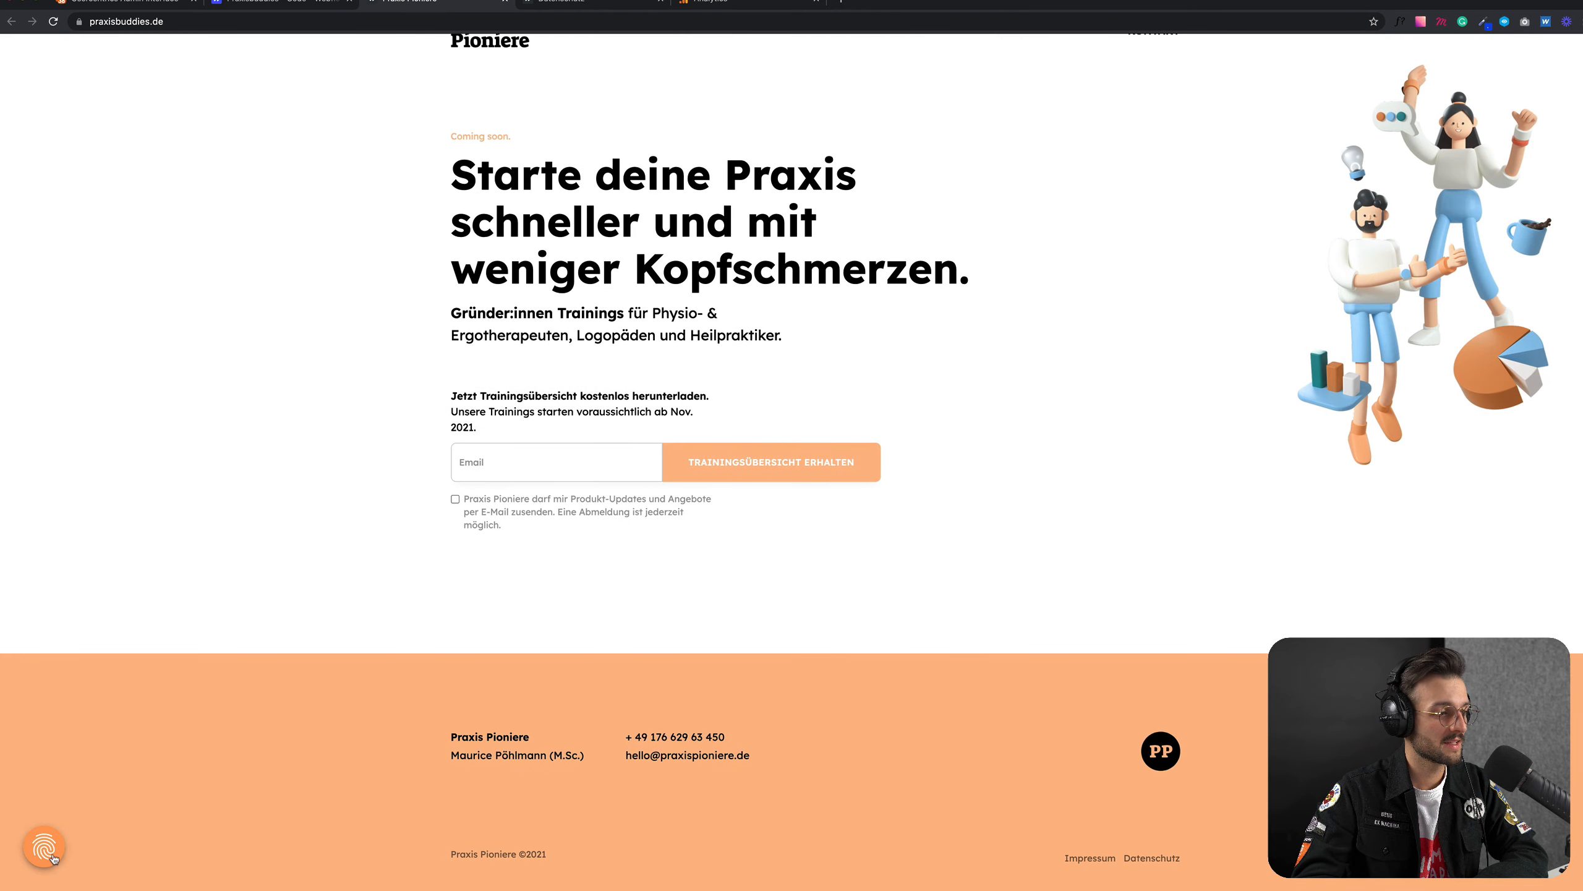
{"action": "left_click", "coordinate": [45, 848]}
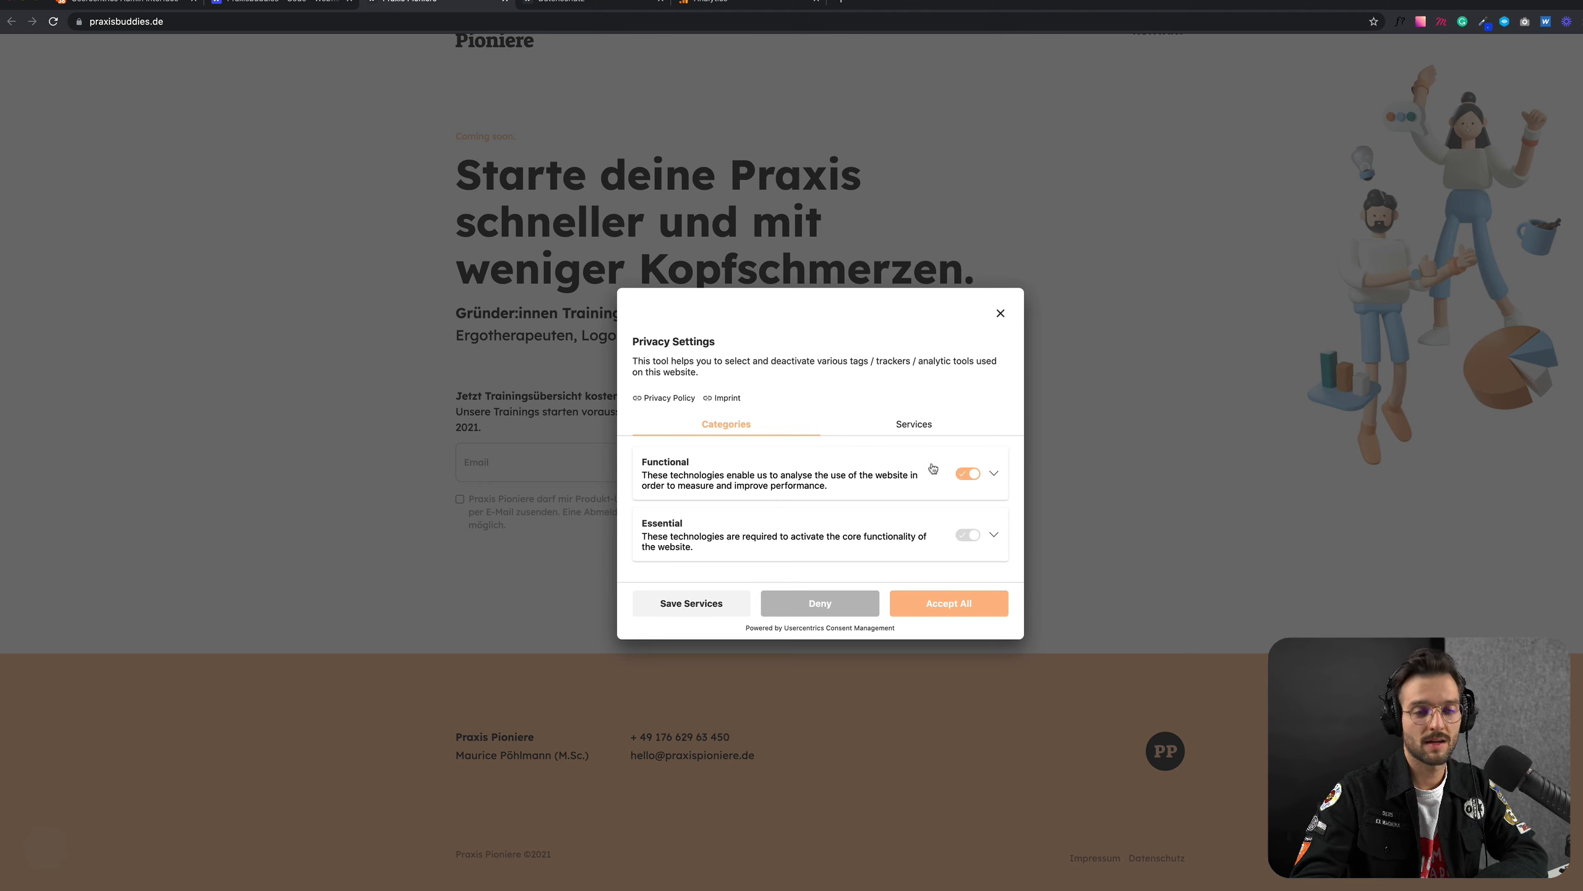
{"action": "left_click", "coordinate": [970, 477]}
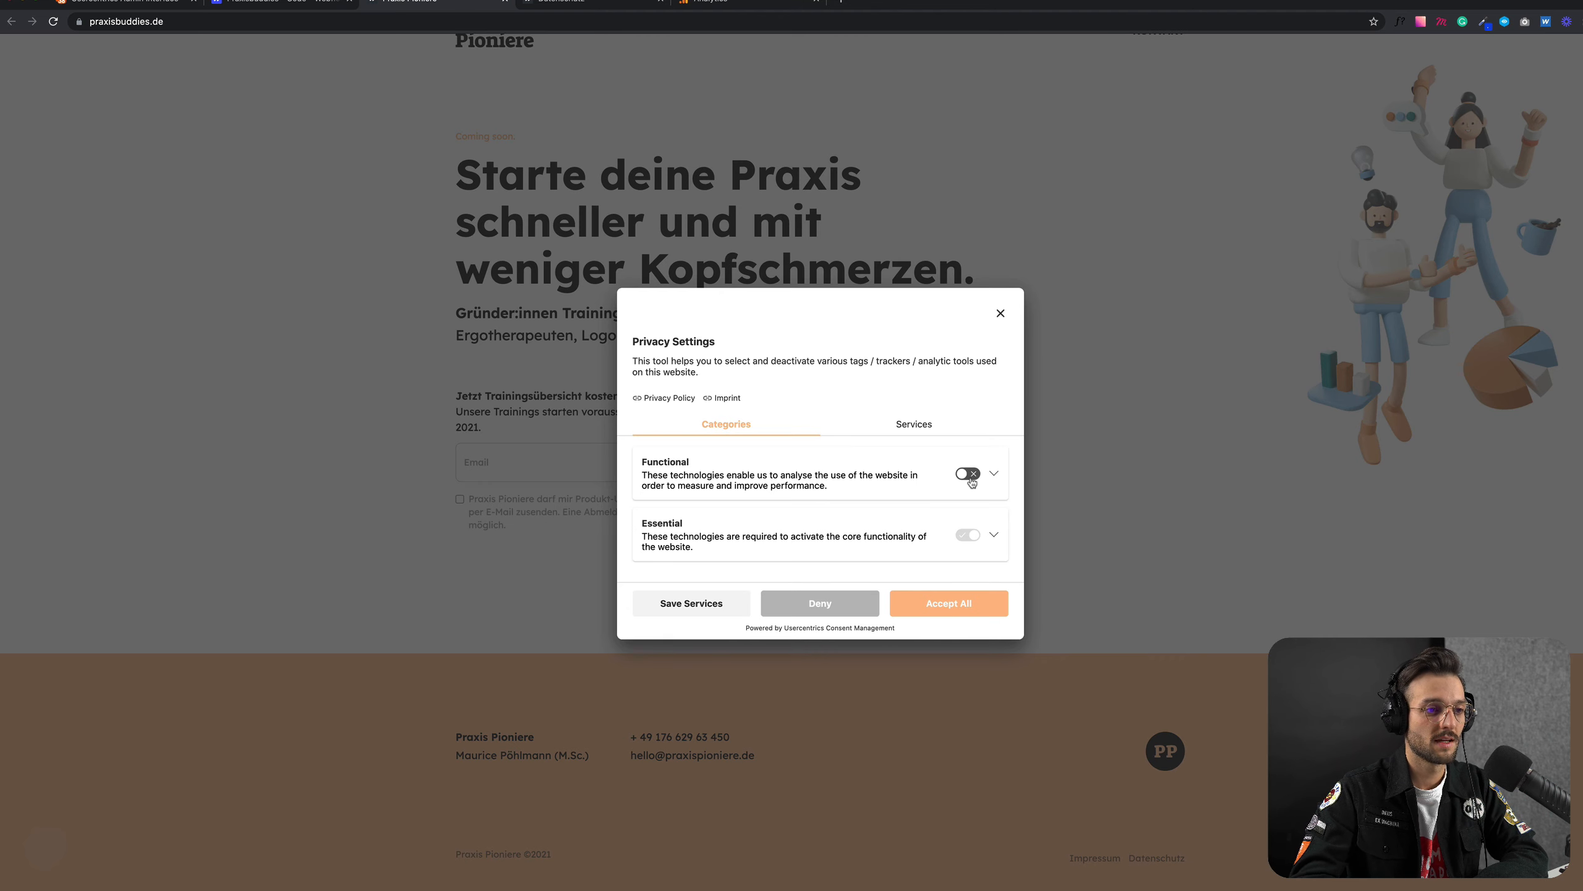
{"action": "left_click", "coordinate": [968, 603]}
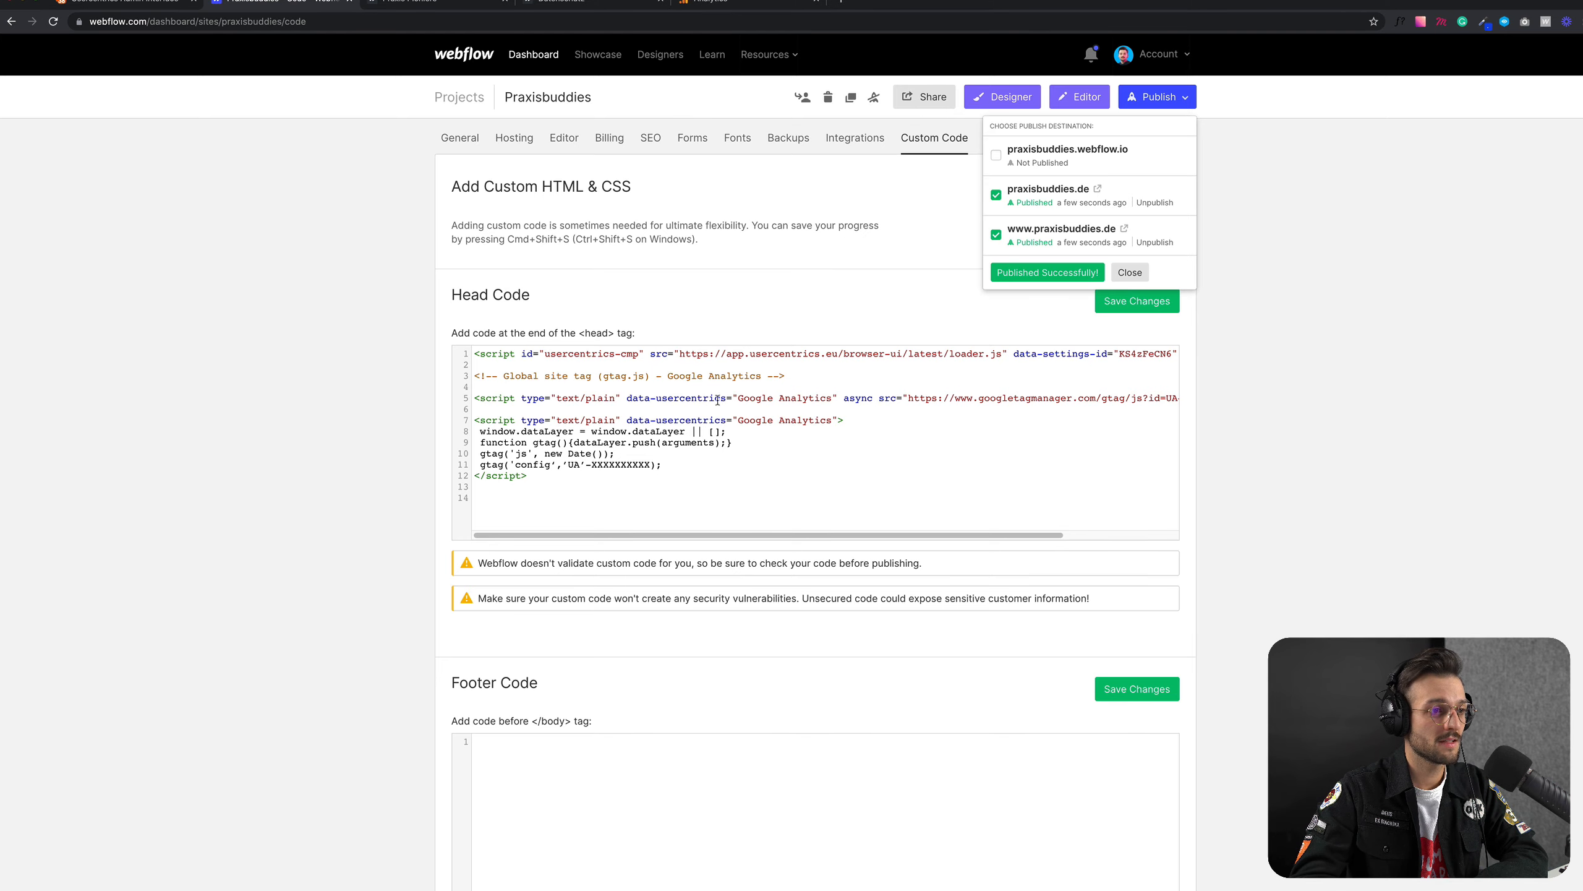
Step: Bring the TextEdit document back up and review its NEW Google Analytics snippet with nothing selected
{"action": "key", "text": "ctrl+Up"}
{"action": "left_click", "coordinate": [1219, 533]}
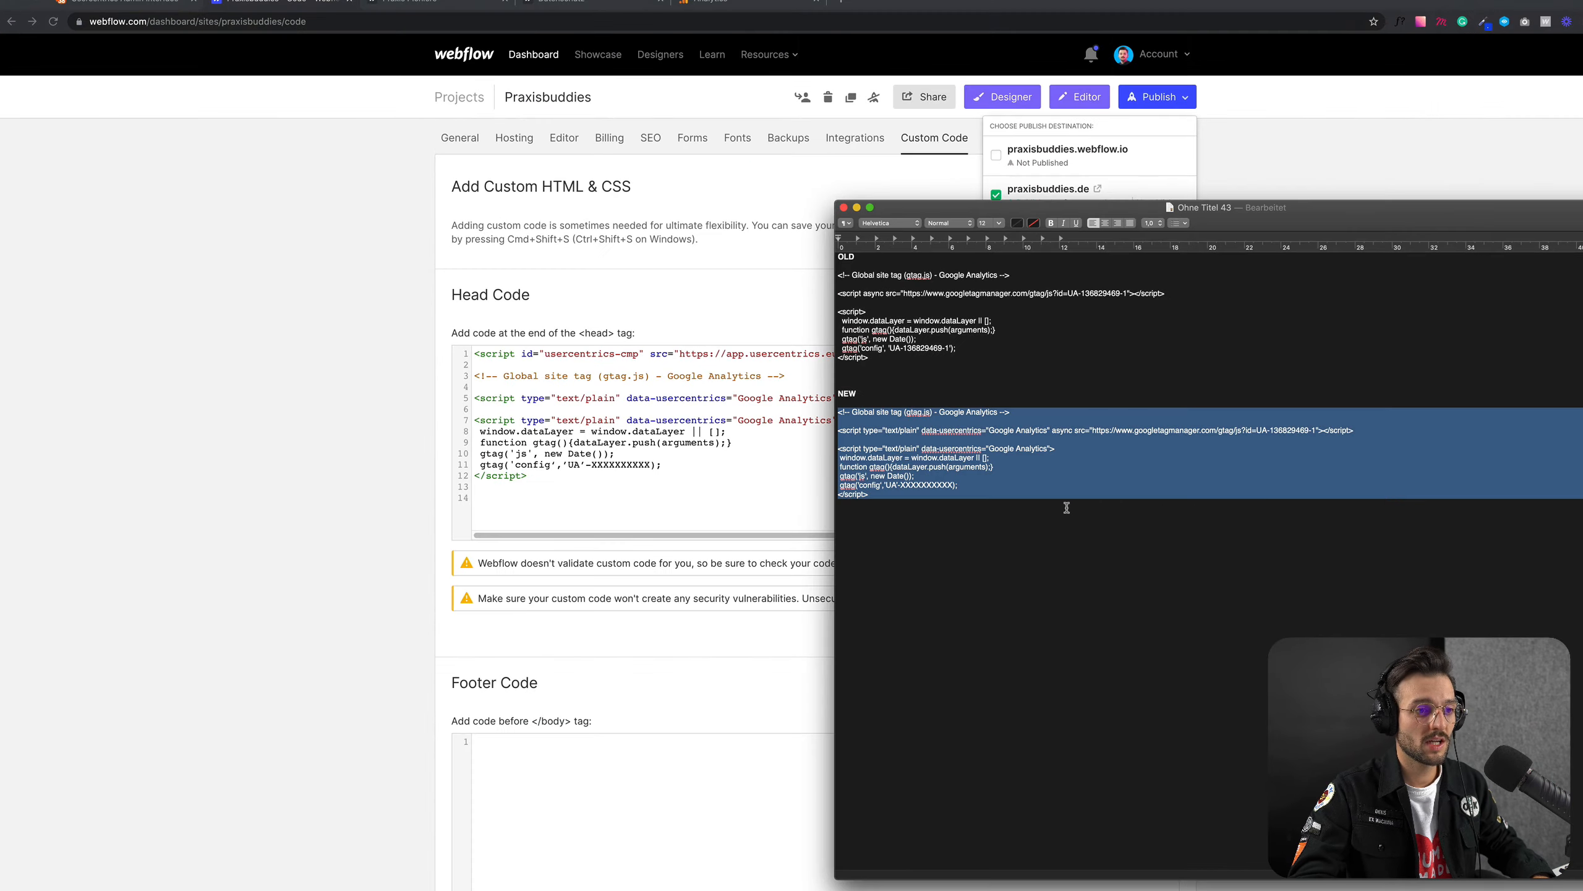
{"action": "left_click", "coordinate": [1023, 479]}
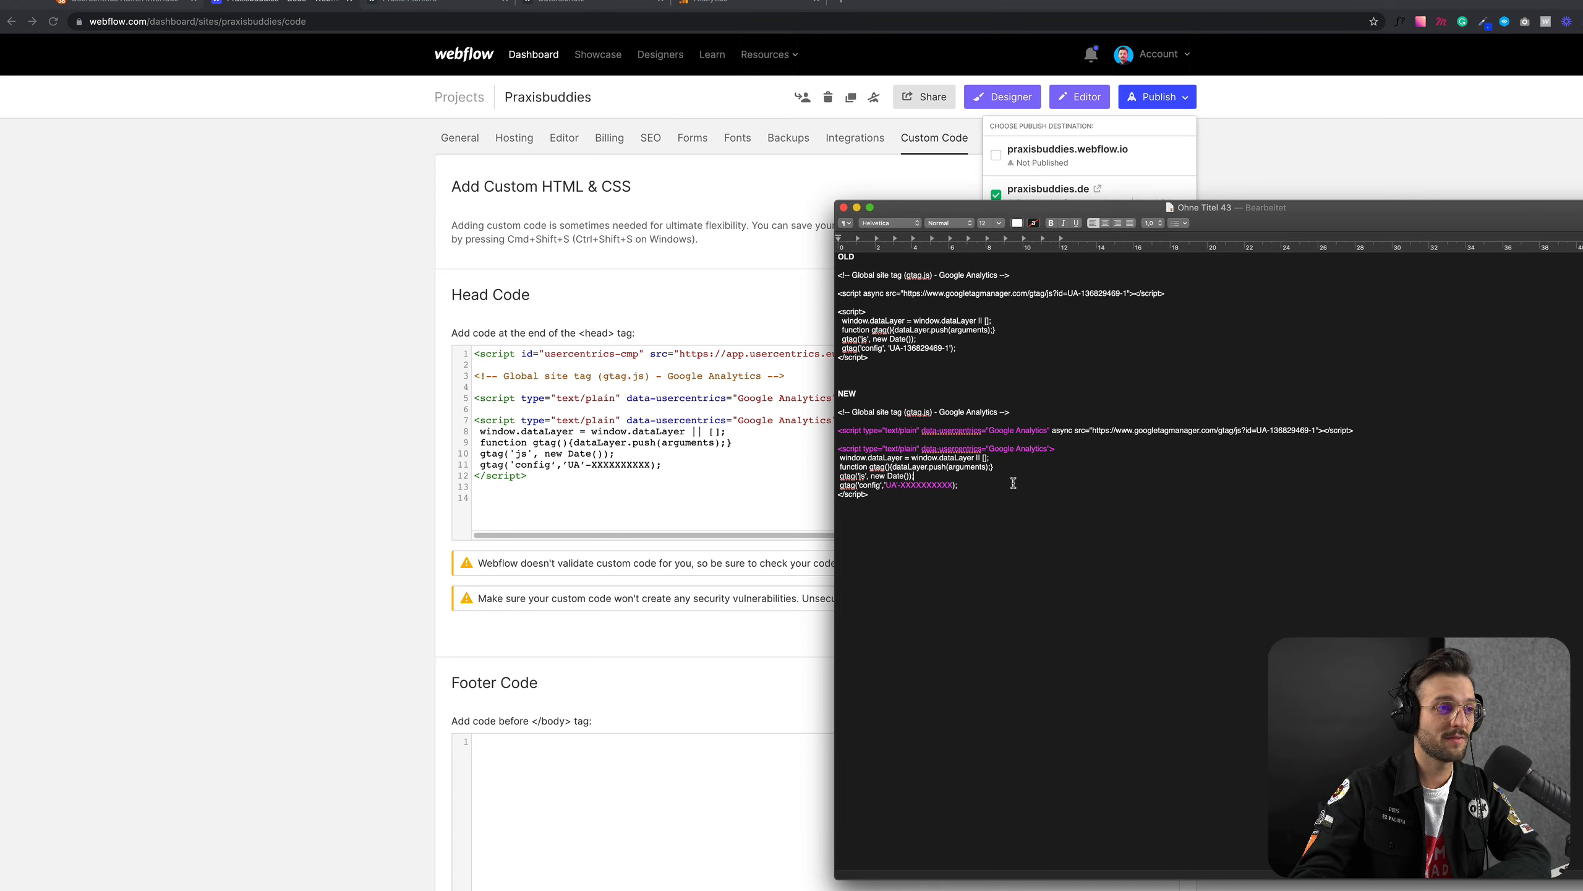
Step: Delete the Google Analytics code below the Usercentrics script in the Head Code and undo the deletion
{"action": "left_click", "coordinate": [582, 400]}
{"action": "left_click_drag", "start_coordinate": [540, 476], "coordinate": [474, 375]}
{"action": "key", "text": "BackSpace"}
{"action": "key", "text": "BackSpace"}
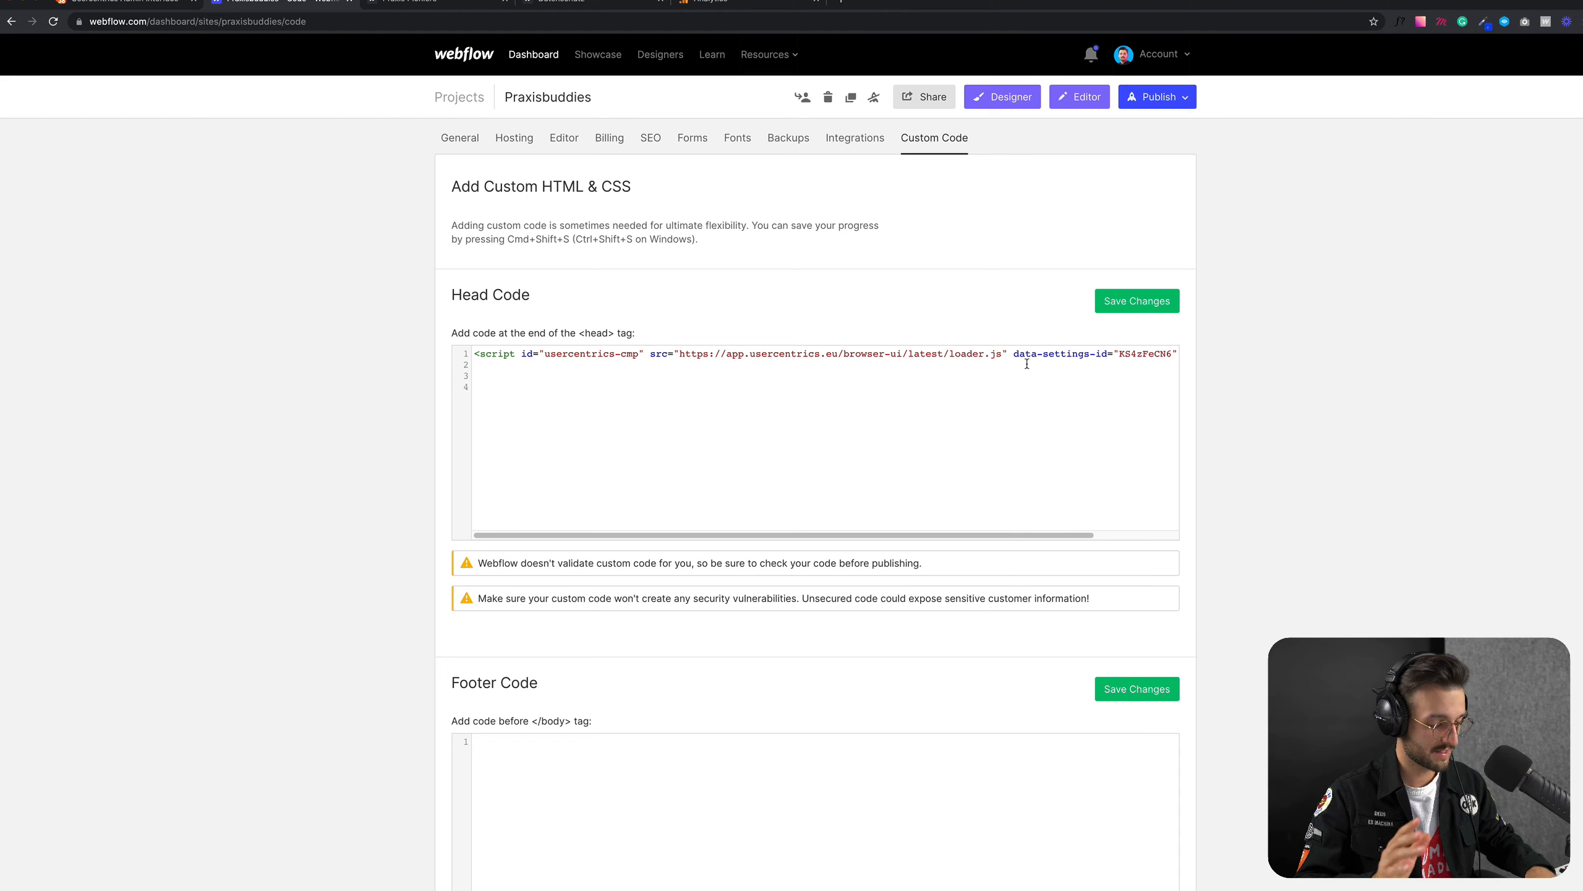
{"action": "key", "text": "super+z"}
{"action": "left_click", "coordinate": [590, 447]}
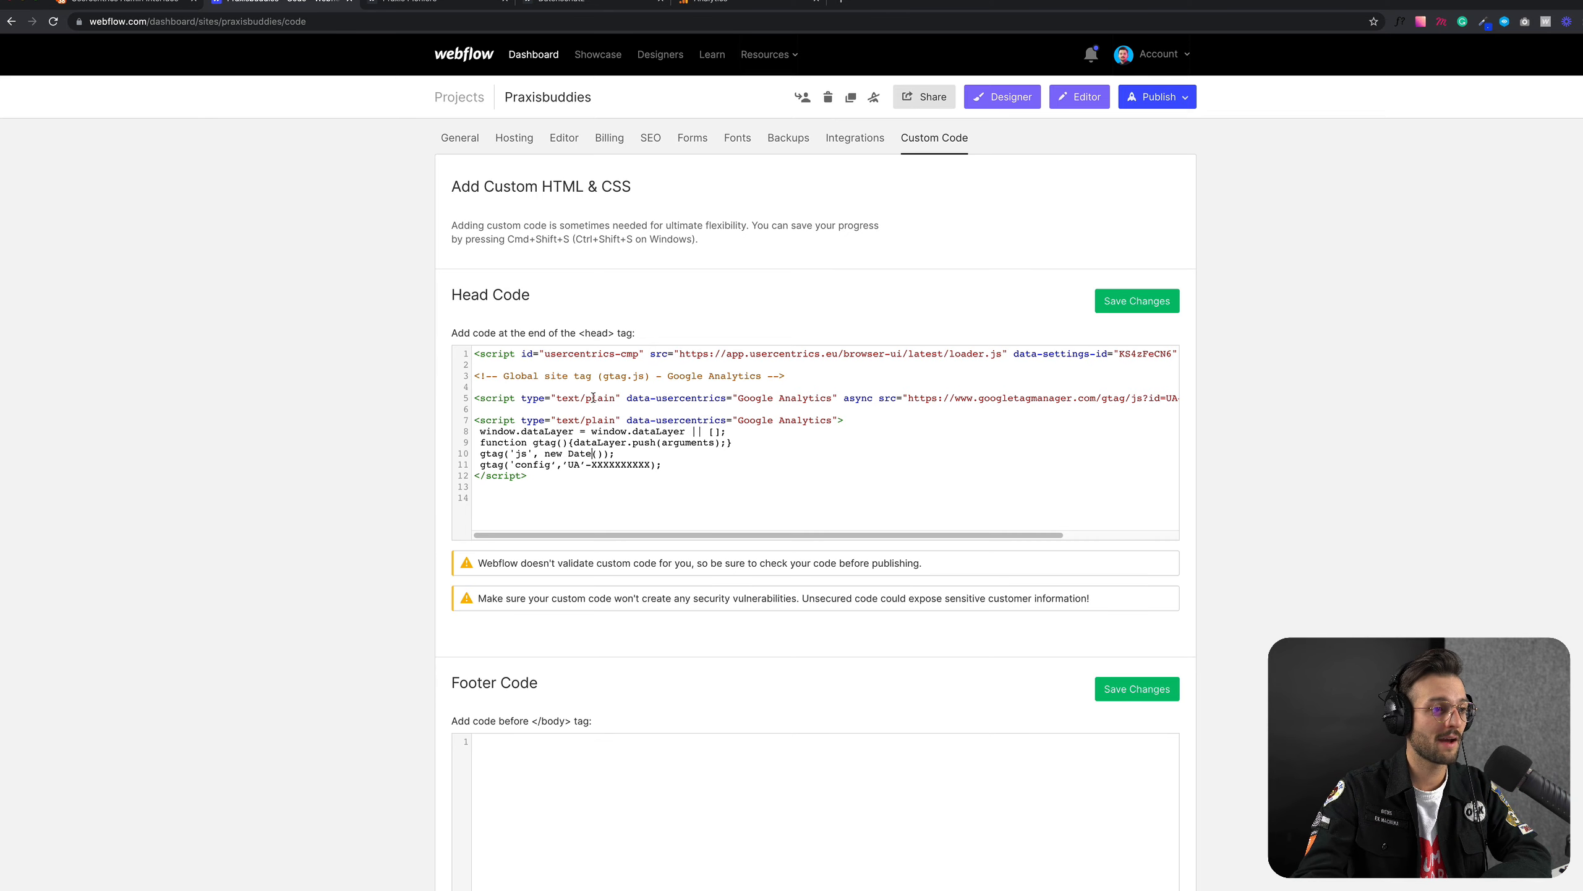
Step: Save the Head Code in Webflow and the Implementation settings in Usercentrics, returning to Webflow's Custom Code page
{"action": "left_click", "coordinate": [1120, 305]}
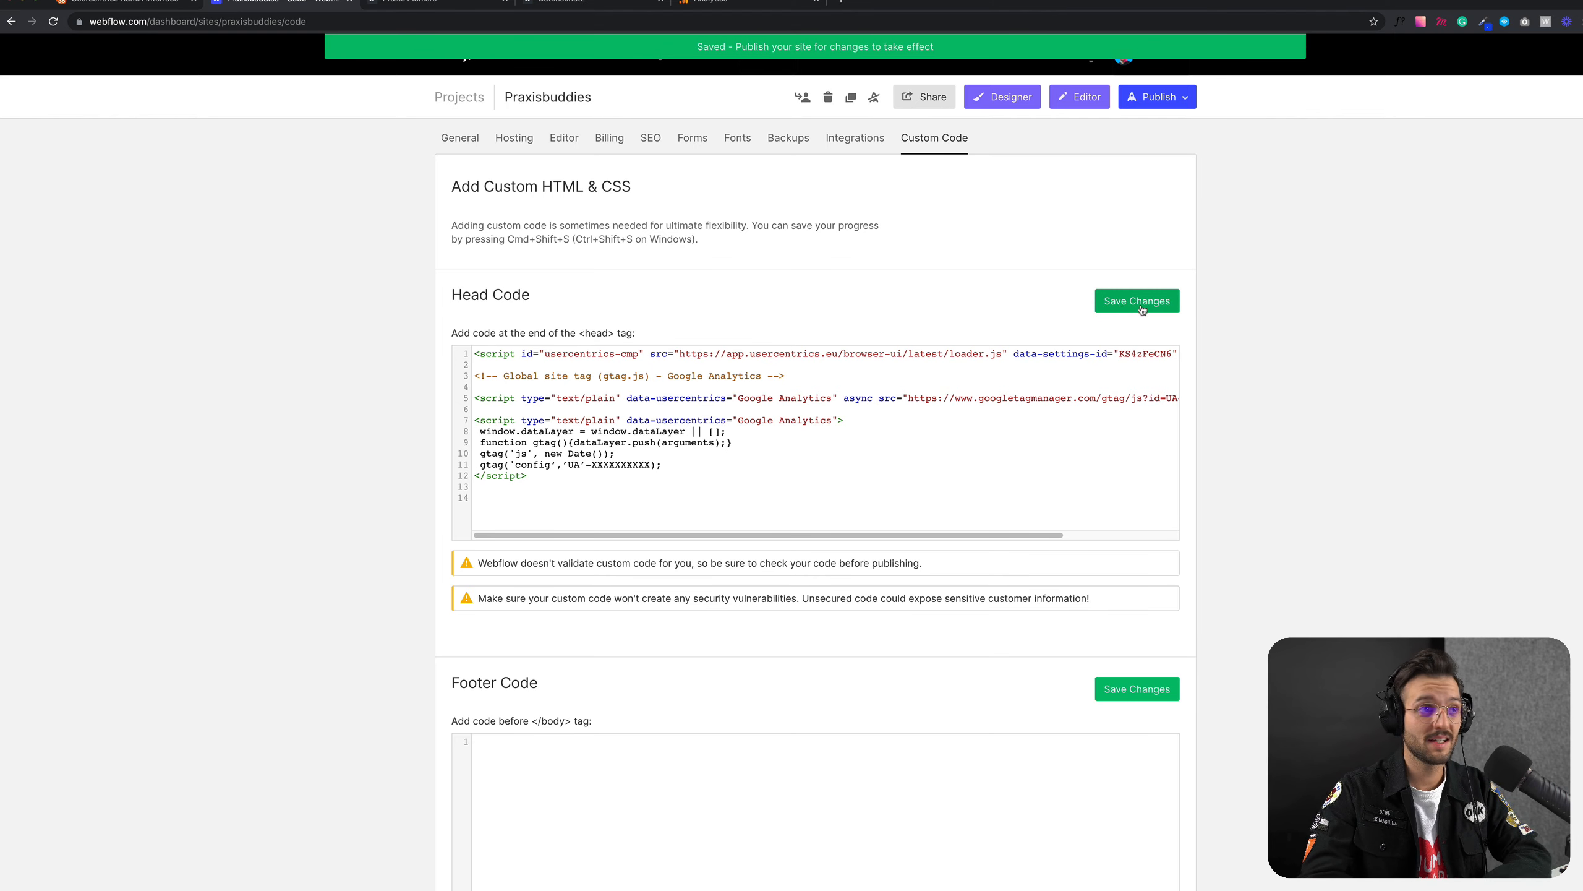
{"action": "left_click", "coordinate": [163, 3]}
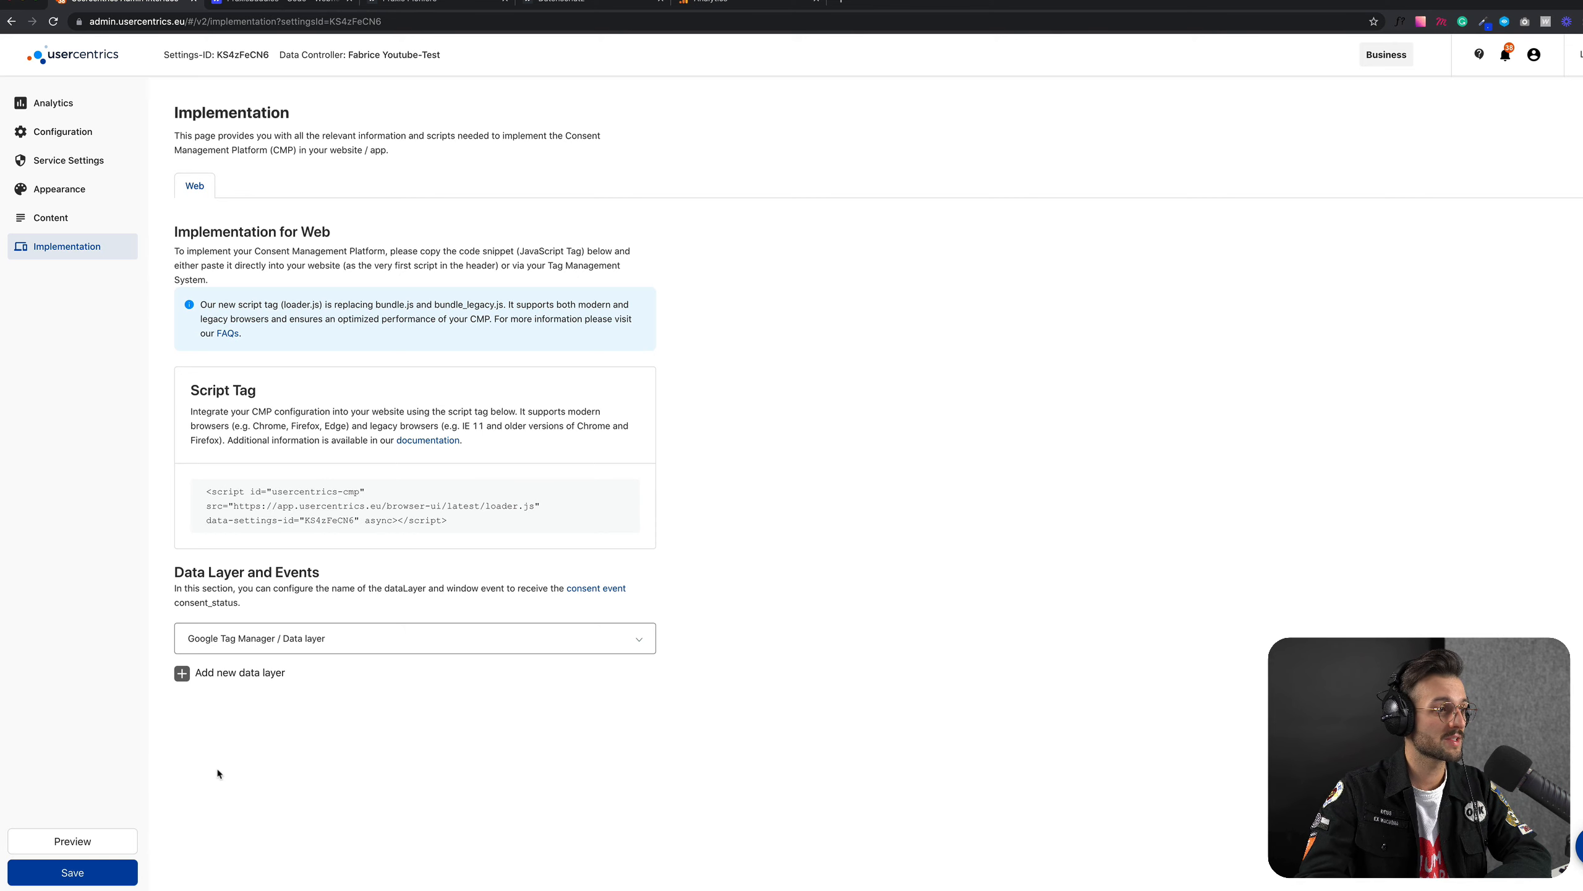
{"action": "left_click", "coordinate": [87, 873]}
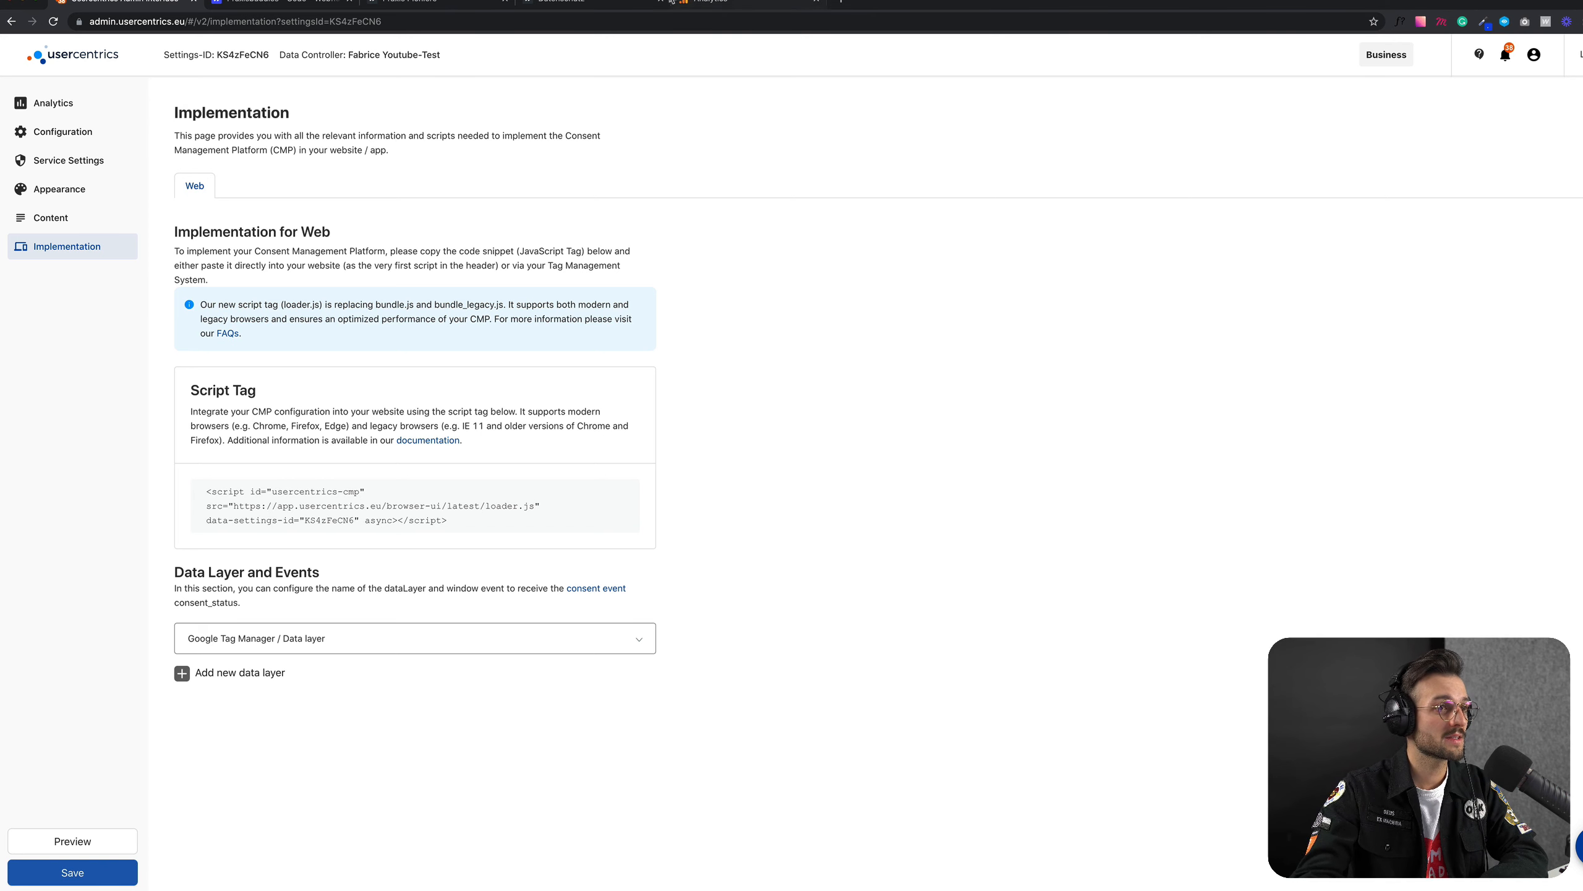
{"action": "left_click", "coordinate": [330, 3]}
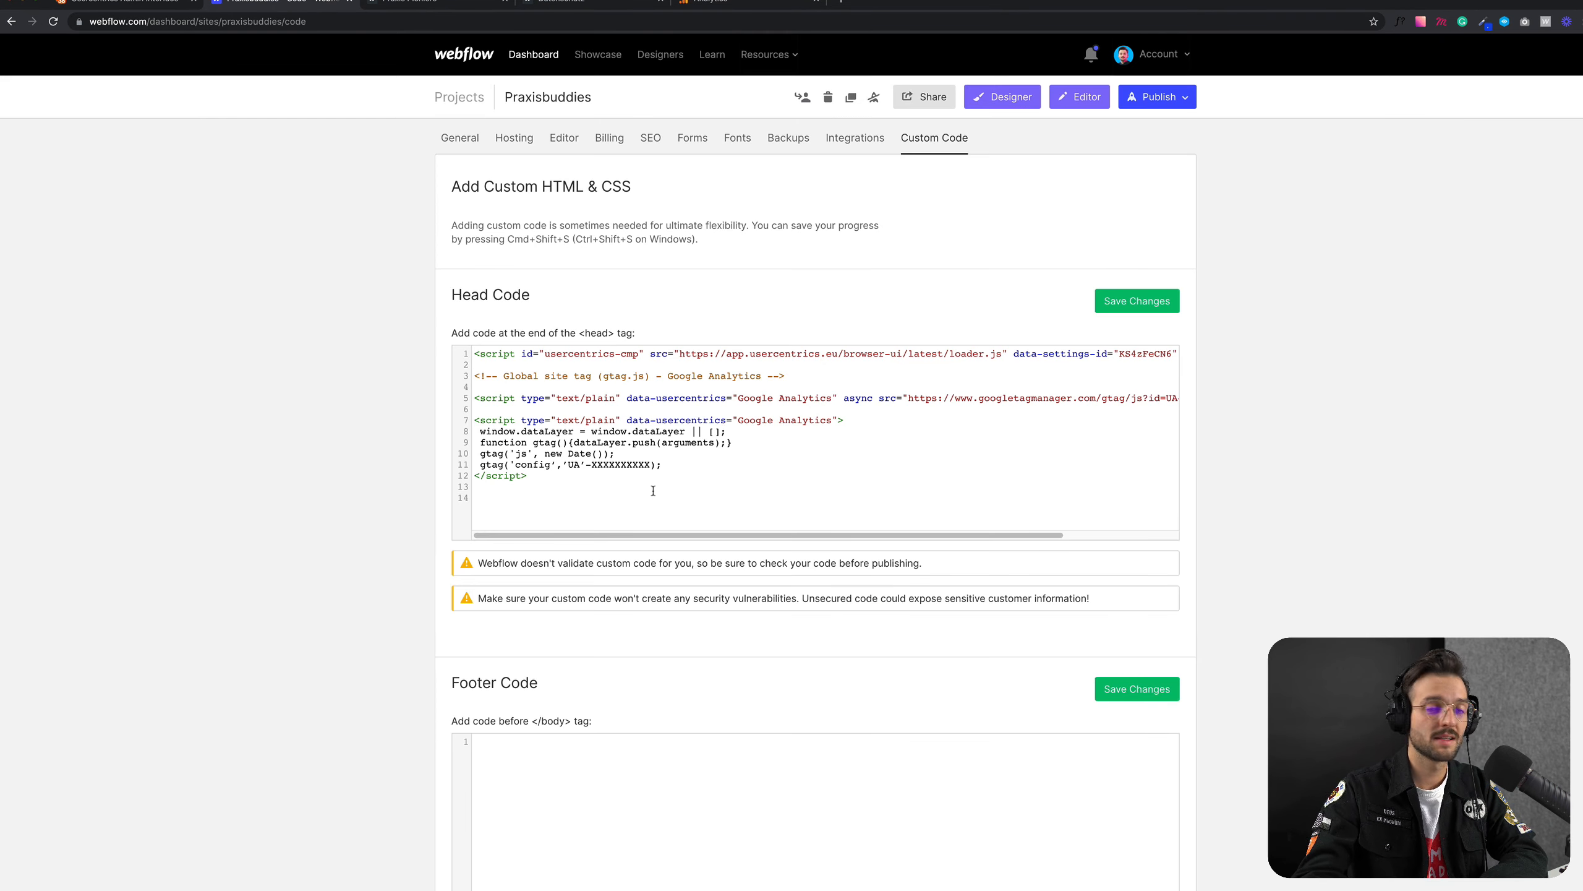